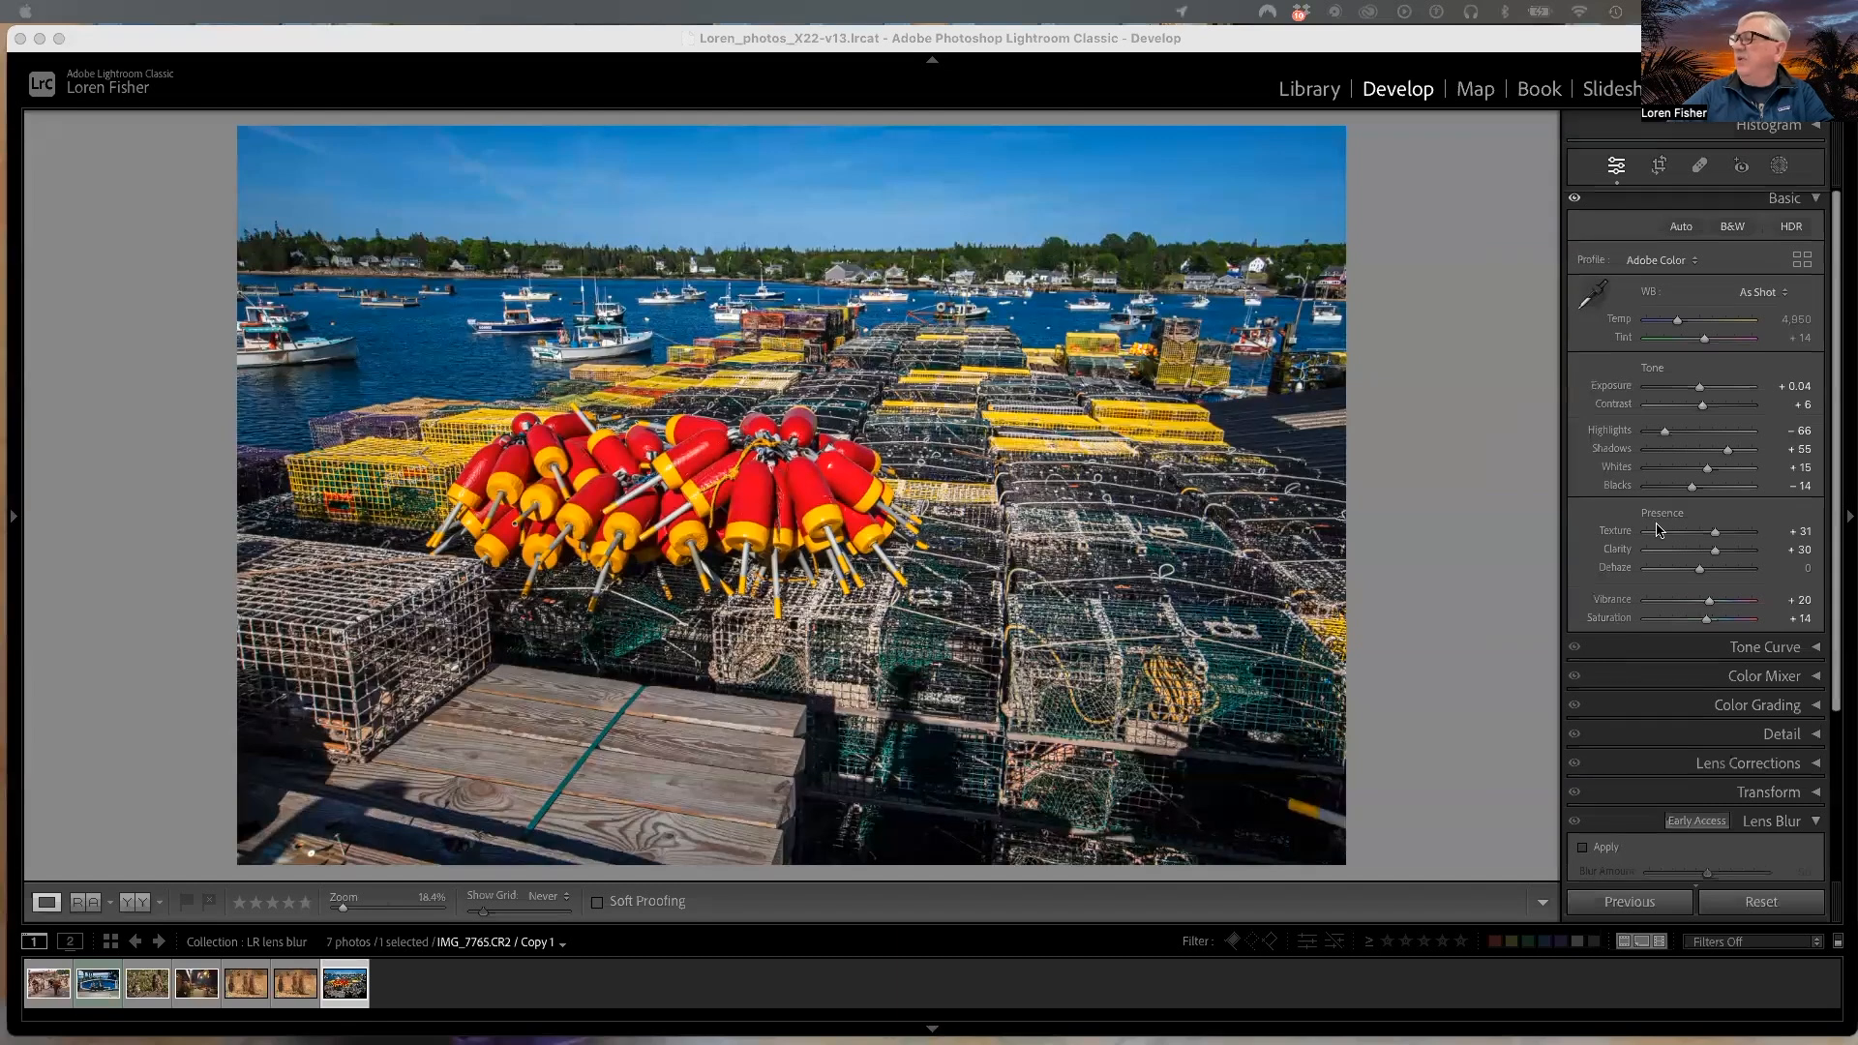
# Step: Apply Lens Blur to the harbor photo of lobster traps and buoys
pyautogui.scroll(-5, 1660, 531)
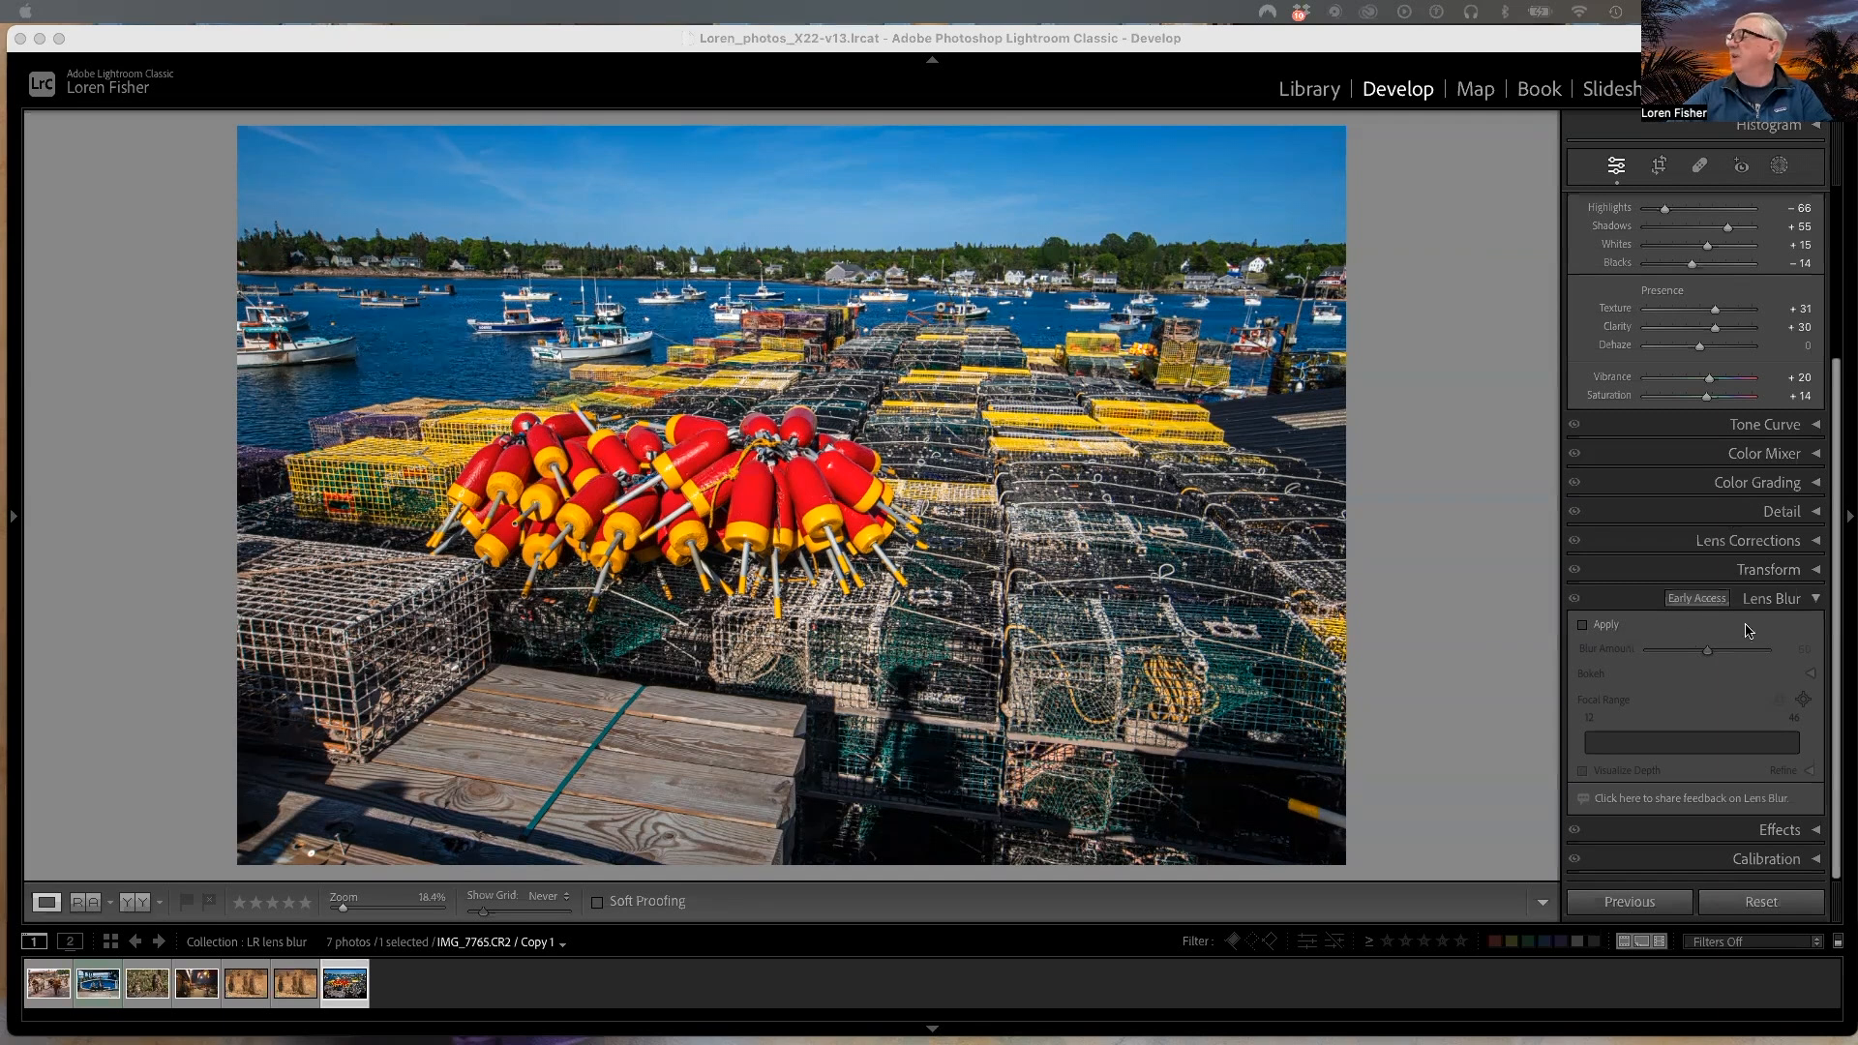
pyautogui.click(1584, 633)
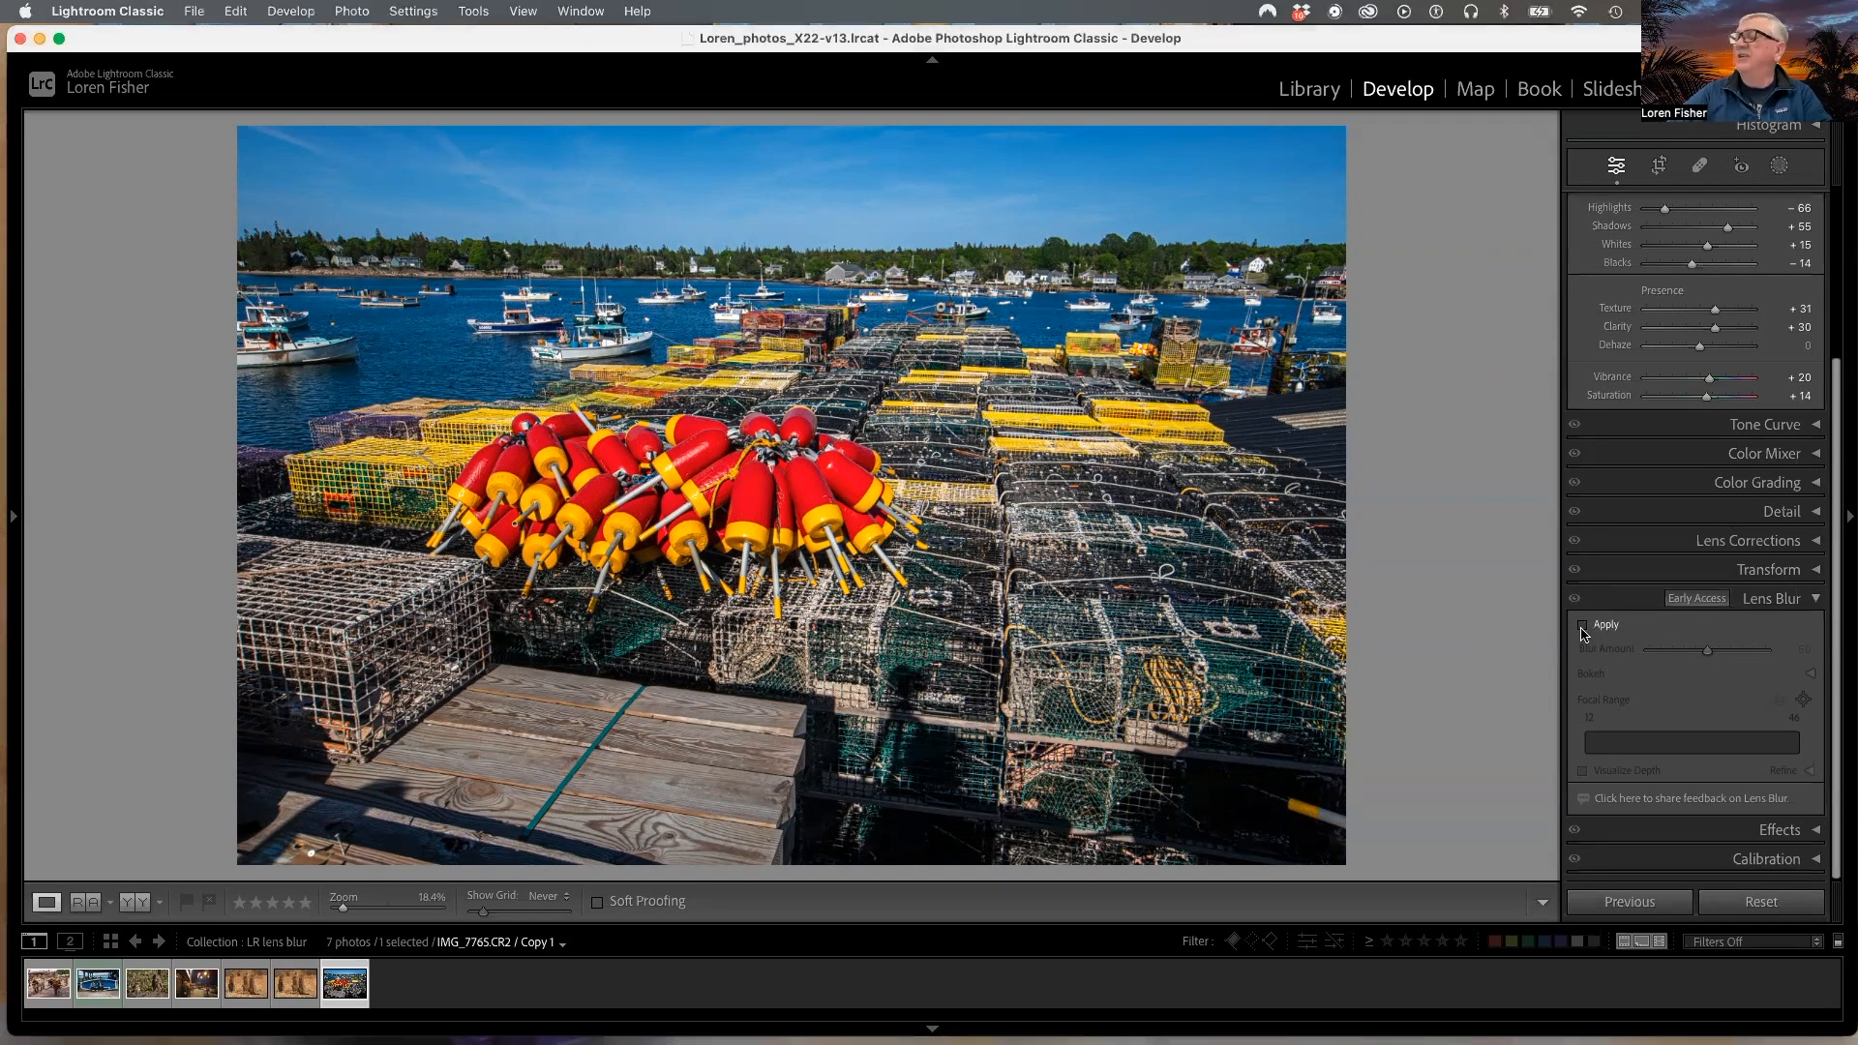
pyautogui.click(1585, 627)
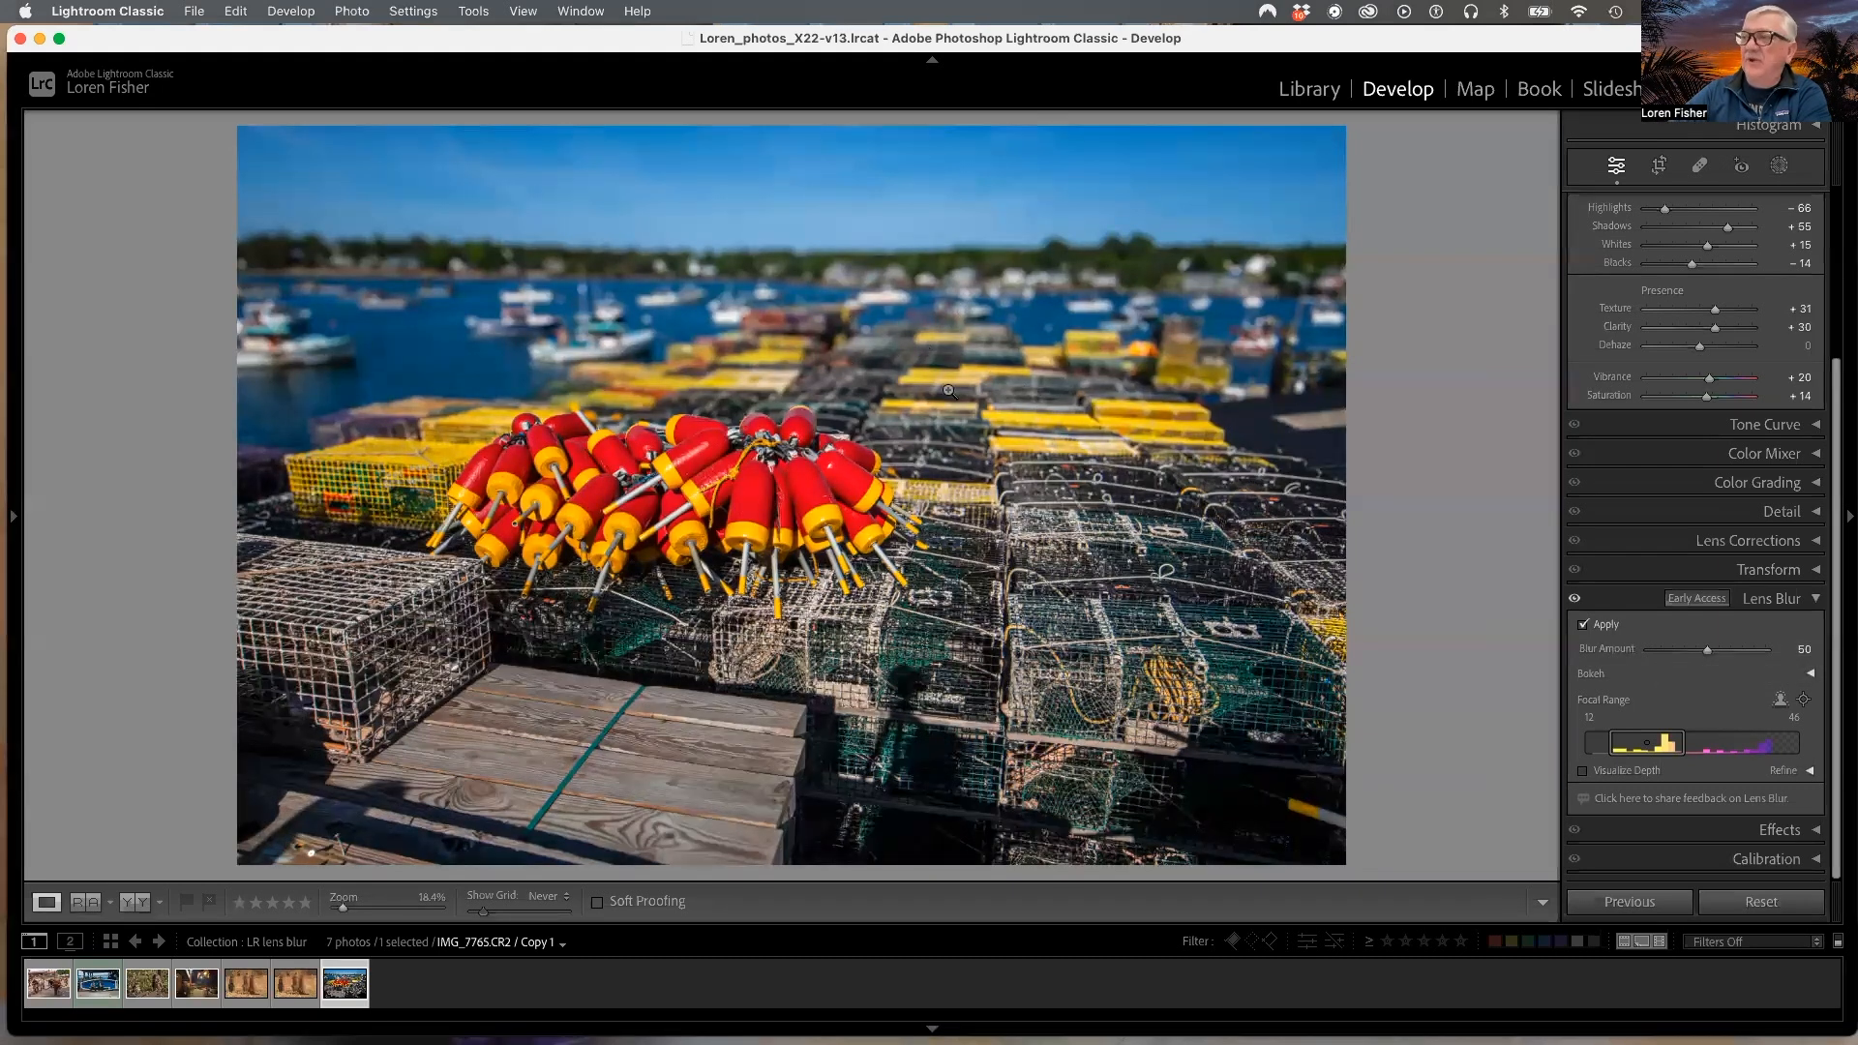
# Step: Compare the photo with and without the Lens Blur effect, leaving the effect visible
pyautogui.click(1576, 600)
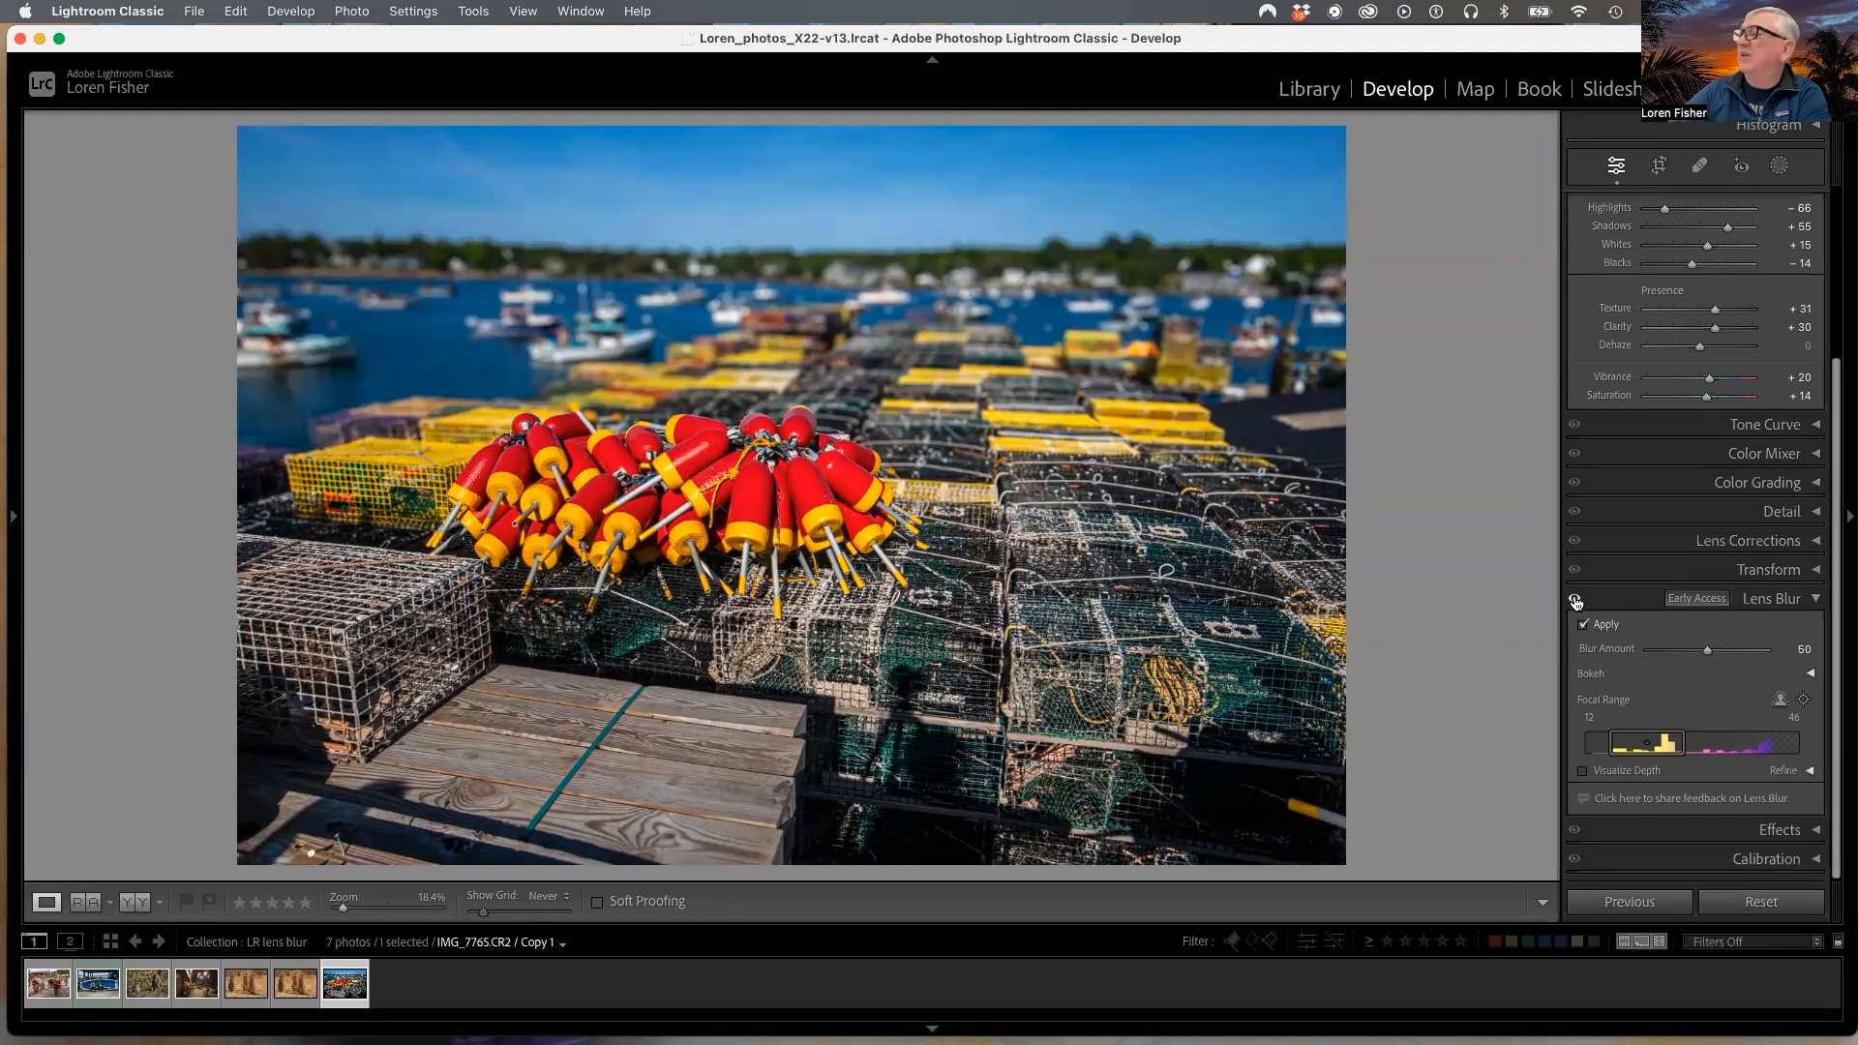
pyautogui.click(1576, 600)
pyautogui.click(1576, 600)
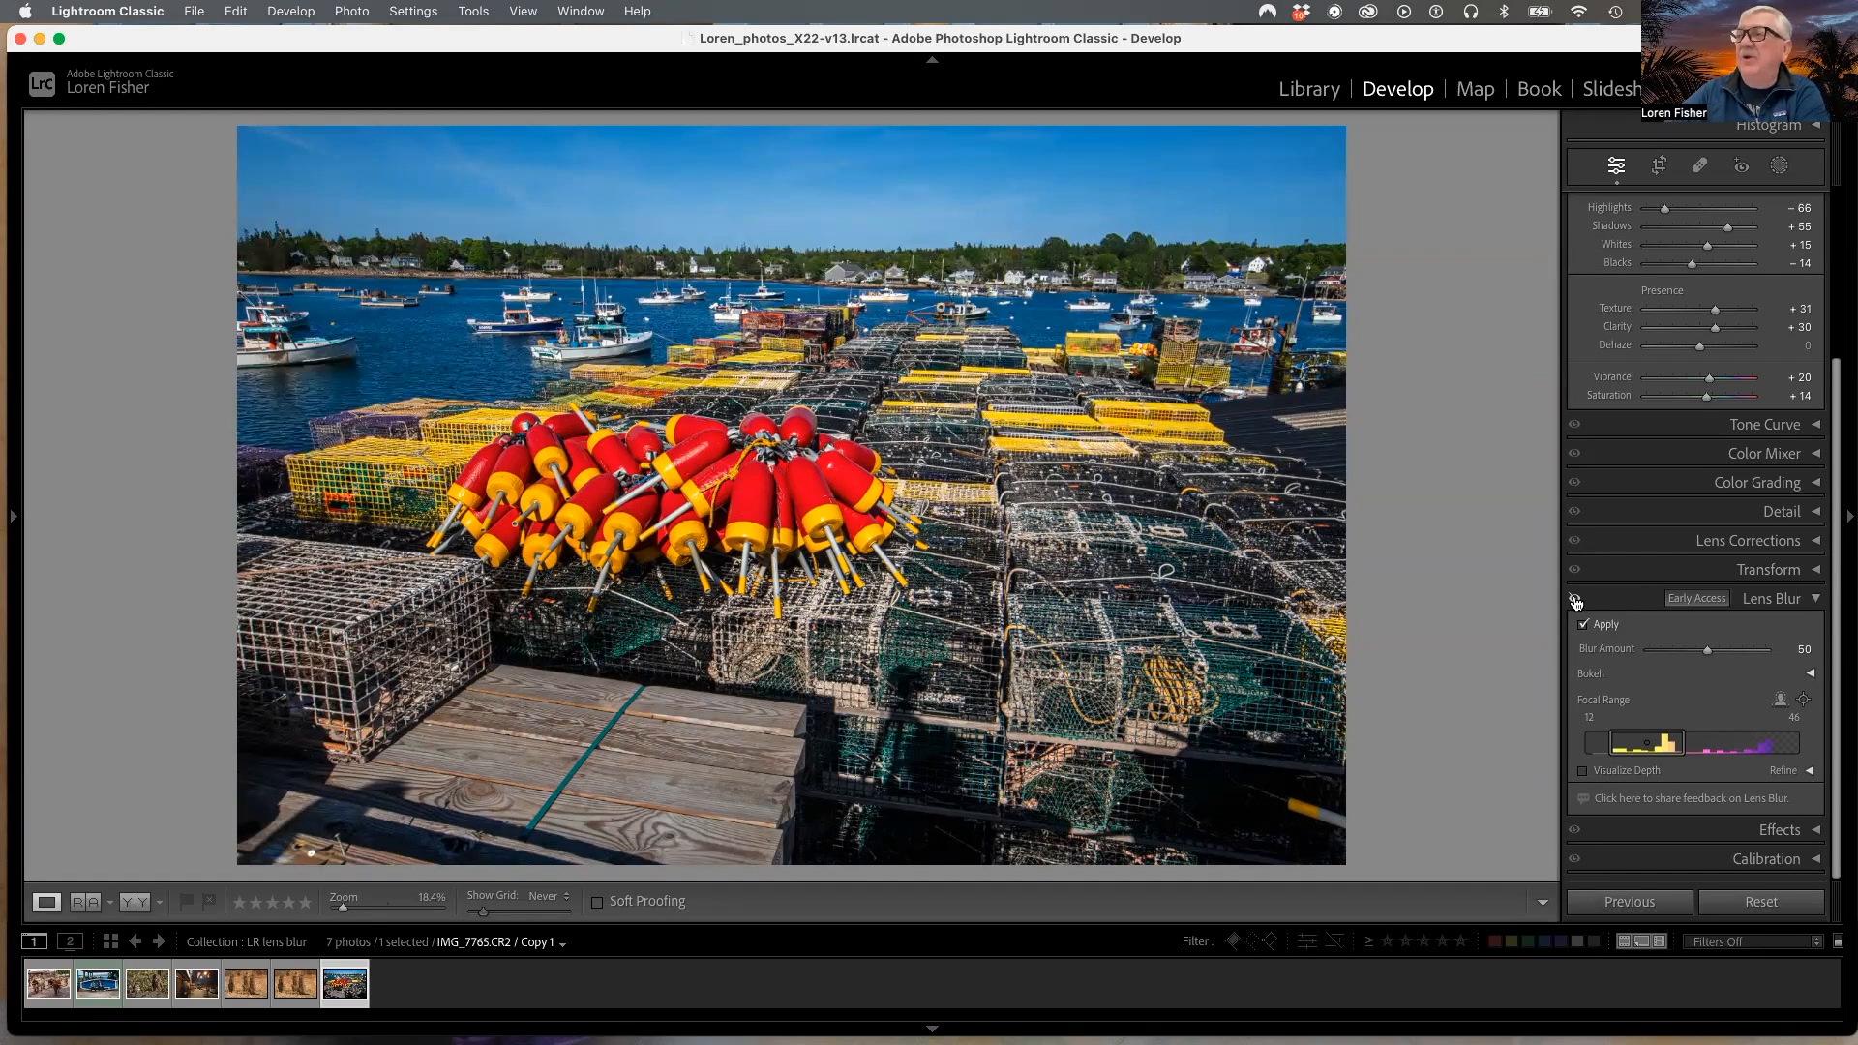
pyautogui.click(1576, 600)
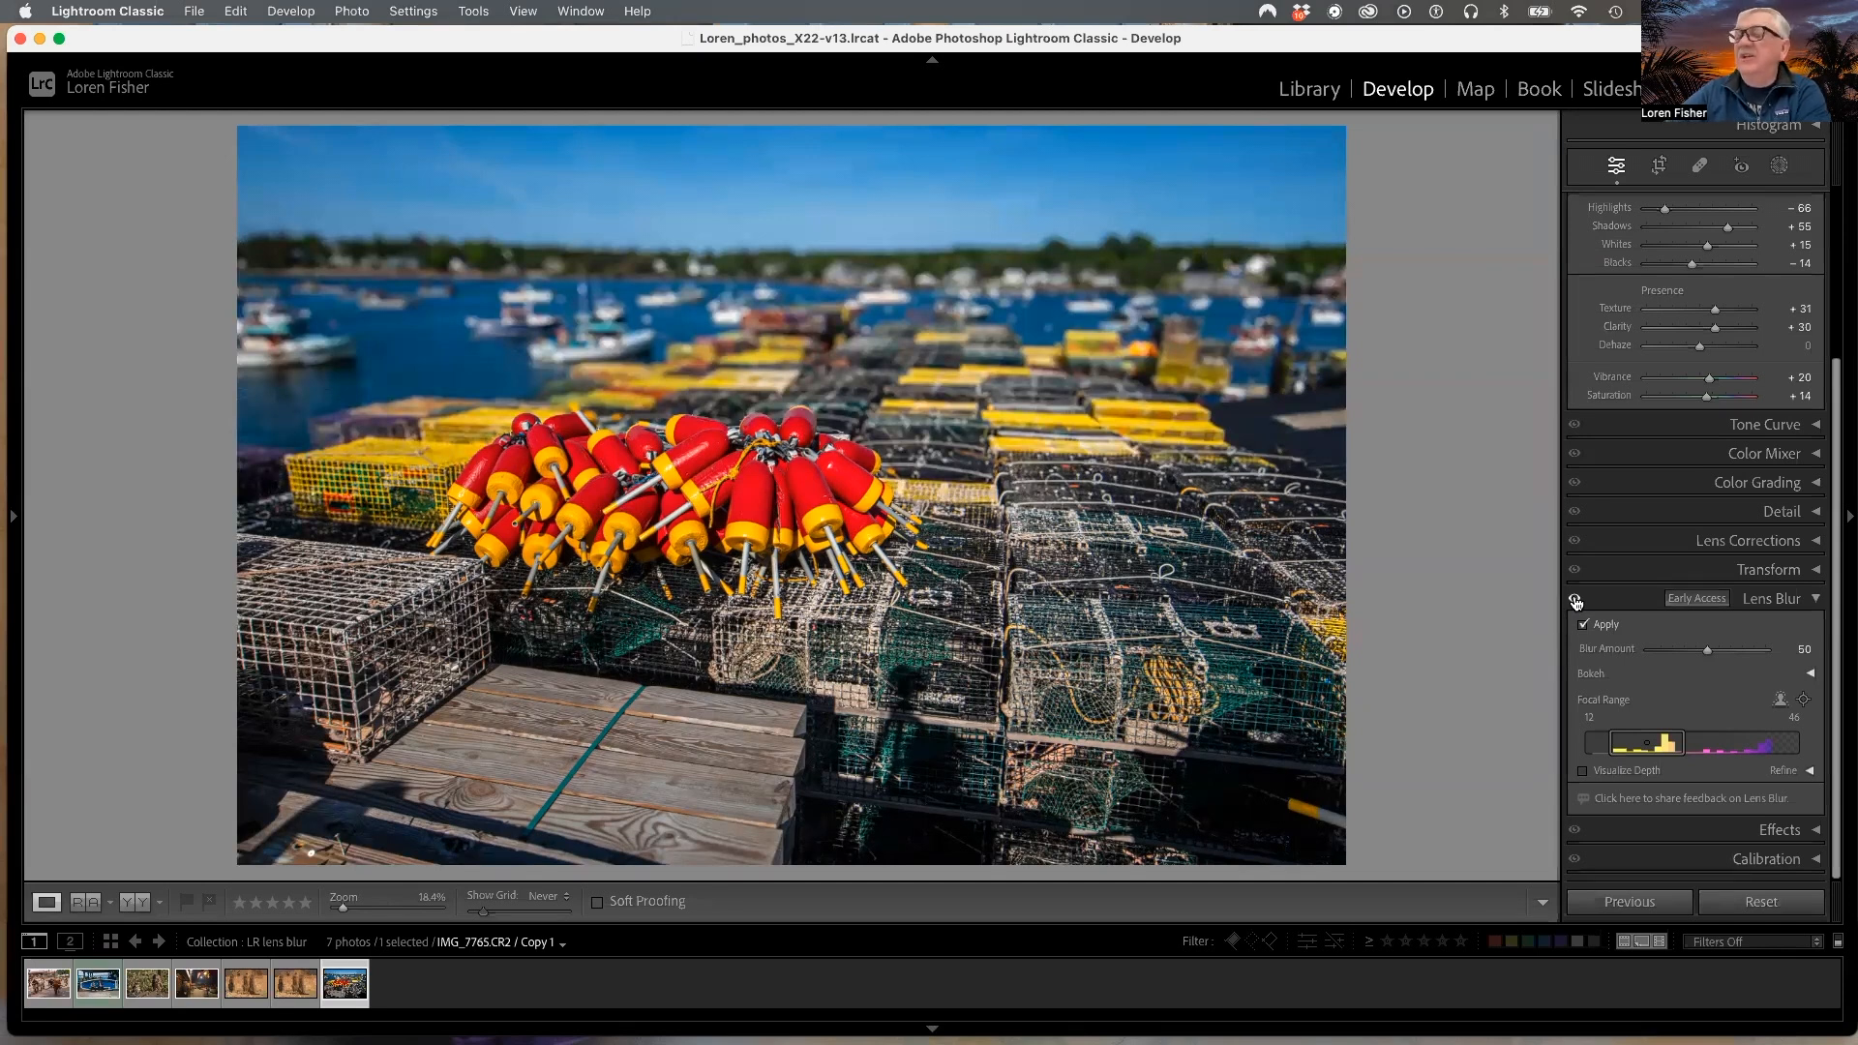
pyautogui.click(1576, 600)
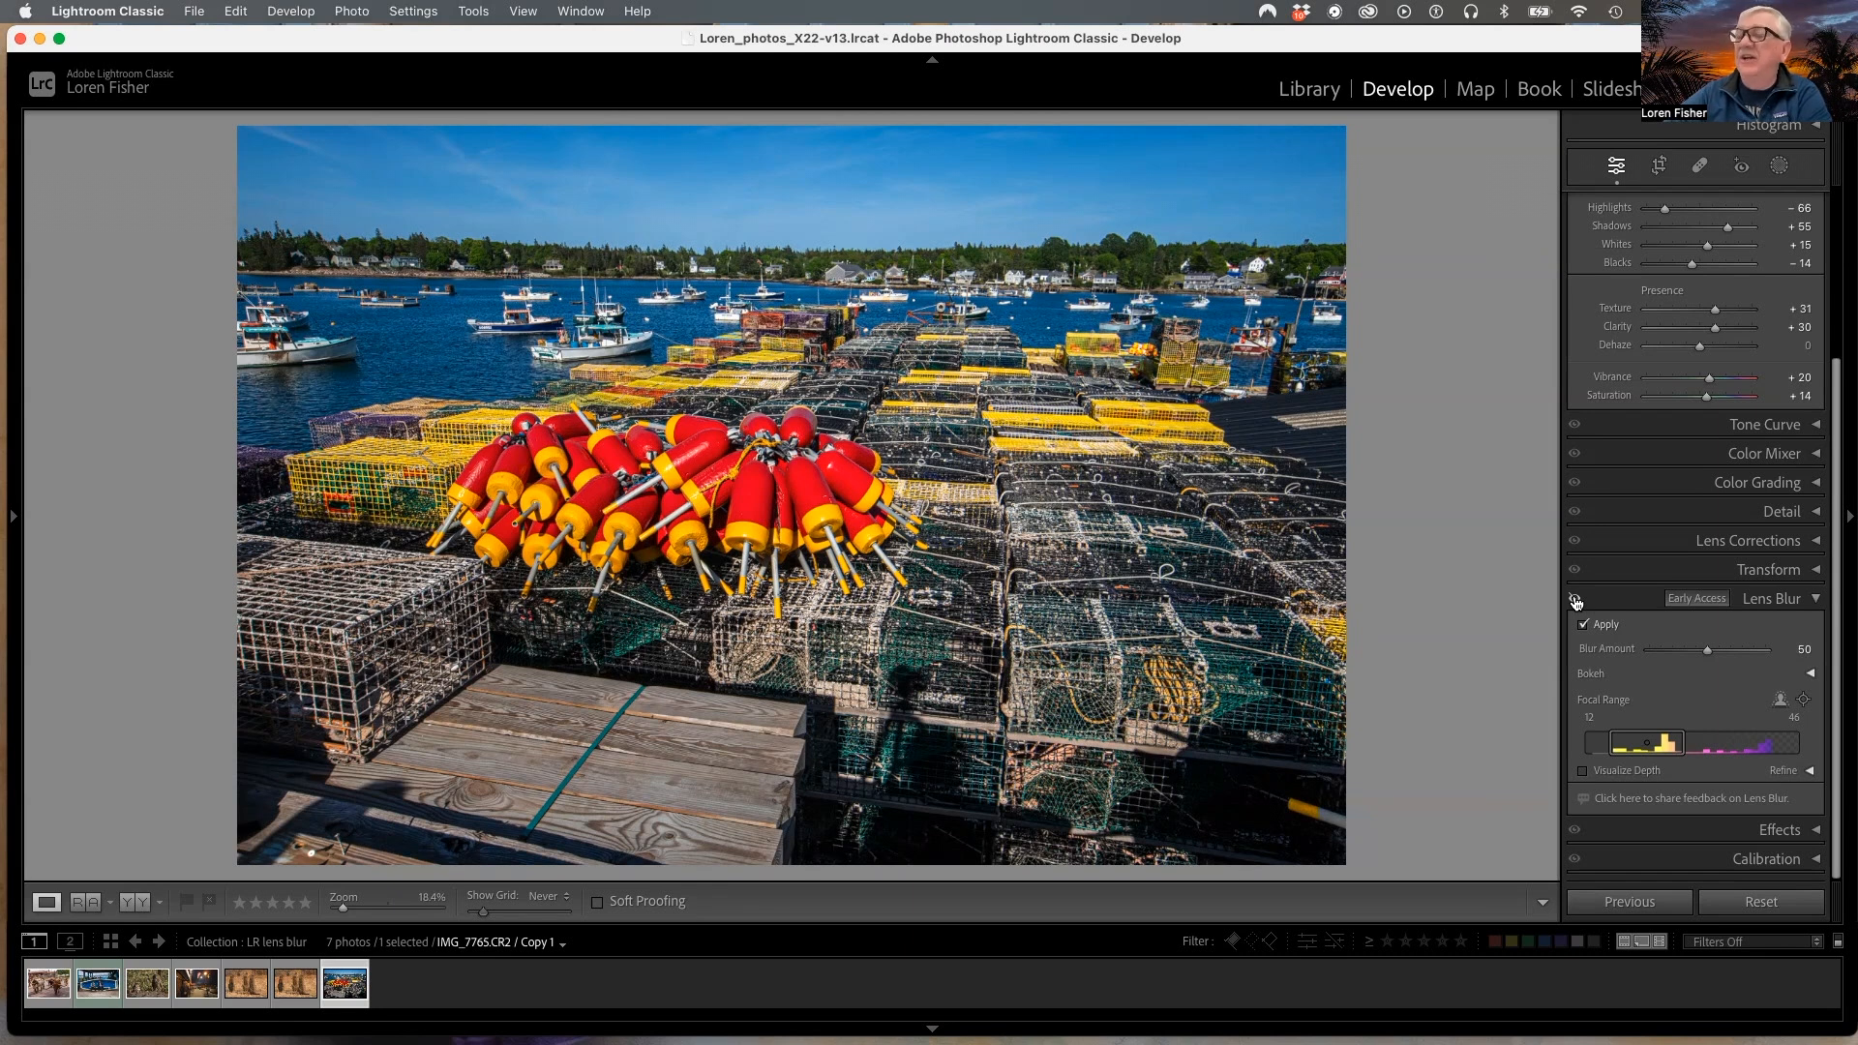
pyautogui.click(1575, 600)
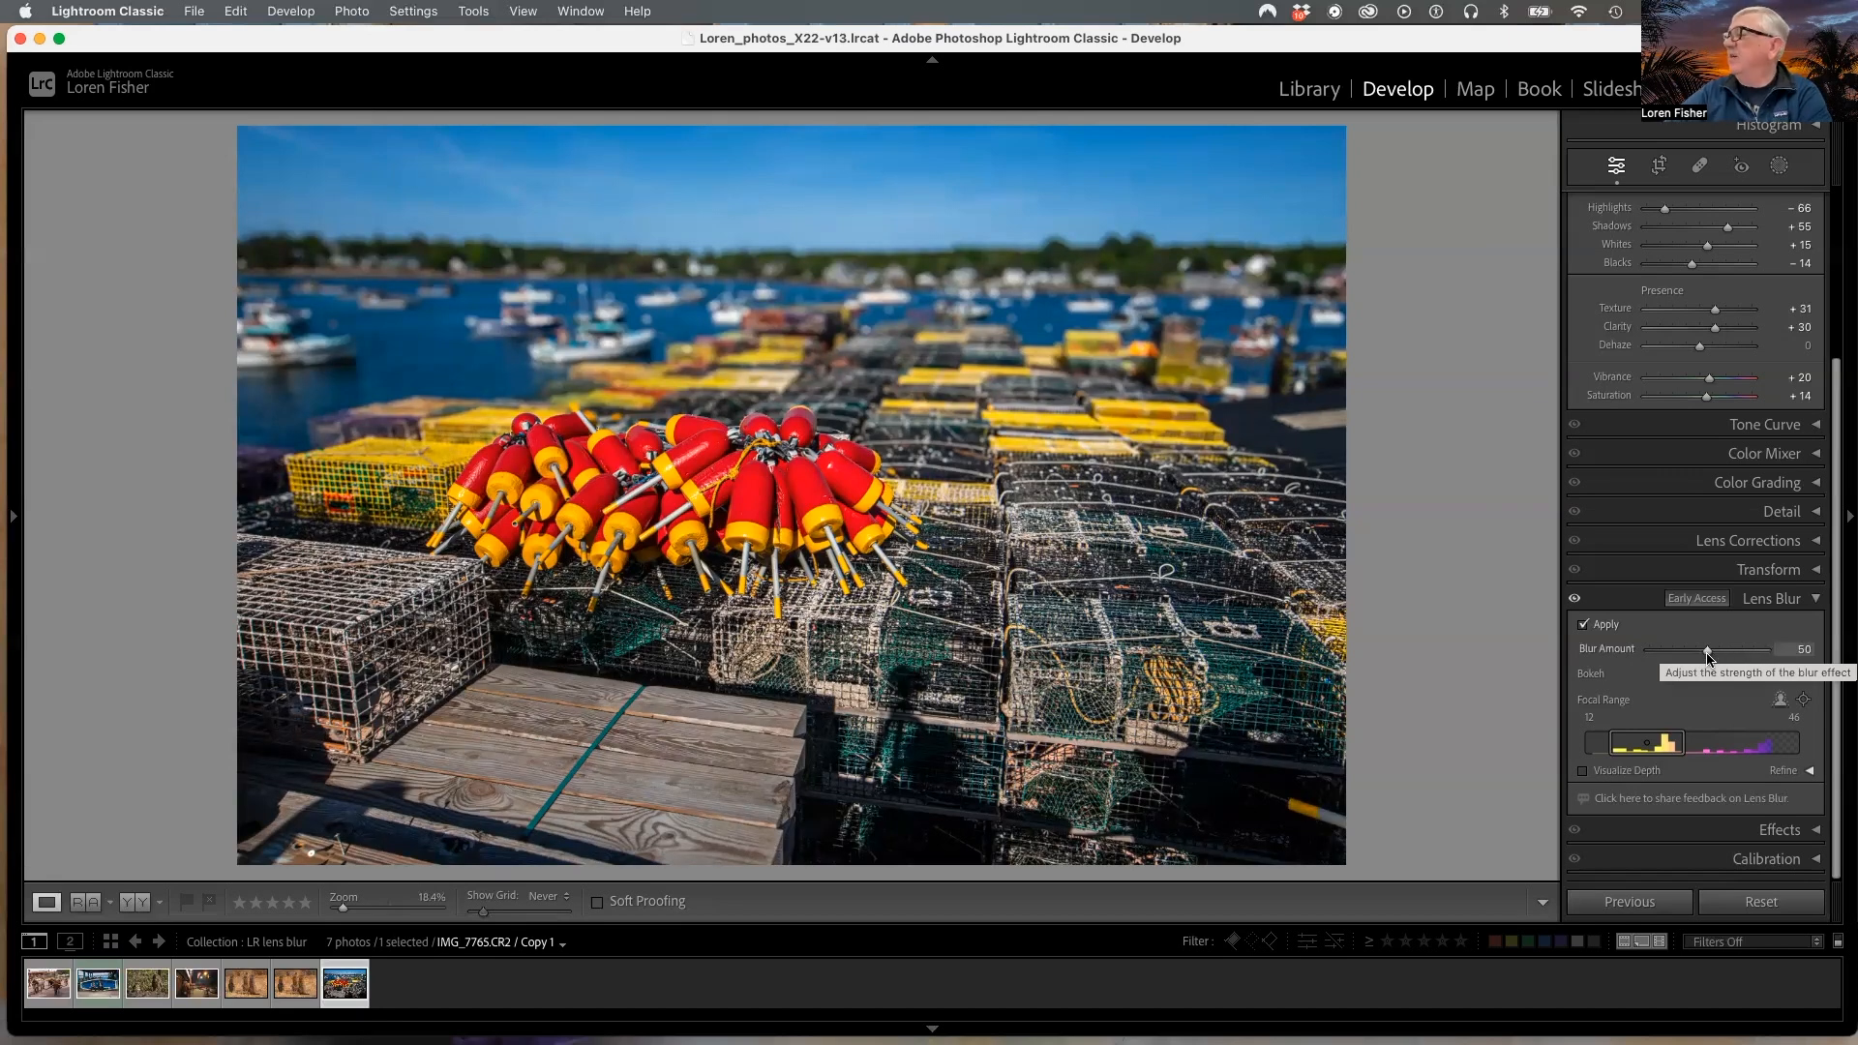
# Step: Try weaker and stronger Lens Blur amounts, reset the amount, and set it to 71
pyautogui.moveTo(1708, 657); pyautogui.dragTo(1647, 661)
pyautogui.moveTo(1642, 656); pyautogui.dragTo(1752, 656)
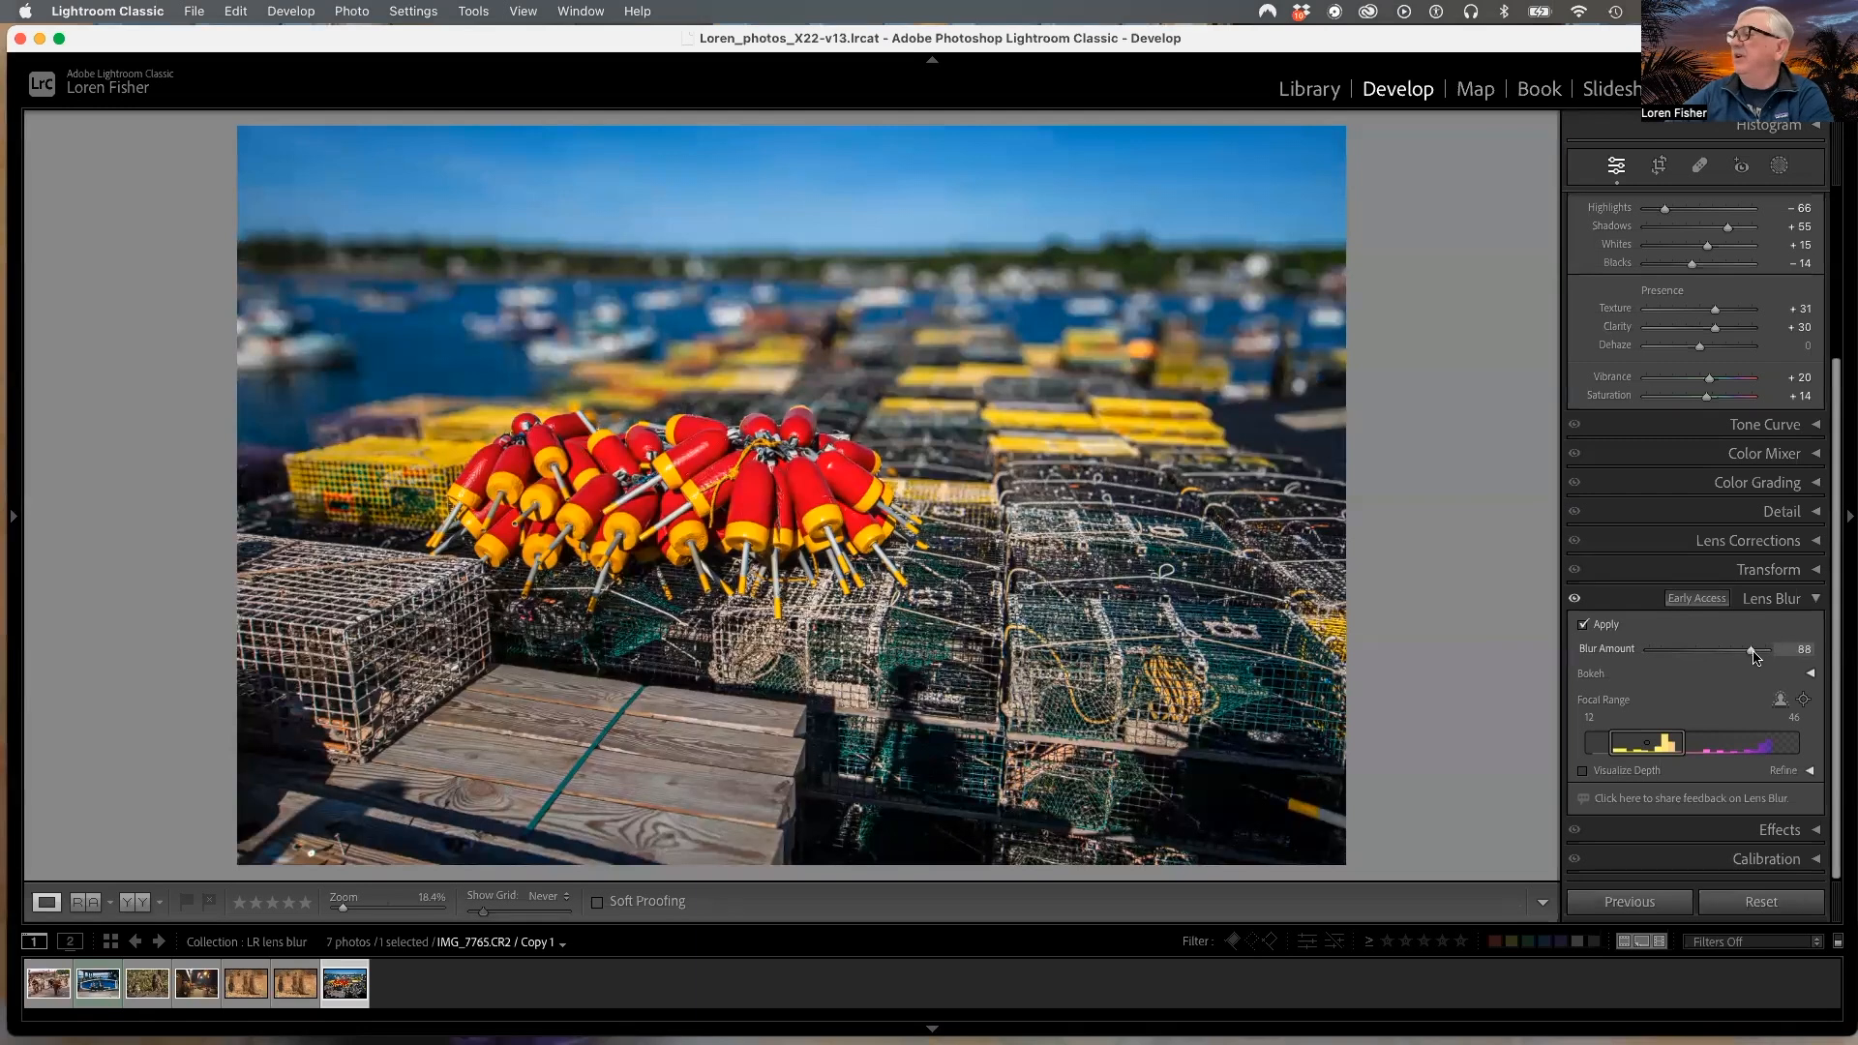
pyautogui.doubleClick(1618, 657)
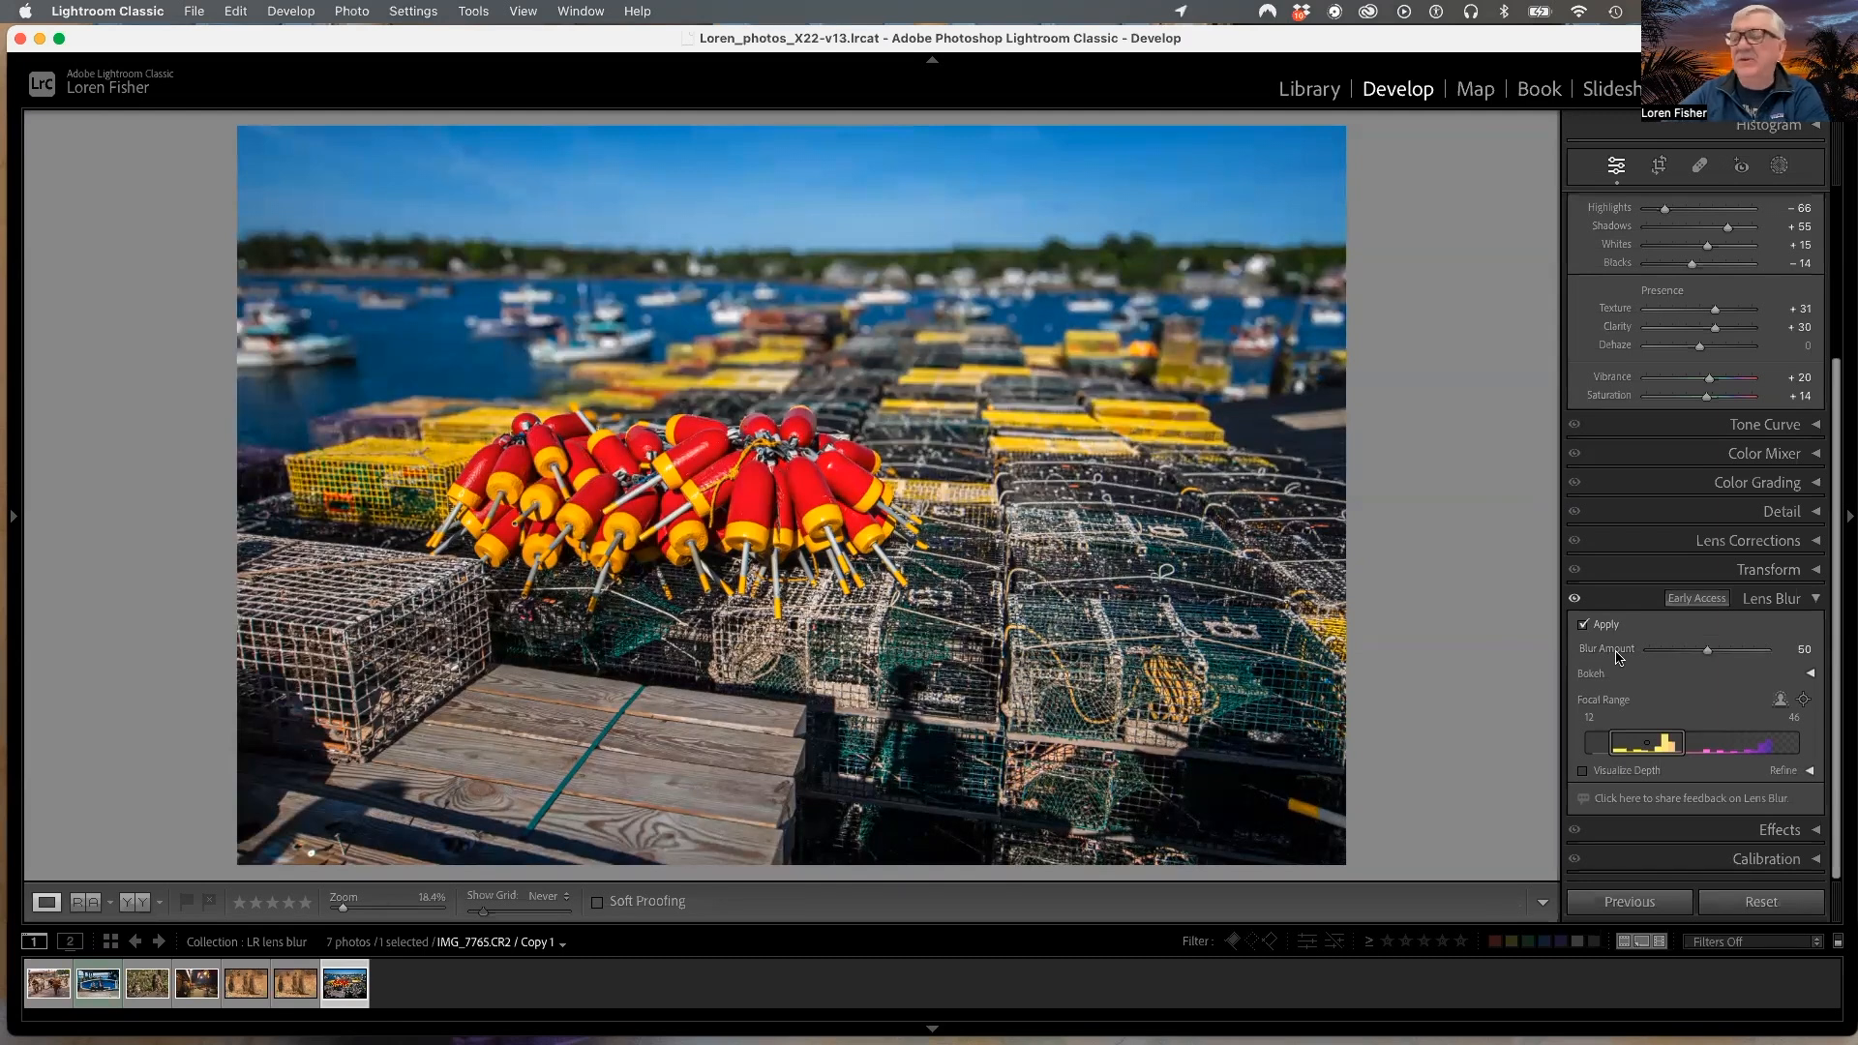
pyautogui.moveTo(1708, 653); pyautogui.dragTo(1735, 656)
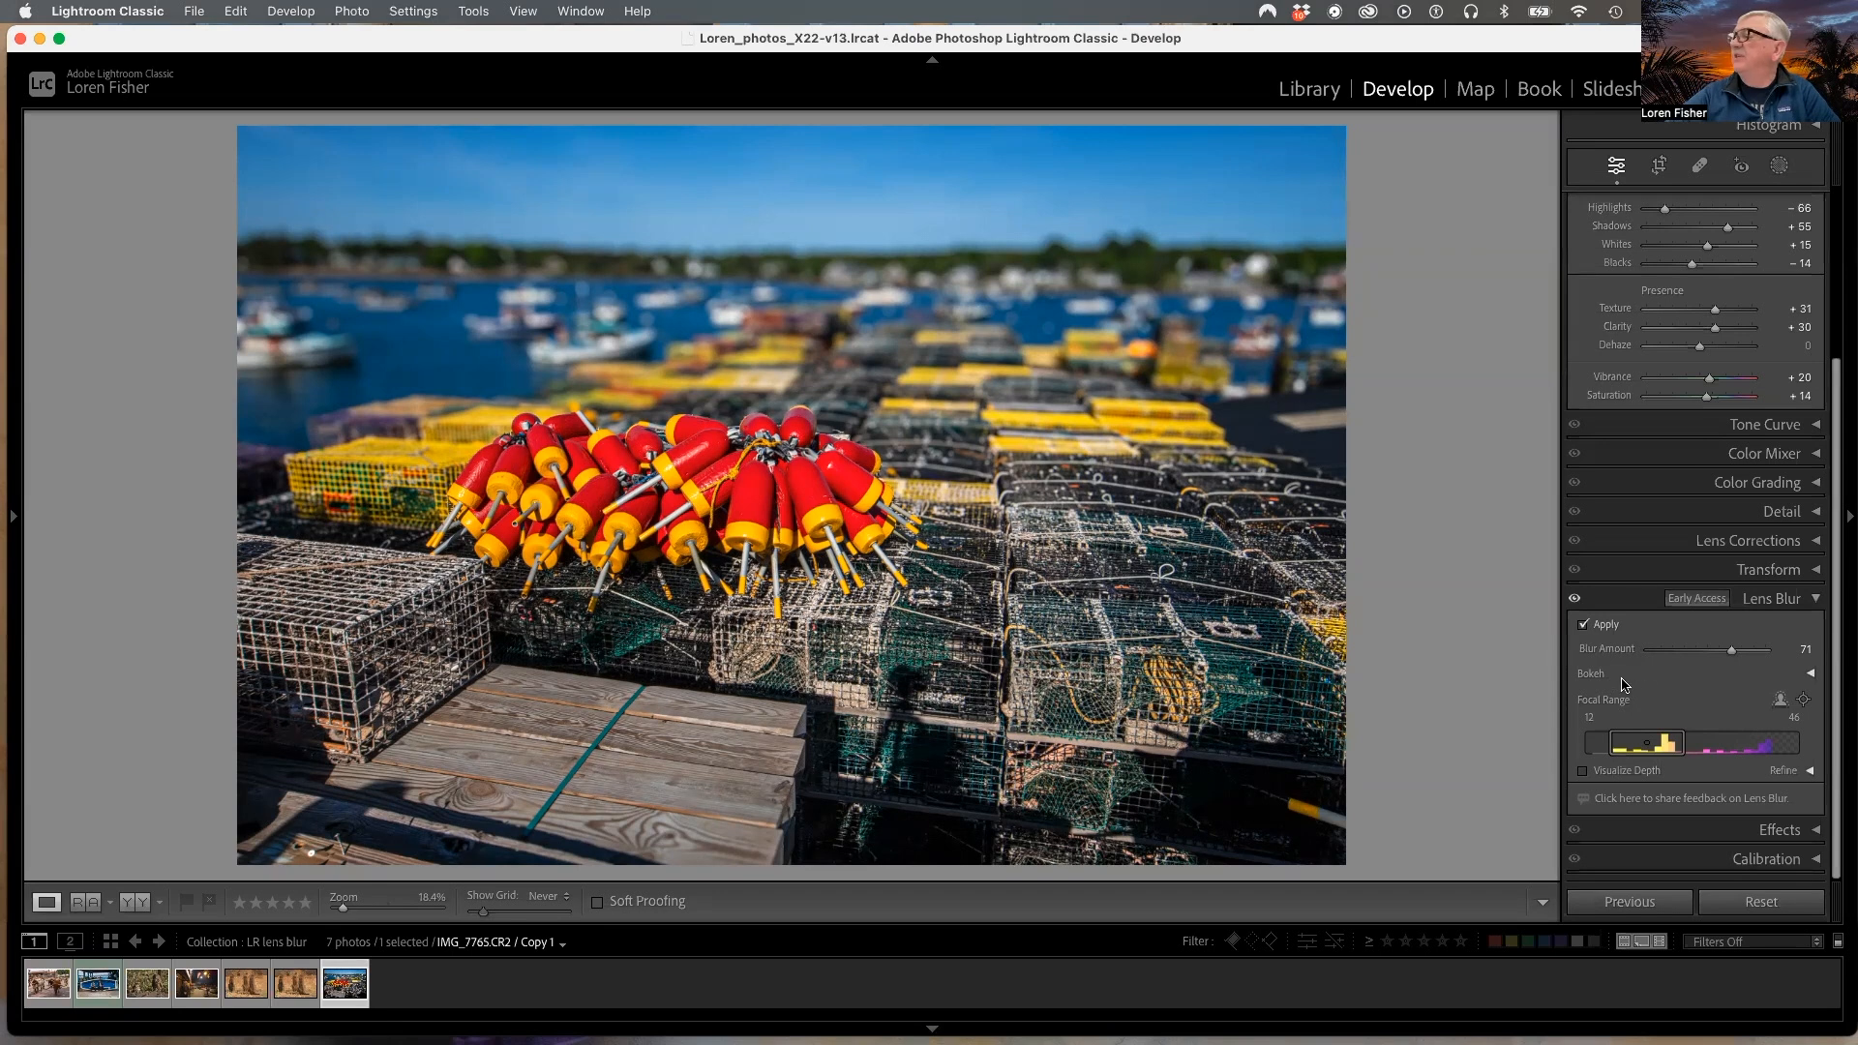
# Step: Show the Lens Blur depth map over the photo to examine near and far areas, and hide it again
pyautogui.click(1584, 771)
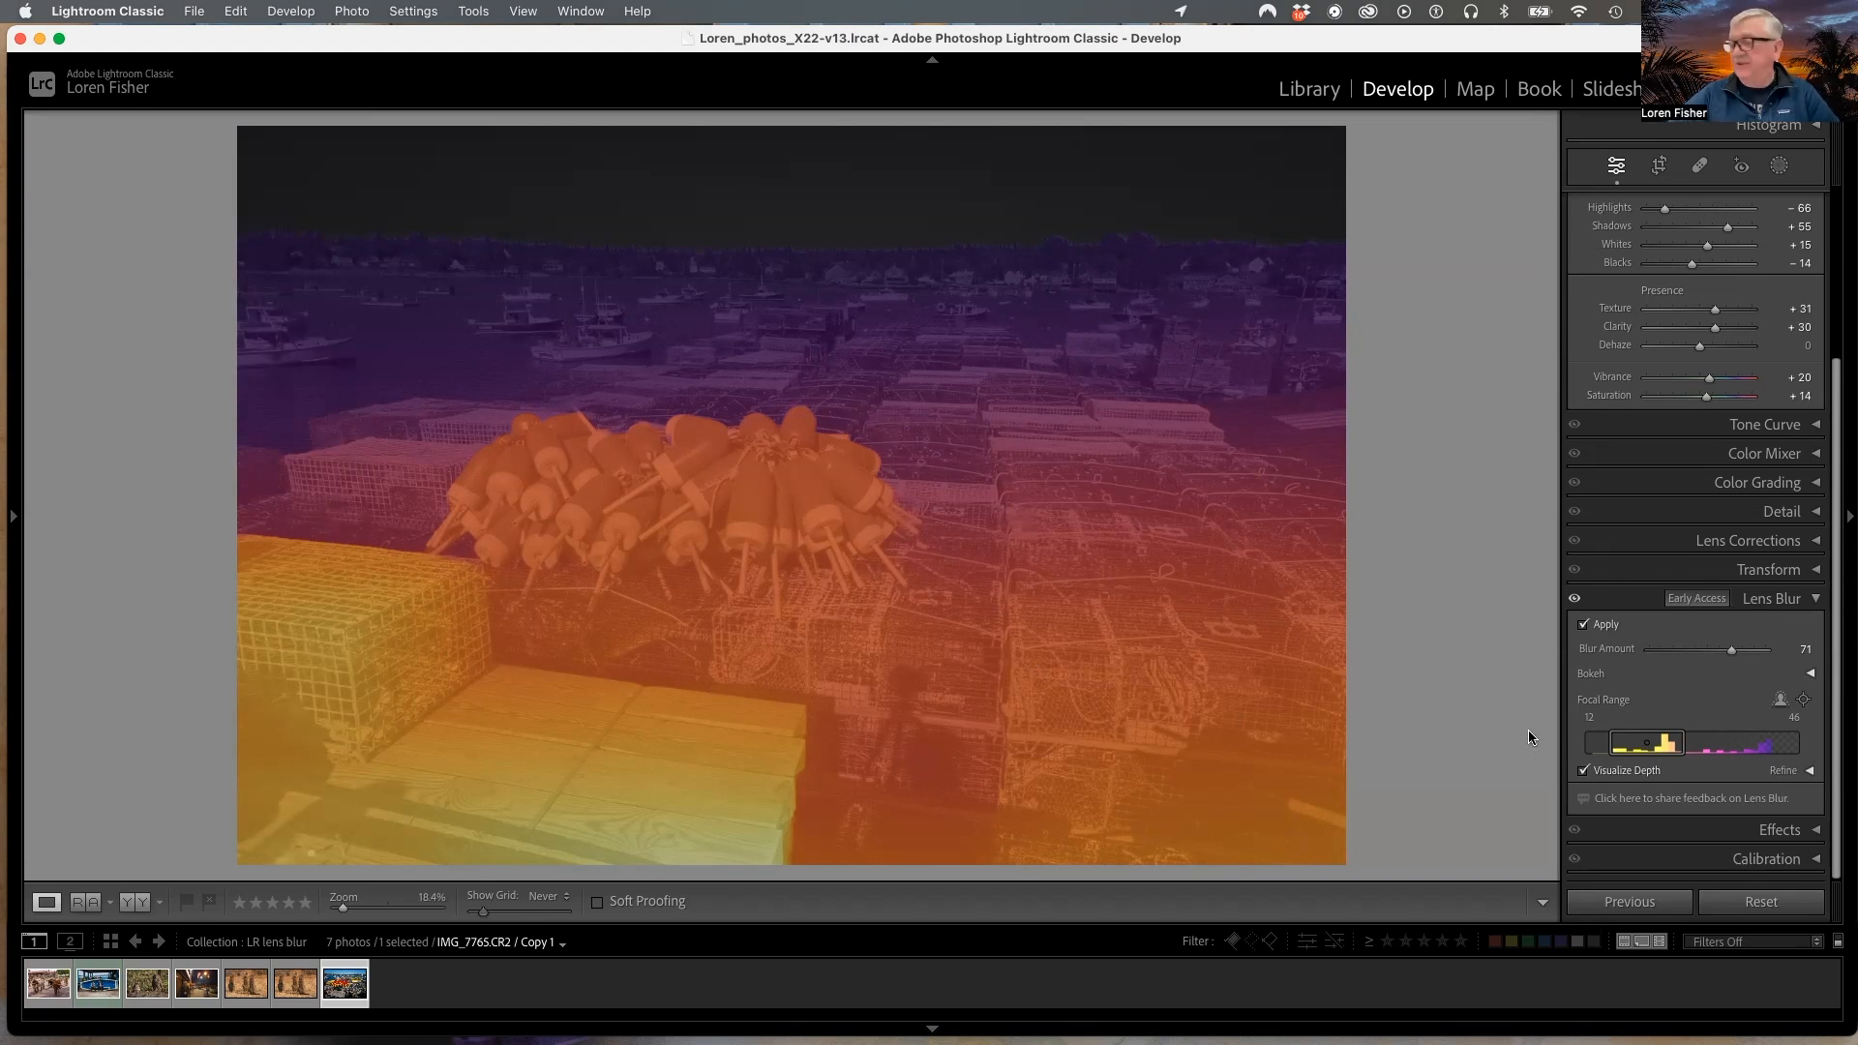
pyautogui.moveTo(1651, 748)
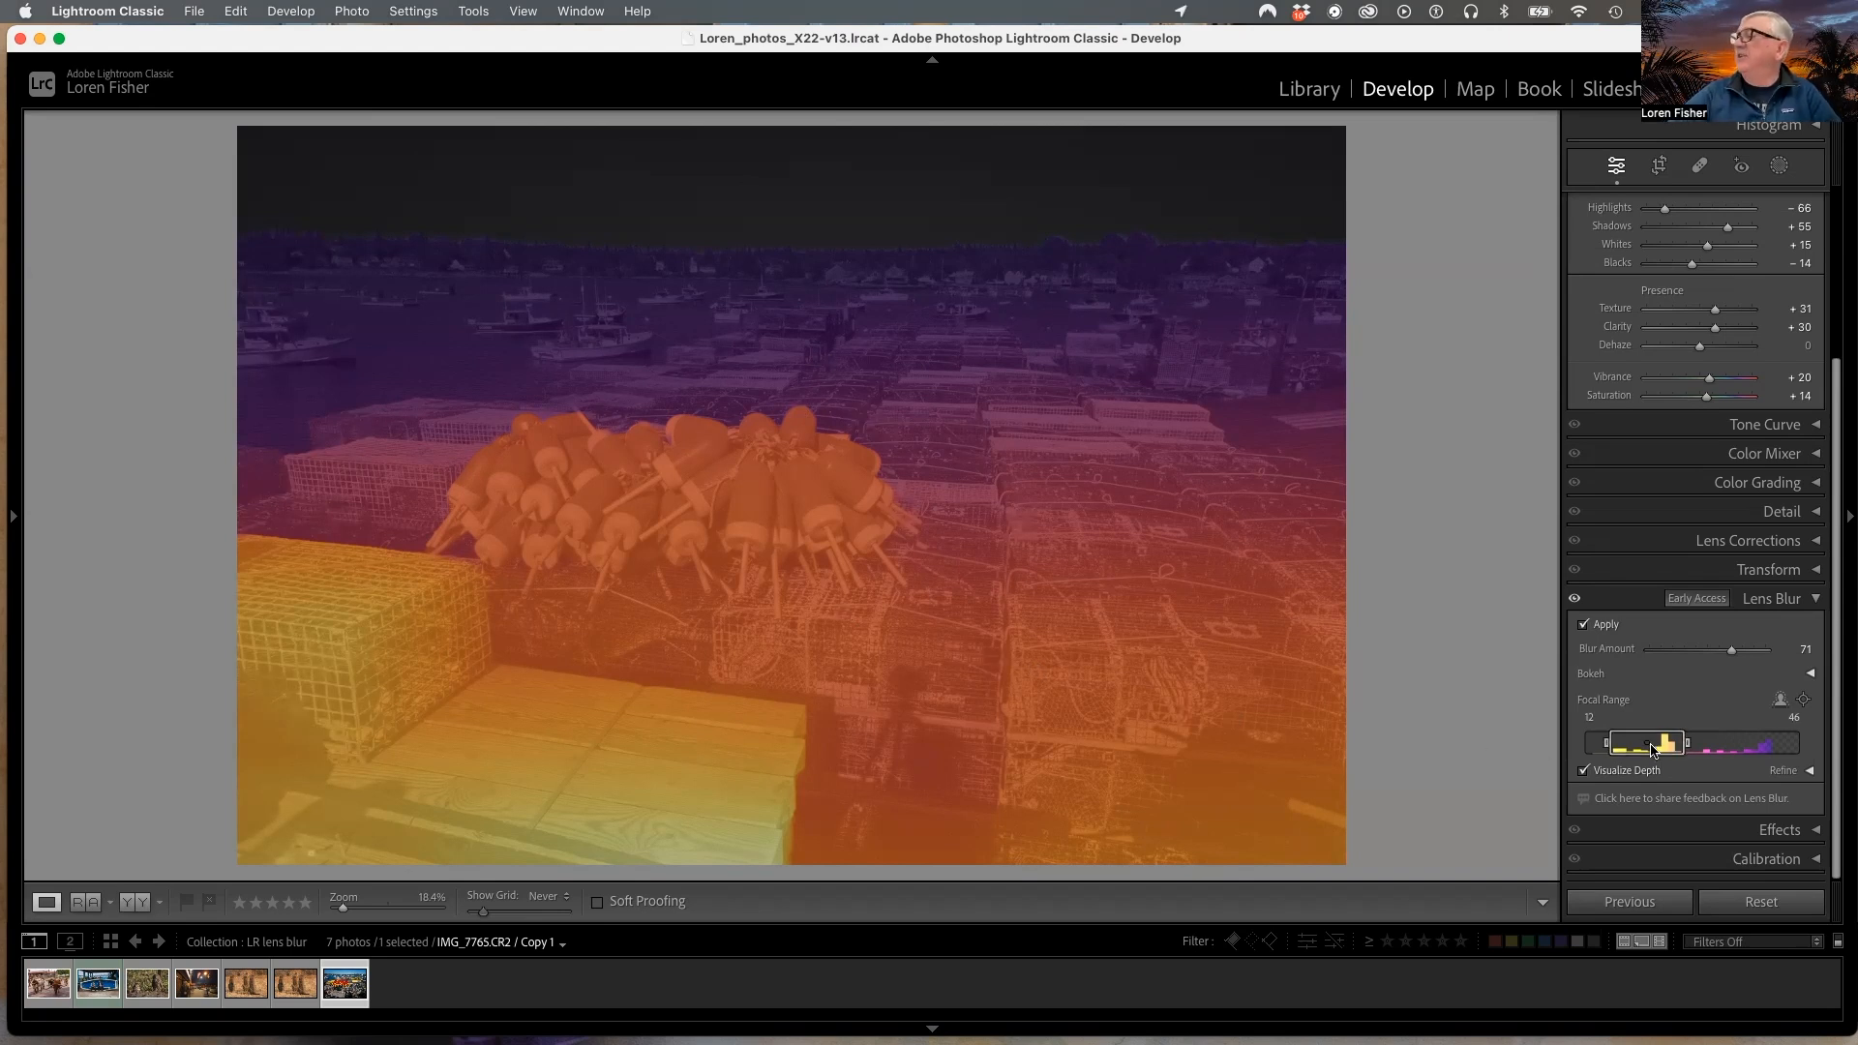
pyautogui.click(1585, 771)
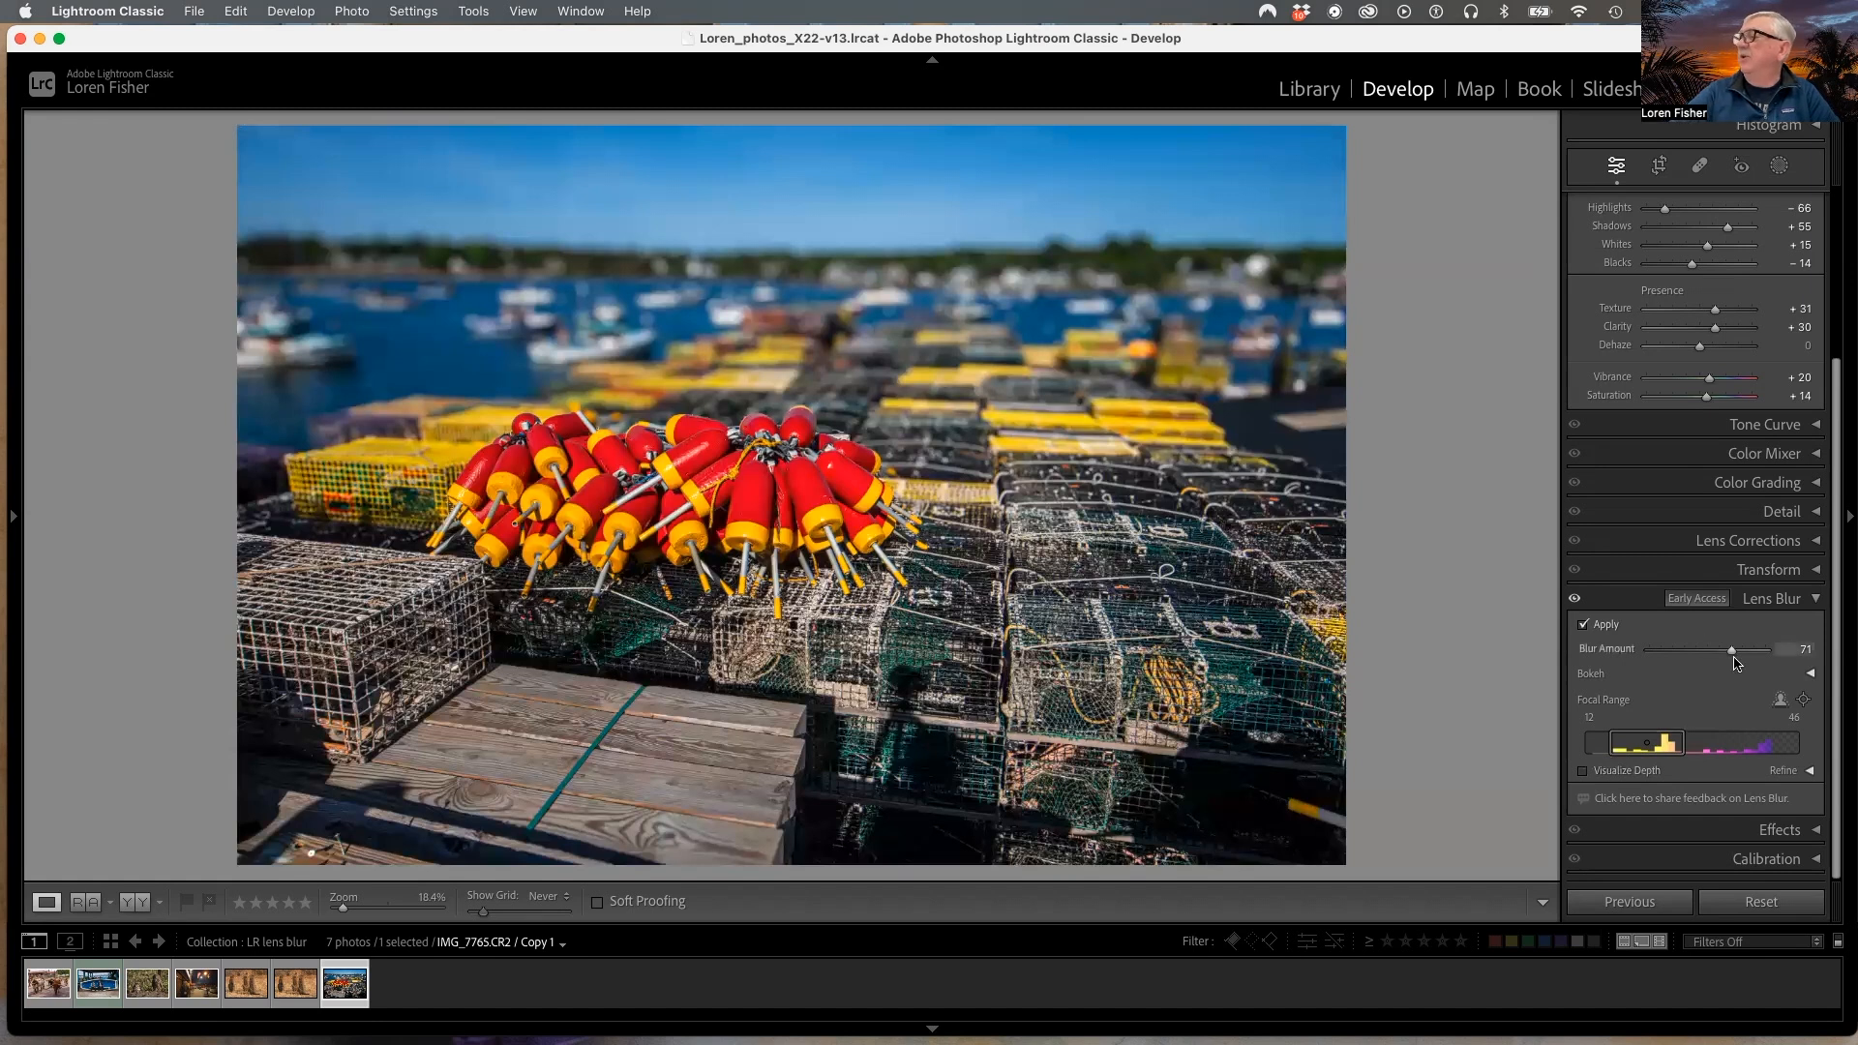
# Step: Set the blur amount to 100 and shift the focal range between foreground and background, ending at 11–45 with the depth map hidden
pyautogui.moveTo(1734, 651); pyautogui.dragTo(1796, 651)
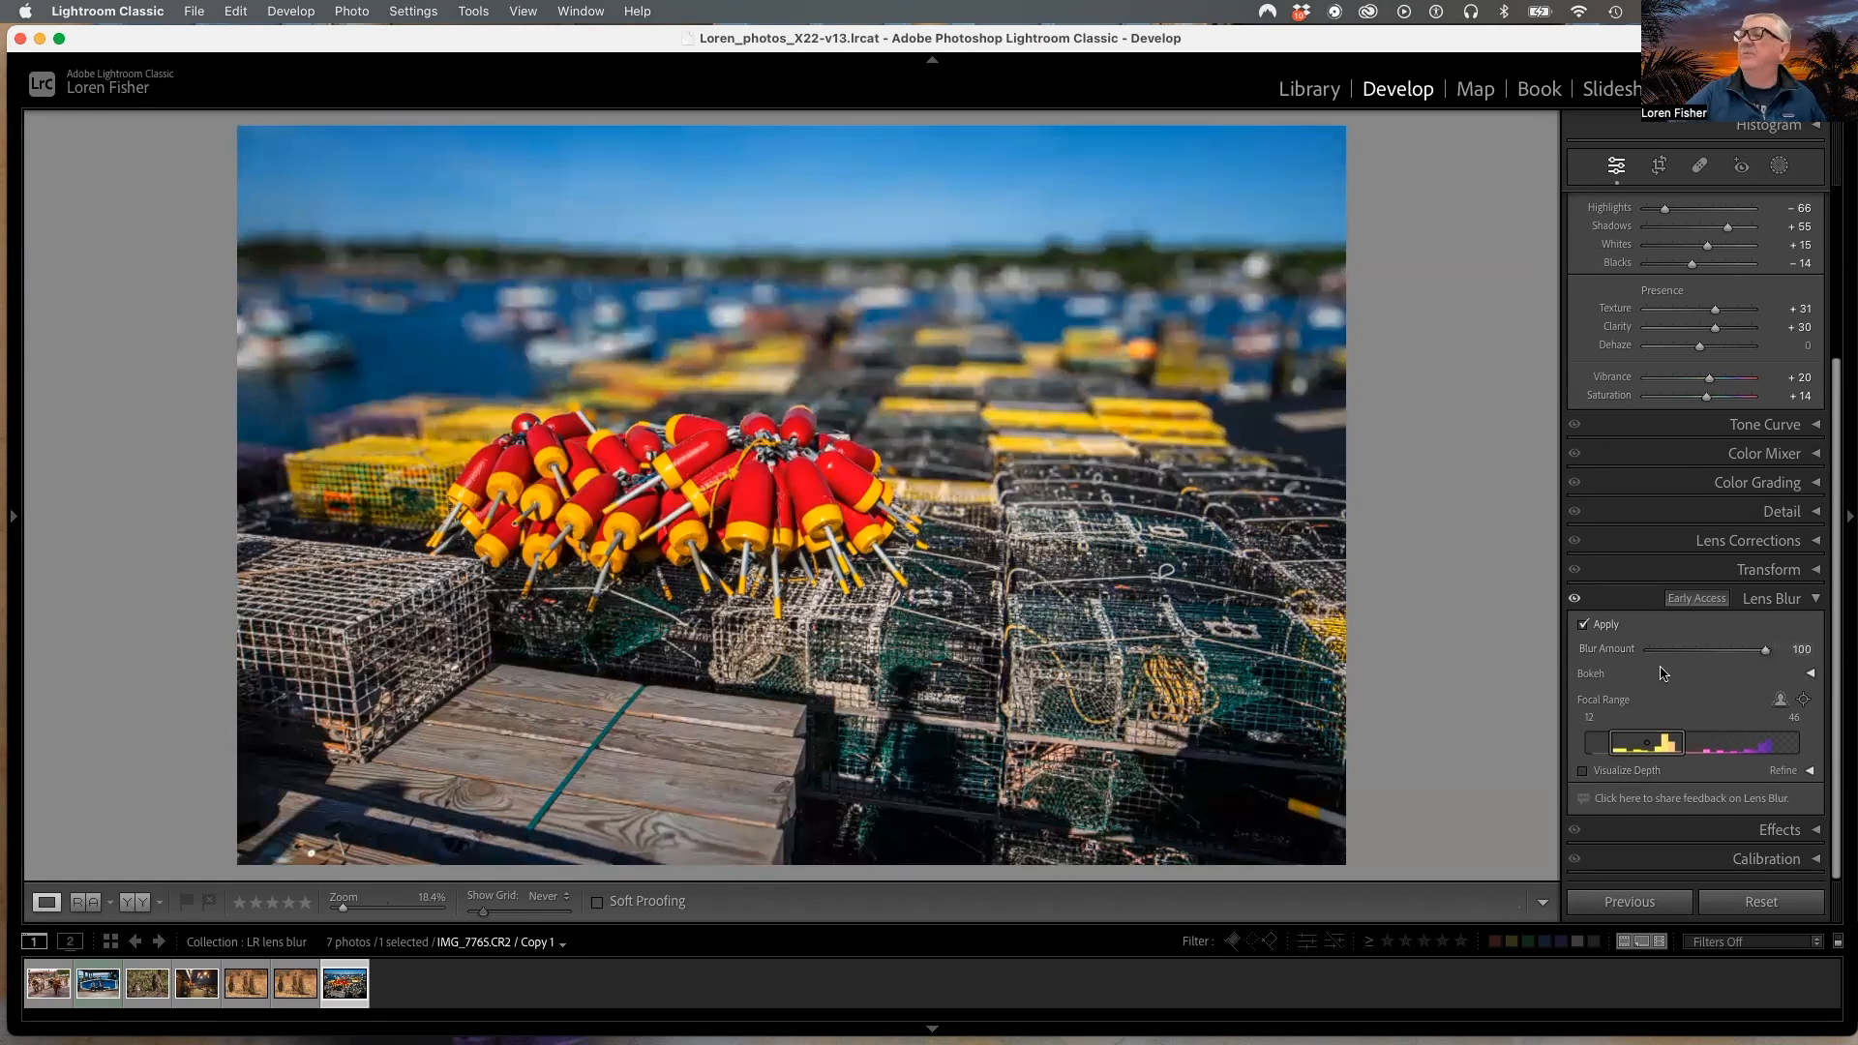
pyautogui.moveTo(1651, 748)
pyautogui.mouseDown()
pyautogui.moveTo(1731, 740)
pyautogui.moveTo(1622, 756)
pyautogui.mouseUp()
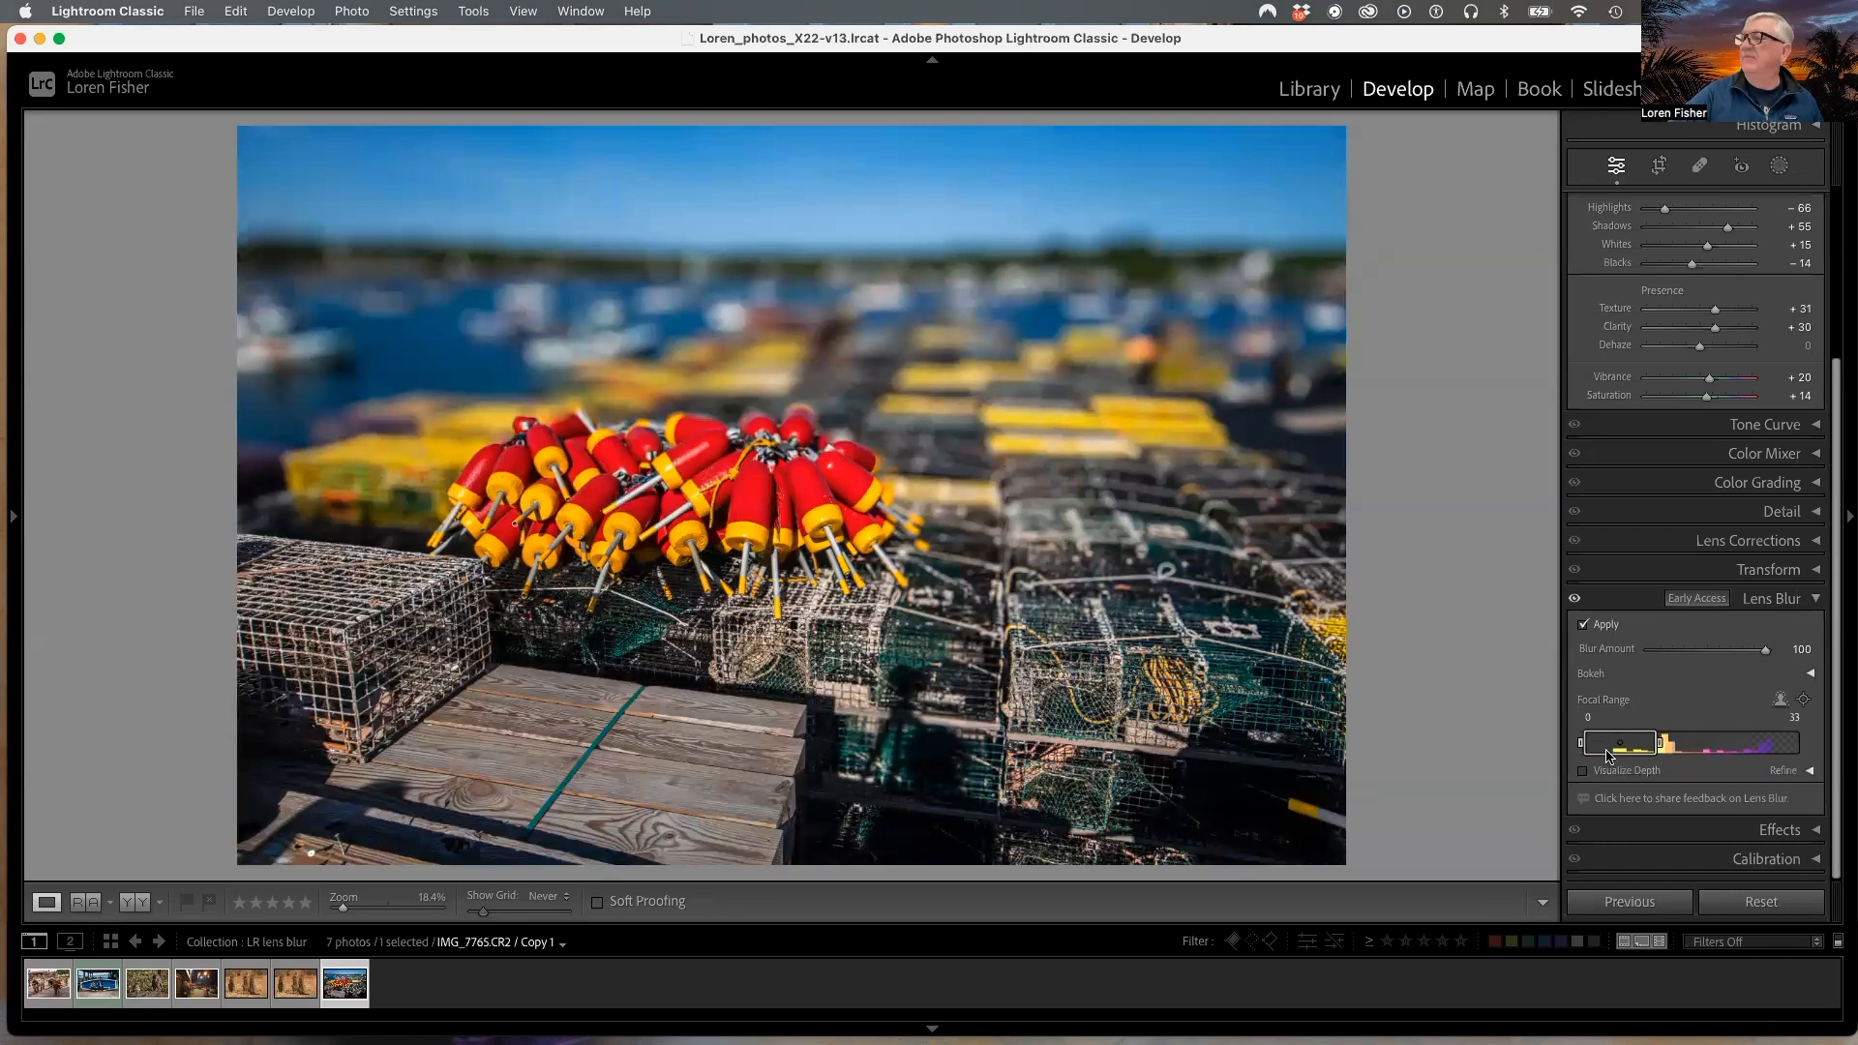
pyautogui.moveTo(1609, 750); pyautogui.dragTo(1766, 733)
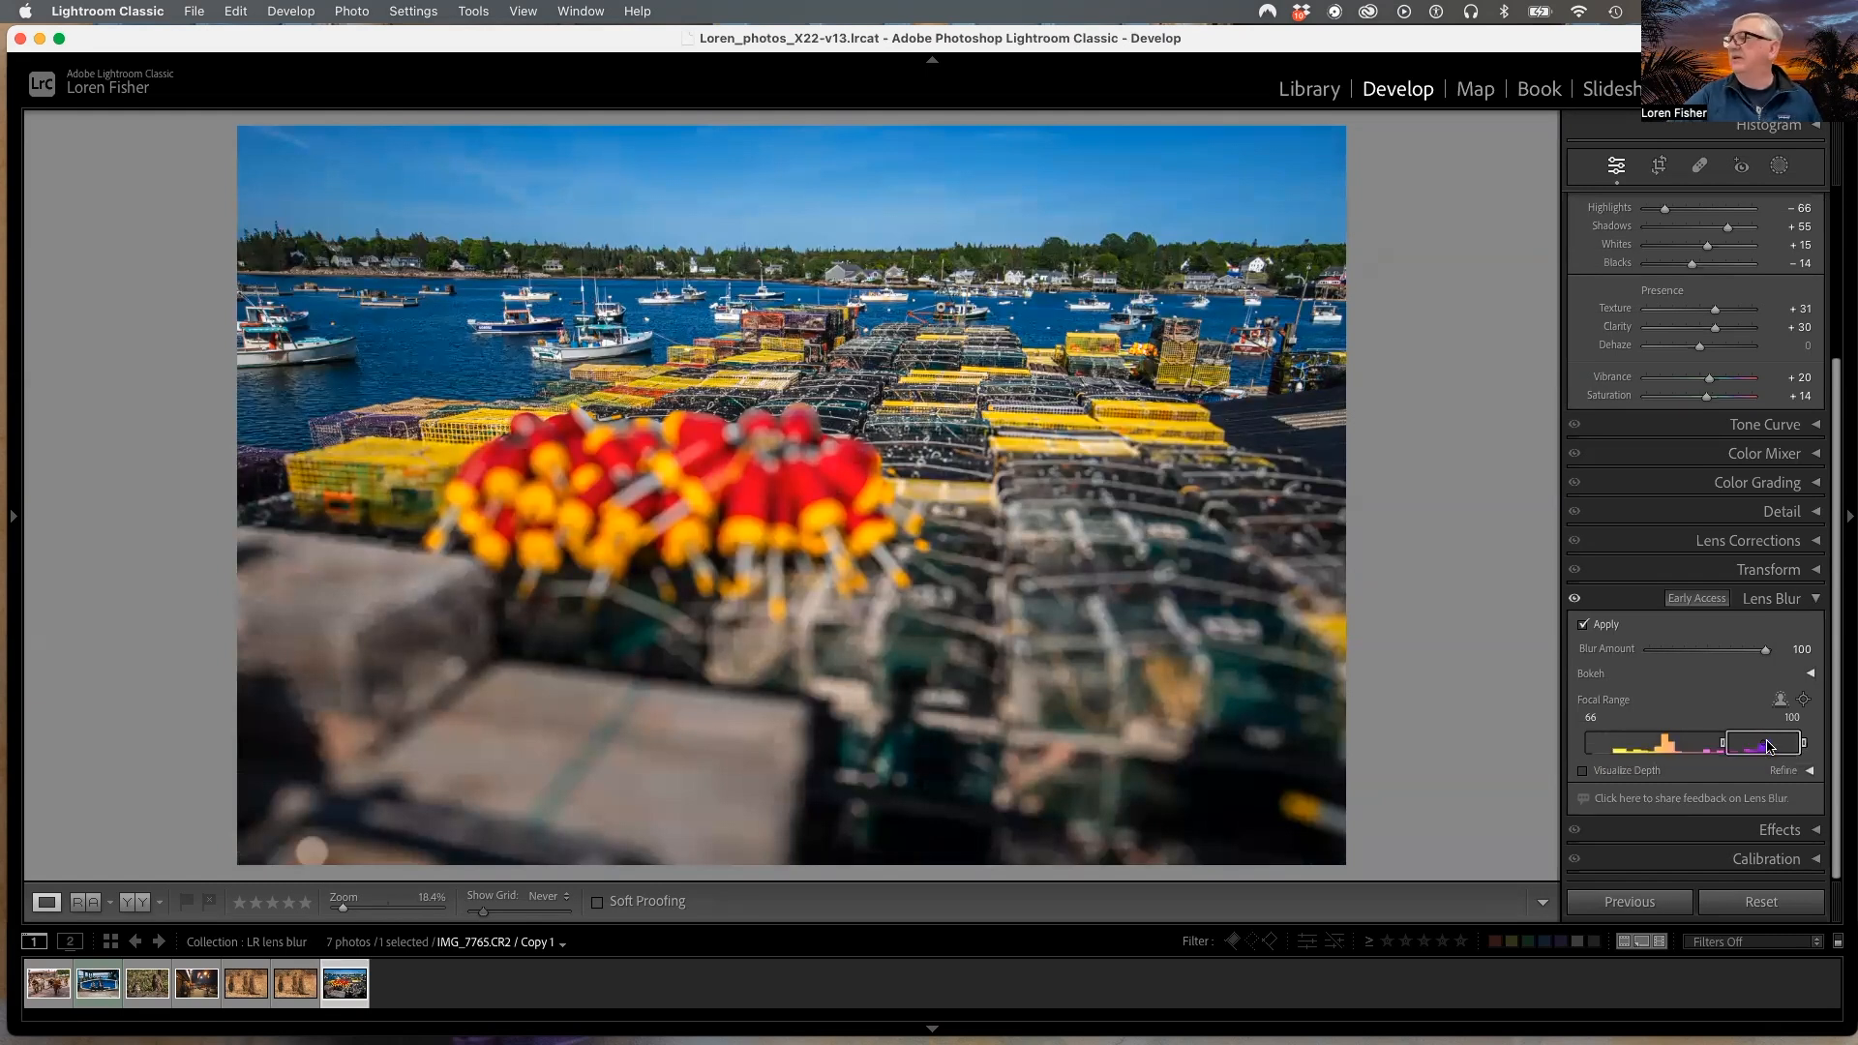
pyautogui.moveTo(1768, 746); pyautogui.dragTo(1718, 751)
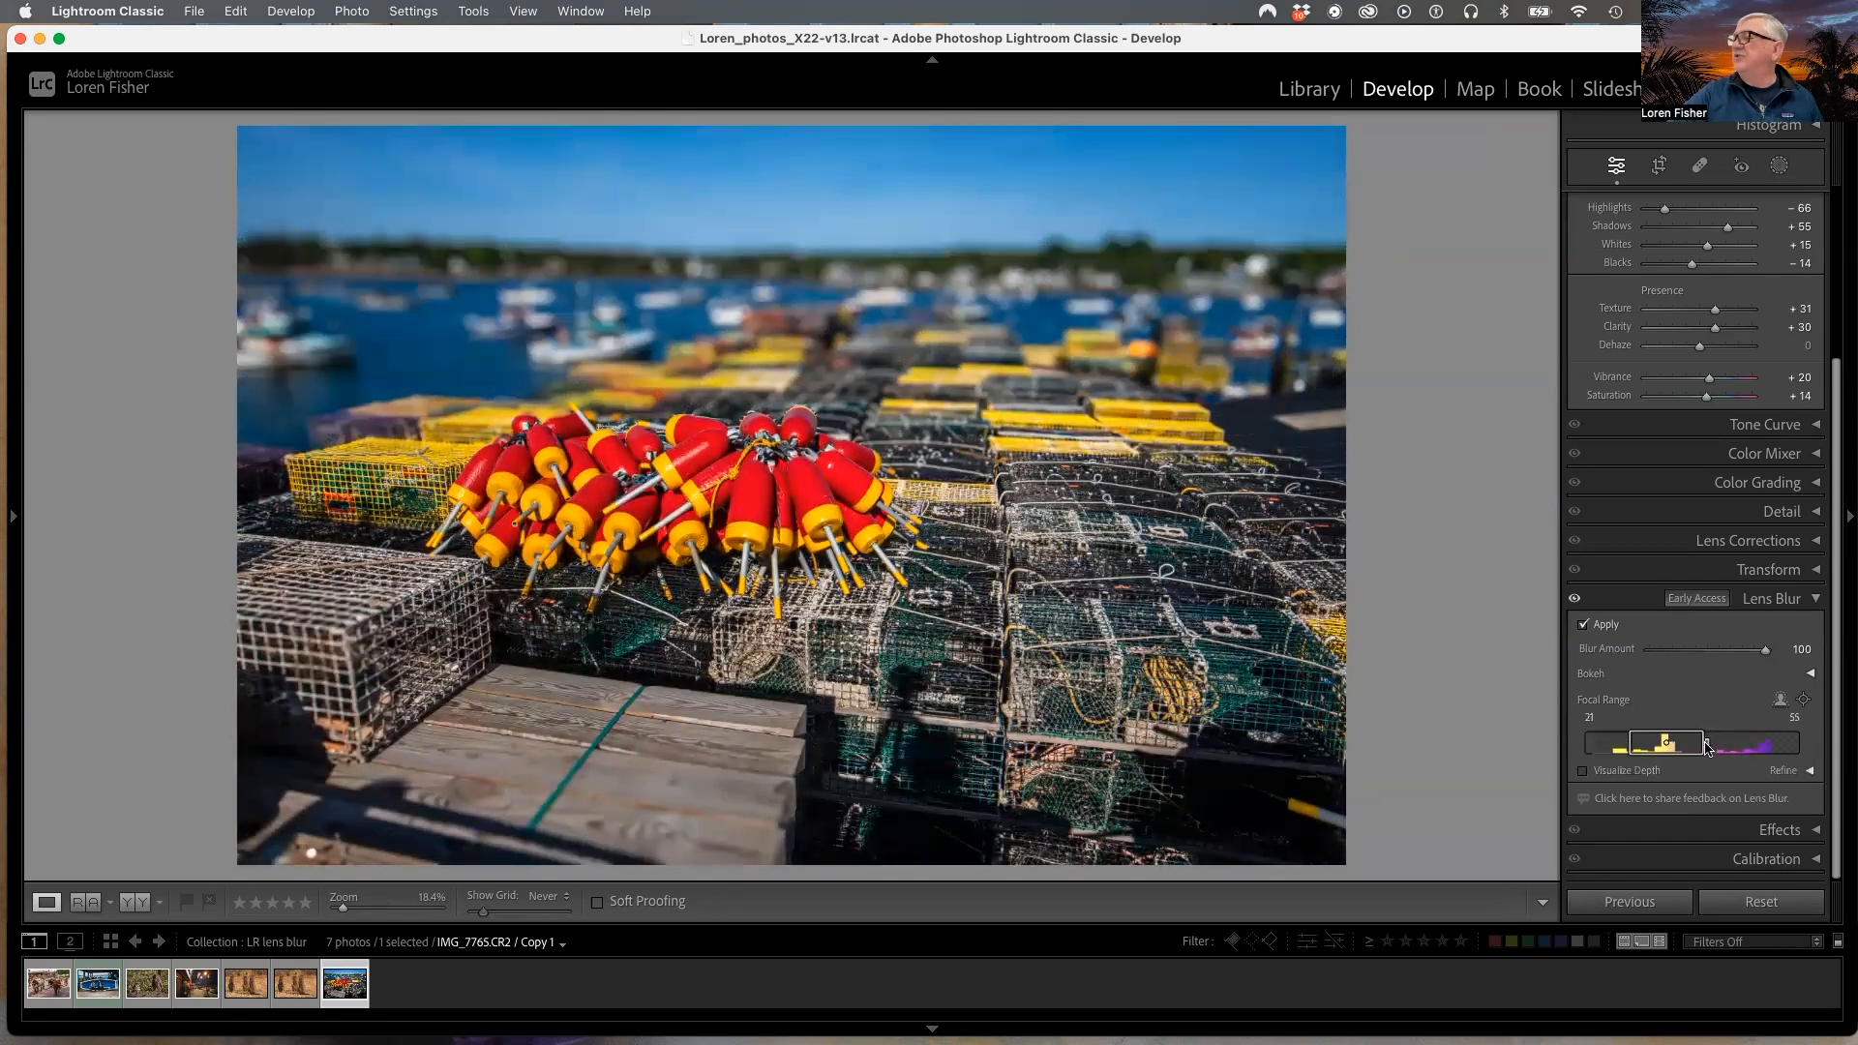
pyautogui.moveTo(1706, 748); pyautogui.dragTo(1663, 756)
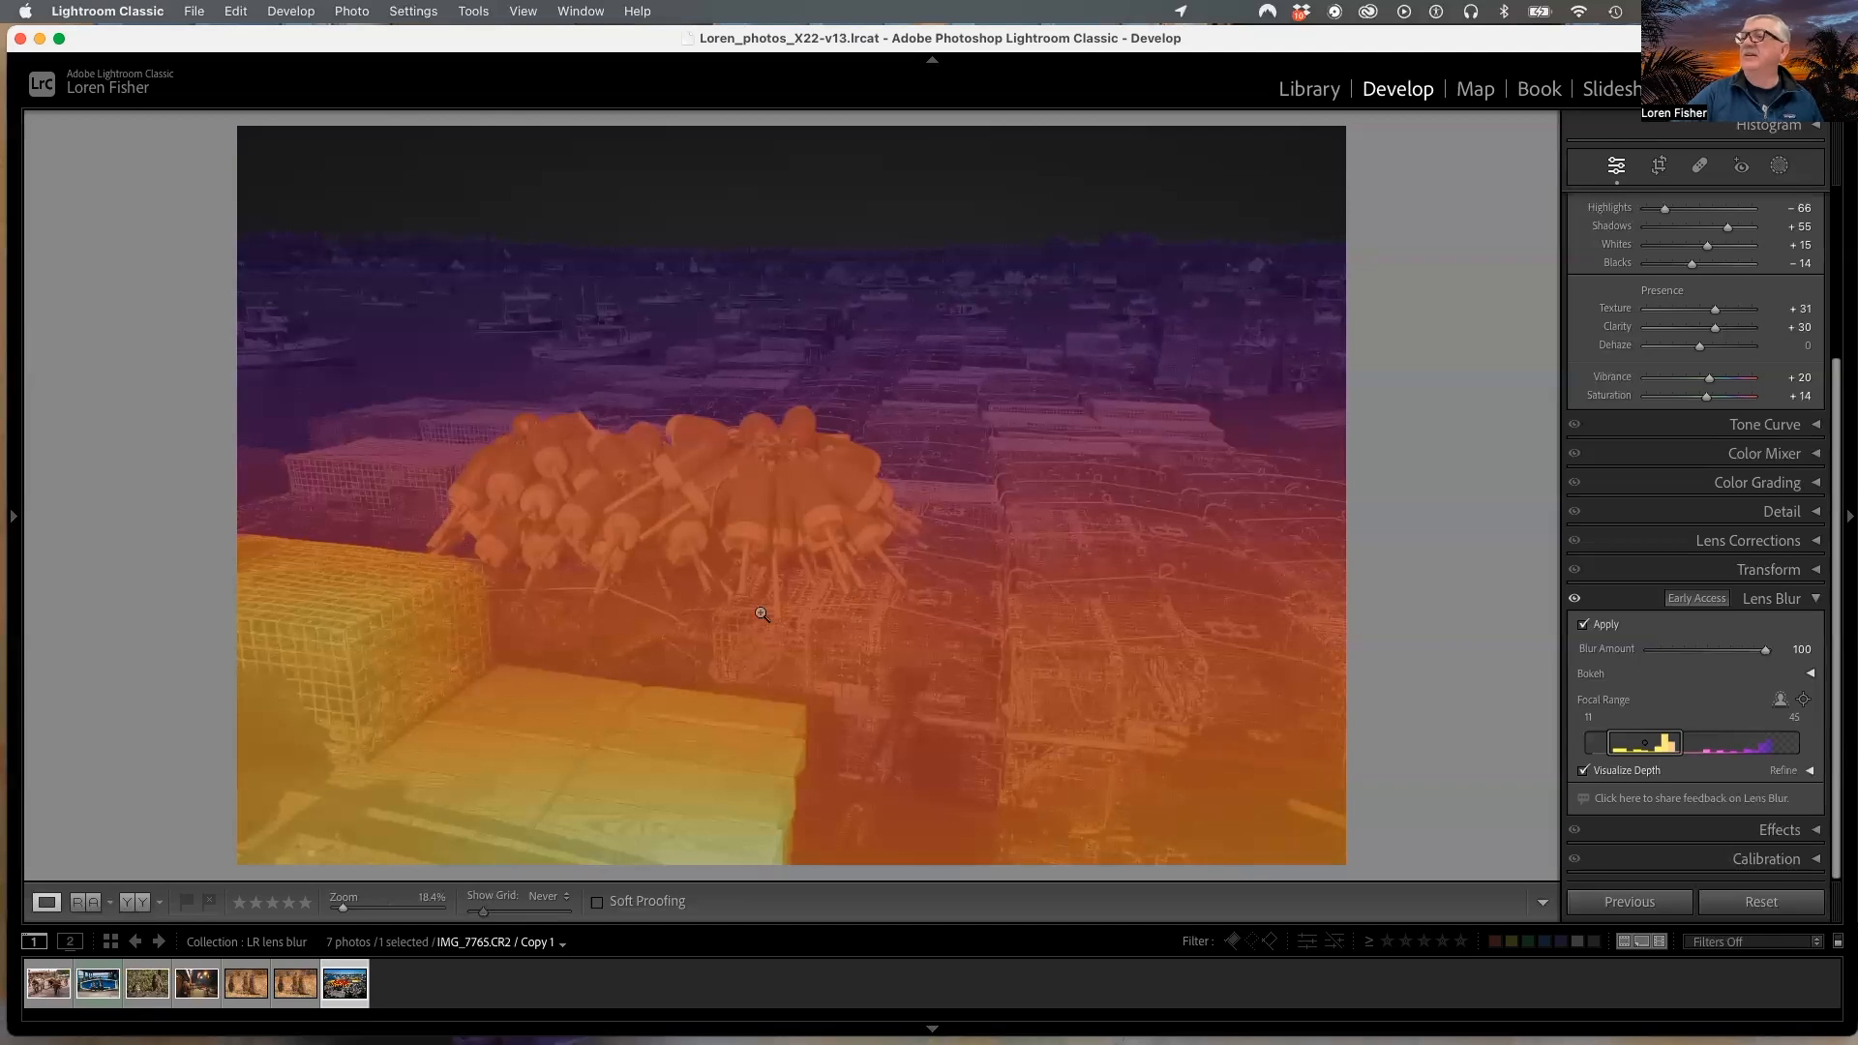
pyautogui.click(1598, 771)
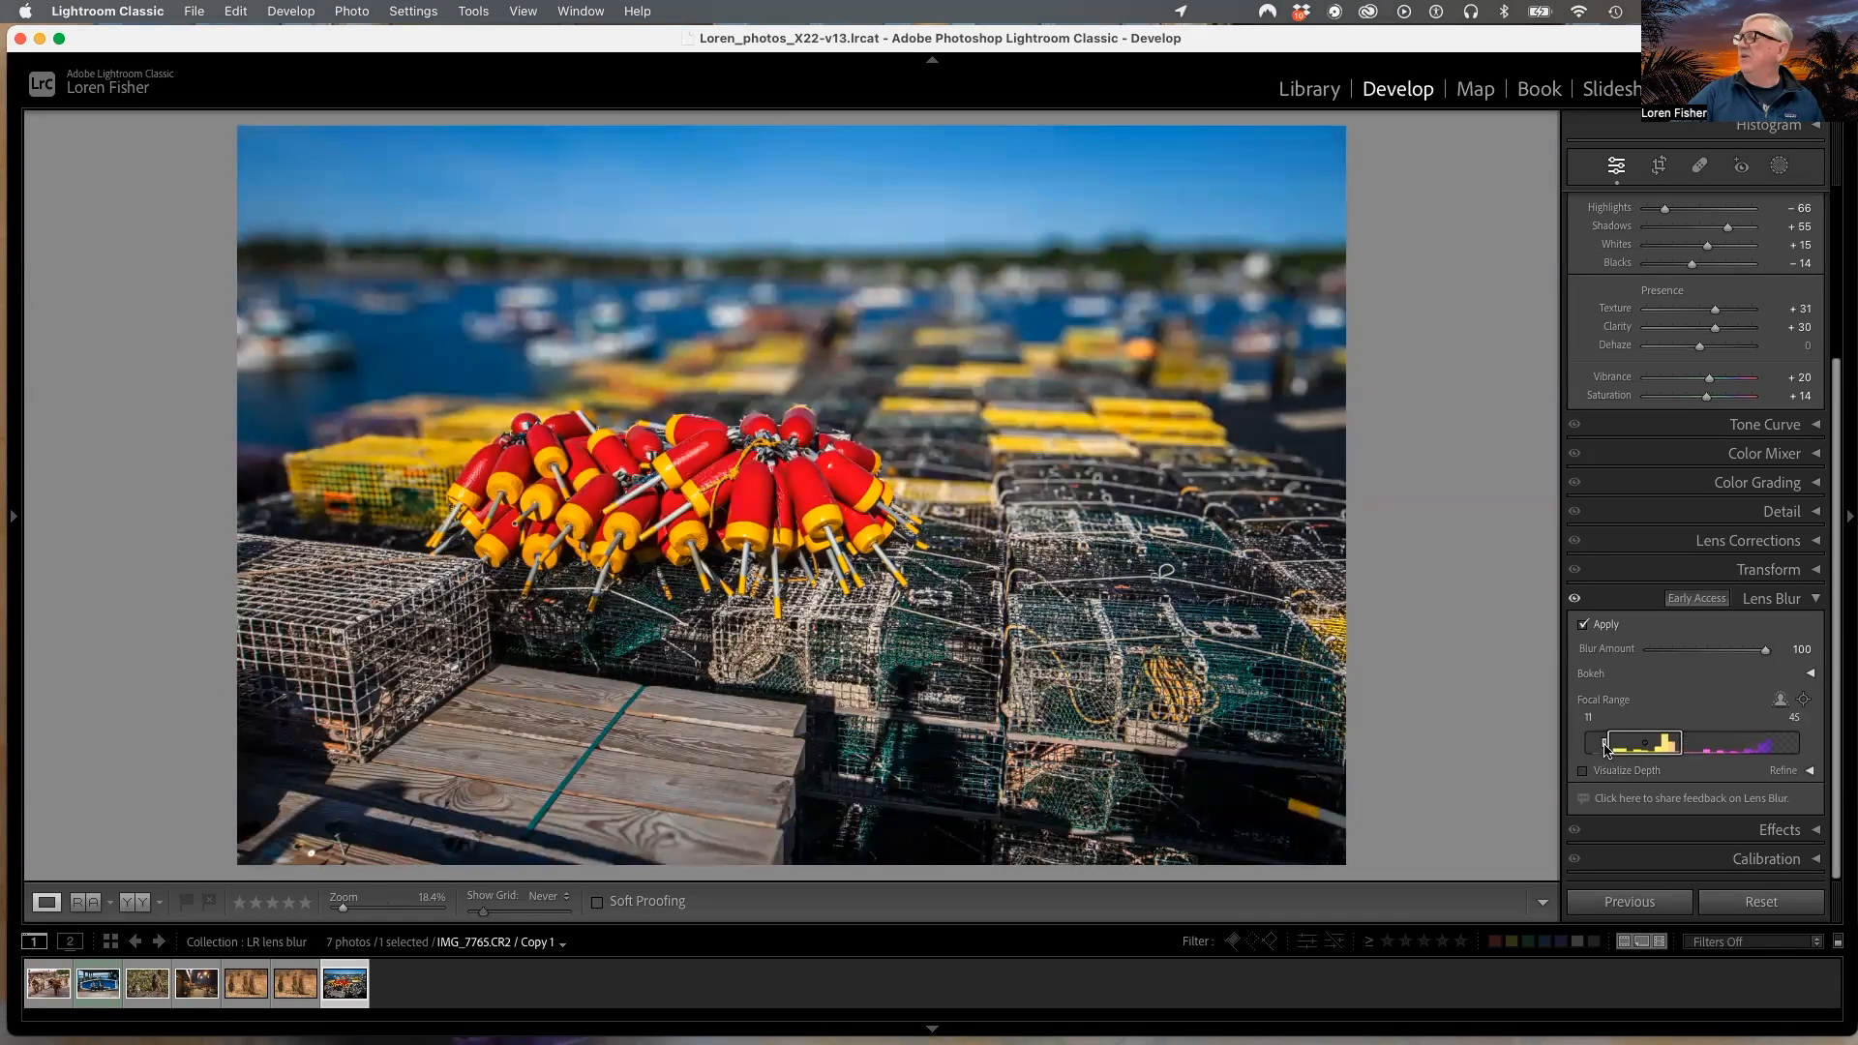
# Step: Narrow the focal range from both ends to 37–40 around the buoys' depth
pyautogui.moveTo(1606, 748); pyautogui.dragTo(1649, 748)
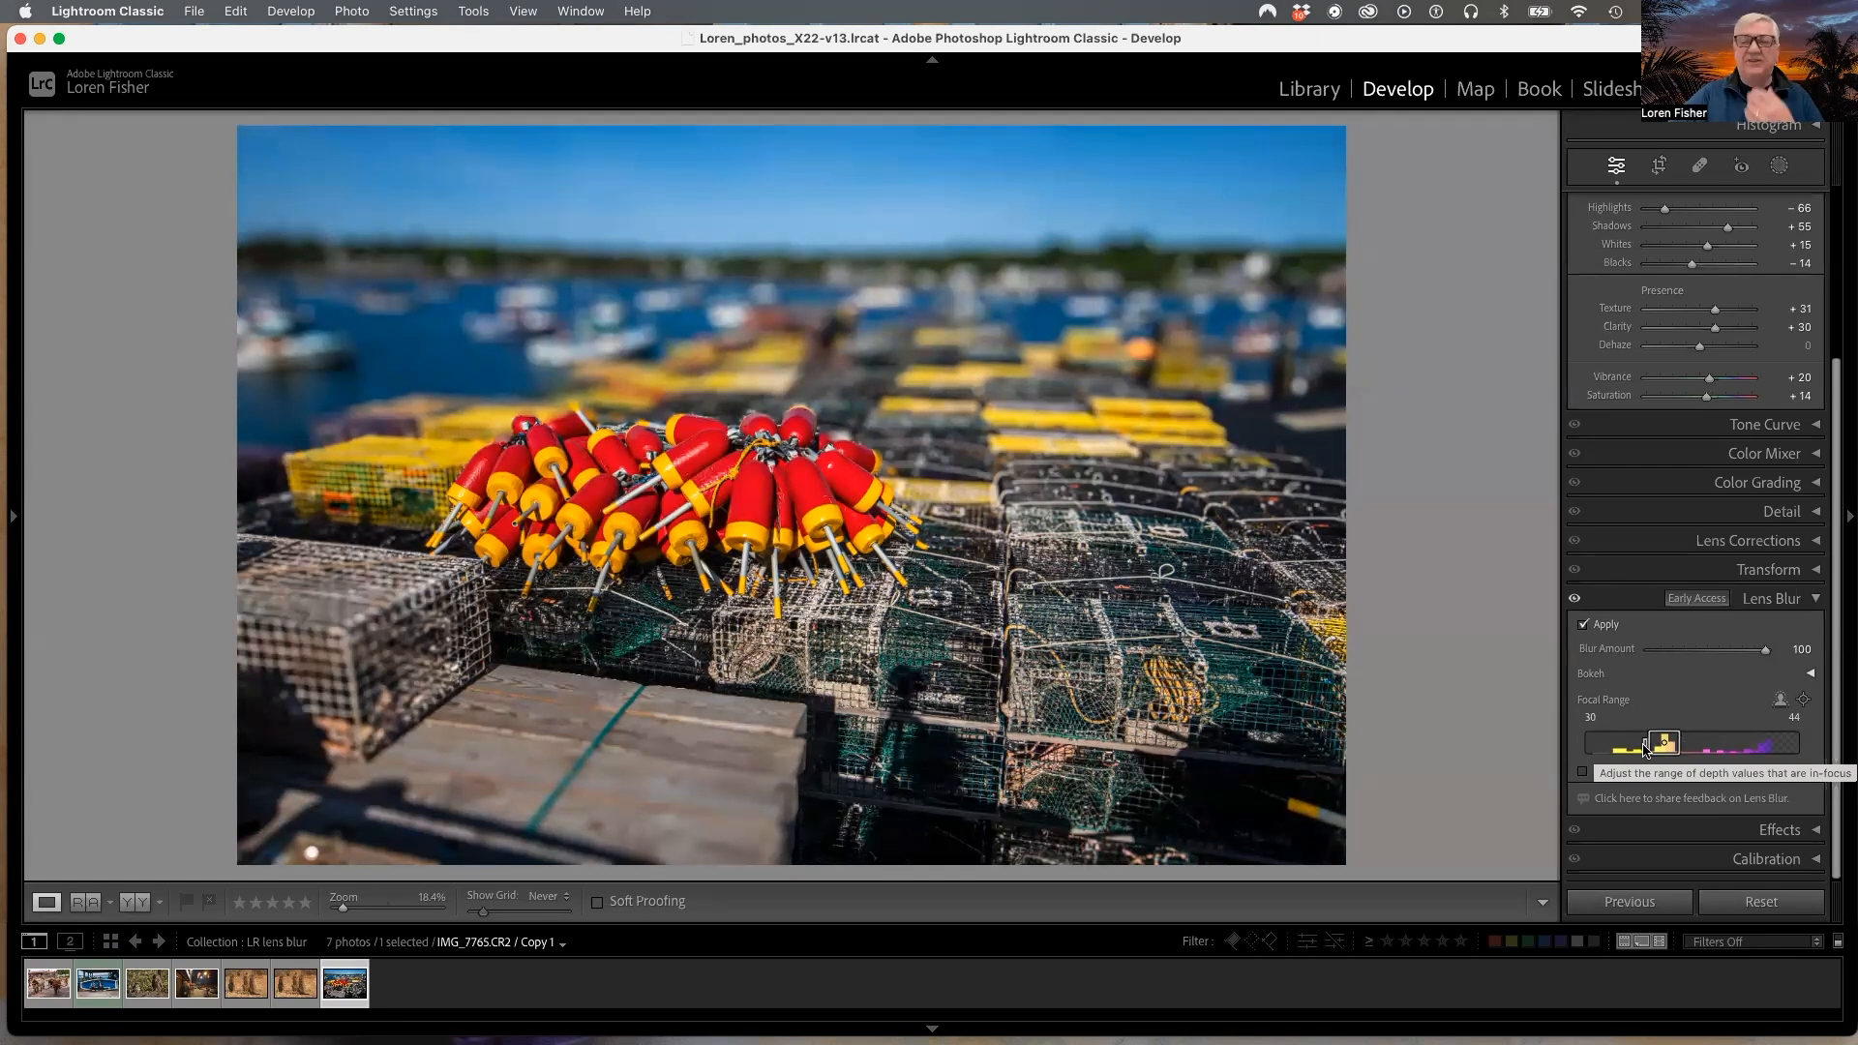
pyautogui.moveTo(1646, 748); pyautogui.dragTo(1663, 749)
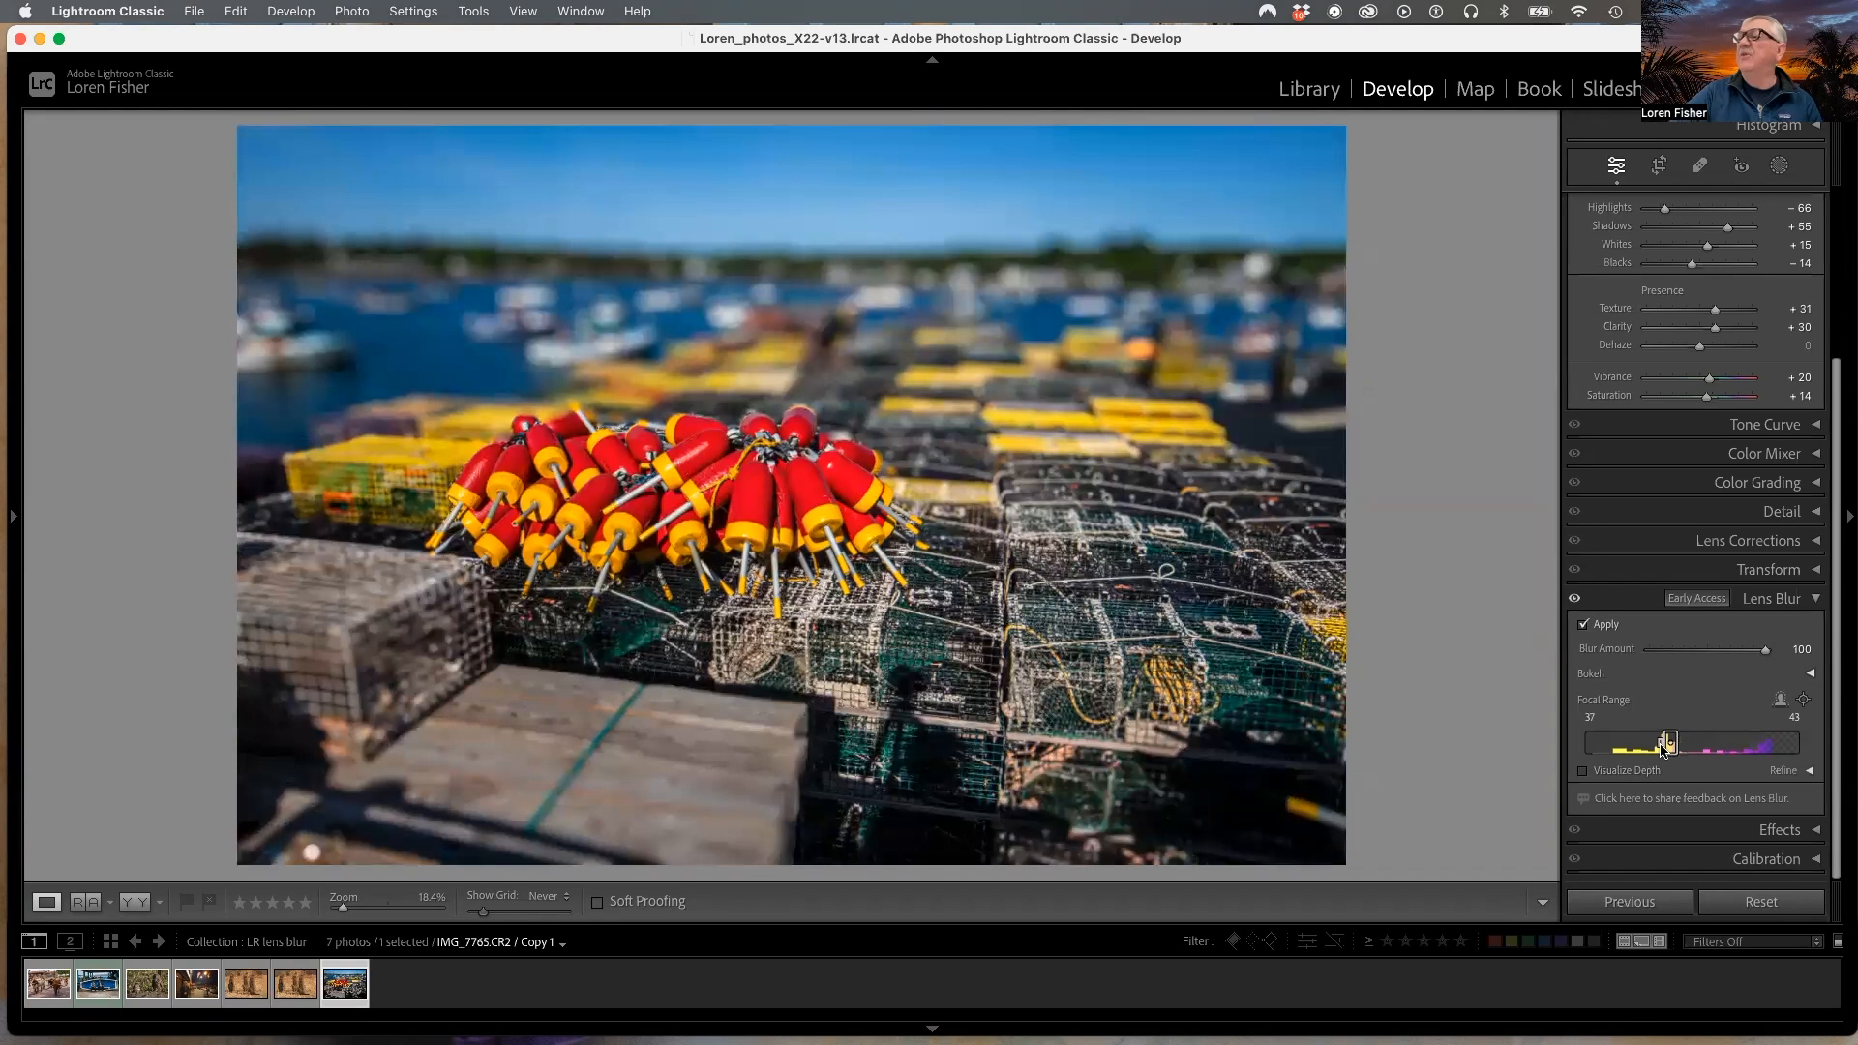
pyautogui.moveTo(1684, 748); pyautogui.dragTo(1675, 750)
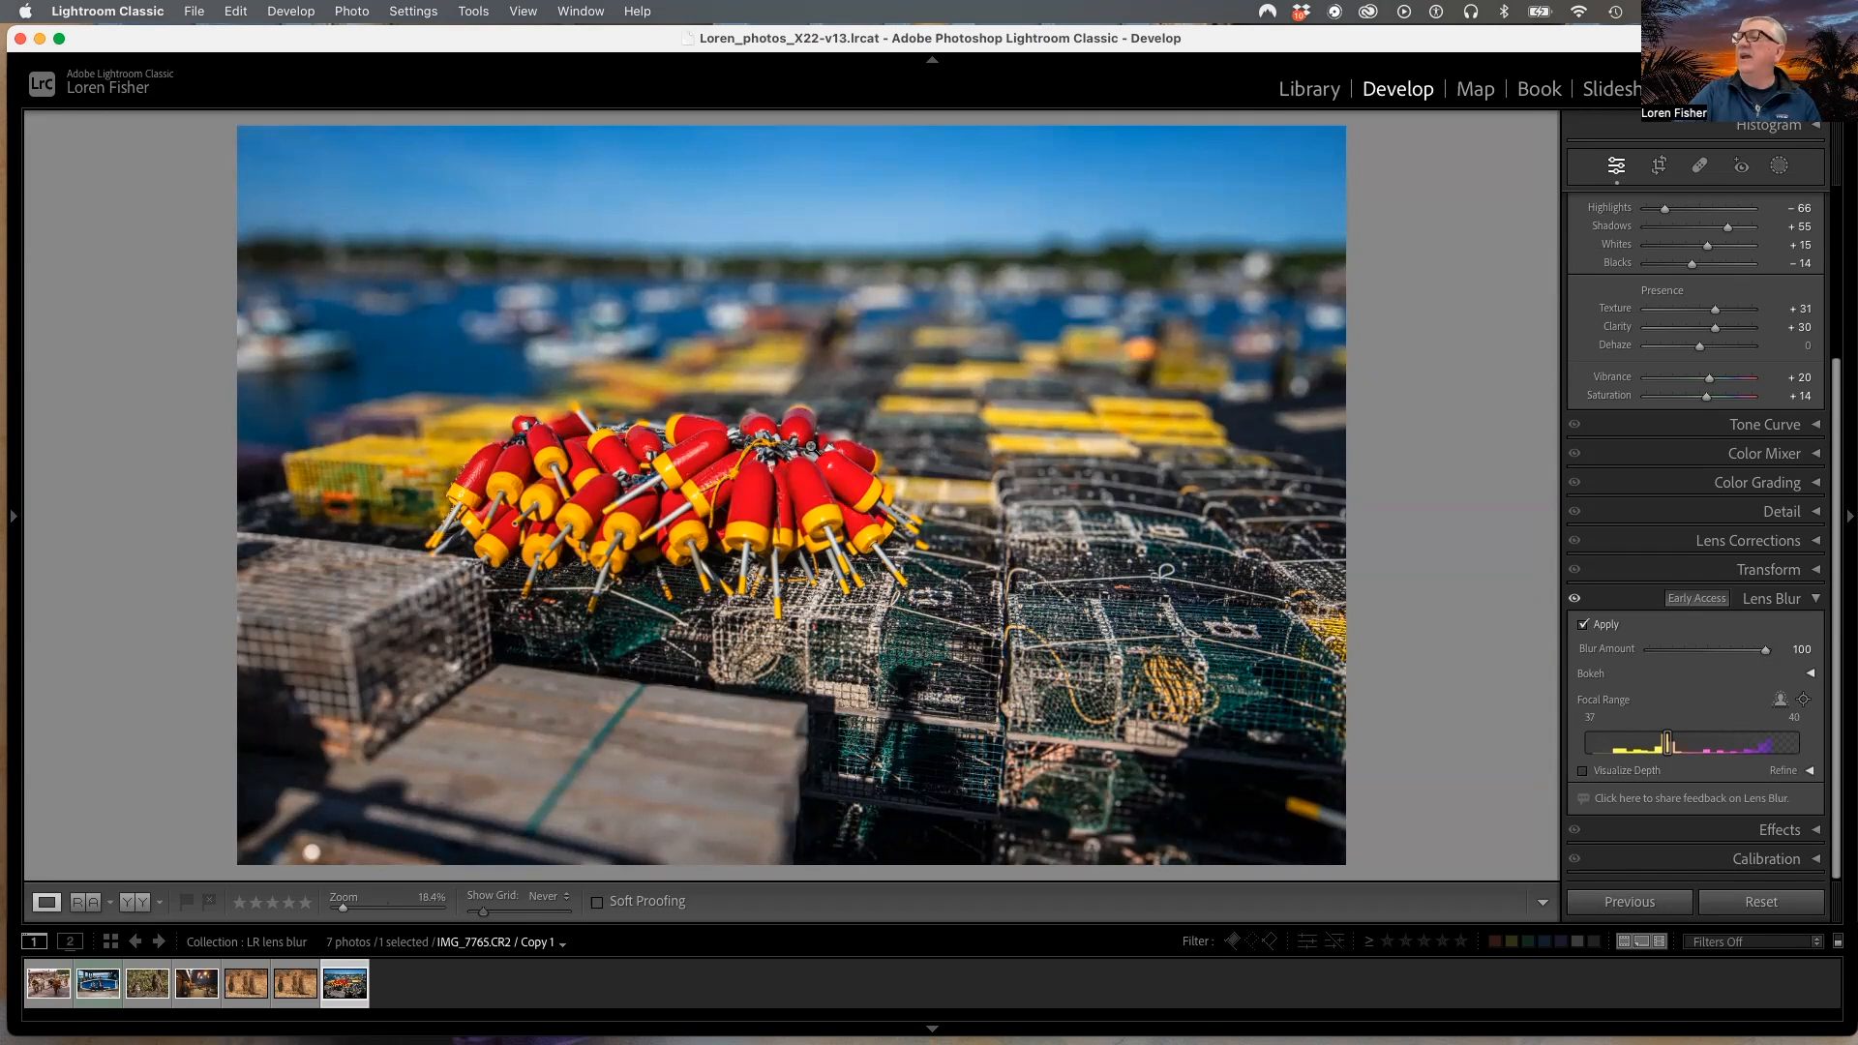
# Step: Use point focus to try focusing on the buoys, the distant boats and the wooden planks, and return focus to the buoys
pyautogui.click(1804, 701)
pyautogui.click(750, 491)
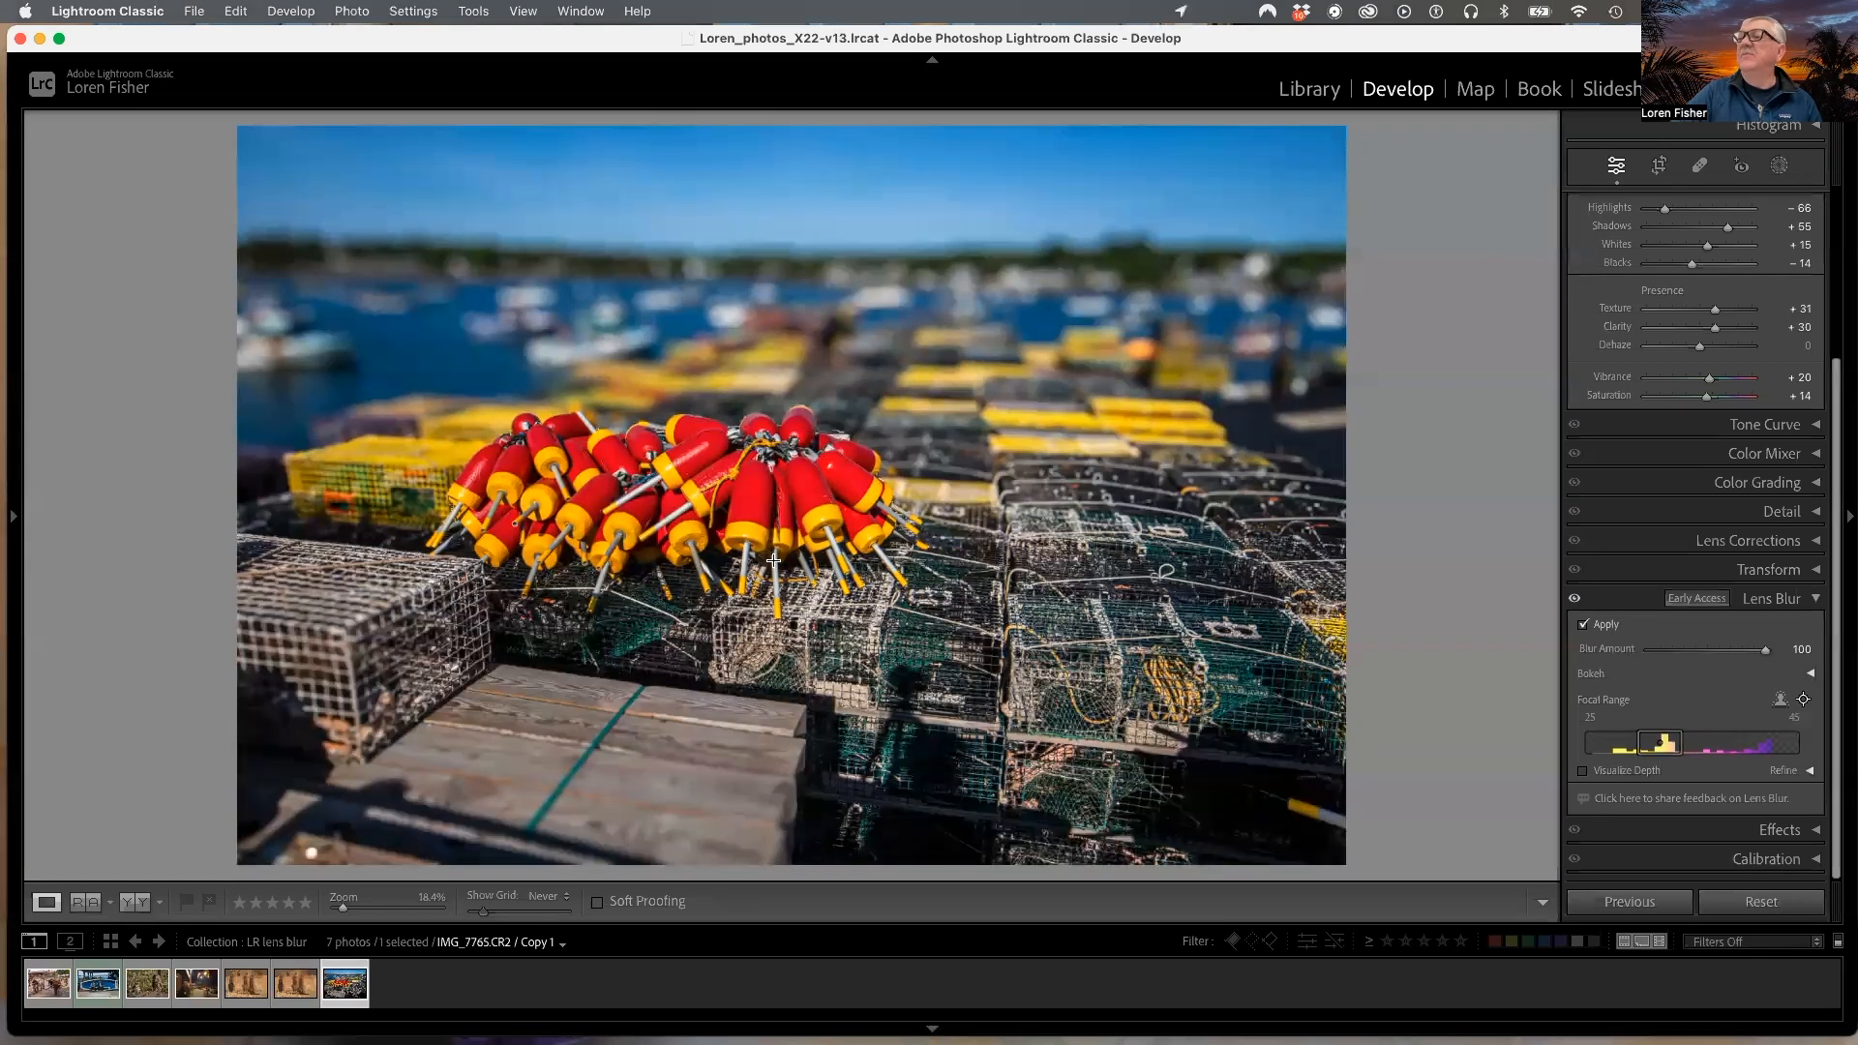
pyautogui.click(583, 351)
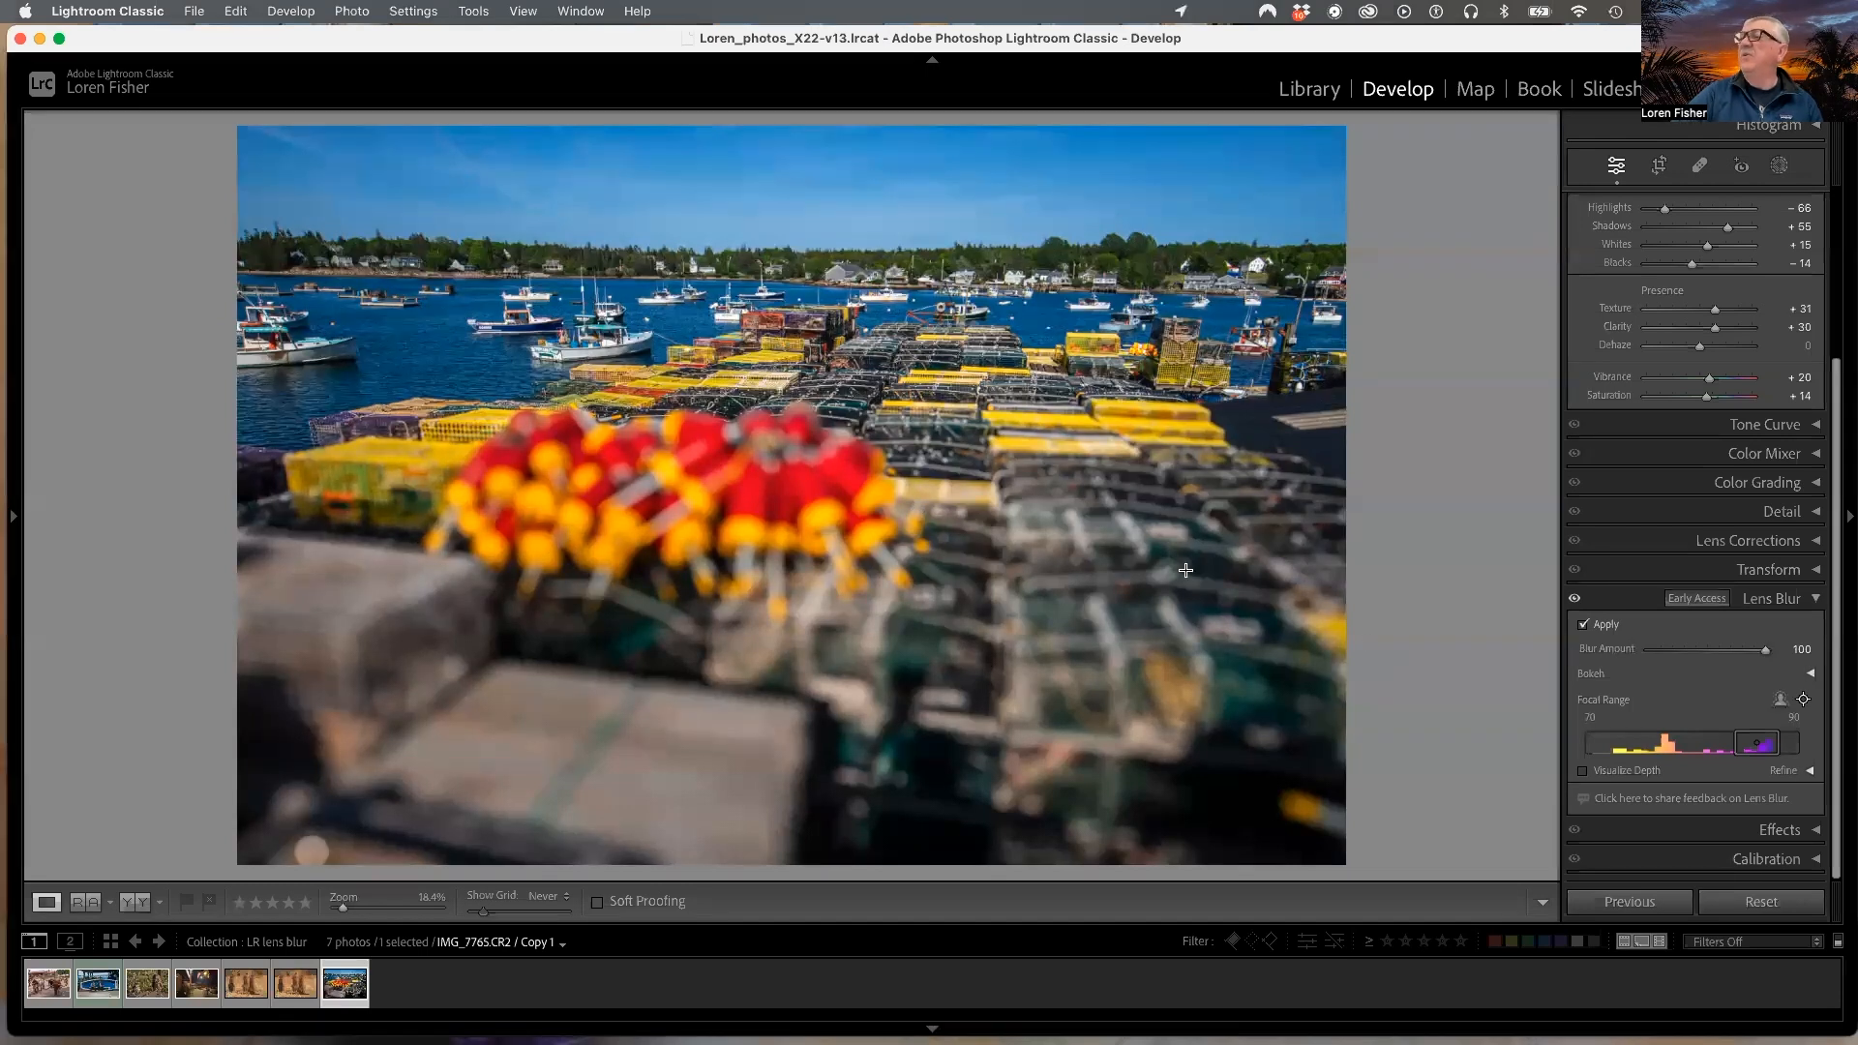
pyautogui.click(688, 750)
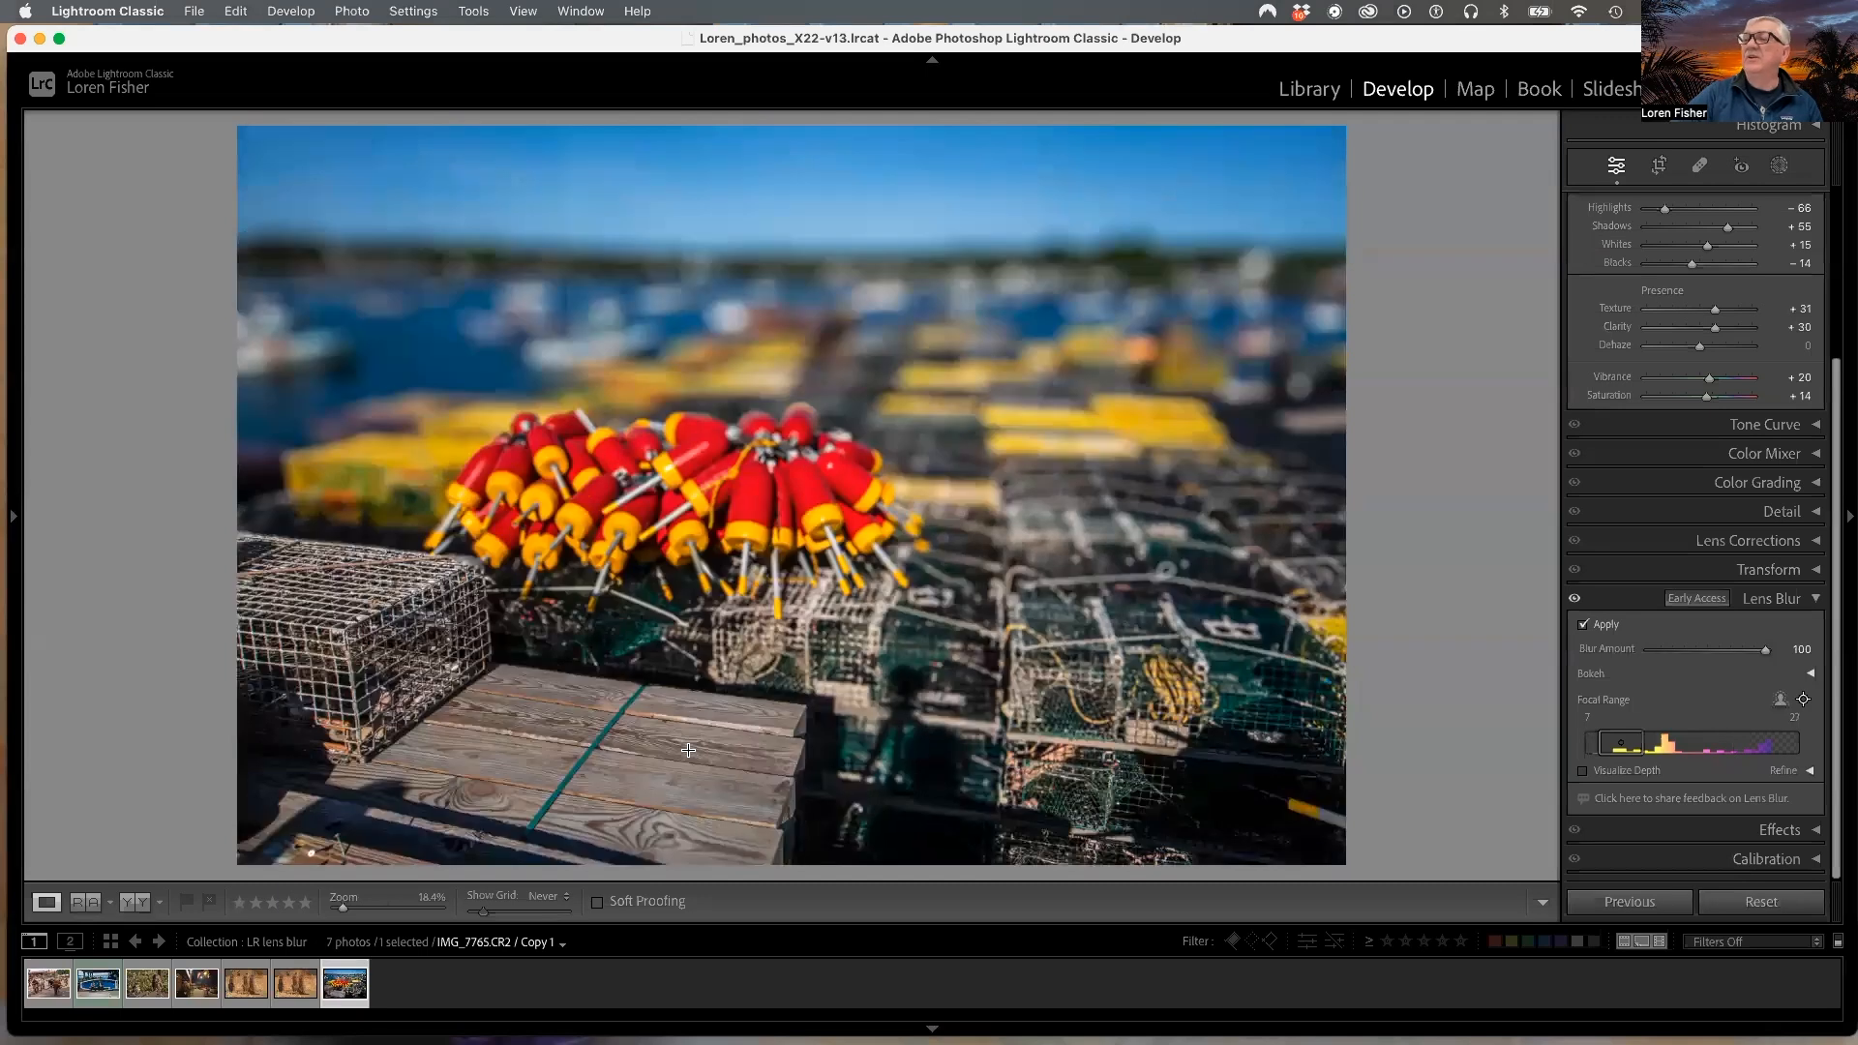
pyautogui.click(506, 478)
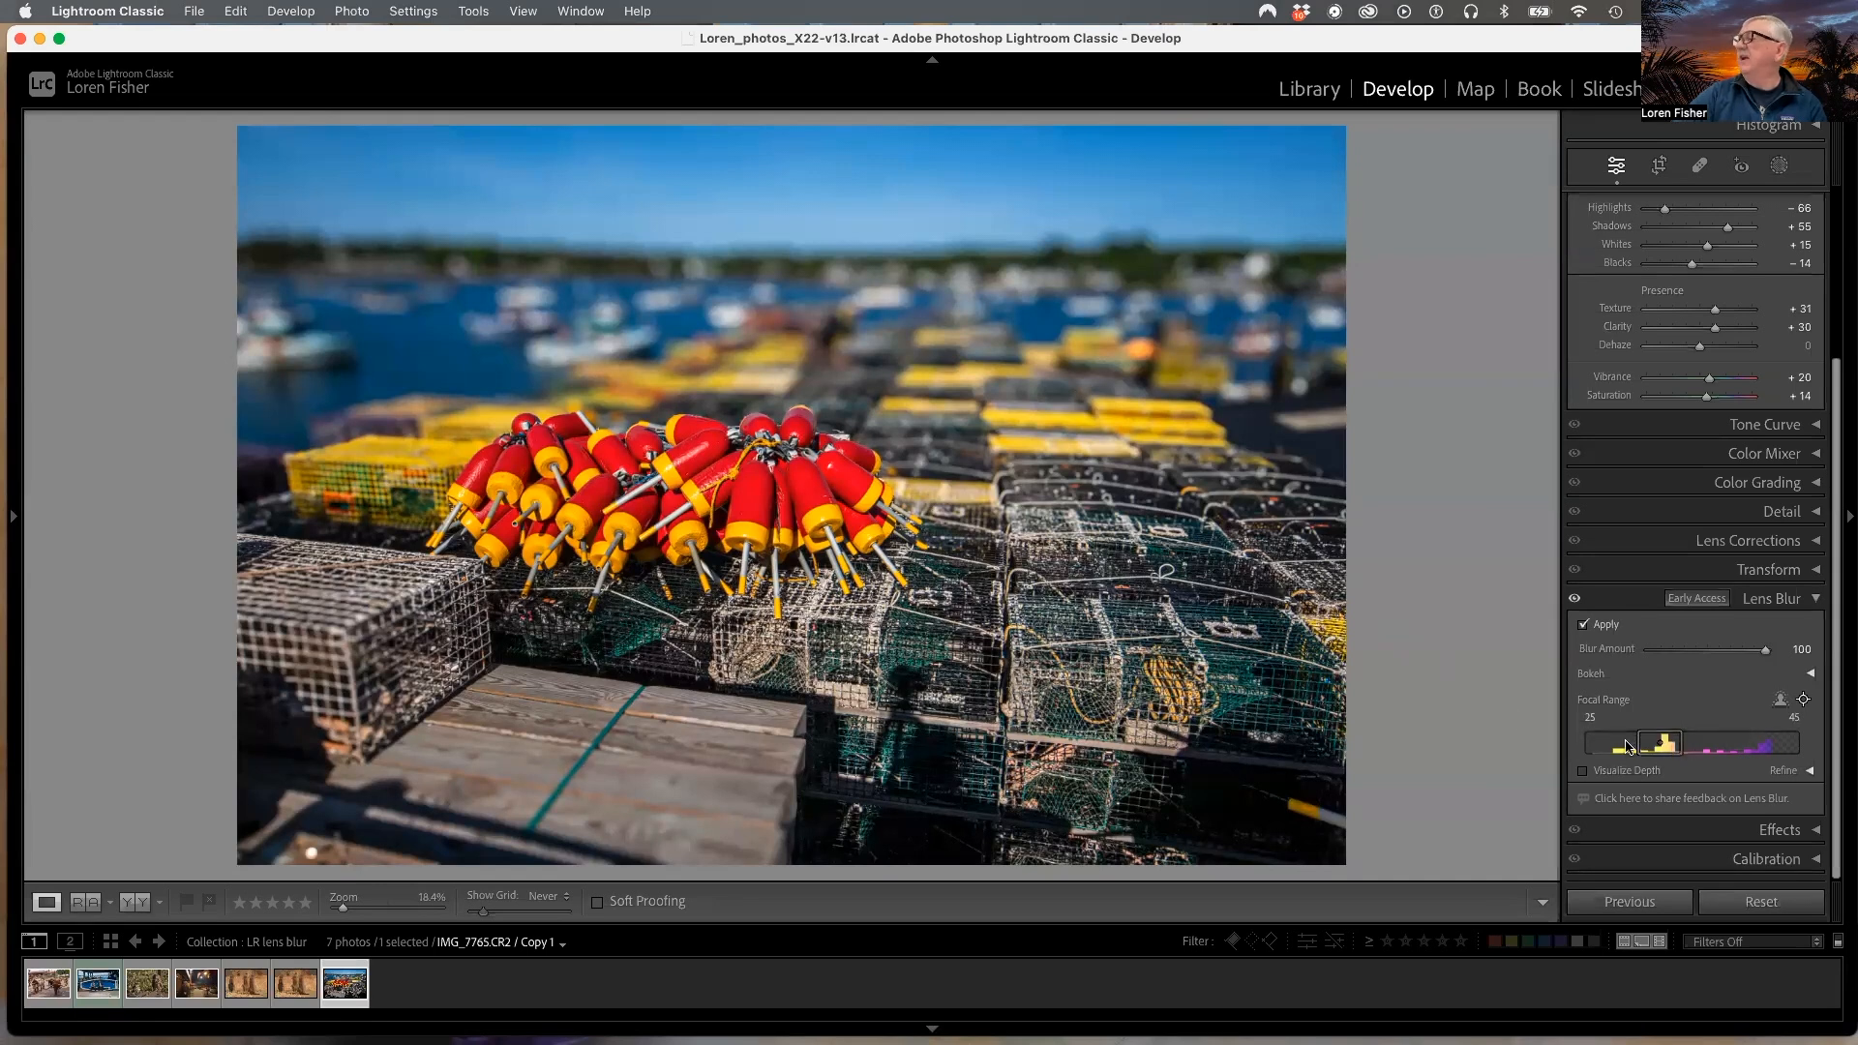
# Step: Adjust the focal range, refocus on the buoys with point focus, and set the blur amount to 69
pyautogui.moveTo(1690, 750); pyautogui.dragTo(1667, 748)
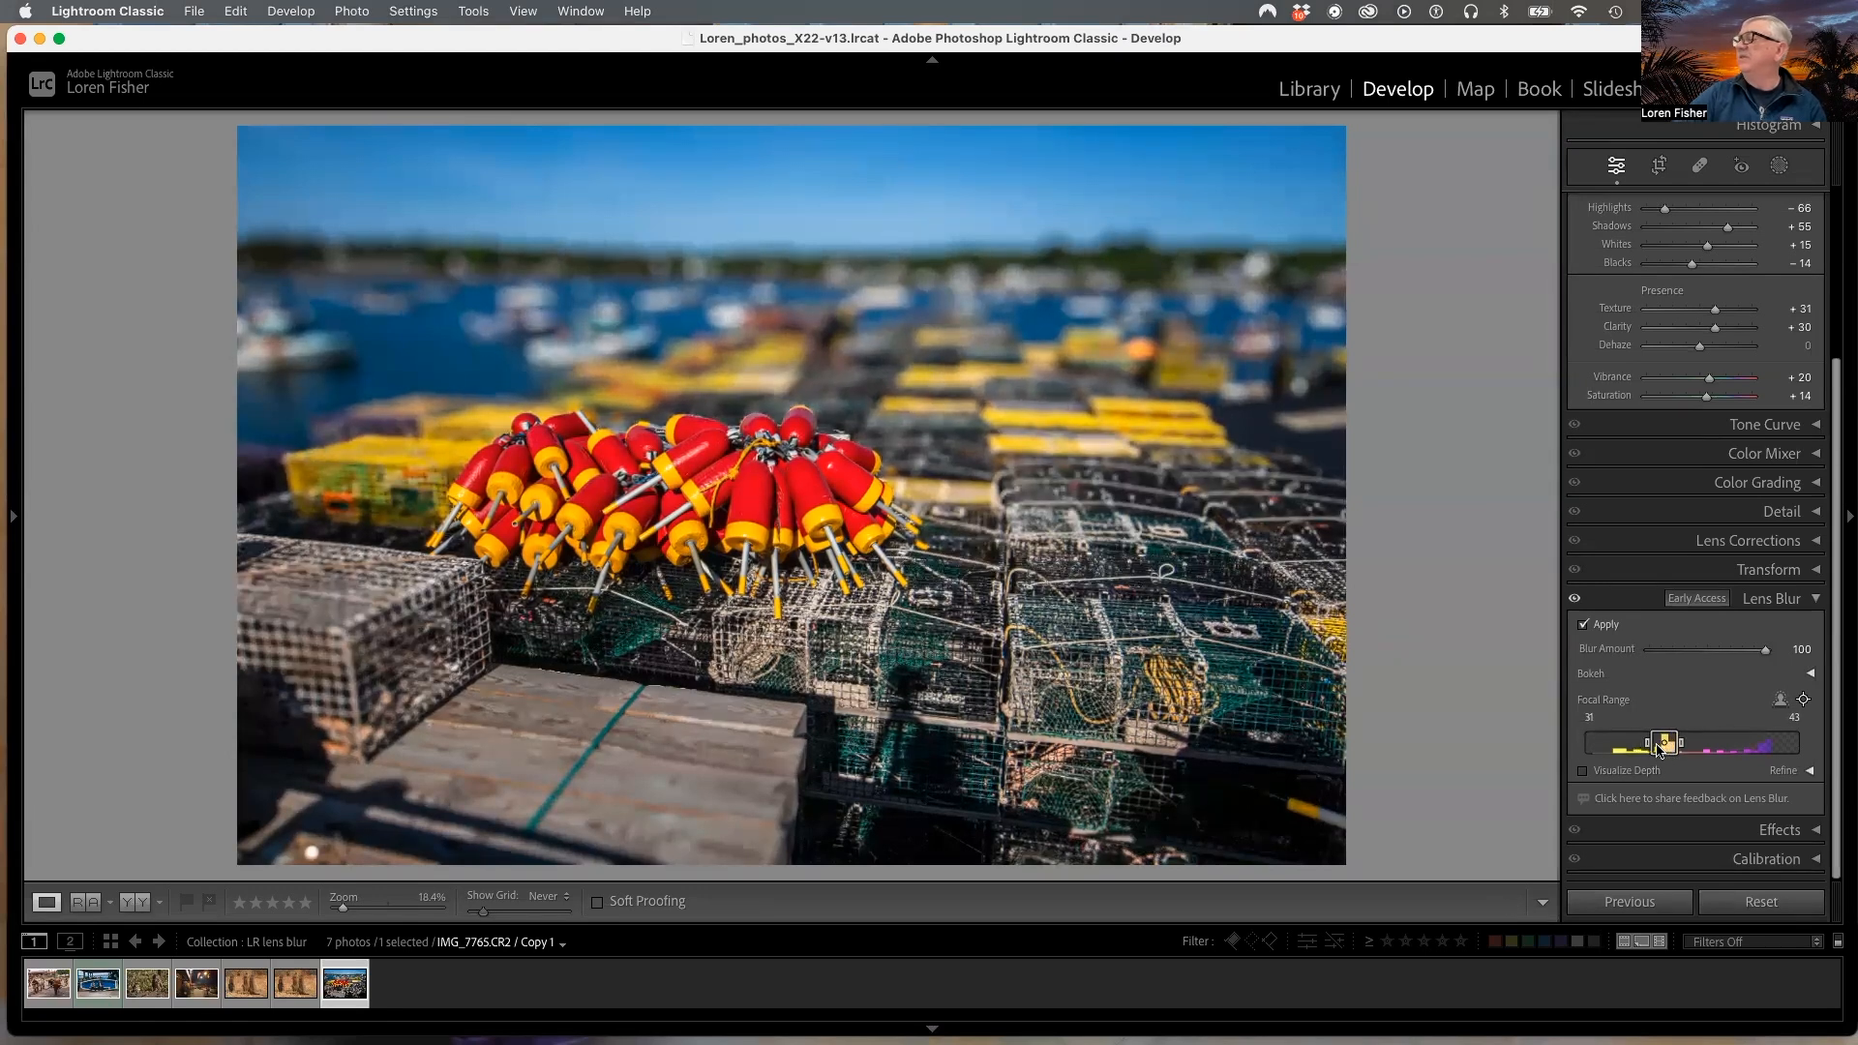
pyautogui.click(758, 489)
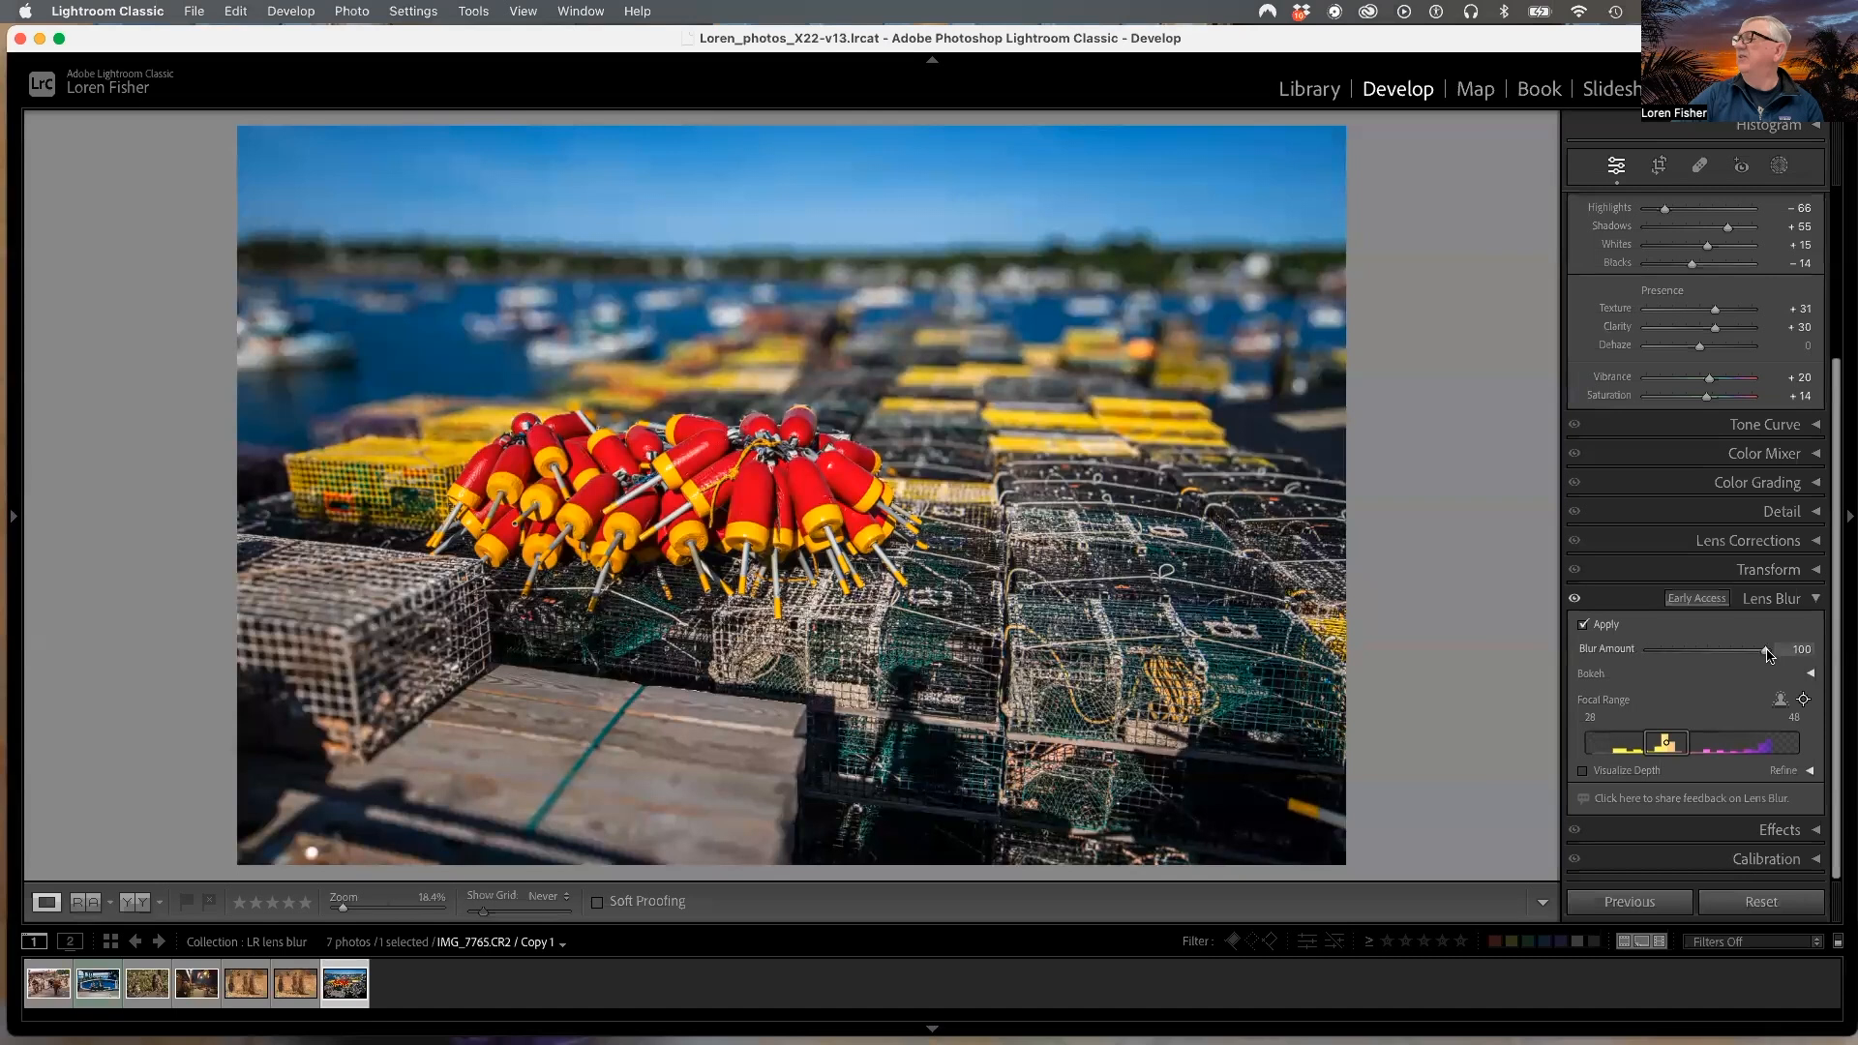
pyautogui.moveTo(1767, 655); pyautogui.dragTo(1730, 660)
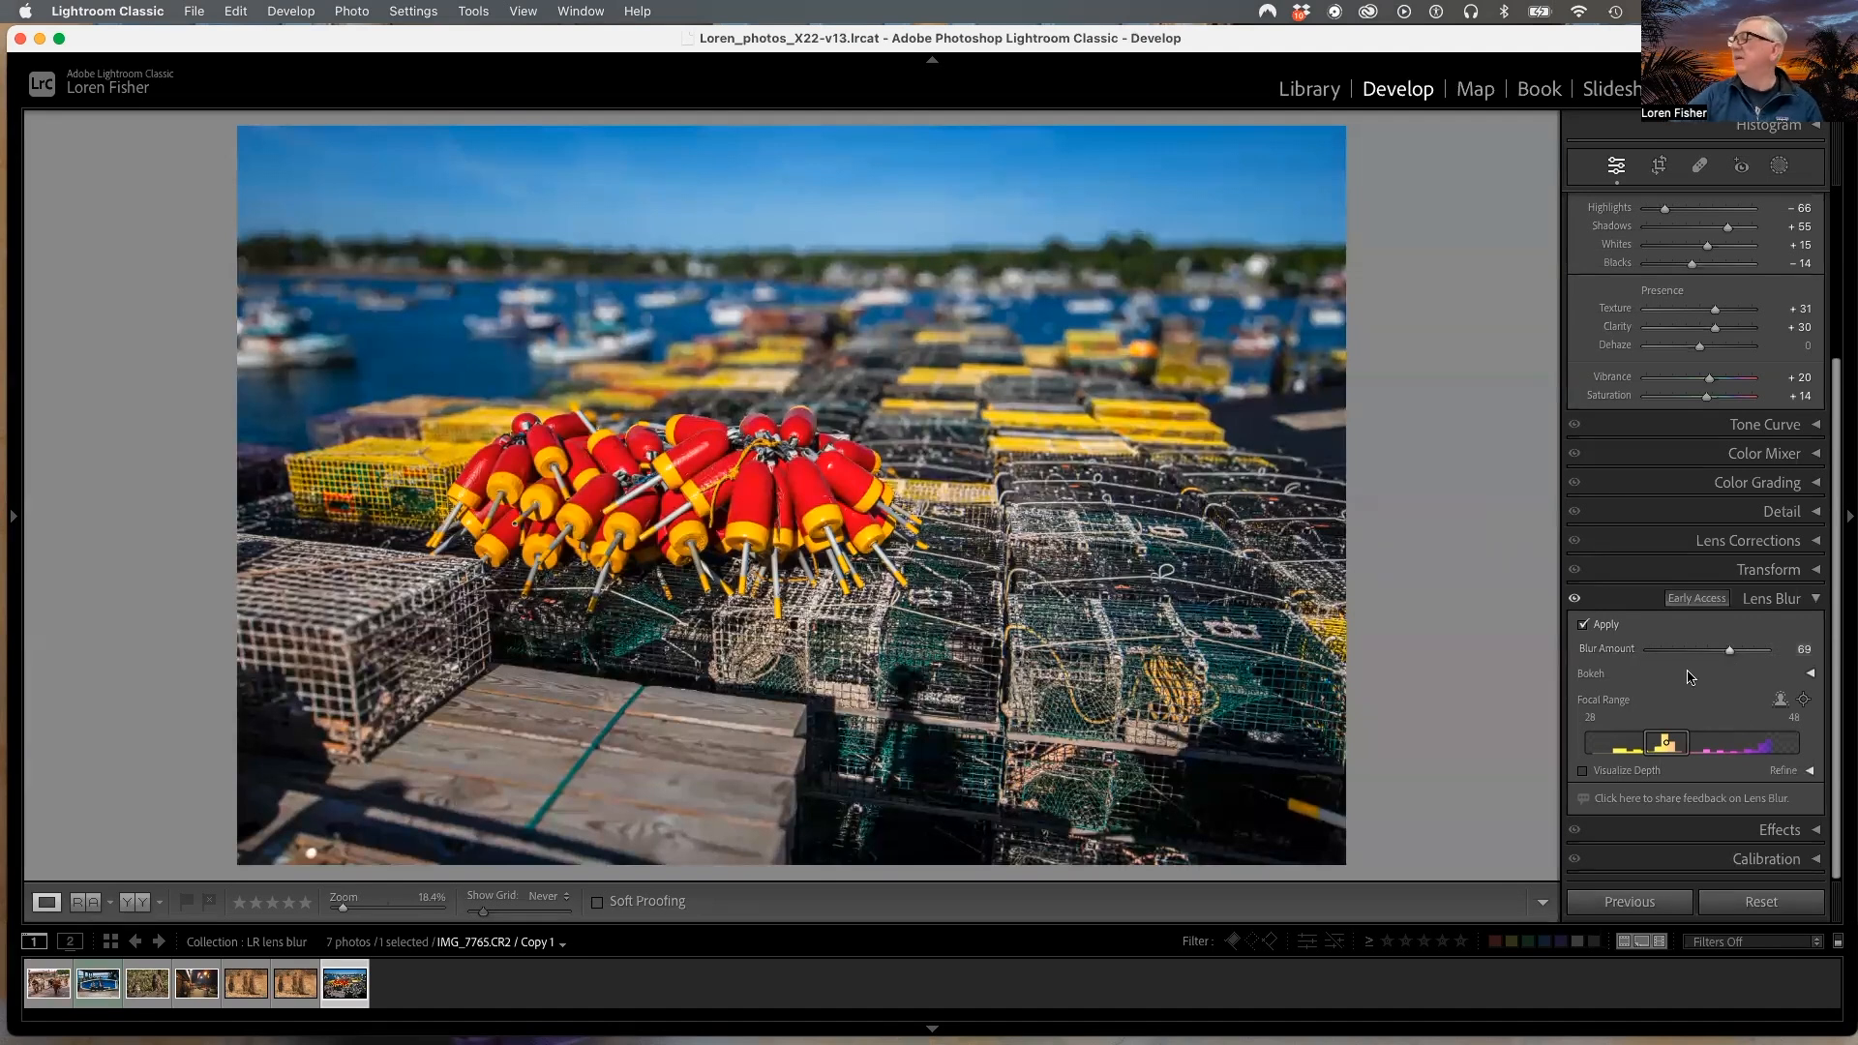
# Step: Turn on the depth visualization and narrow and shift the focal range to 31–38
pyautogui.click(1585, 771)
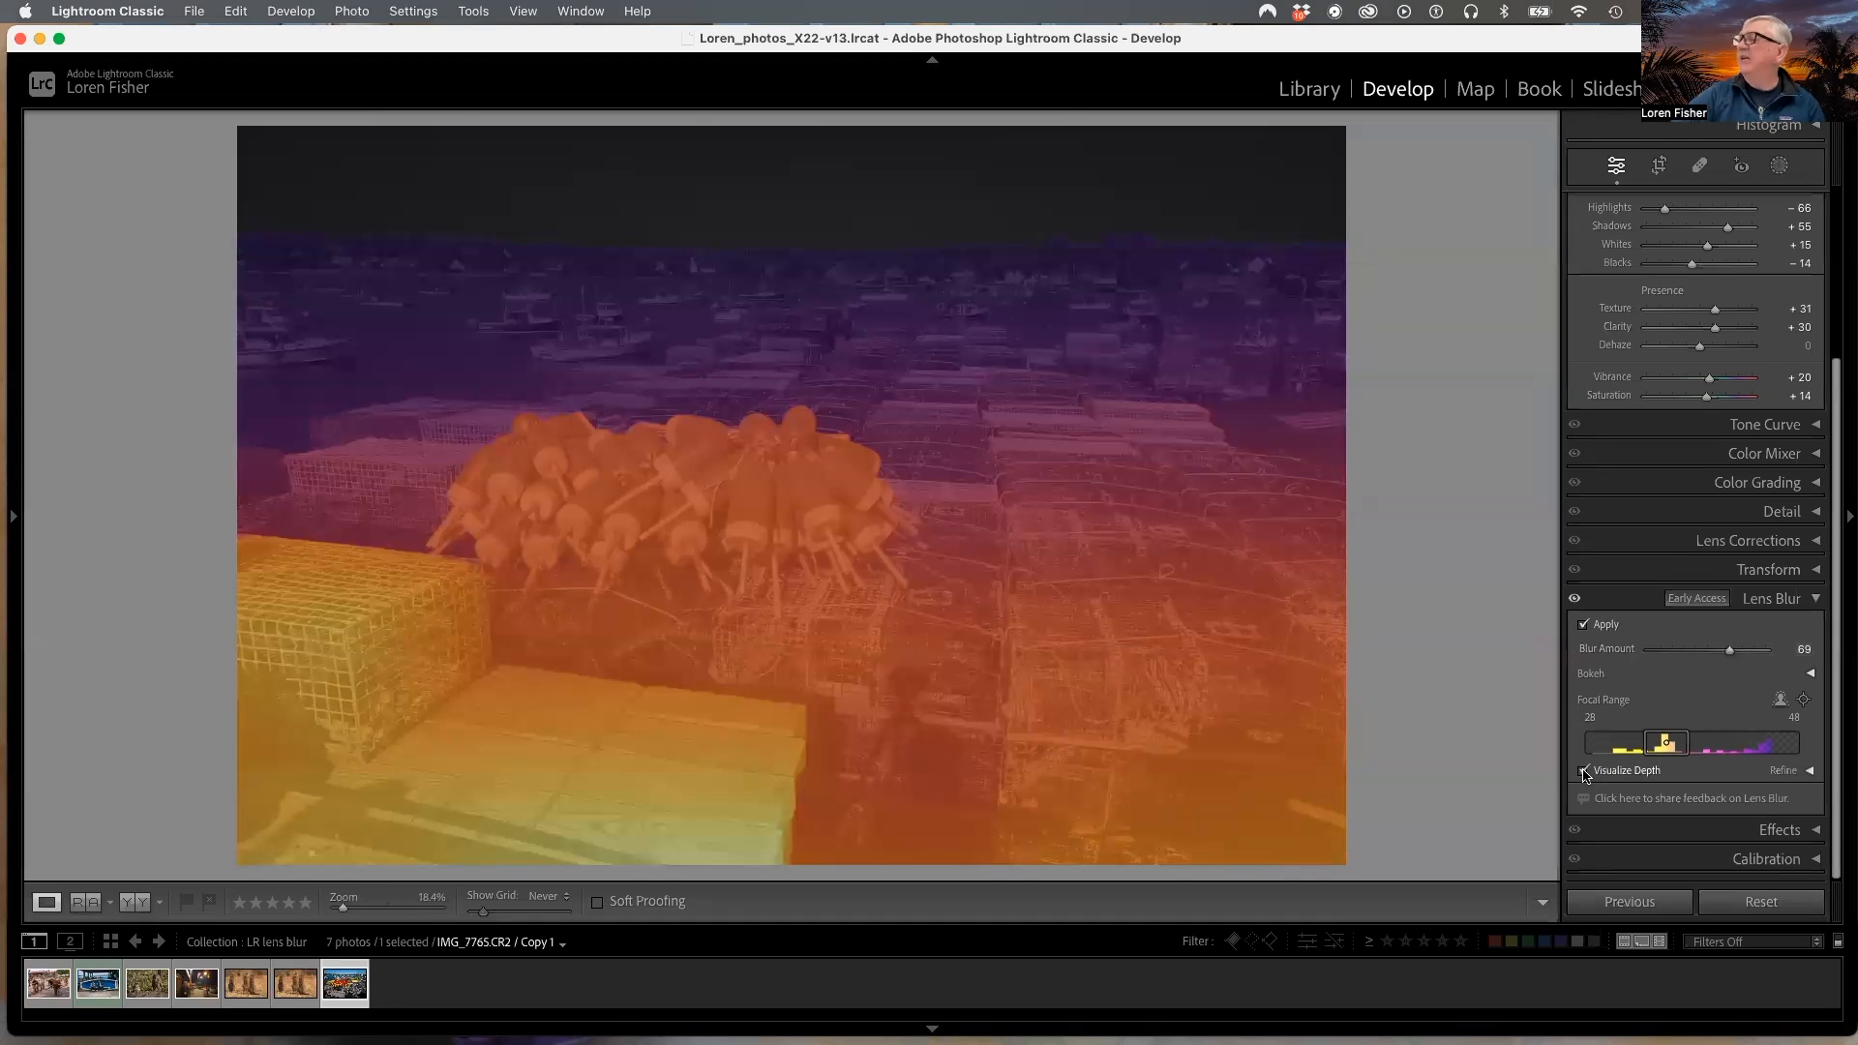
pyautogui.moveTo(1692, 742); pyautogui.dragTo(1690, 746)
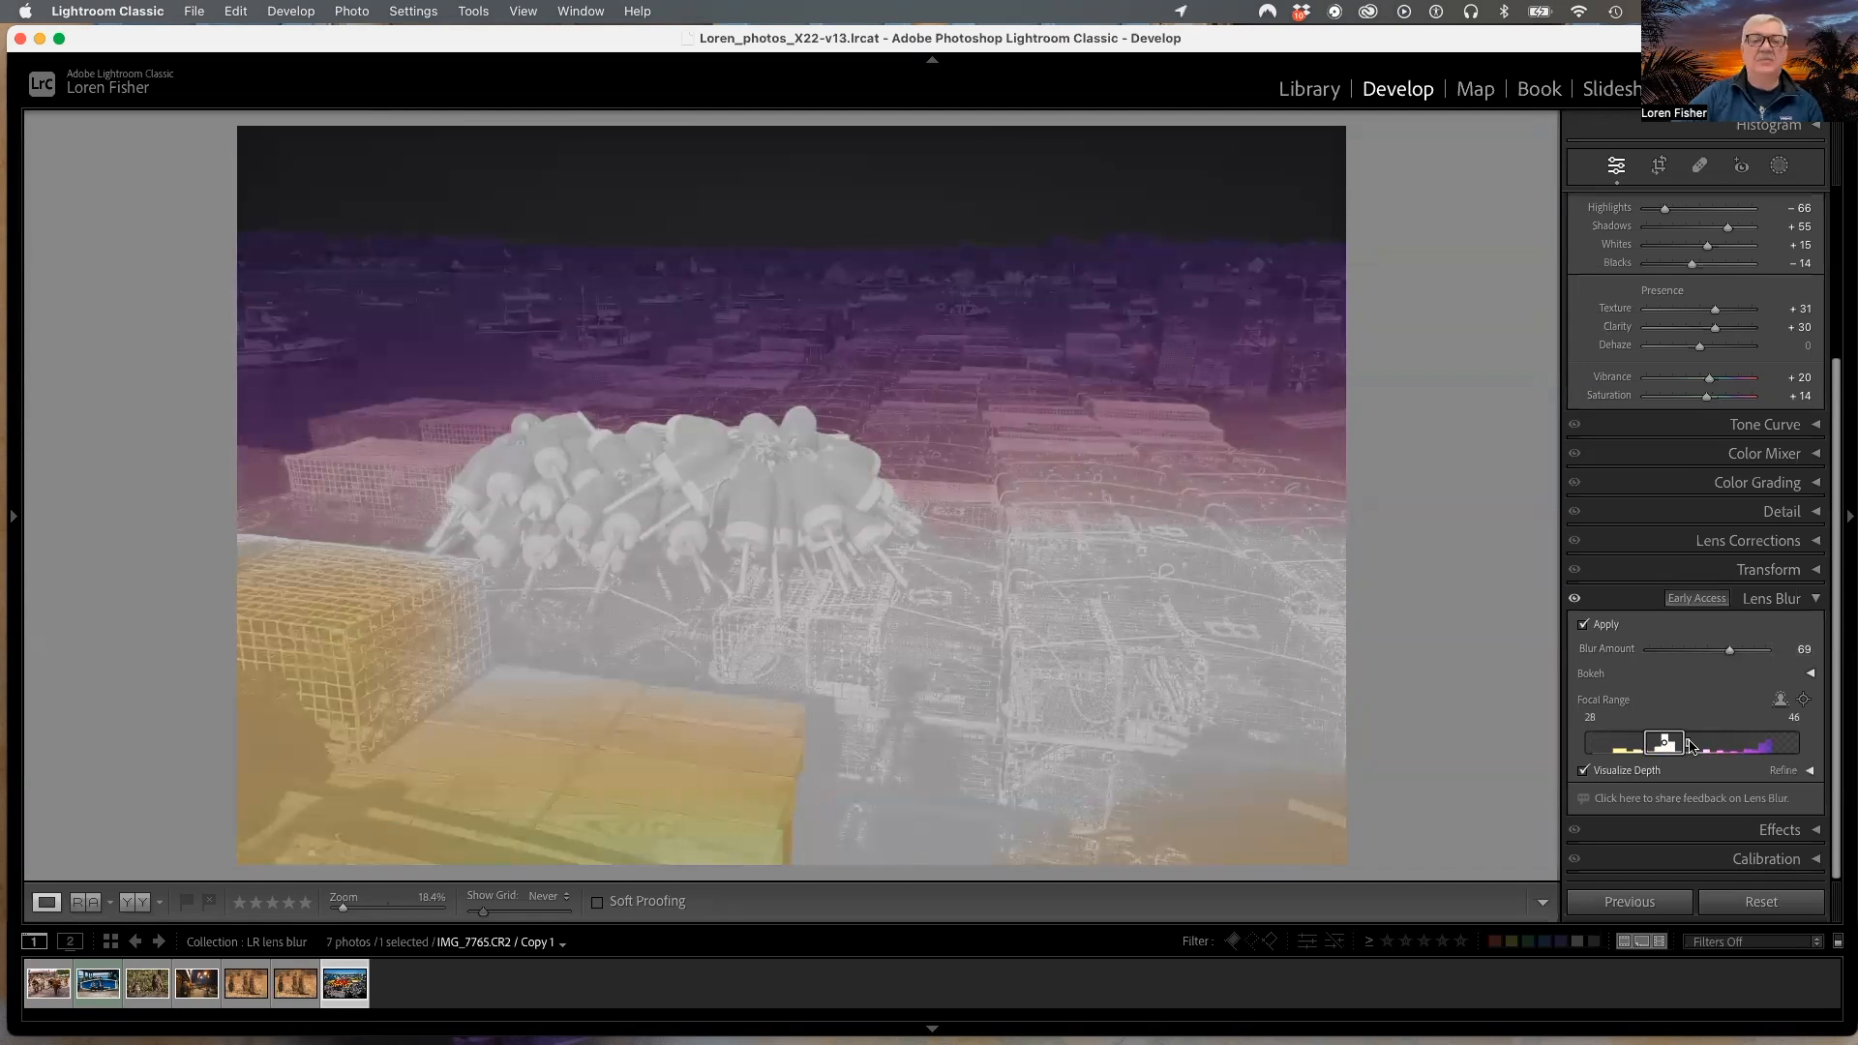
pyautogui.moveTo(1692, 747); pyautogui.dragTo(1667, 752)
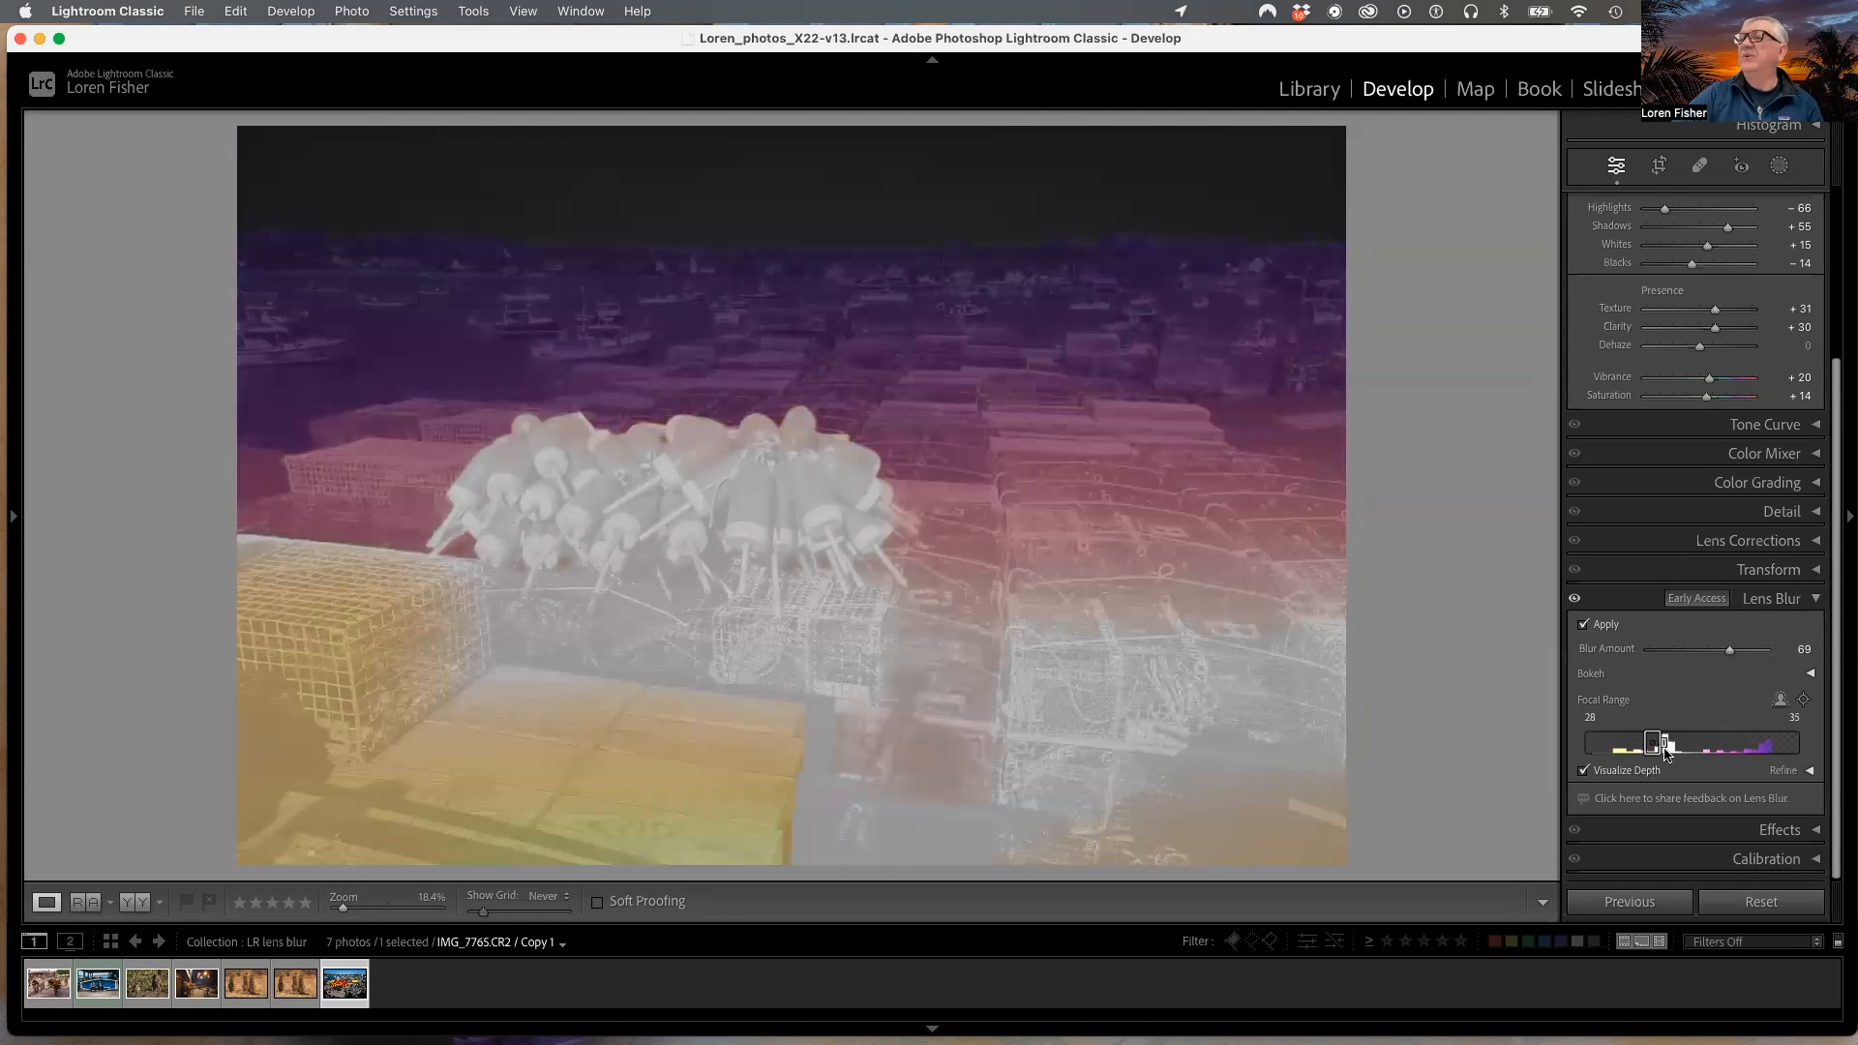
pyautogui.moveTo(1666, 751)
pyautogui.mouseDown()
pyautogui.moveTo(1750, 721)
pyautogui.moveTo(1609, 739)
pyautogui.moveTo(1668, 743)
pyautogui.mouseUp()
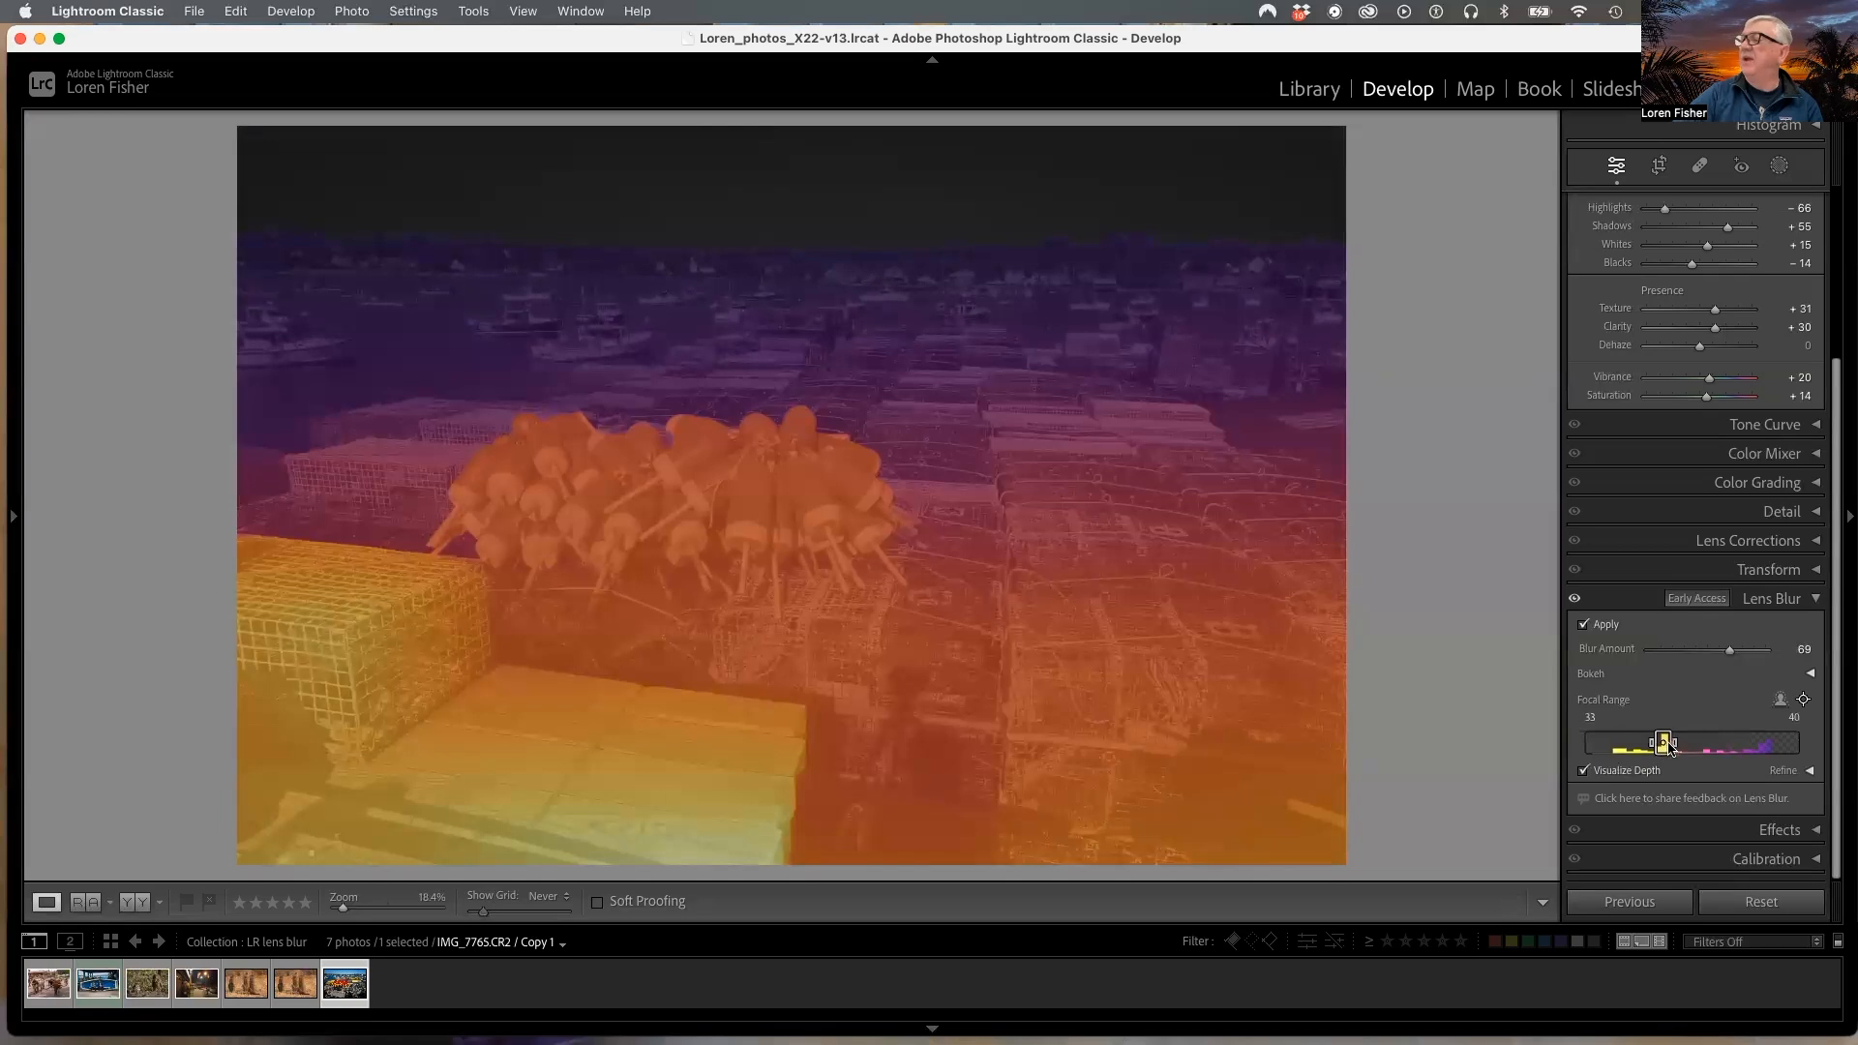
pyautogui.moveTo(1663, 746); pyautogui.dragTo(1659, 746)
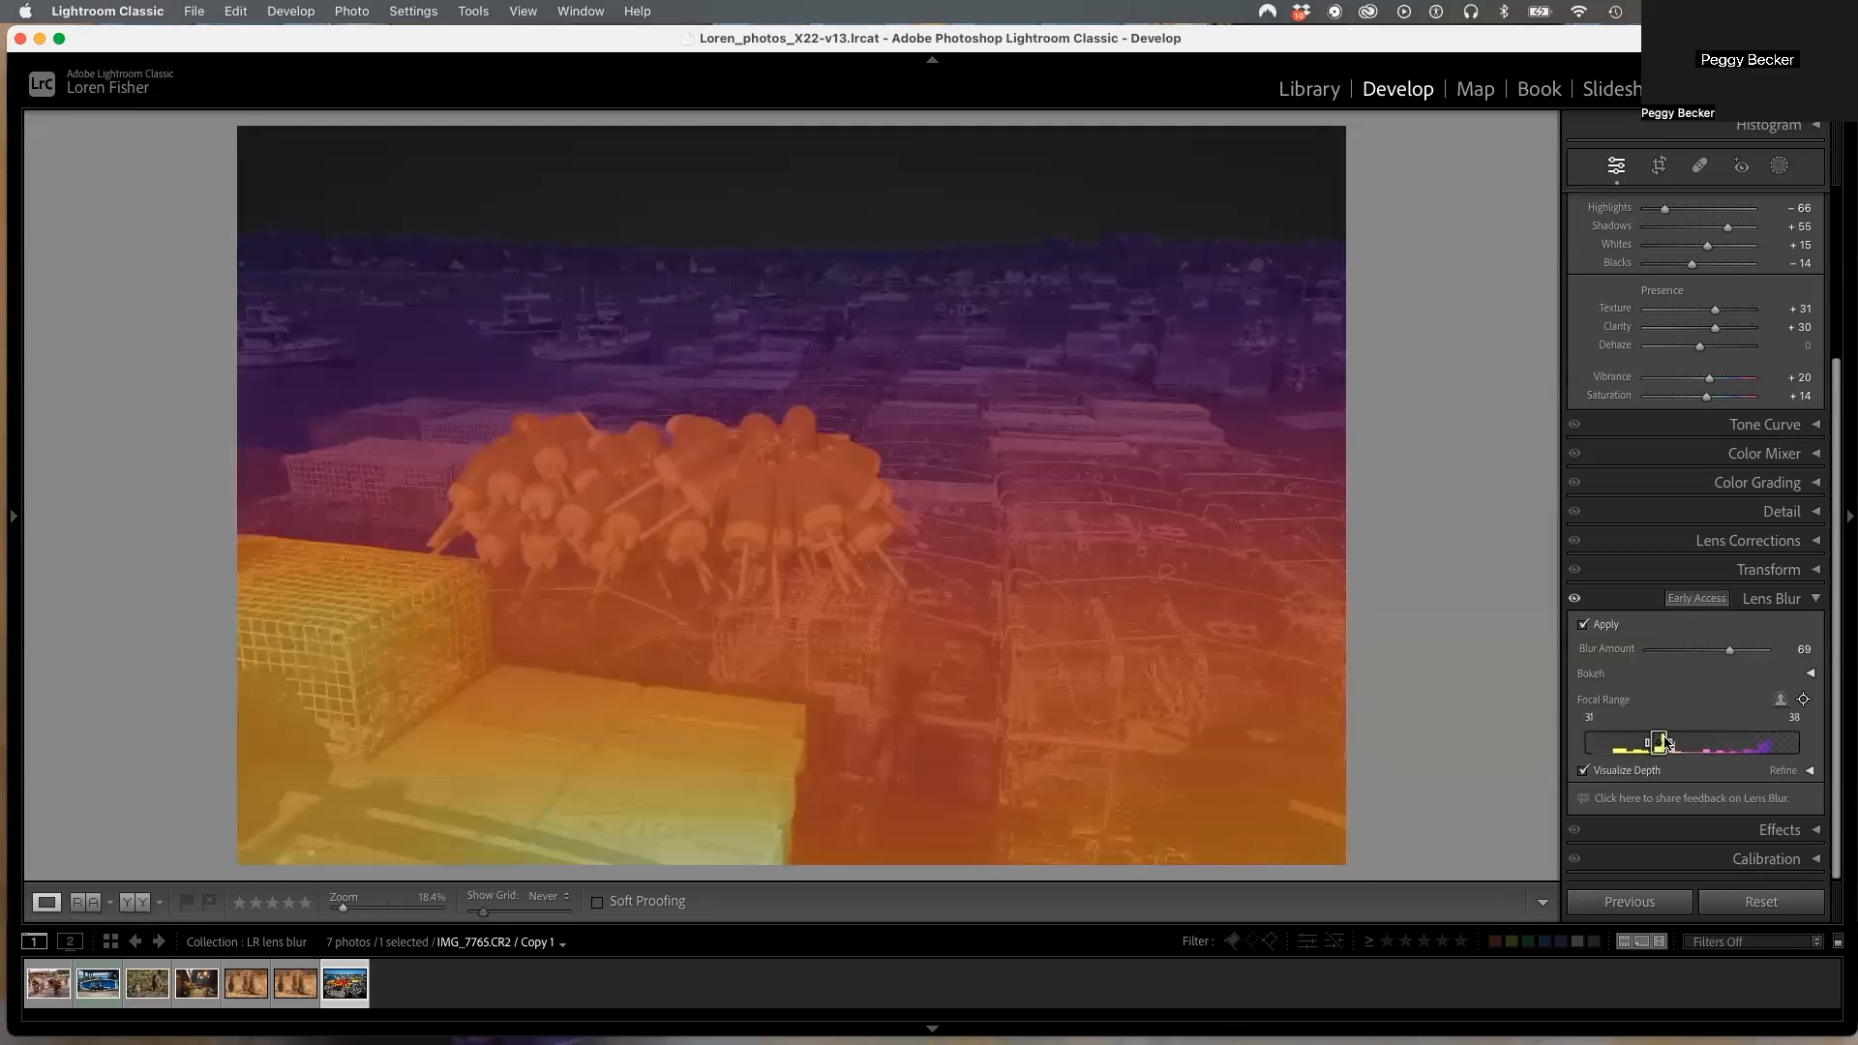
# Step: Widen the focal range around the buoys to 27–43 and turn off the depth visualization
pyautogui.moveTo(1674, 748); pyautogui.dragTo(1646, 747)
pyautogui.click(1586, 773)
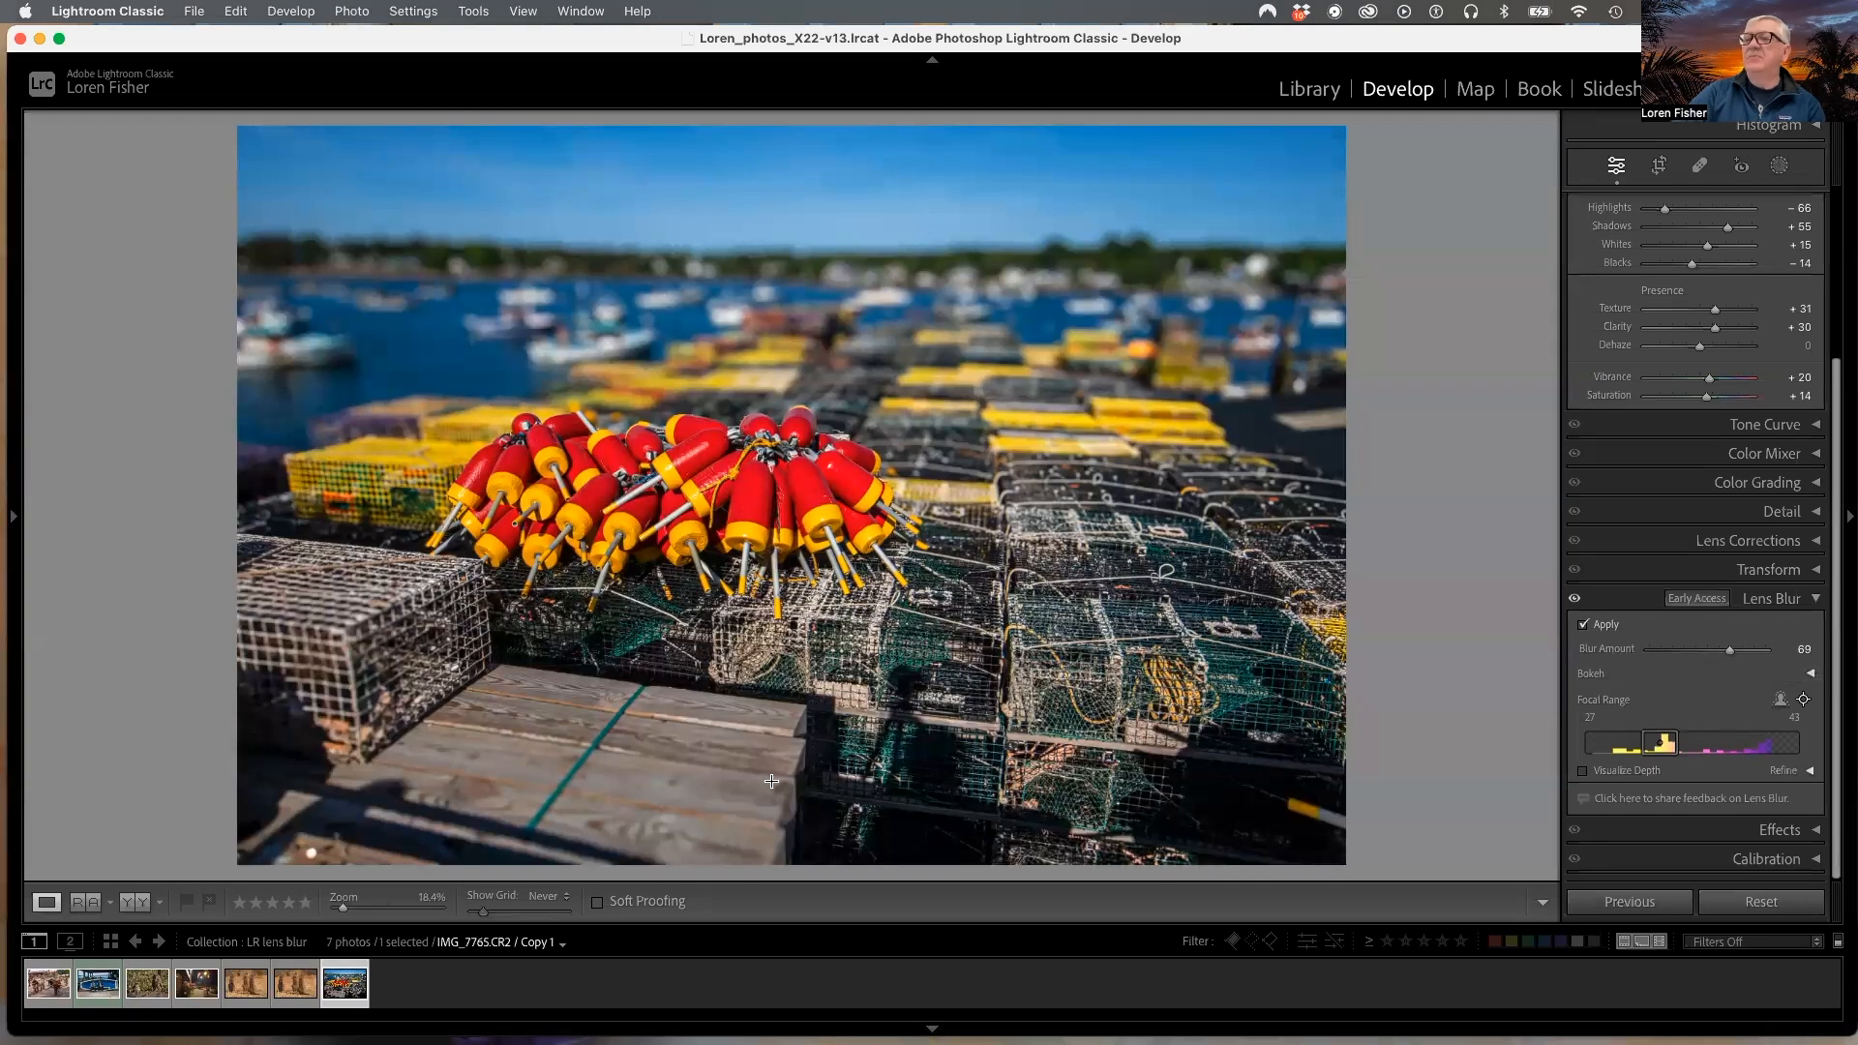
# Step: Open the photo of the men seated in the blue boat, apply Lens Blur, set the blur amount to 81, and hide the depth visualization
pyautogui.click(102, 984)
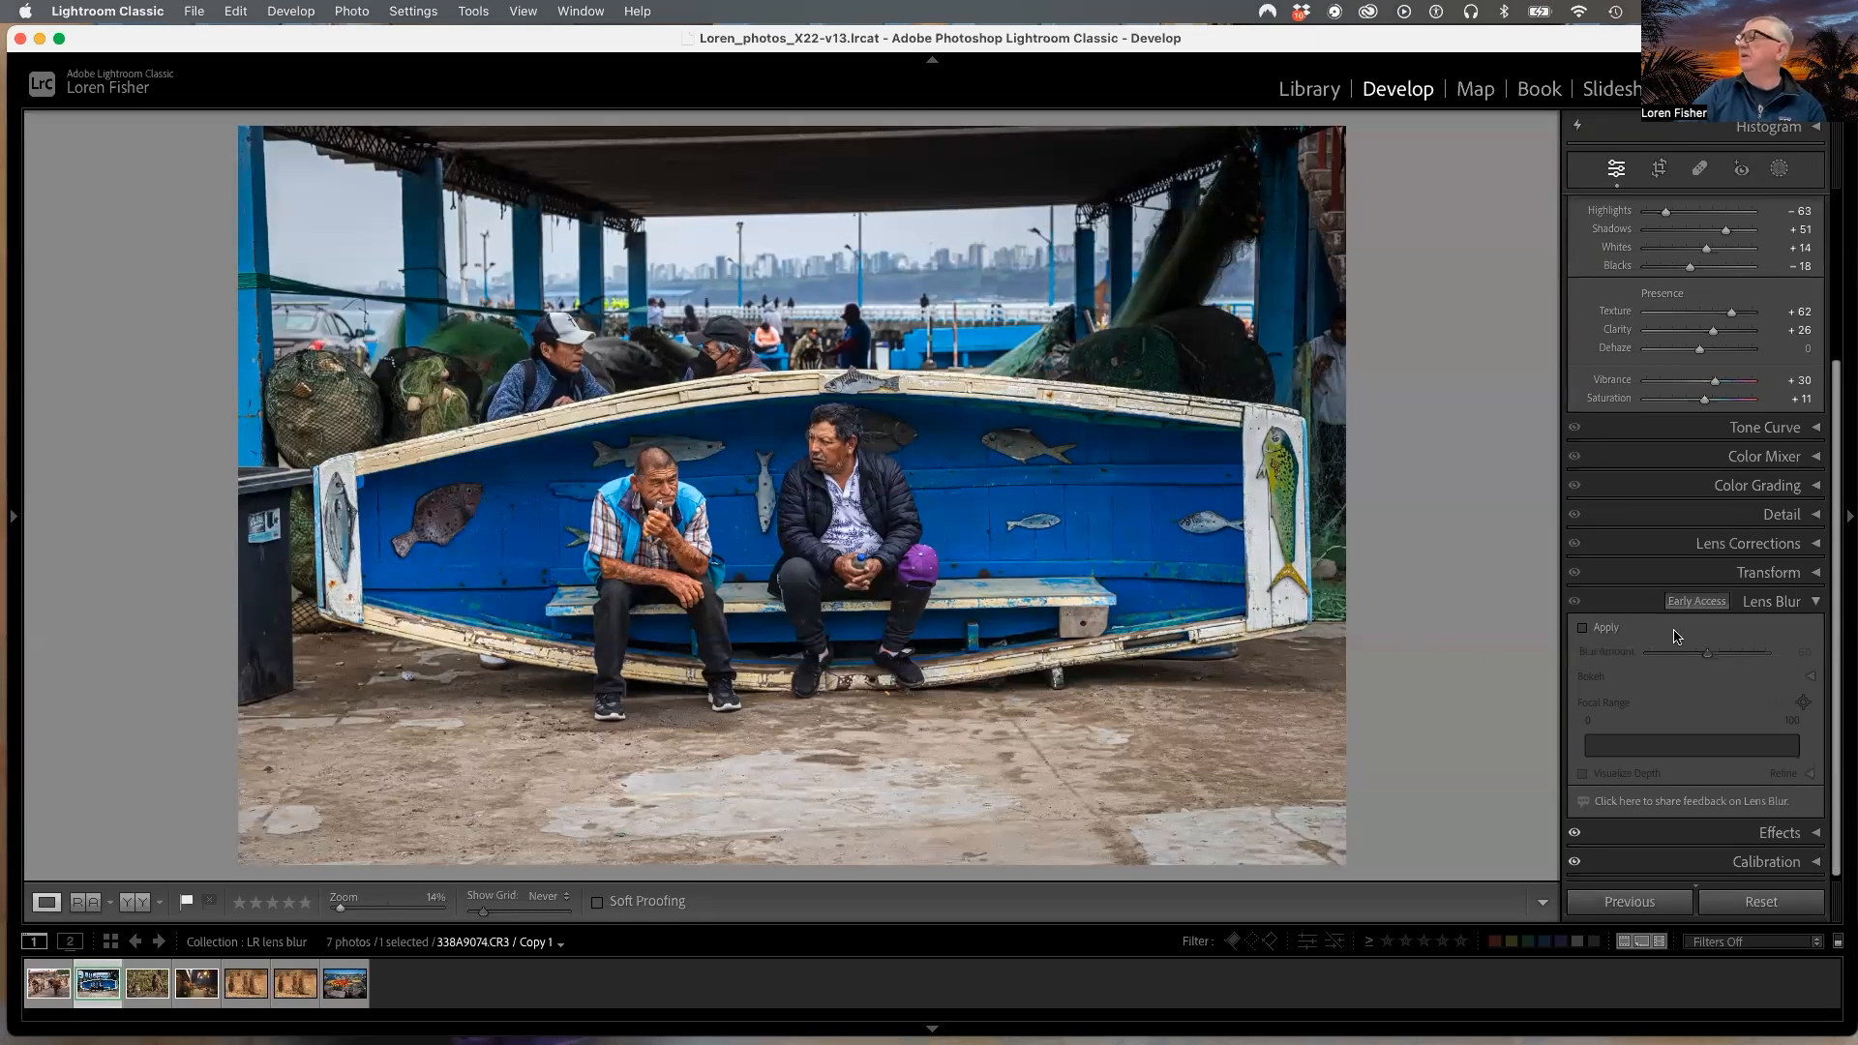
pyautogui.click(1584, 628)
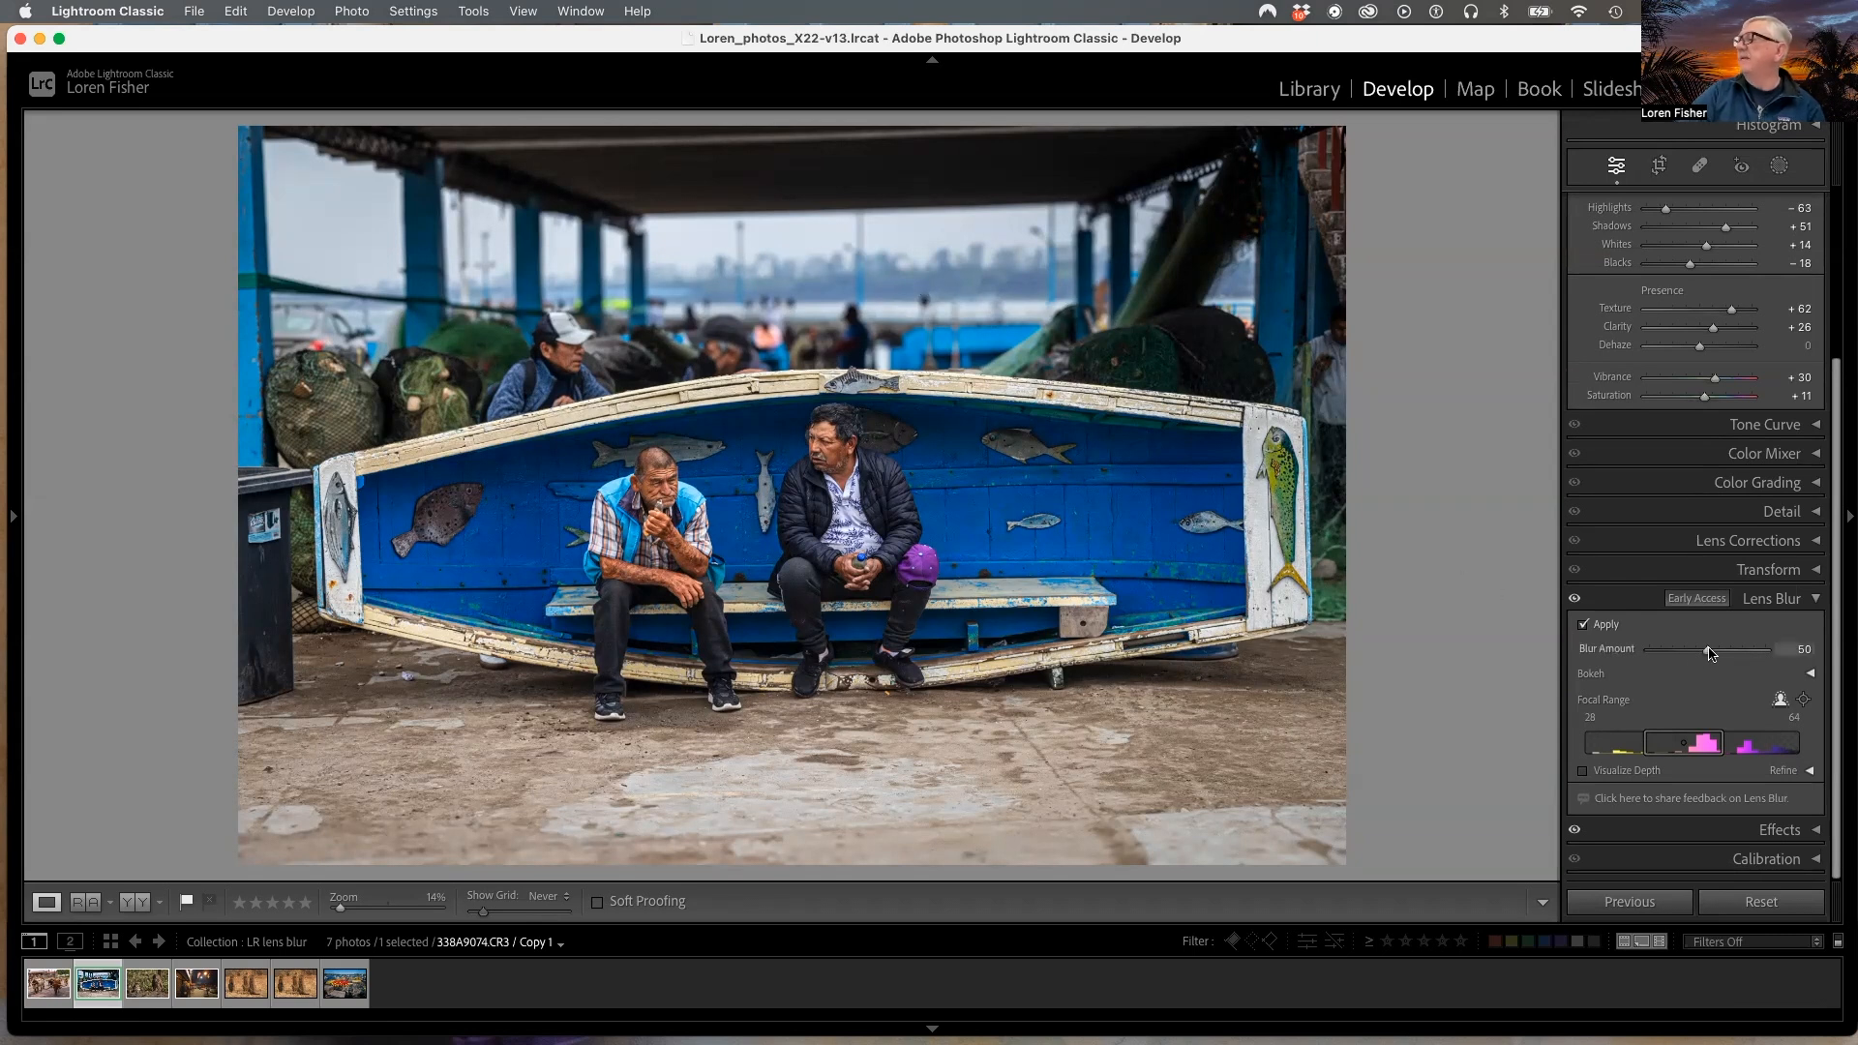
pyautogui.moveTo(1709, 655); pyautogui.dragTo(1746, 657)
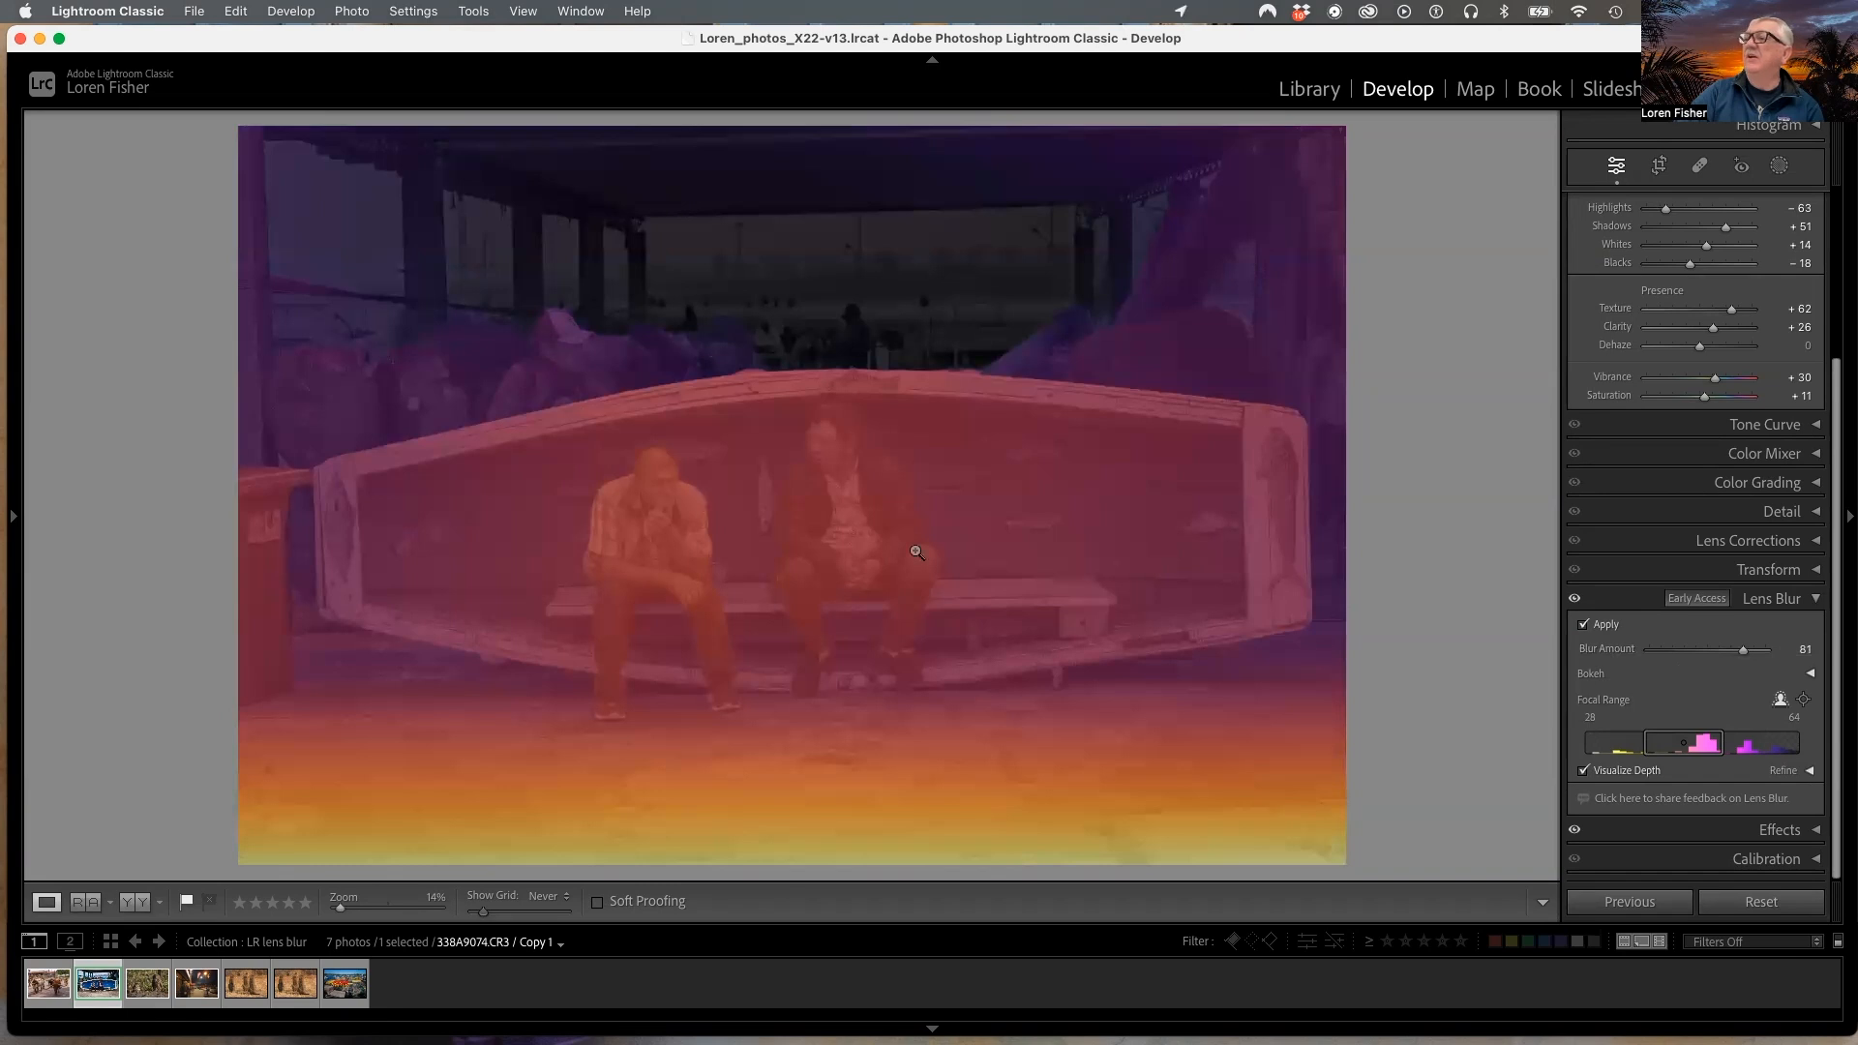
pyautogui.click(1611, 772)
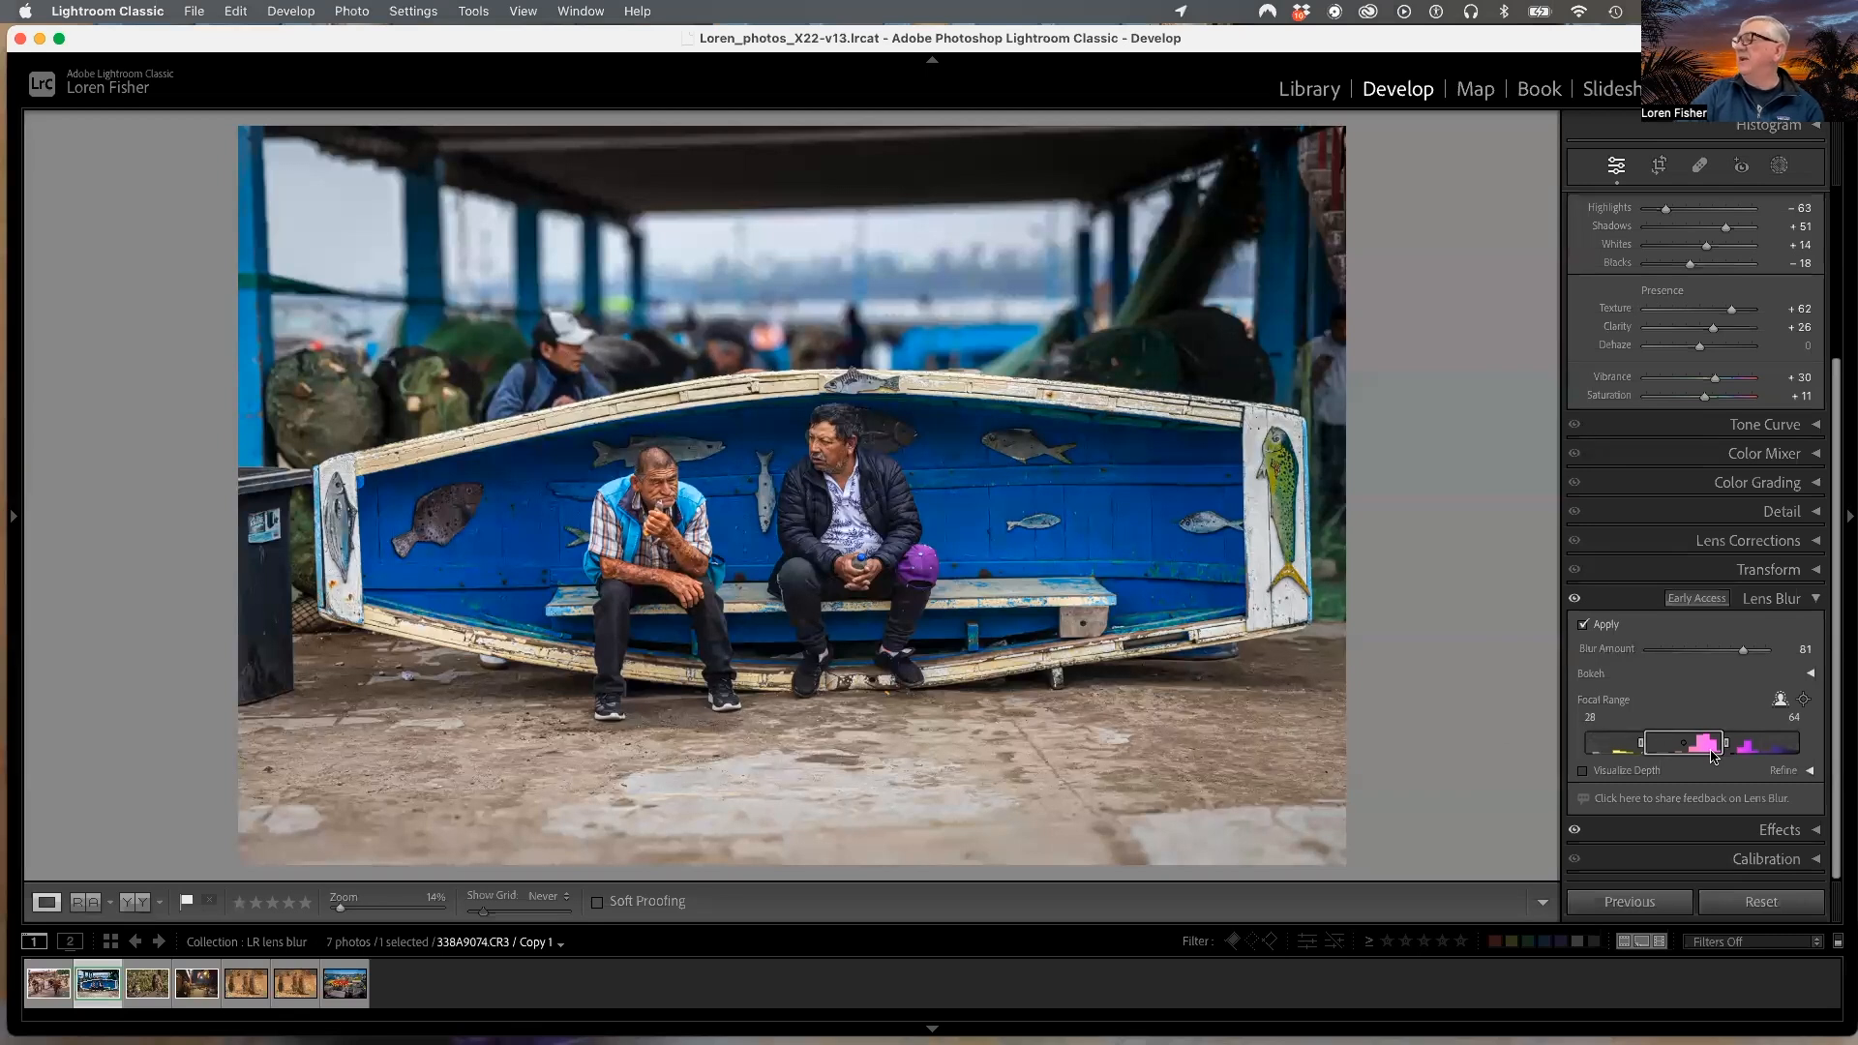
# Step: Shift the focal range farther back, to 31–68 and on until its far end reaches 73
pyautogui.moveTo(1643, 745); pyautogui.dragTo(1736, 746)
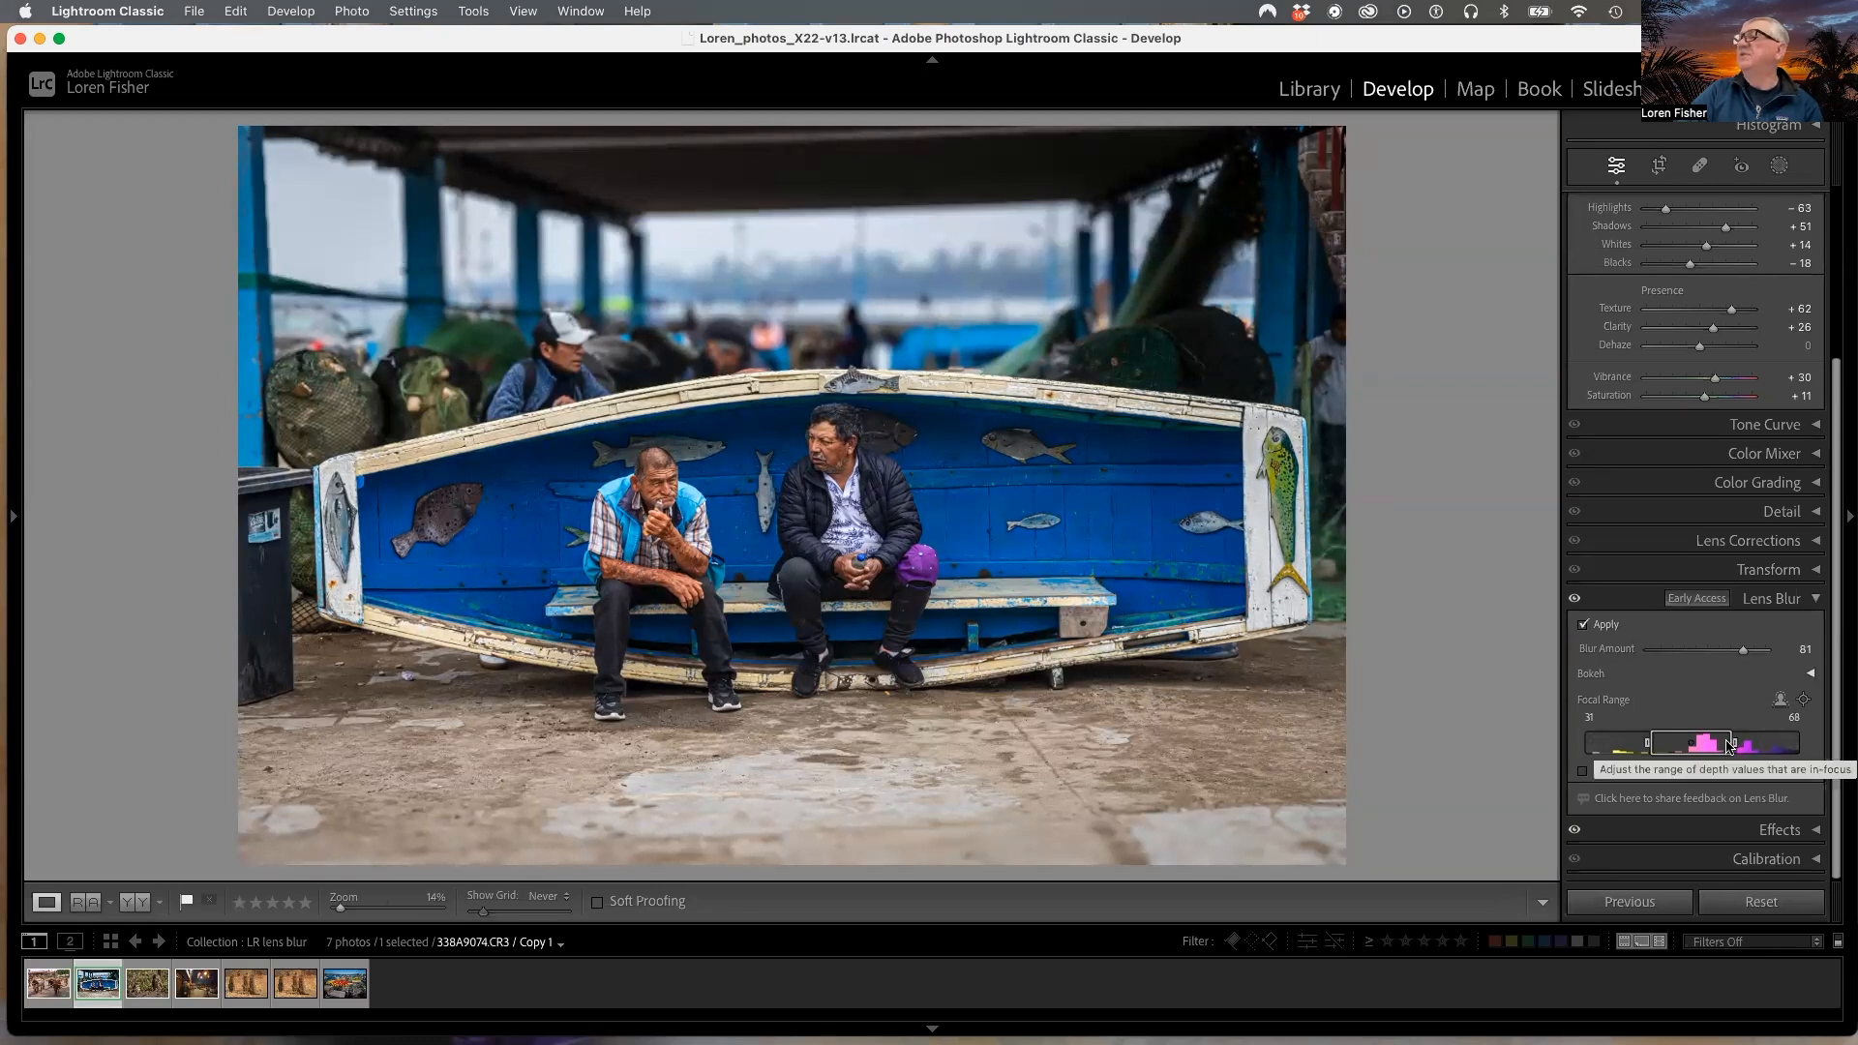
pyautogui.moveTo(1730, 748); pyautogui.dragTo(1740, 746)
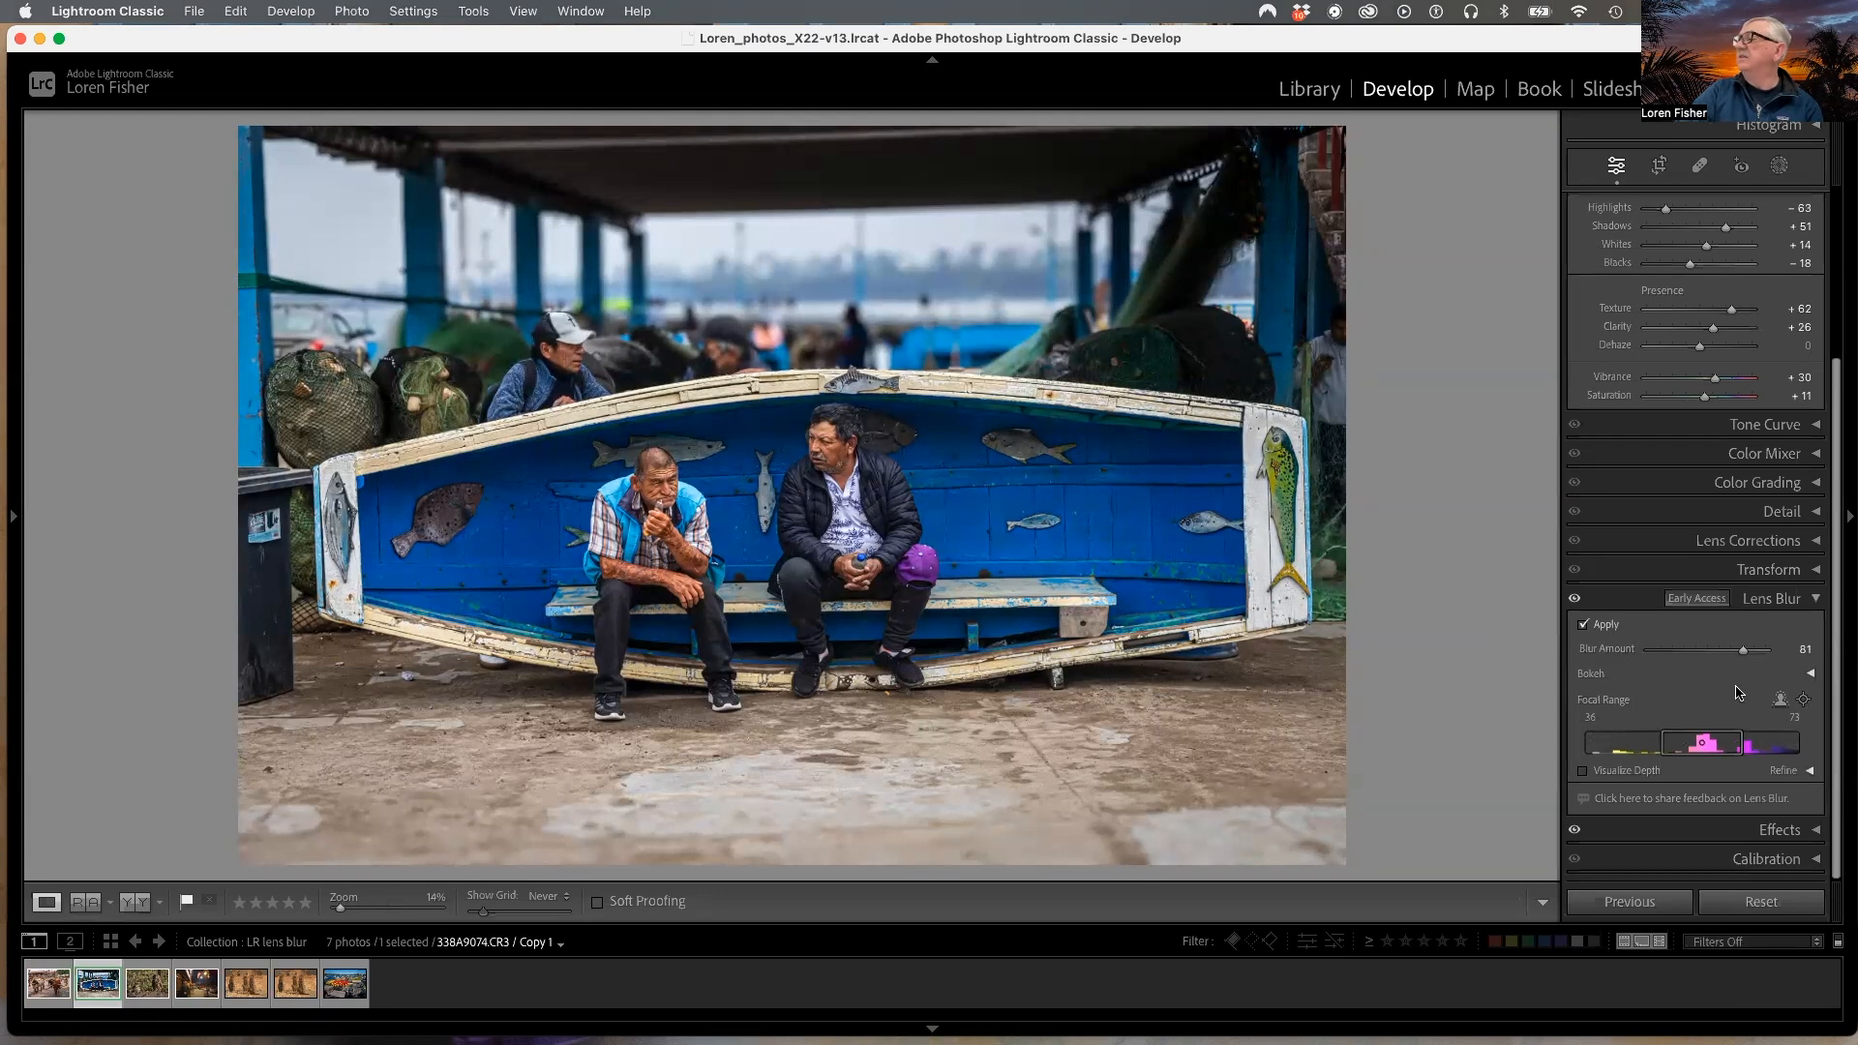
# Step: Point-focus on the man in the cap and on the seated man in the dark jacket, and adjust the focal range to 43–63
pyautogui.click(1804, 701)
pyautogui.click(562, 345)
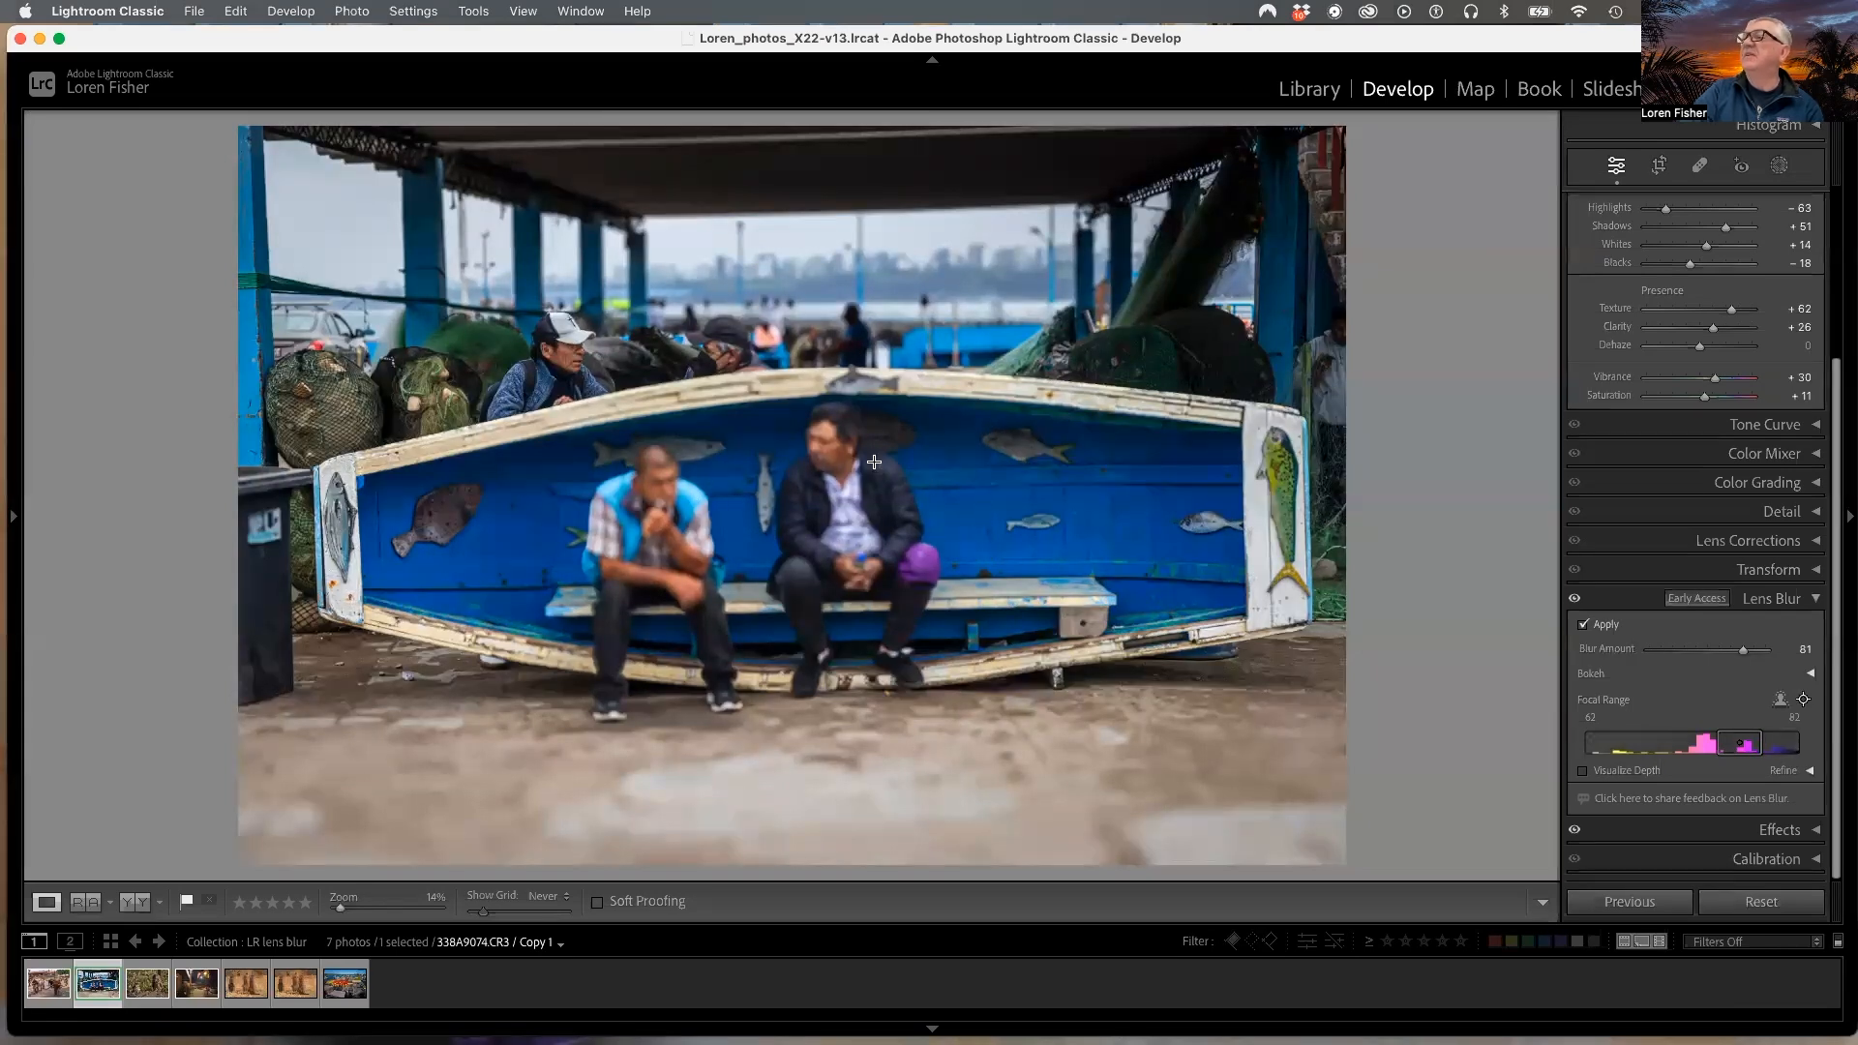
pyautogui.click(825, 446)
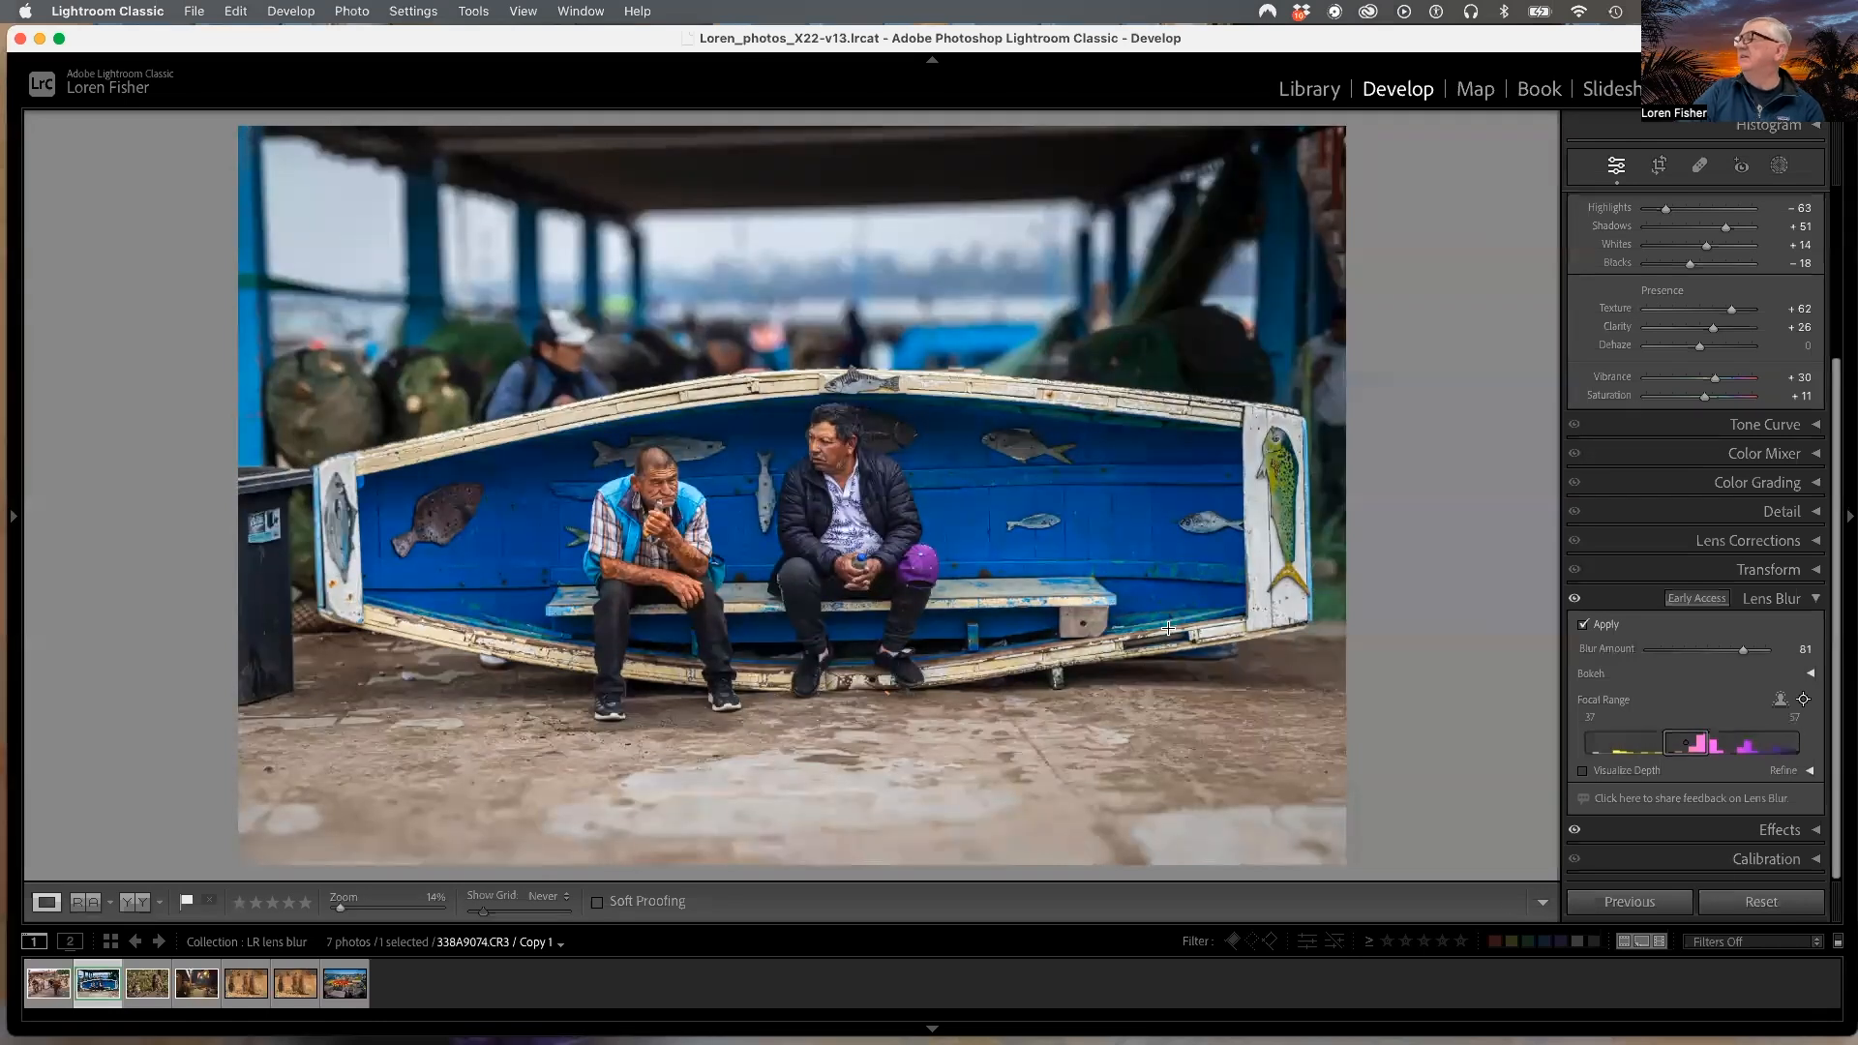
pyautogui.moveTo(1711, 748); pyautogui.dragTo(1728, 748)
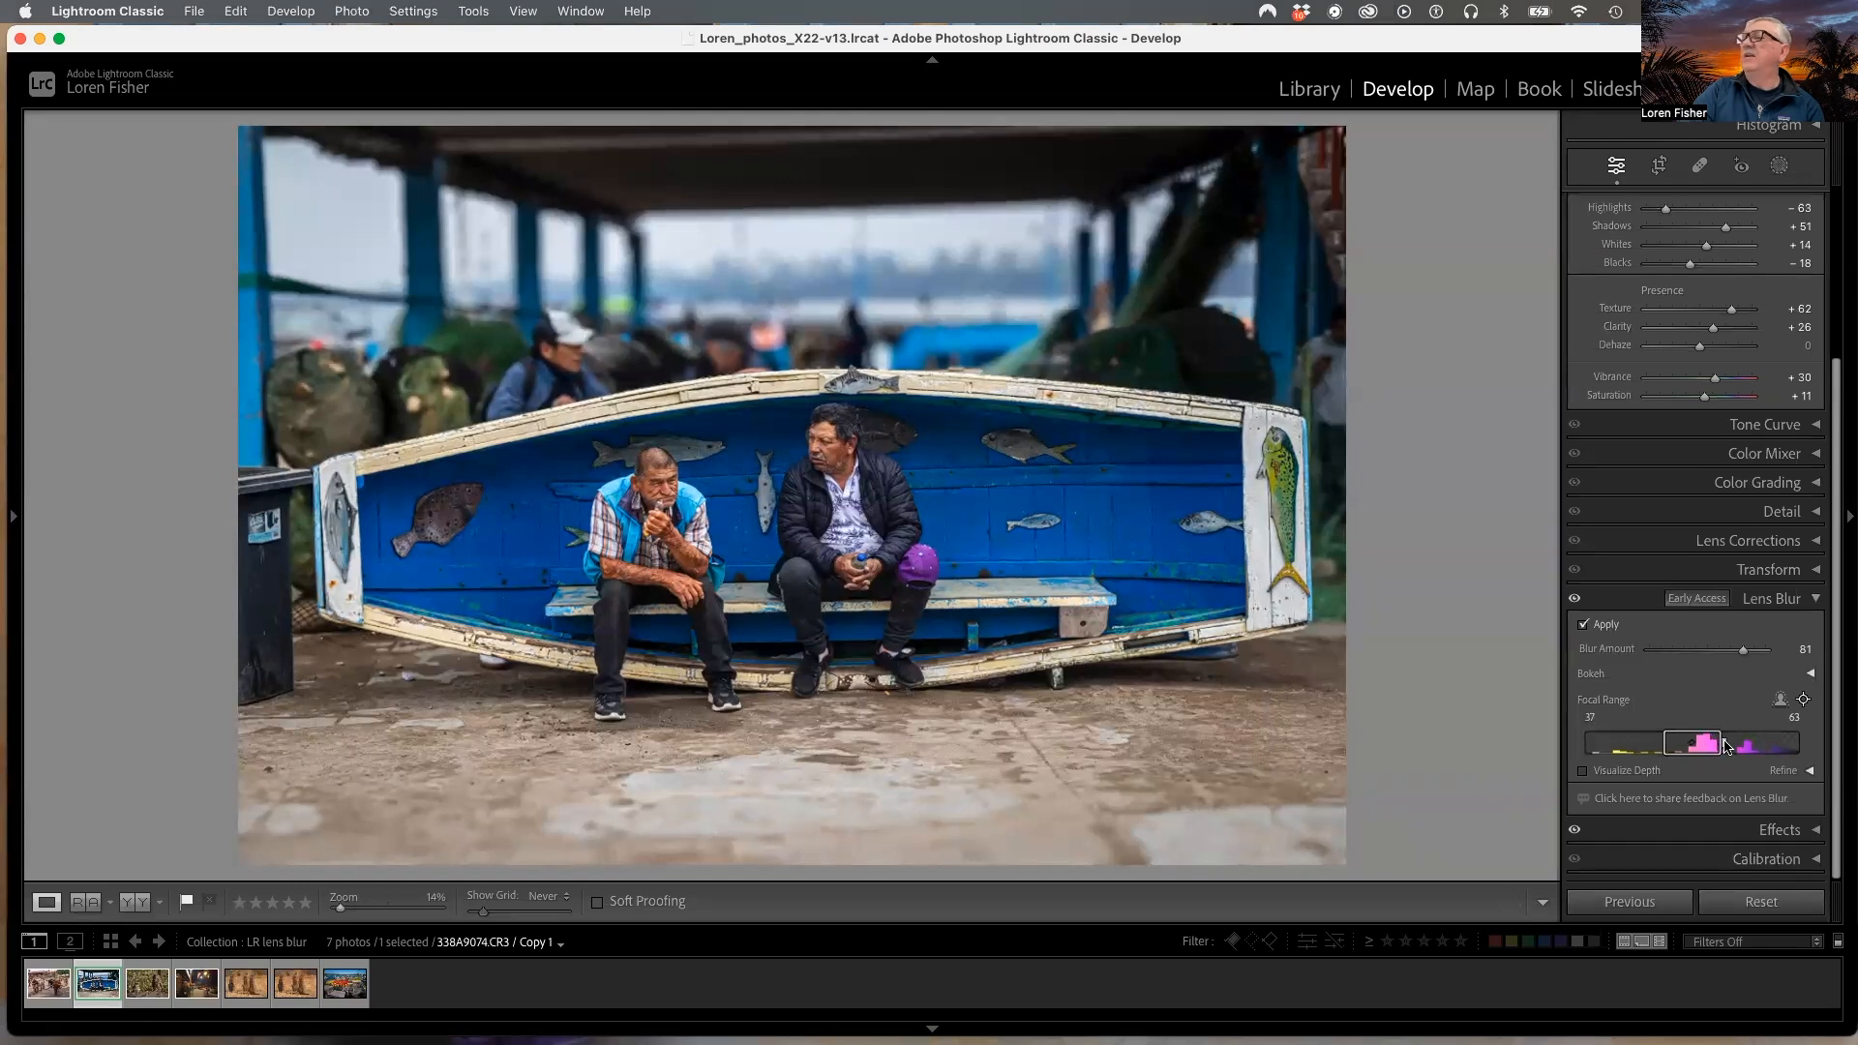
pyautogui.moveTo(1727, 746); pyautogui.dragTo(1696, 744)
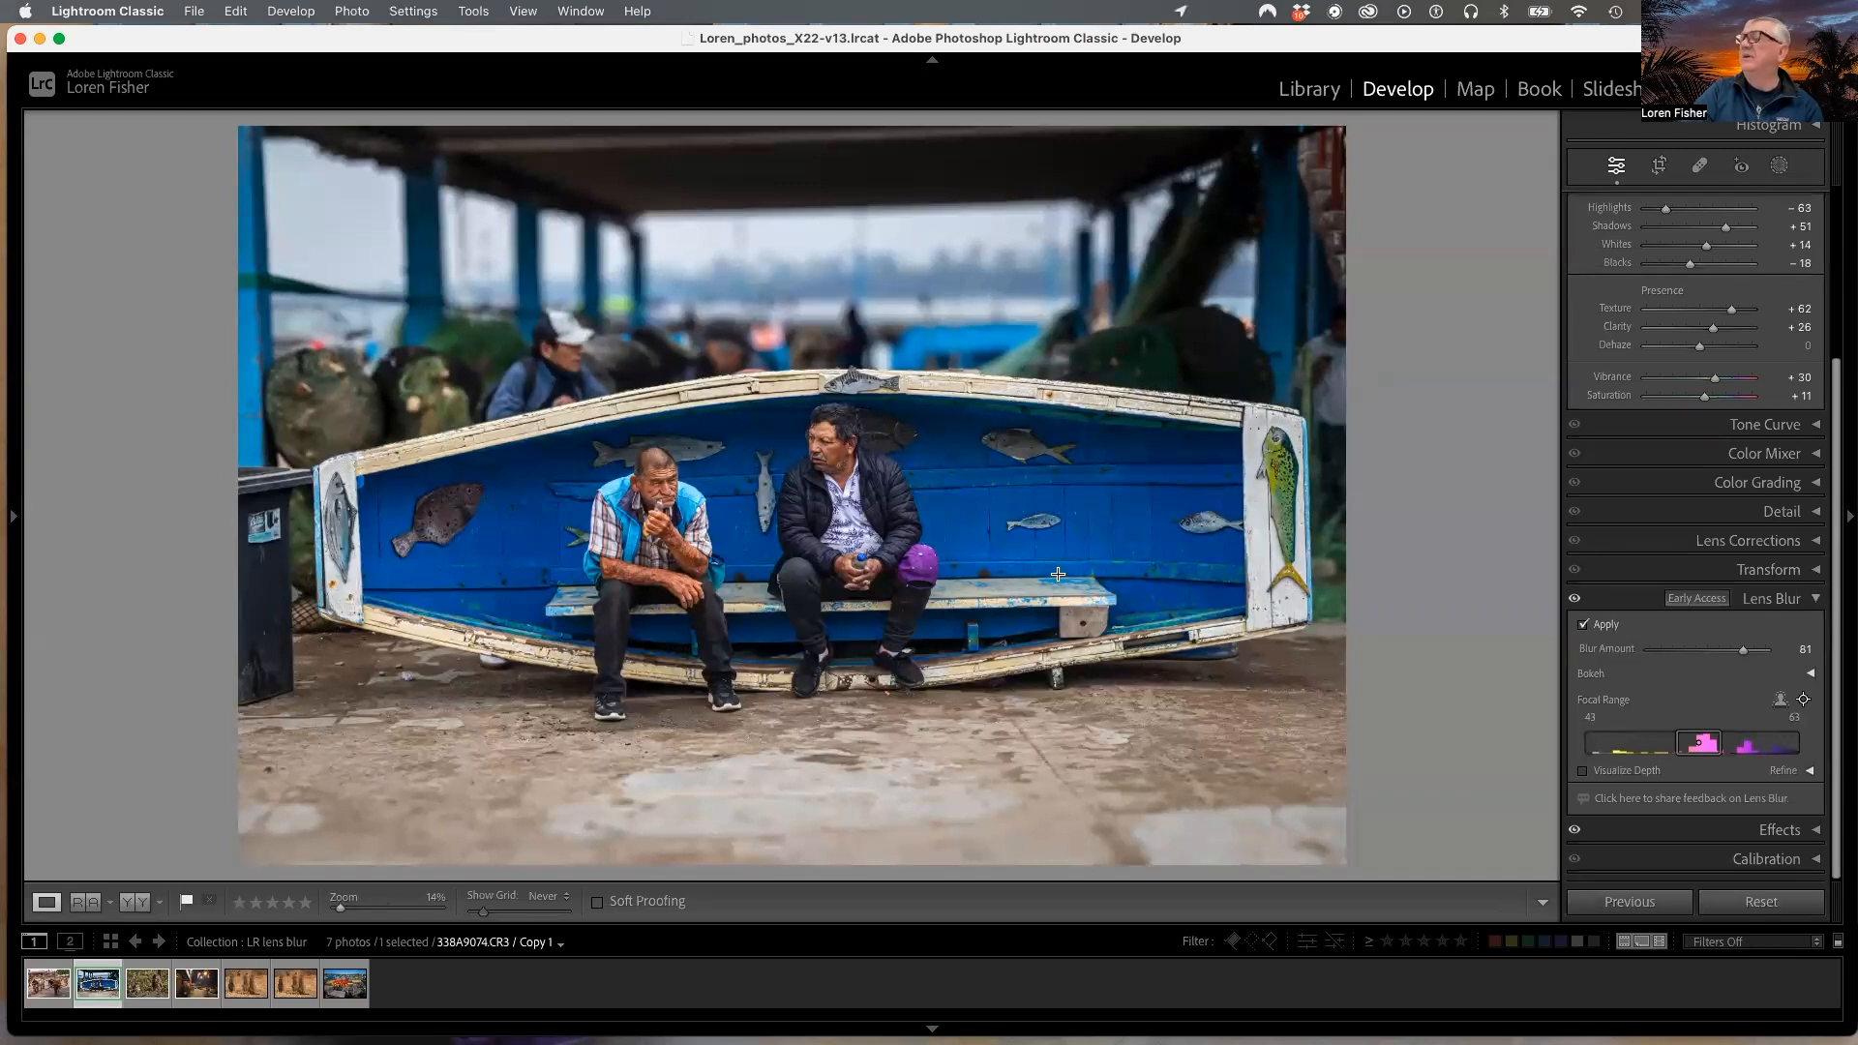
# Step: Open the Lens Blur refinement options, choose the Focus brush and reduce its size to 6.0
pyautogui.click(1810, 771)
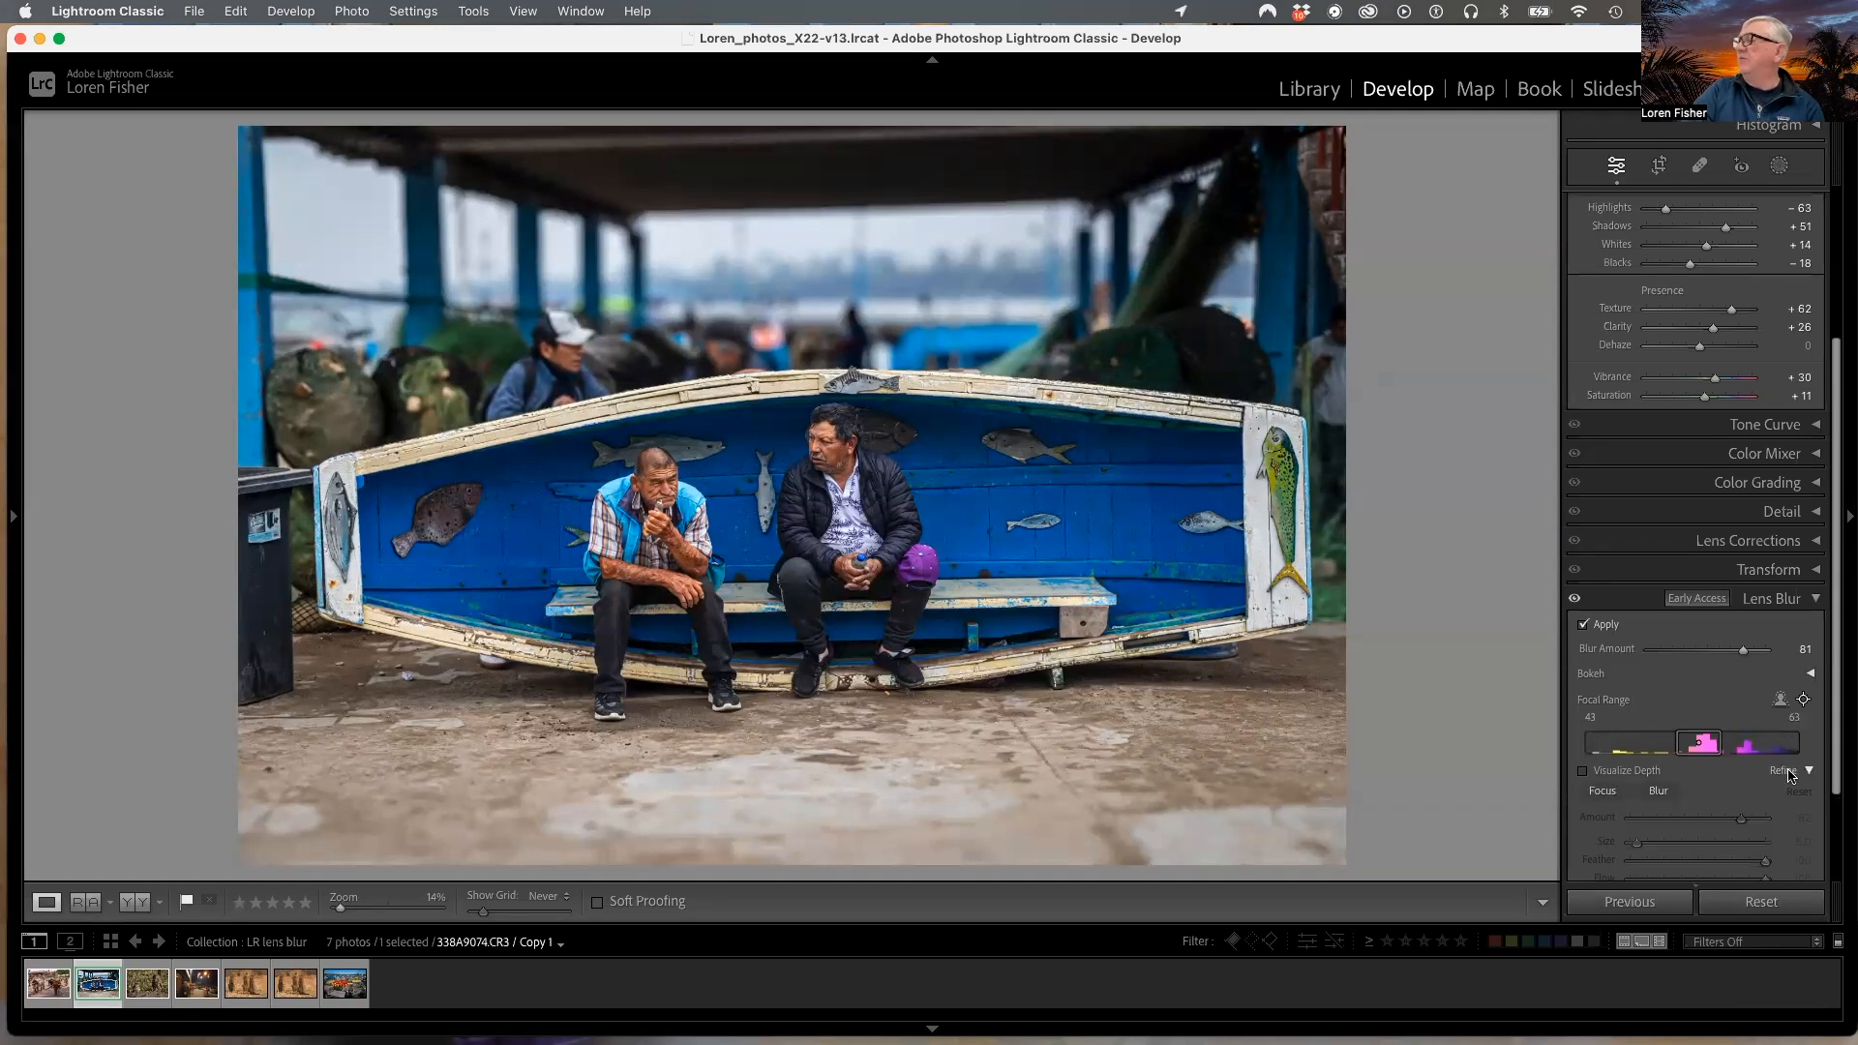
pyautogui.scroll(-3, 1785, 770)
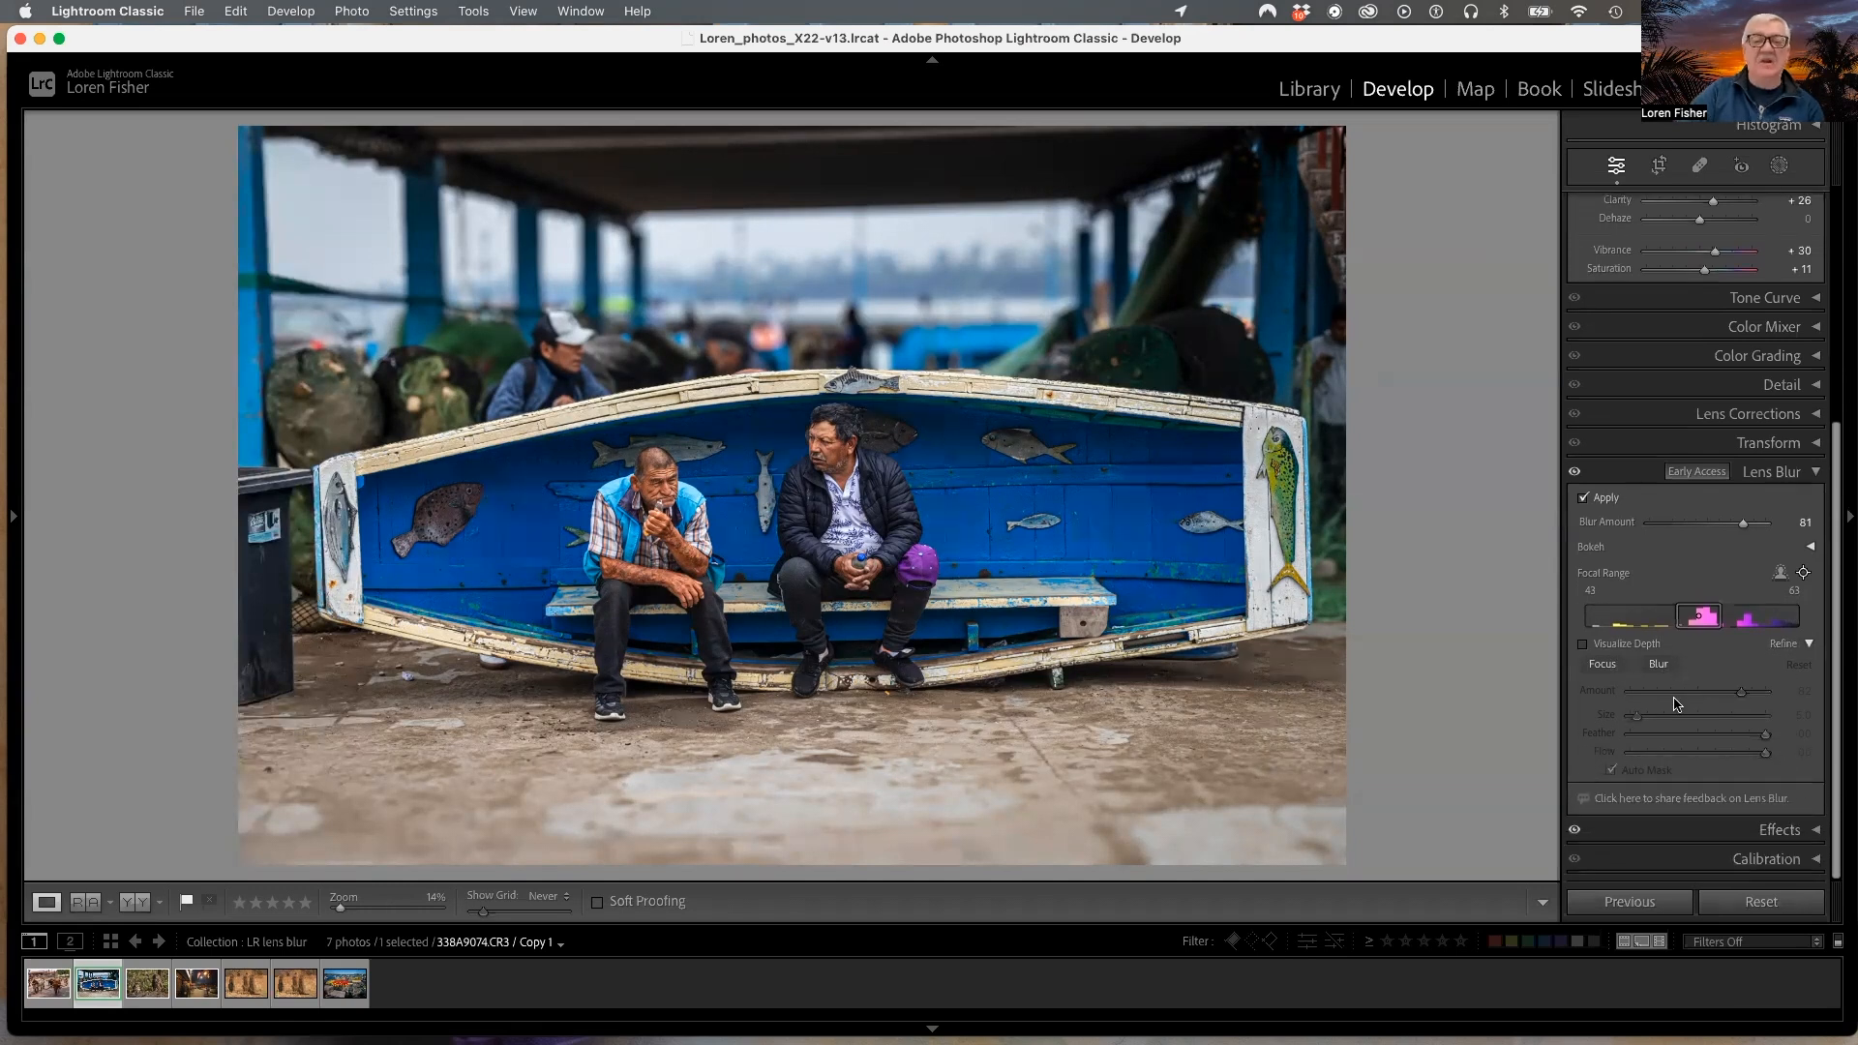
pyautogui.click(1603, 665)
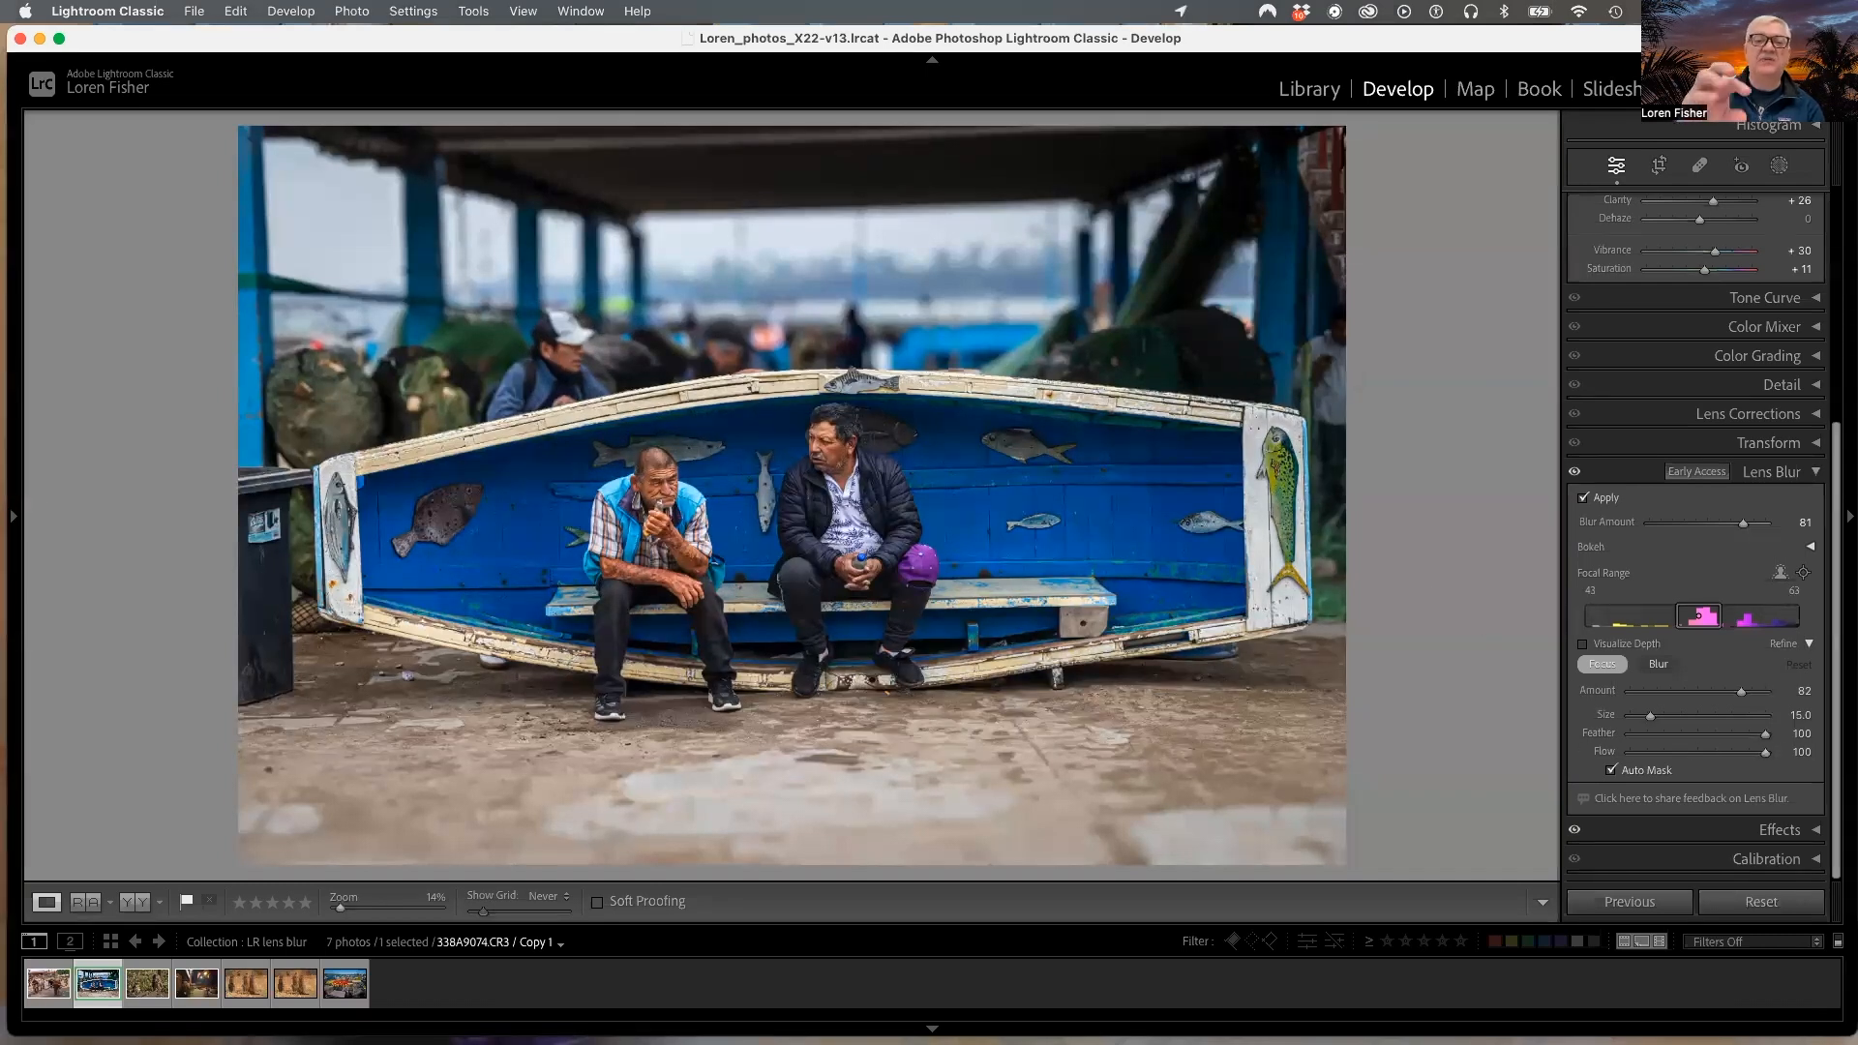
pyautogui.press('[')
pyautogui.press('[')
pyautogui.press('[')
pyautogui.press('[')
pyautogui.press('[')
pyautogui.press('[')
pyautogui.press('[')
pyautogui.press('[')
pyautogui.press('[')
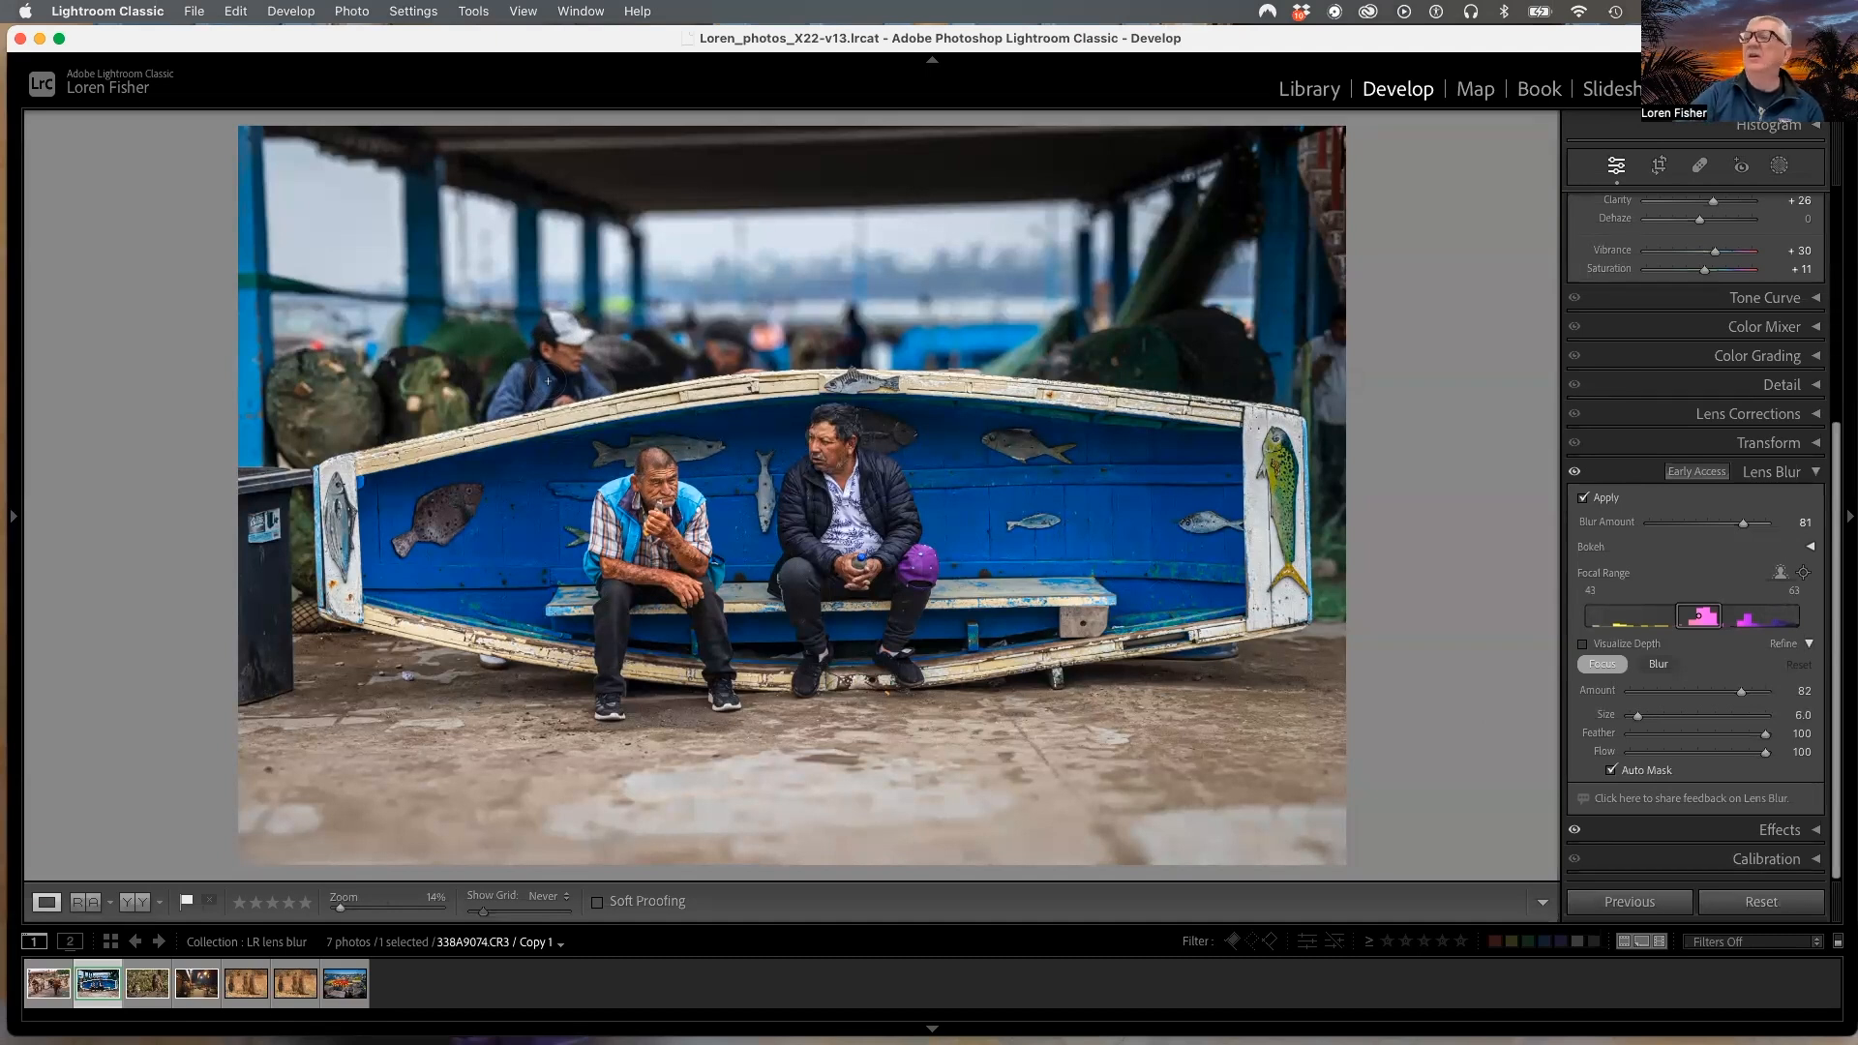
# Step: Paint focus onto the man in the cap behind the boat, inspect him enlarged, and reset the refinement
pyautogui.click(559, 321)
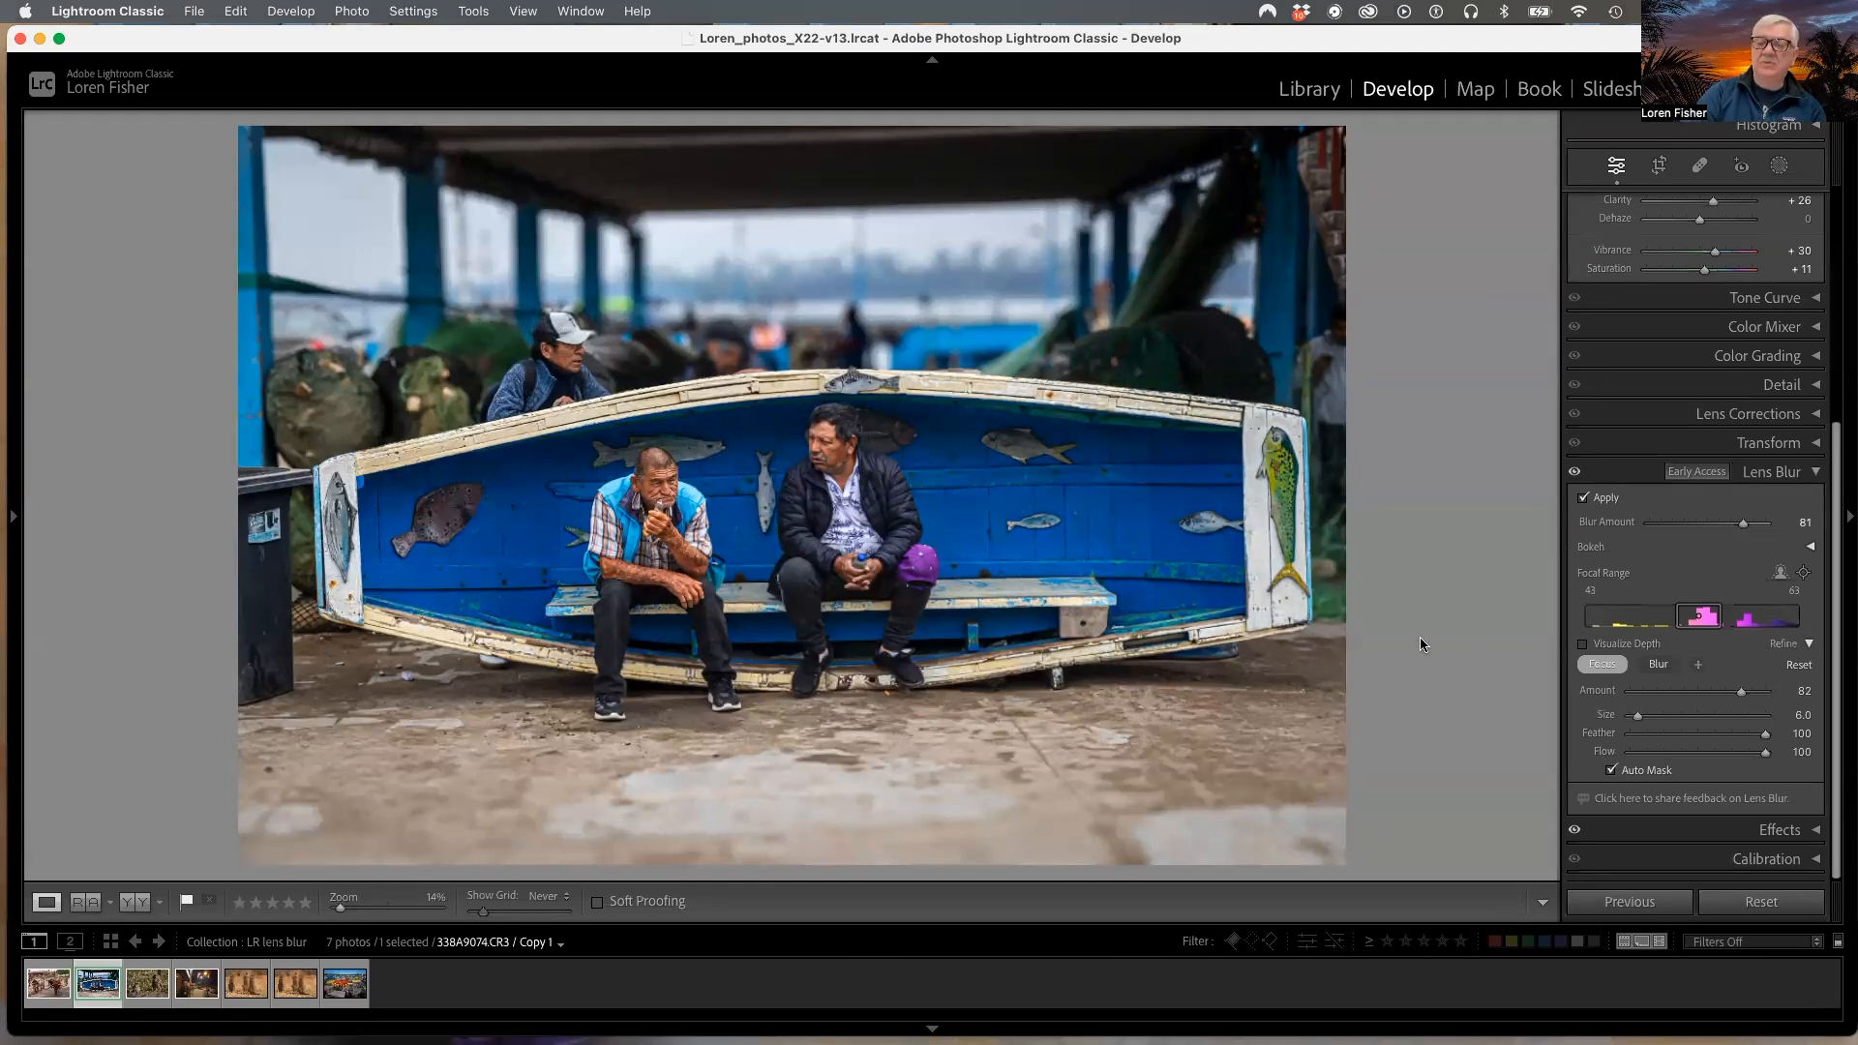
pyautogui.press('super+equal')
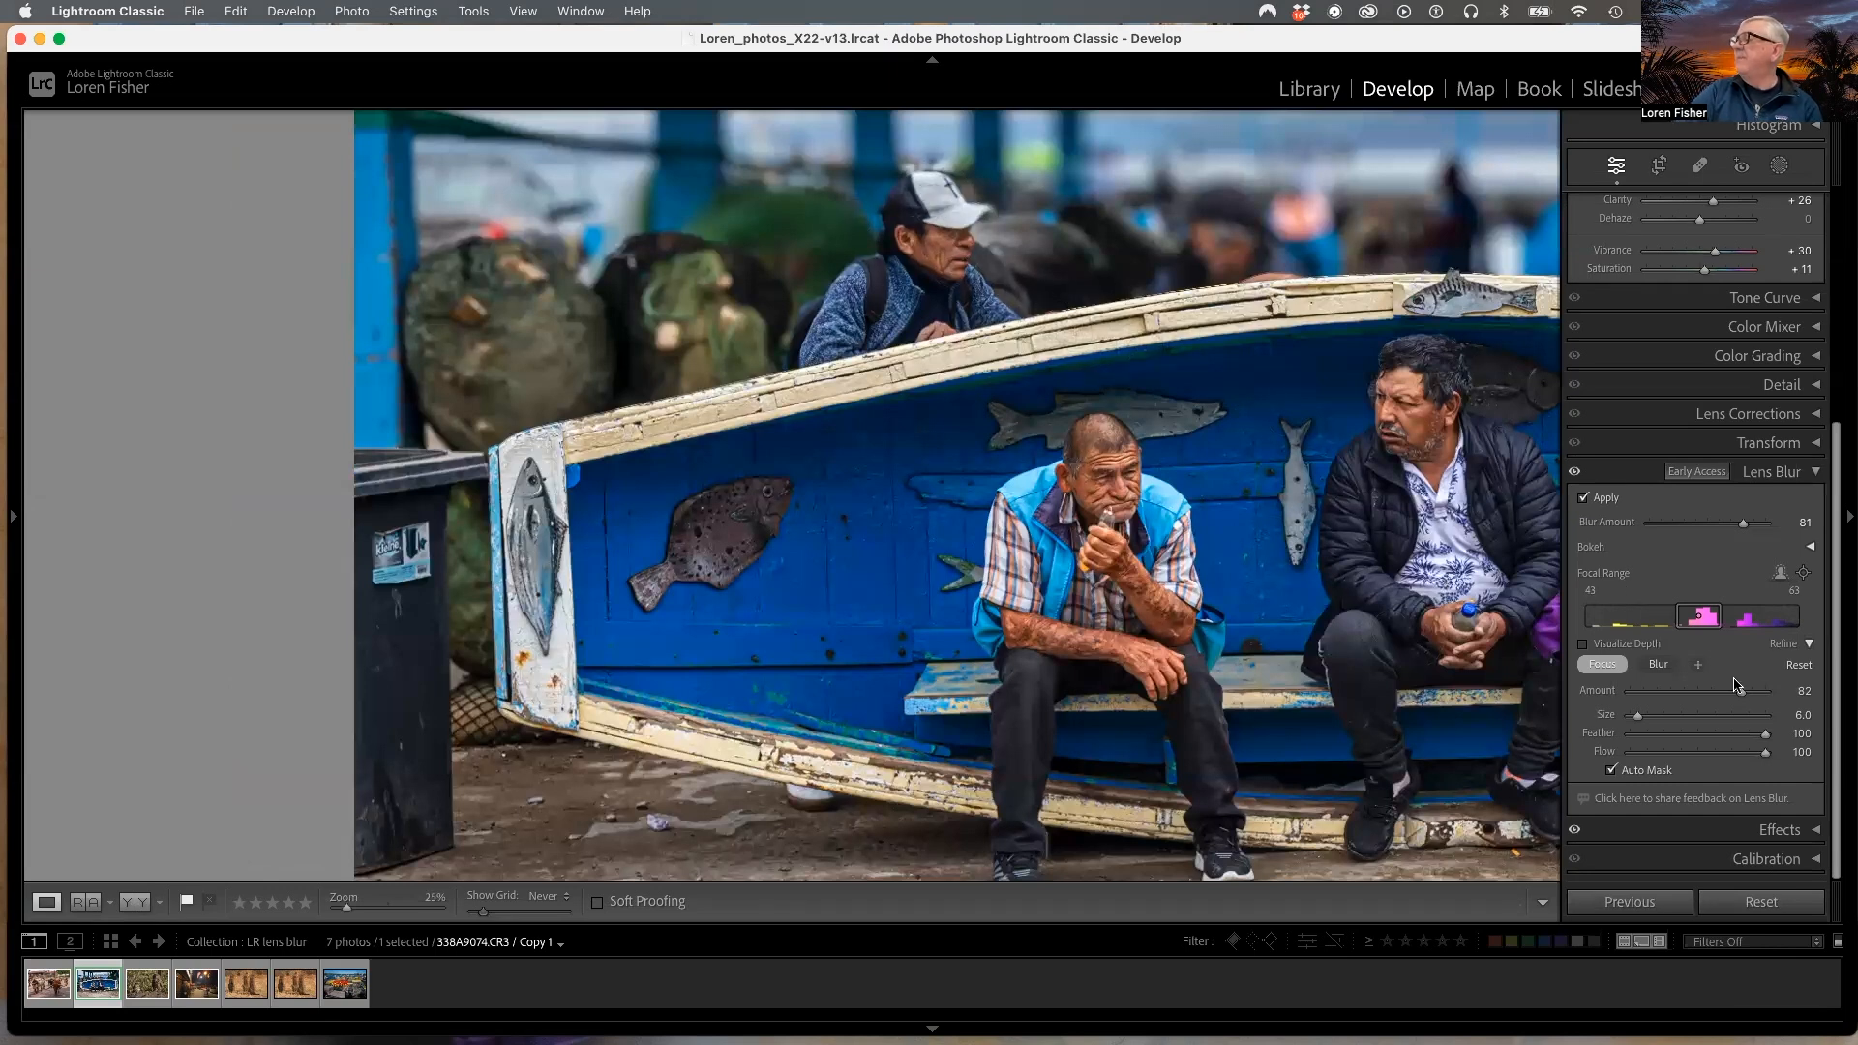
pyautogui.click(1799, 666)
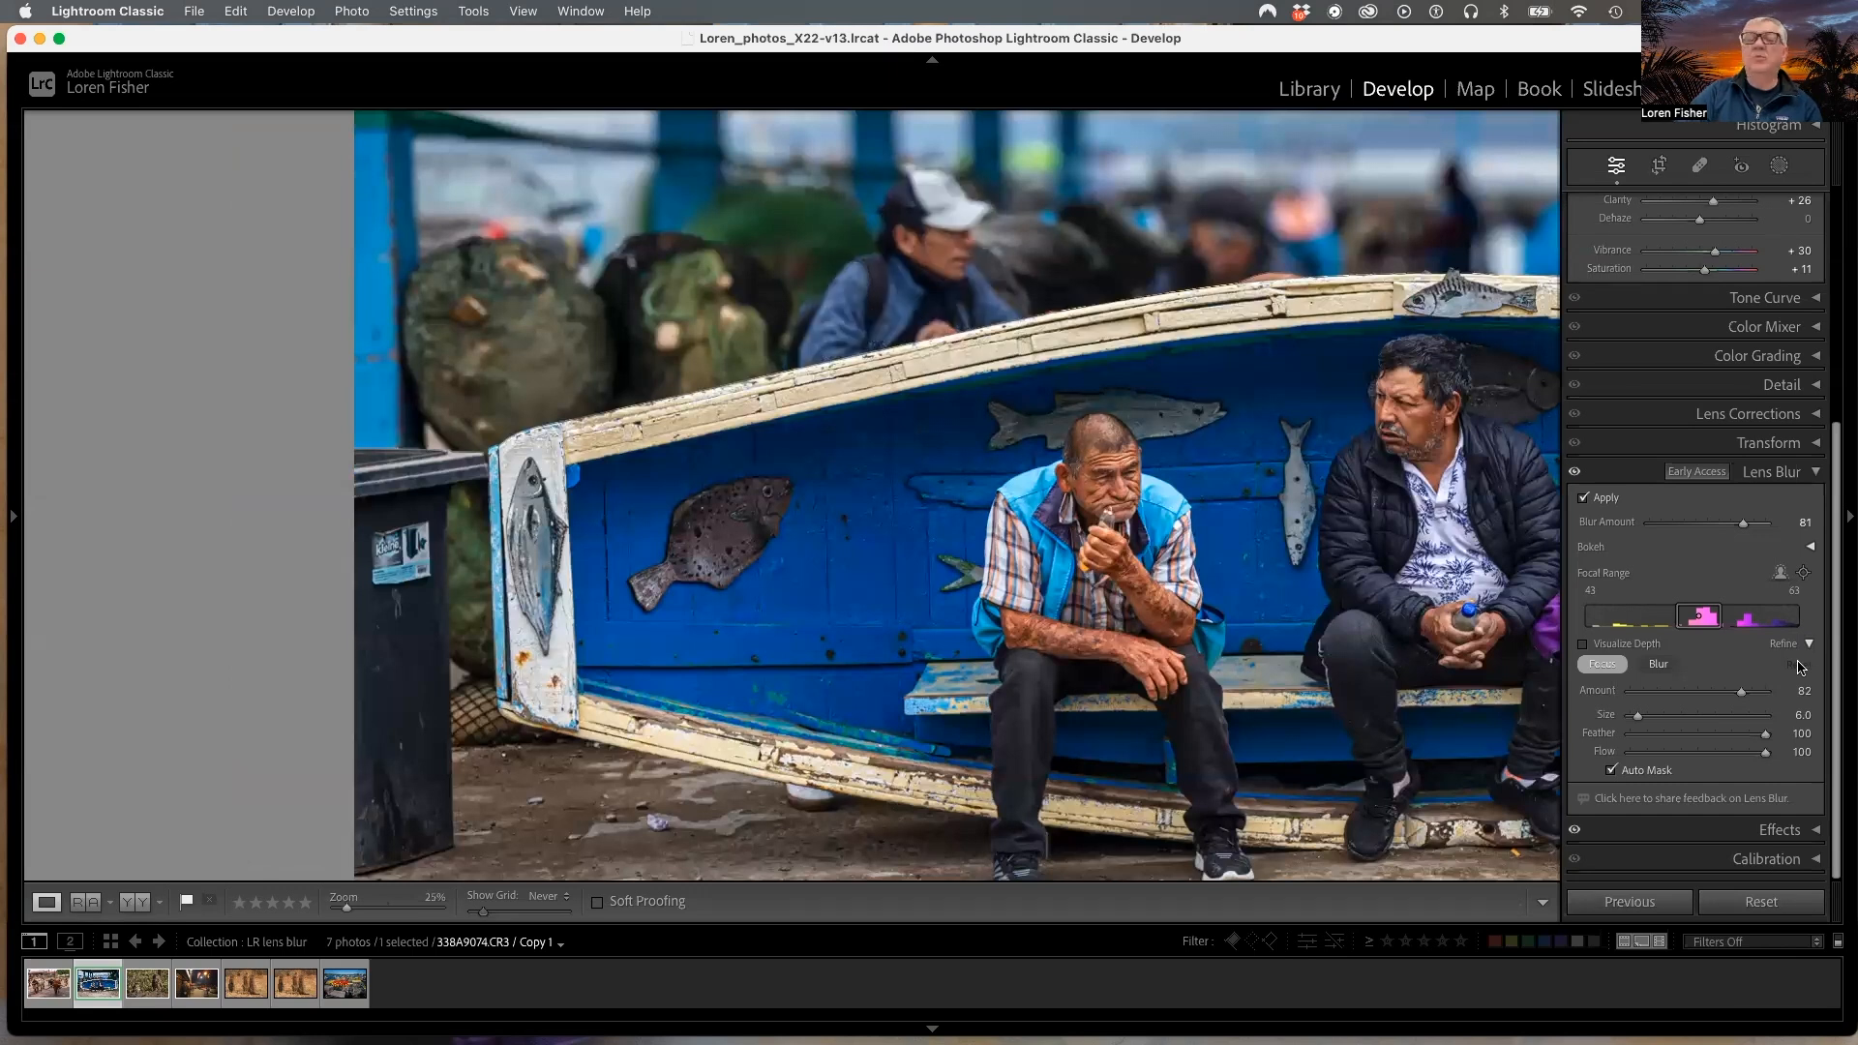
# Step: Paint focus over the cap, face and body of the man behind the boat, try amount 0, and set the amount to 100
pyautogui.click(1613, 664)
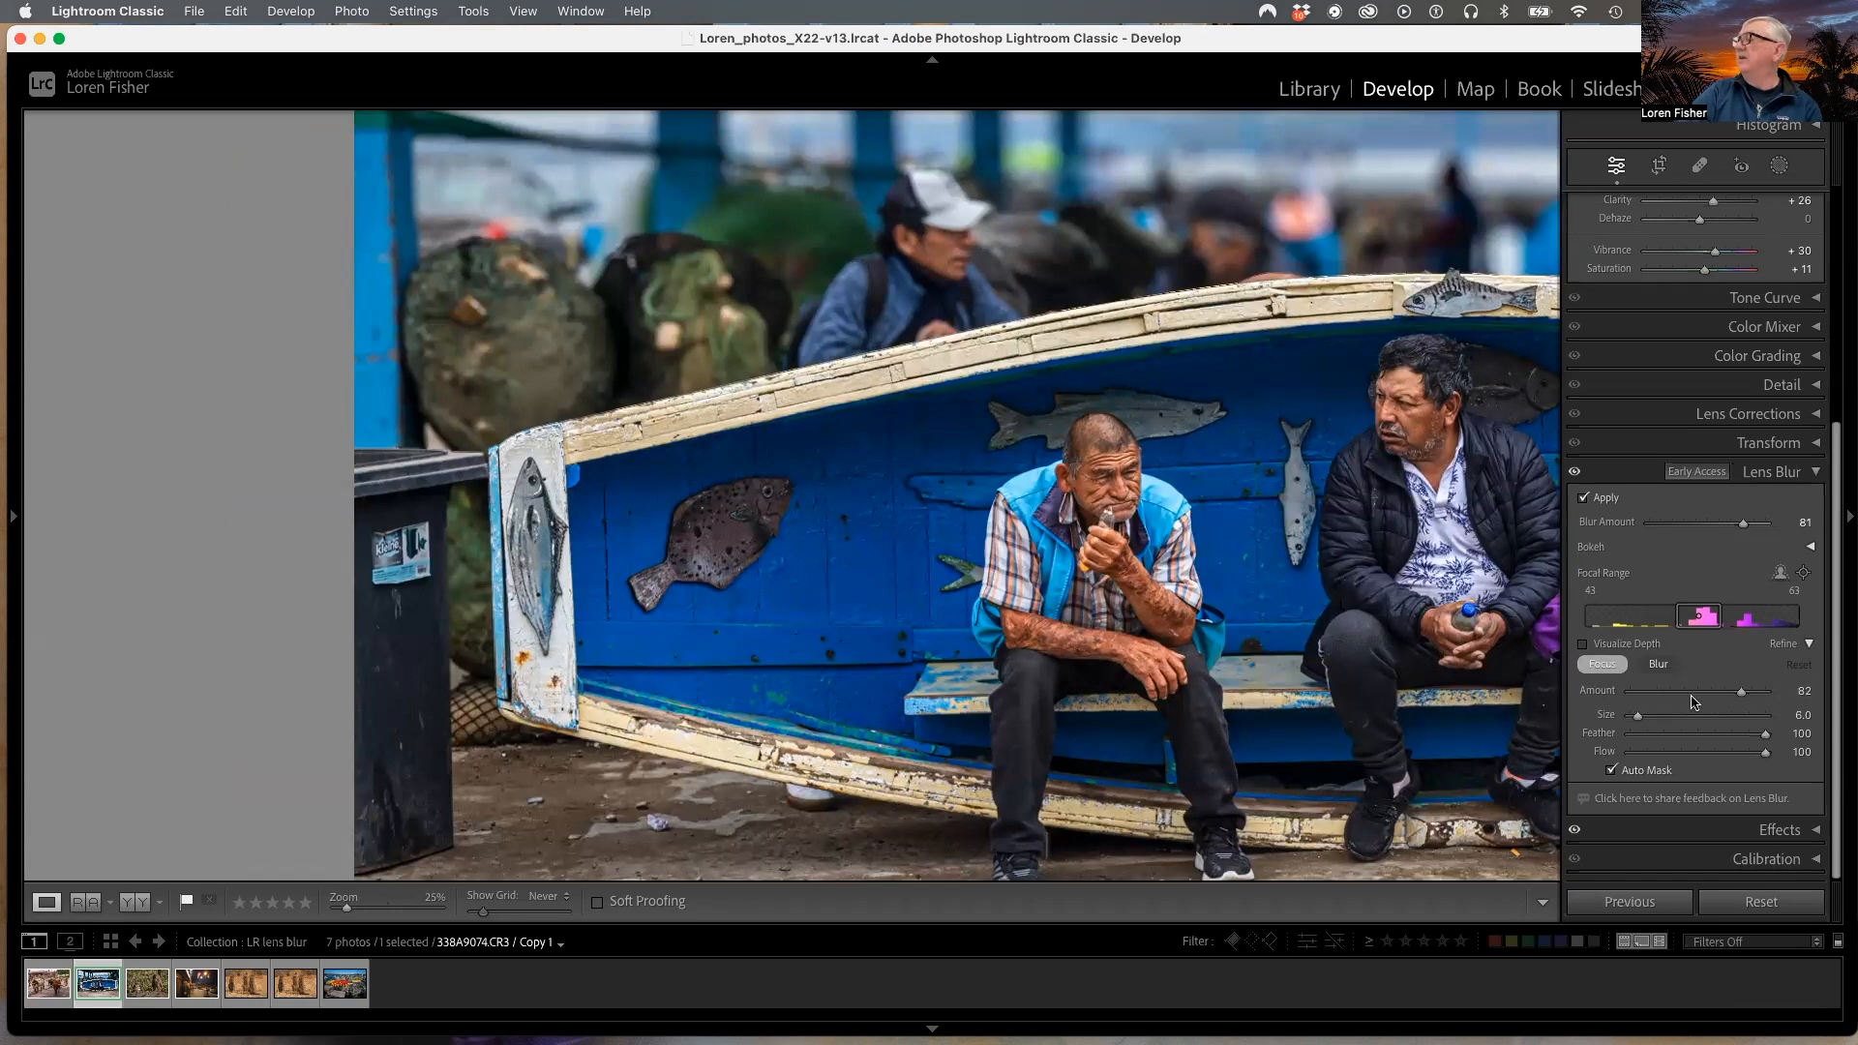
pyautogui.click(944, 225)
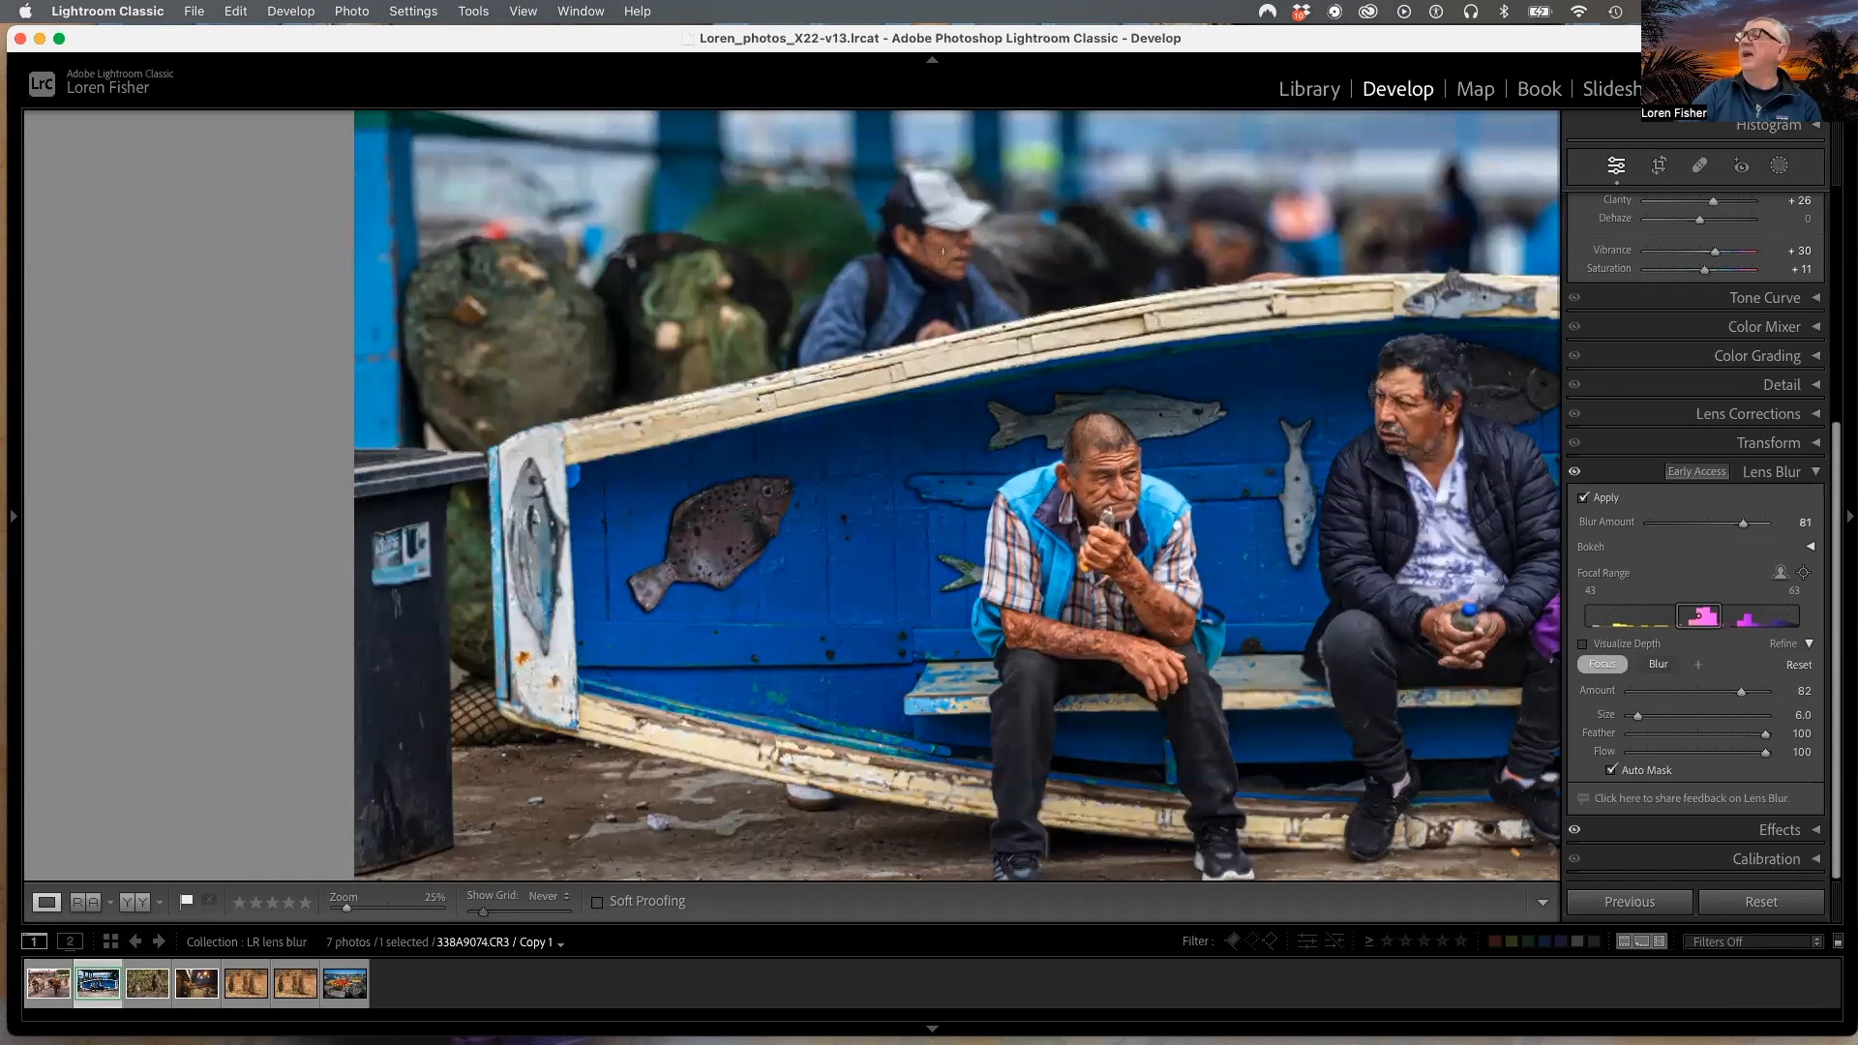
pyautogui.moveTo(942, 229)
pyautogui.mouseDown()
pyautogui.moveTo(971, 217)
pyautogui.moveTo(918, 180)
pyautogui.mouseUp()
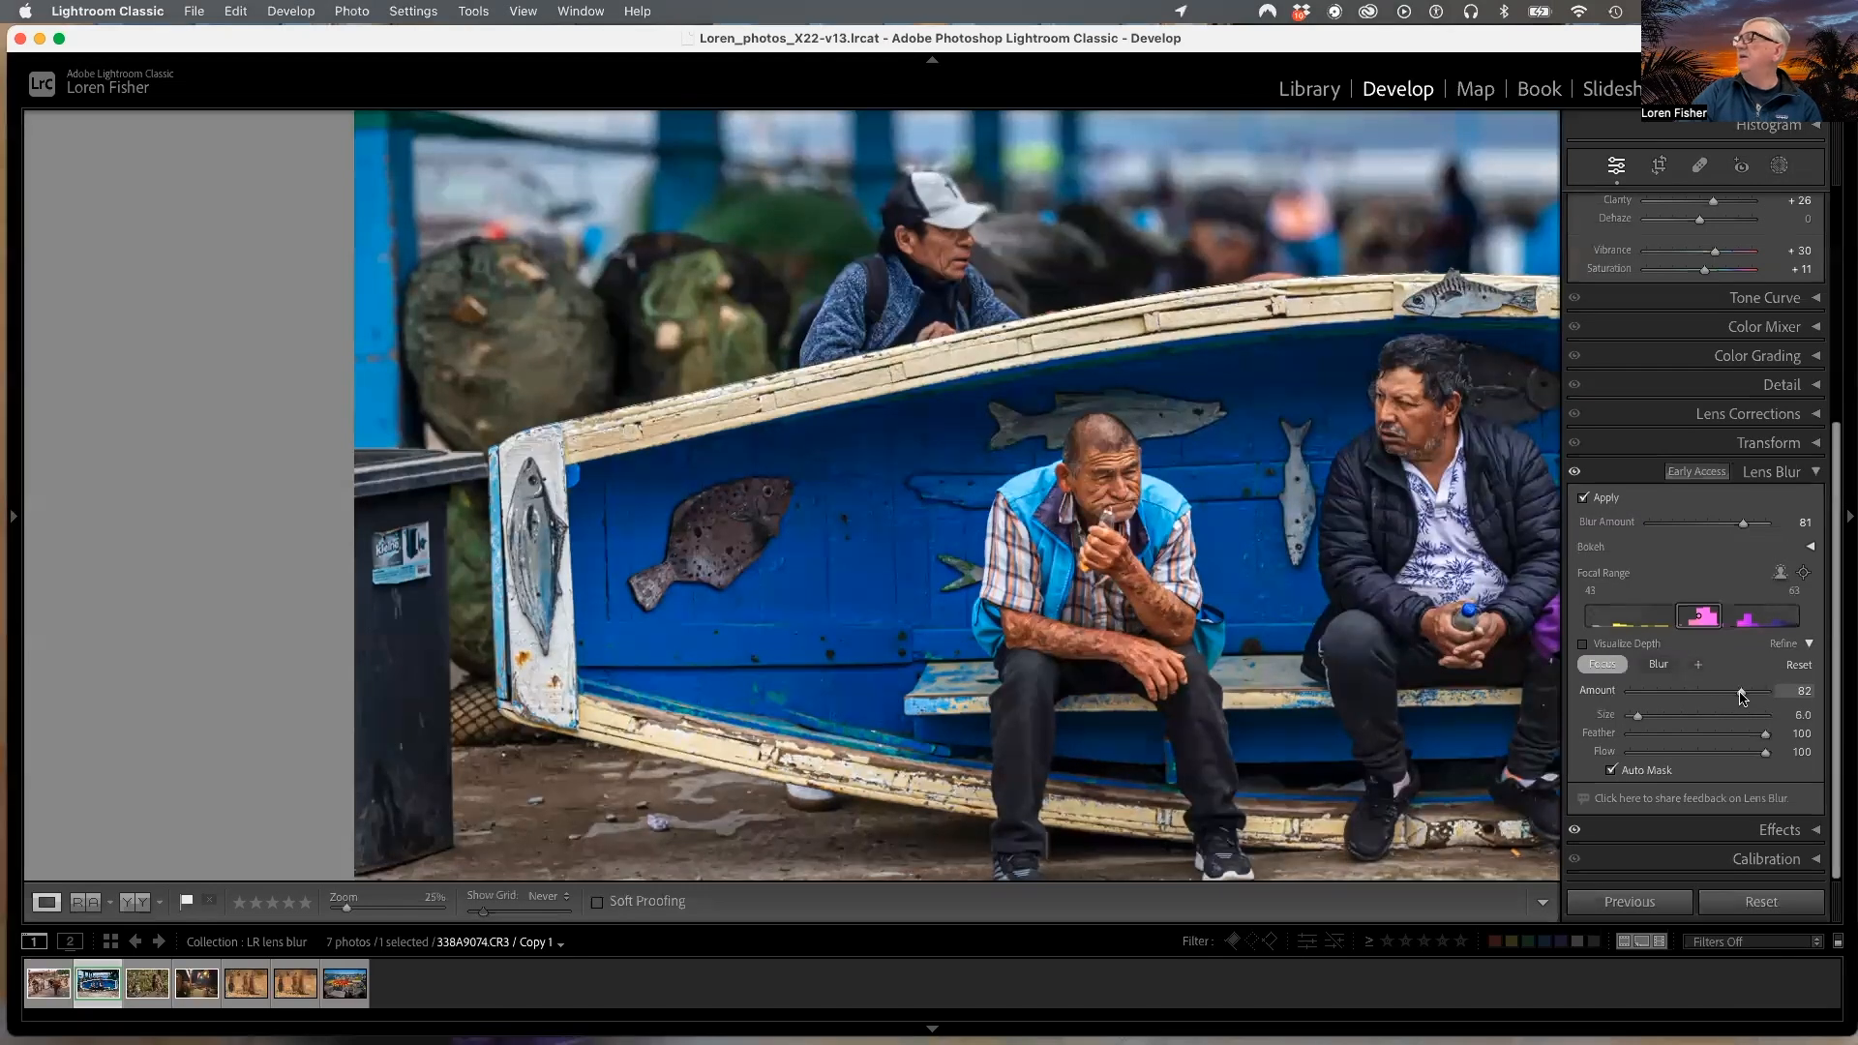
pyautogui.moveTo(1742, 695); pyautogui.dragTo(1611, 707)
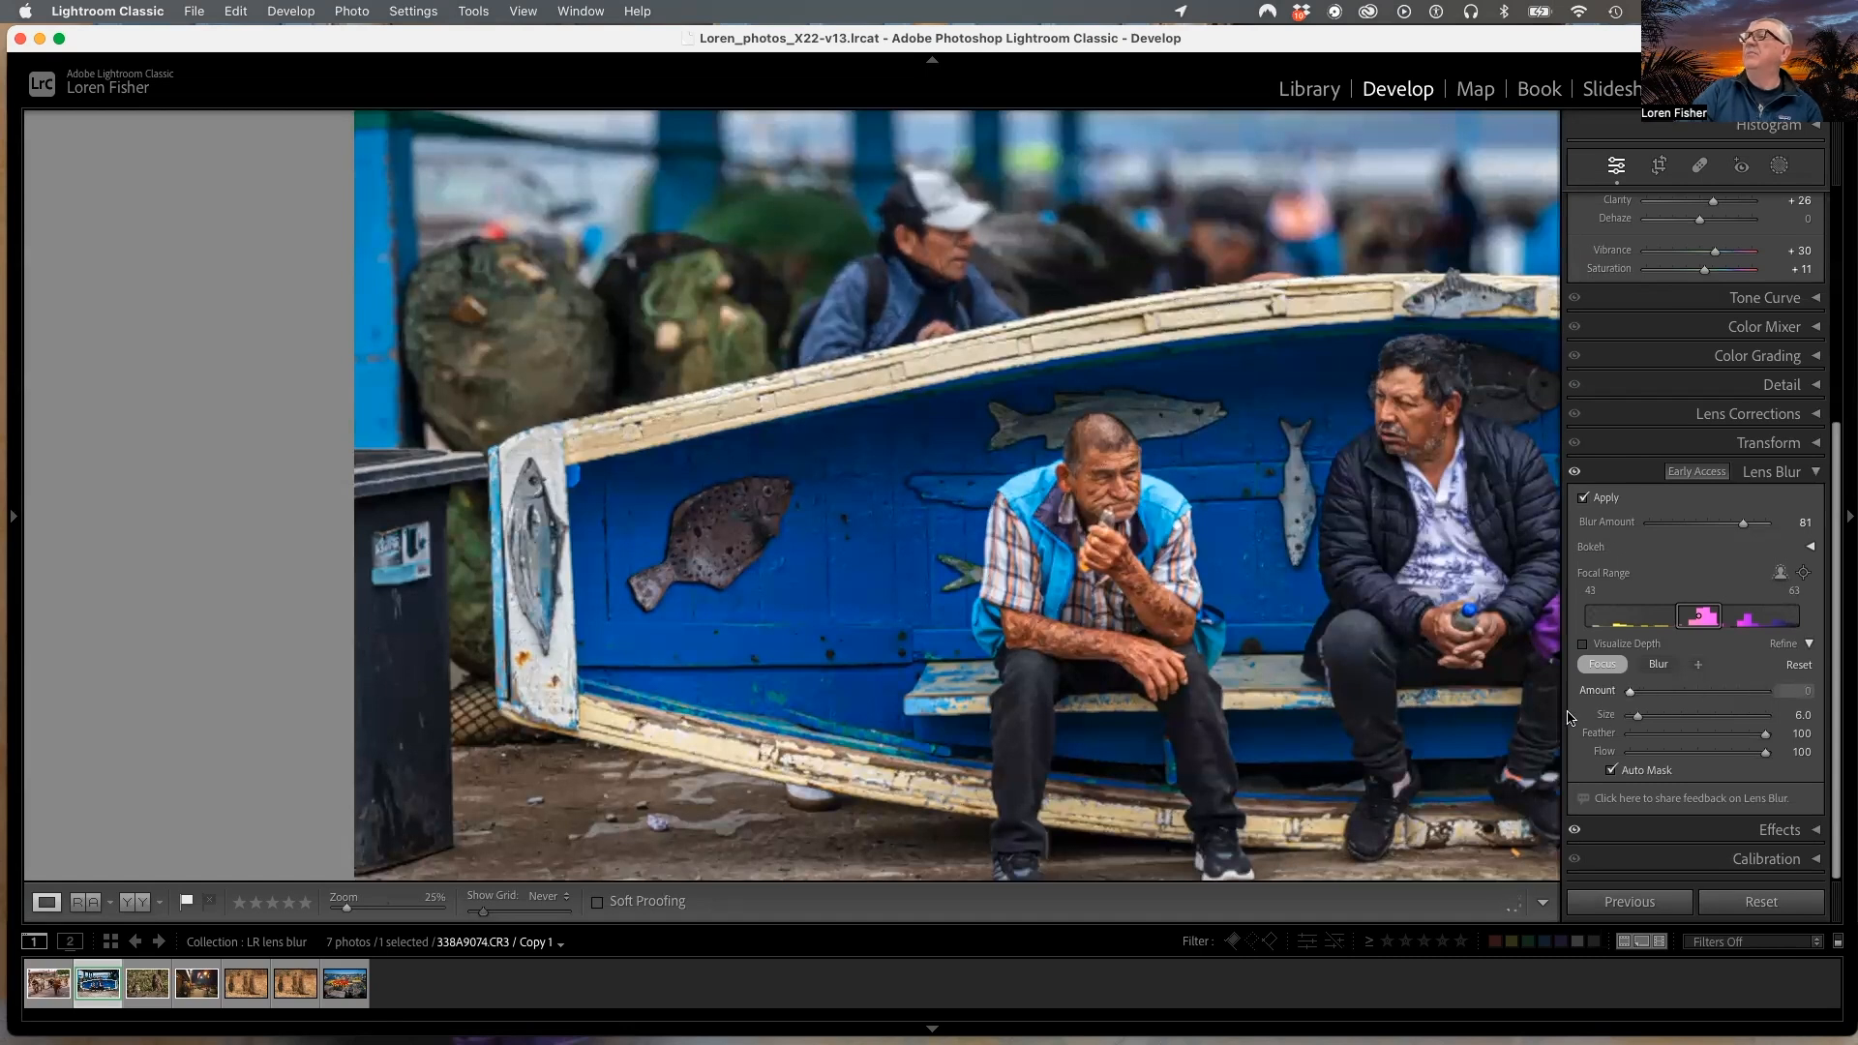
pyautogui.moveTo(1711, 691); pyautogui.dragTo(1768, 695)
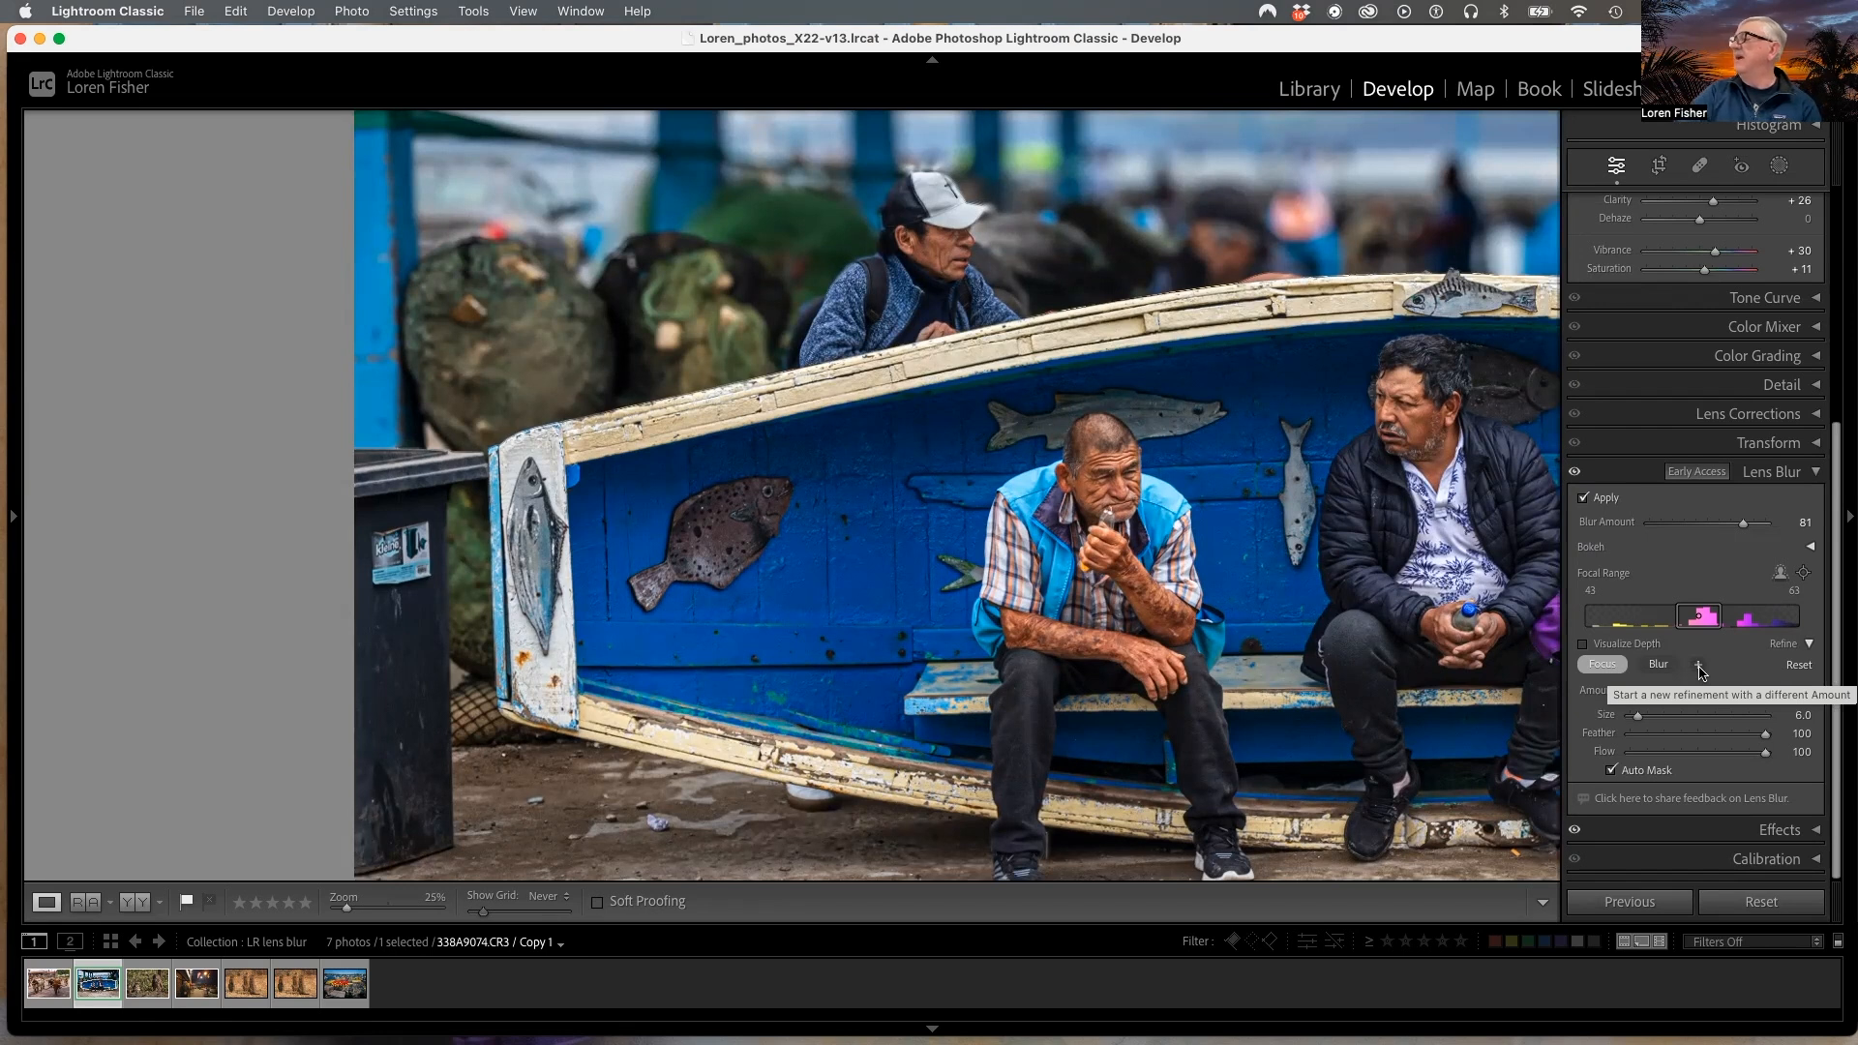
# Step: Start a new refinement, paint the trash bin beside the boat with the Blur brush, and set its amount to 200
pyautogui.click(1701, 667)
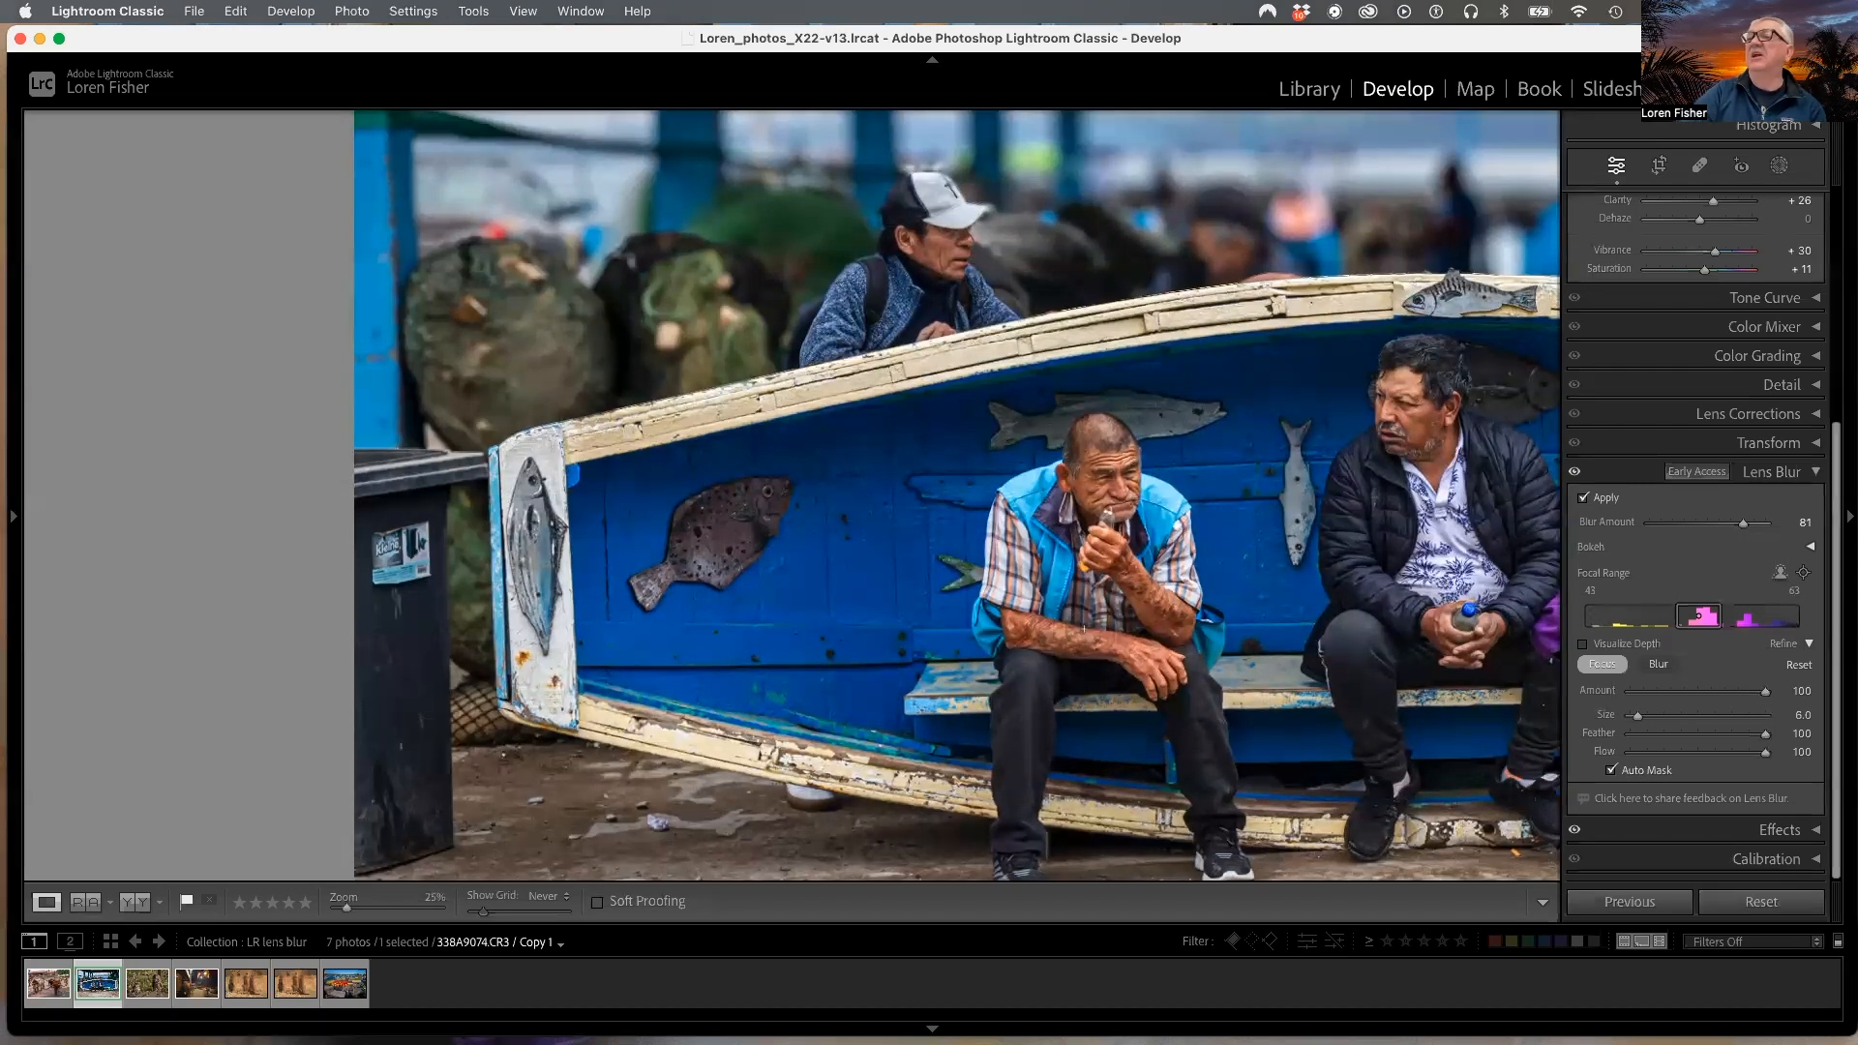
pyautogui.click(1659, 665)
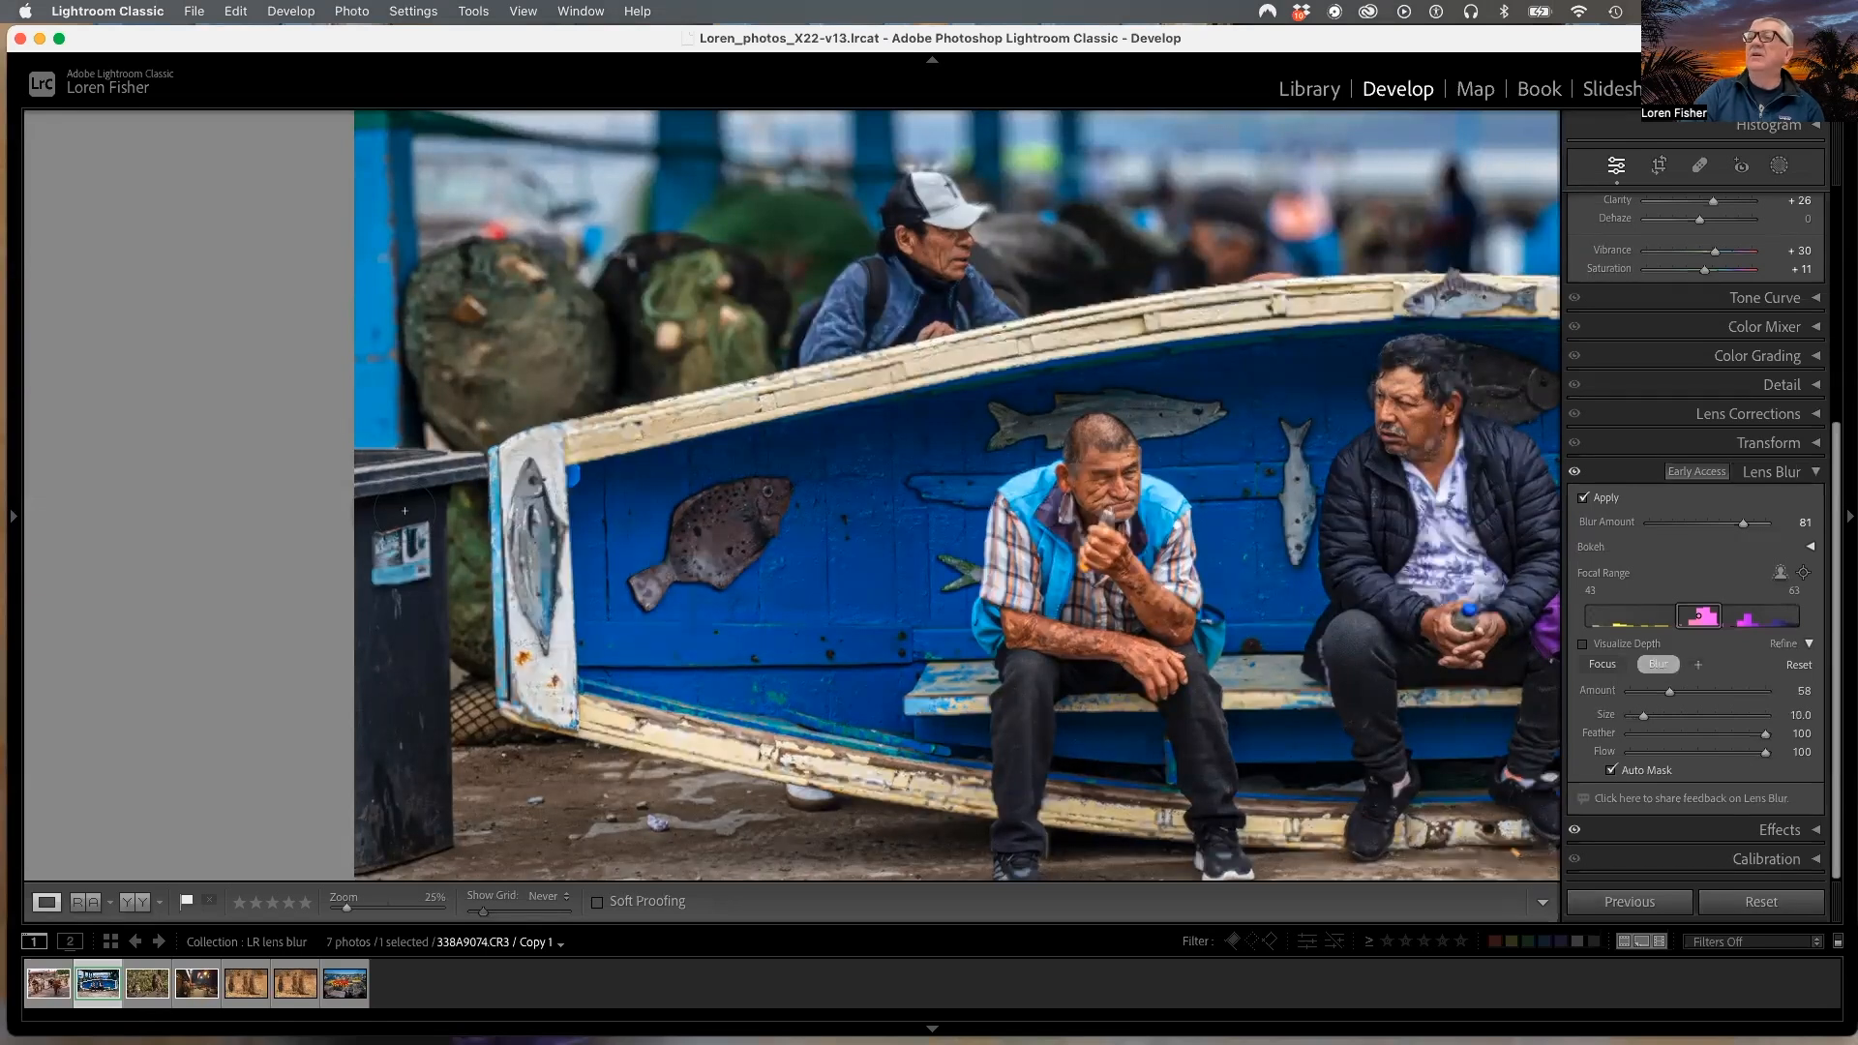
pyautogui.moveTo(364, 544)
pyautogui.mouseDown()
pyautogui.moveTo(376, 604)
pyautogui.moveTo(405, 630)
pyautogui.moveTo(418, 780)
pyautogui.moveTo(347, 852)
pyautogui.mouseUp()
pyautogui.moveTo(362, 586)
pyautogui.mouseDown()
pyautogui.moveTo(388, 532)
pyautogui.moveTo(407, 566)
pyautogui.moveTo(419, 529)
pyautogui.moveTo(434, 559)
pyautogui.moveTo(398, 478)
pyautogui.moveTo(358, 474)
pyautogui.moveTo(381, 481)
pyautogui.moveTo(380, 583)
pyautogui.mouseUp()
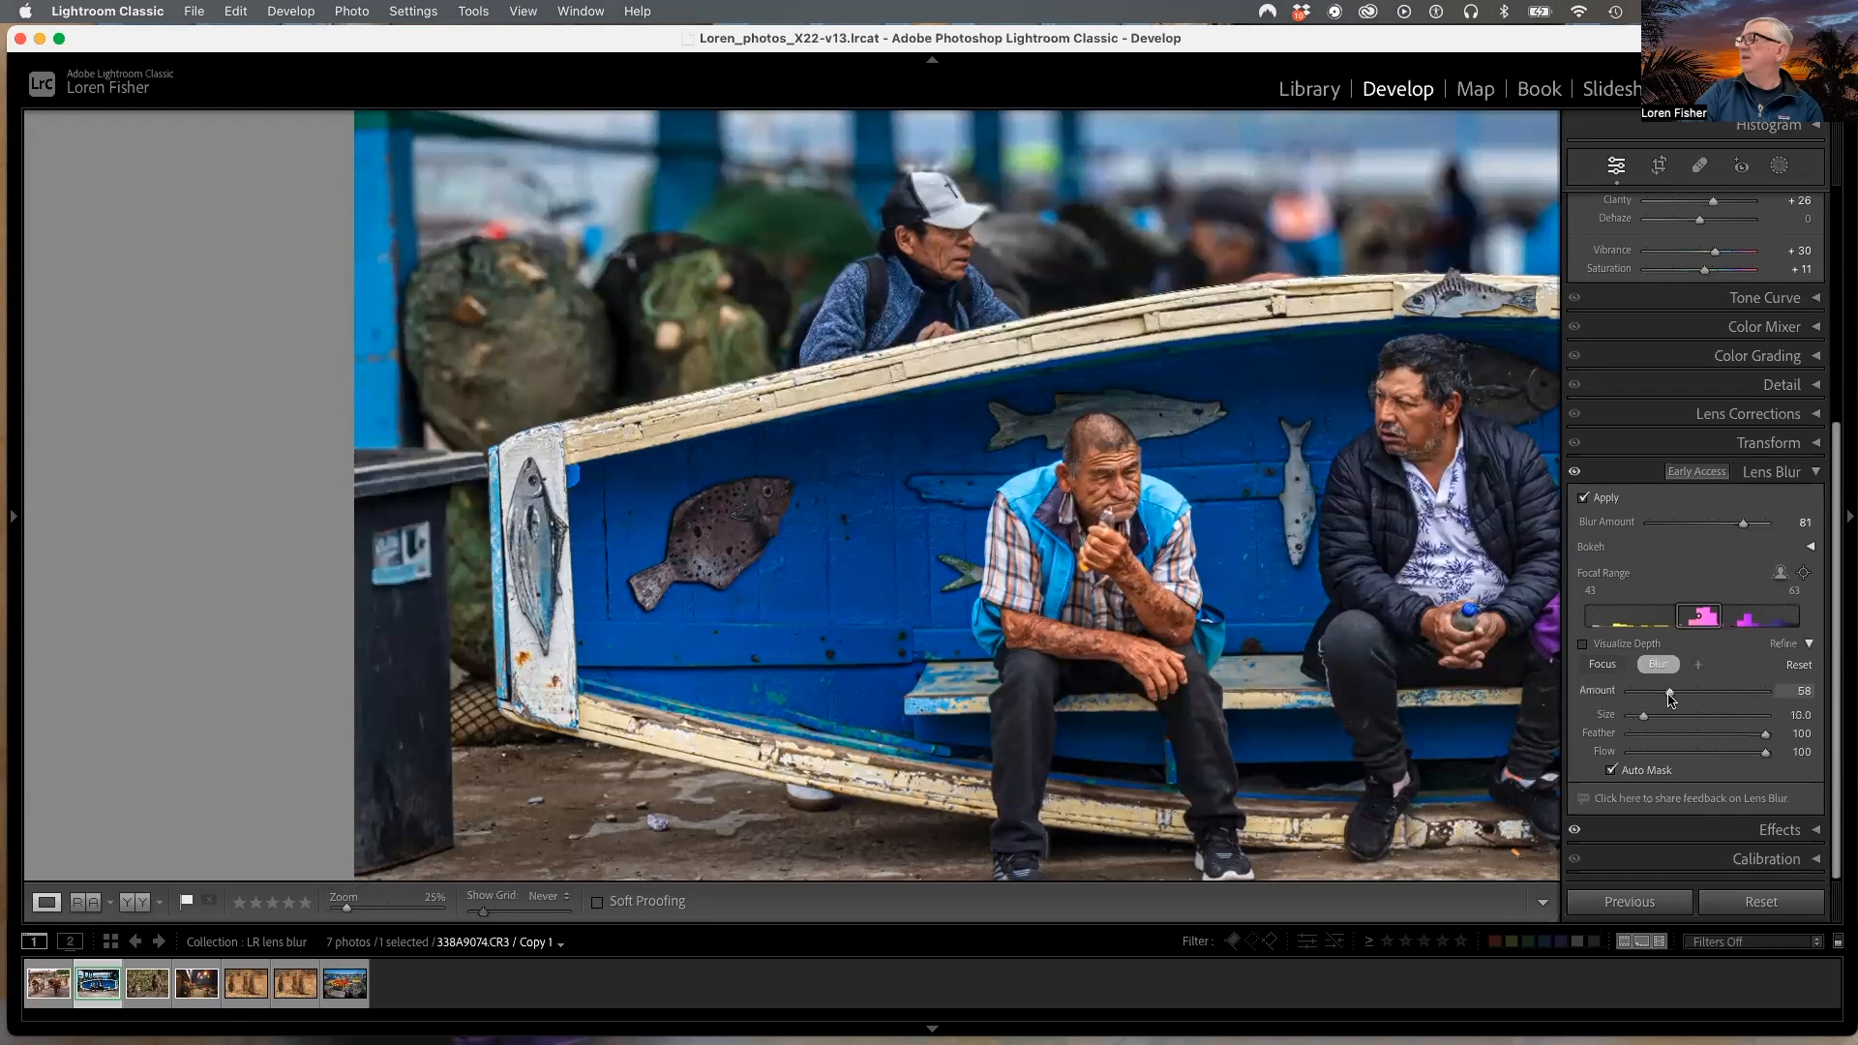
pyautogui.moveTo(1669, 693); pyautogui.dragTo(1767, 693)
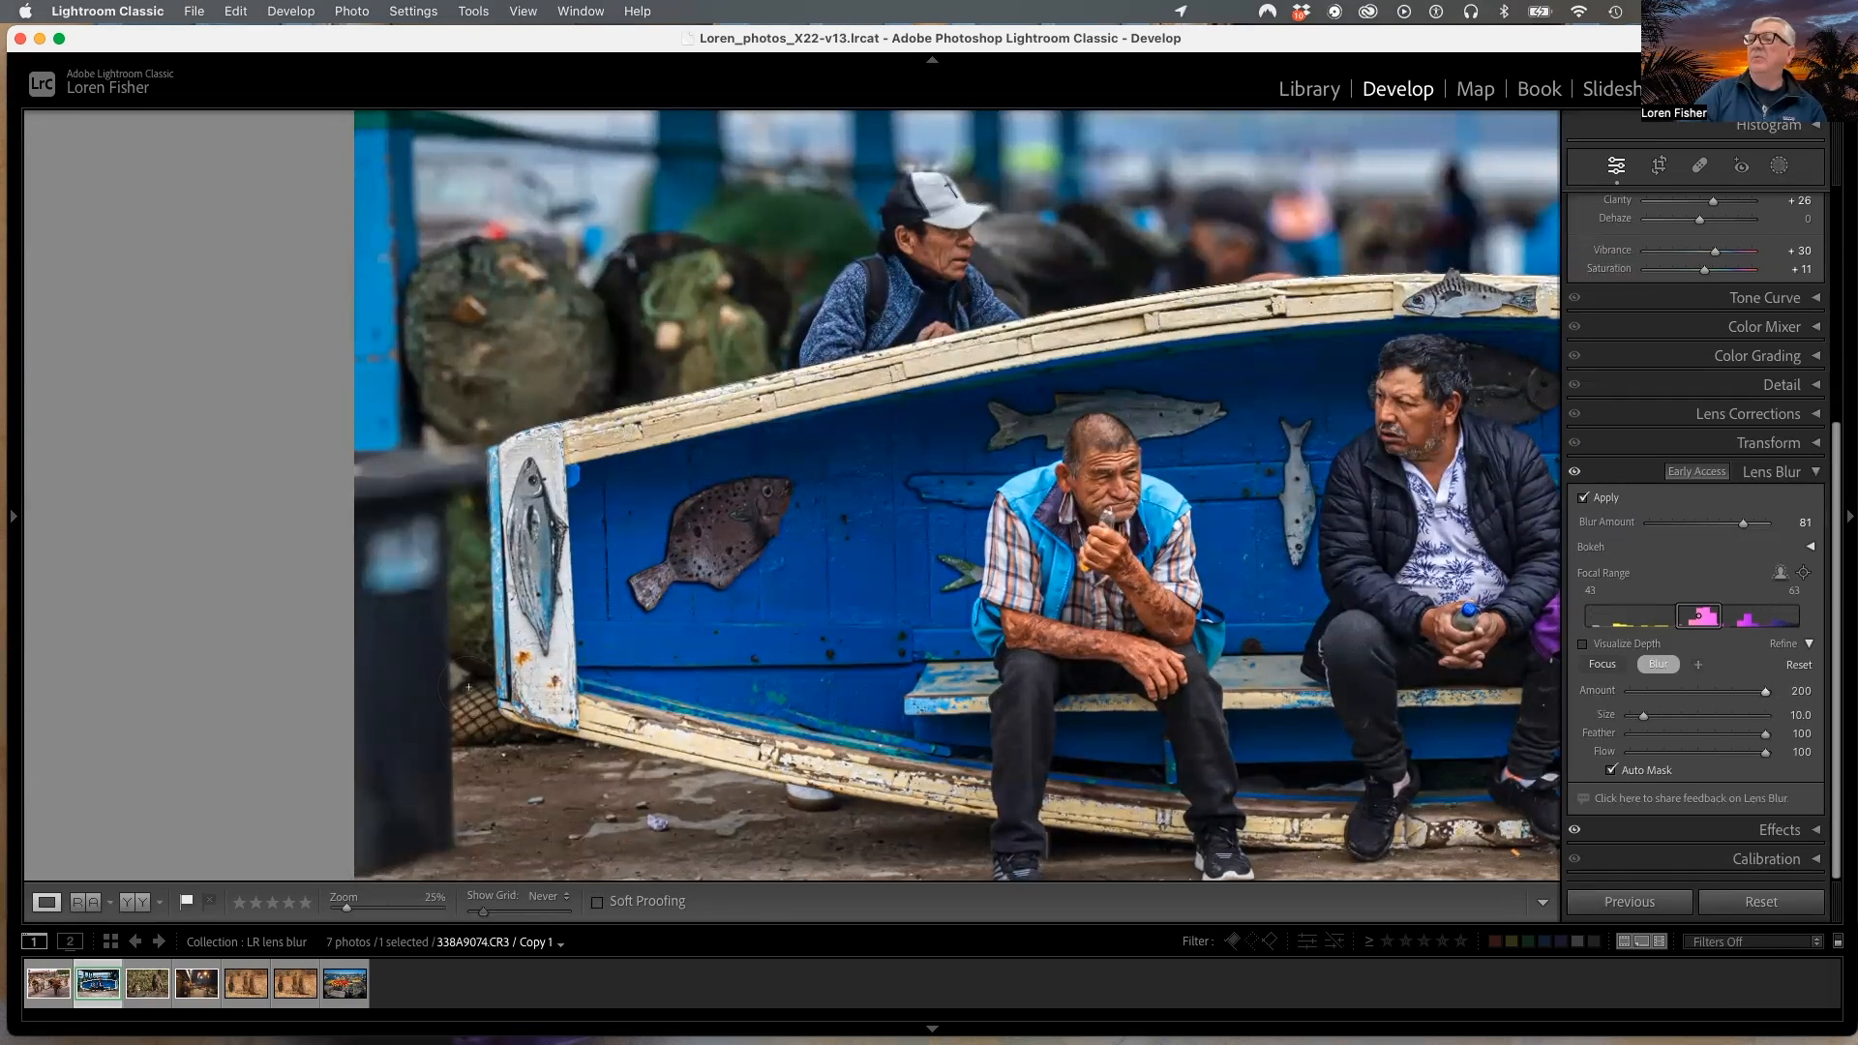
# Step: Reduce the Blur brush size to 7.0 and paint blur over the gap between the trash bin and the boat
pyautogui.press('[')
pyautogui.moveTo(471, 693)
pyautogui.mouseDown()
pyautogui.moveTo(493, 723)
pyautogui.moveTo(481, 738)
pyautogui.moveTo(487, 573)
pyautogui.moveTo(464, 497)
pyautogui.mouseUp()
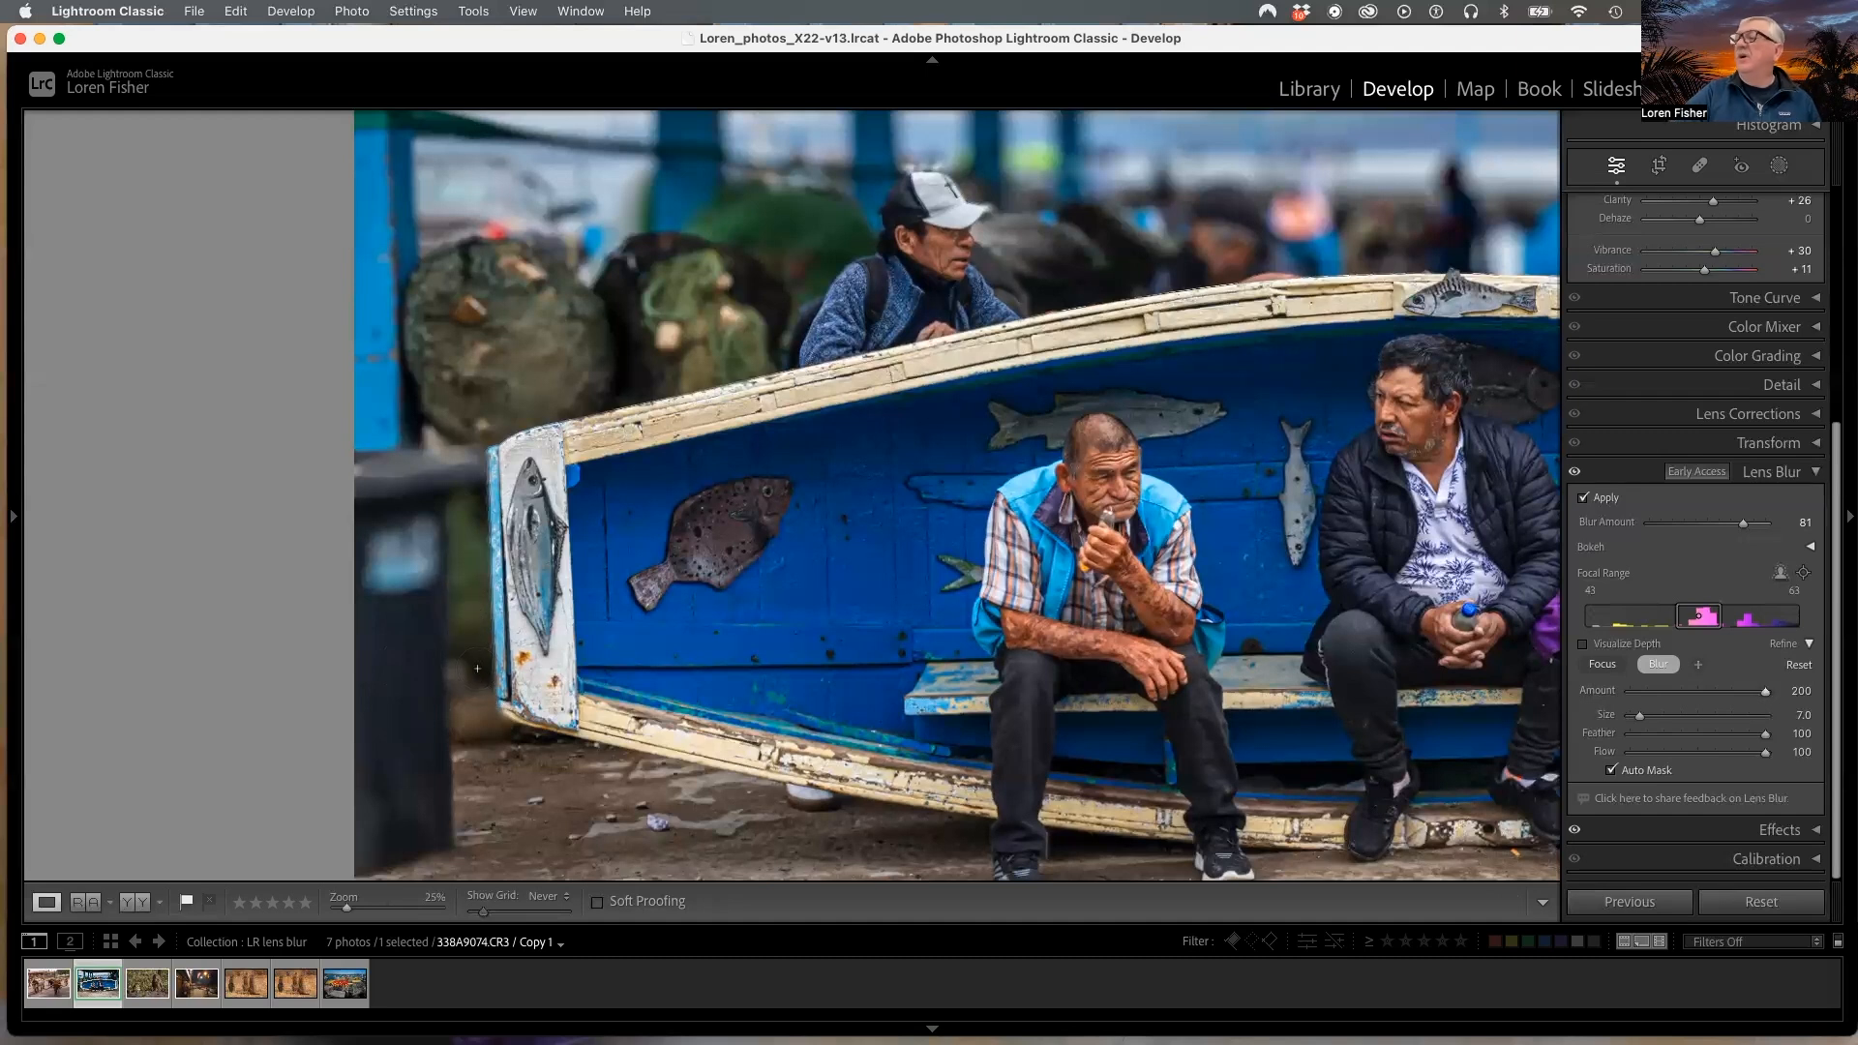
# Step: Paint blur onto the white end panel of the boat and erase it from there
pyautogui.moveTo(501, 665); pyautogui.dragTo(503, 592)
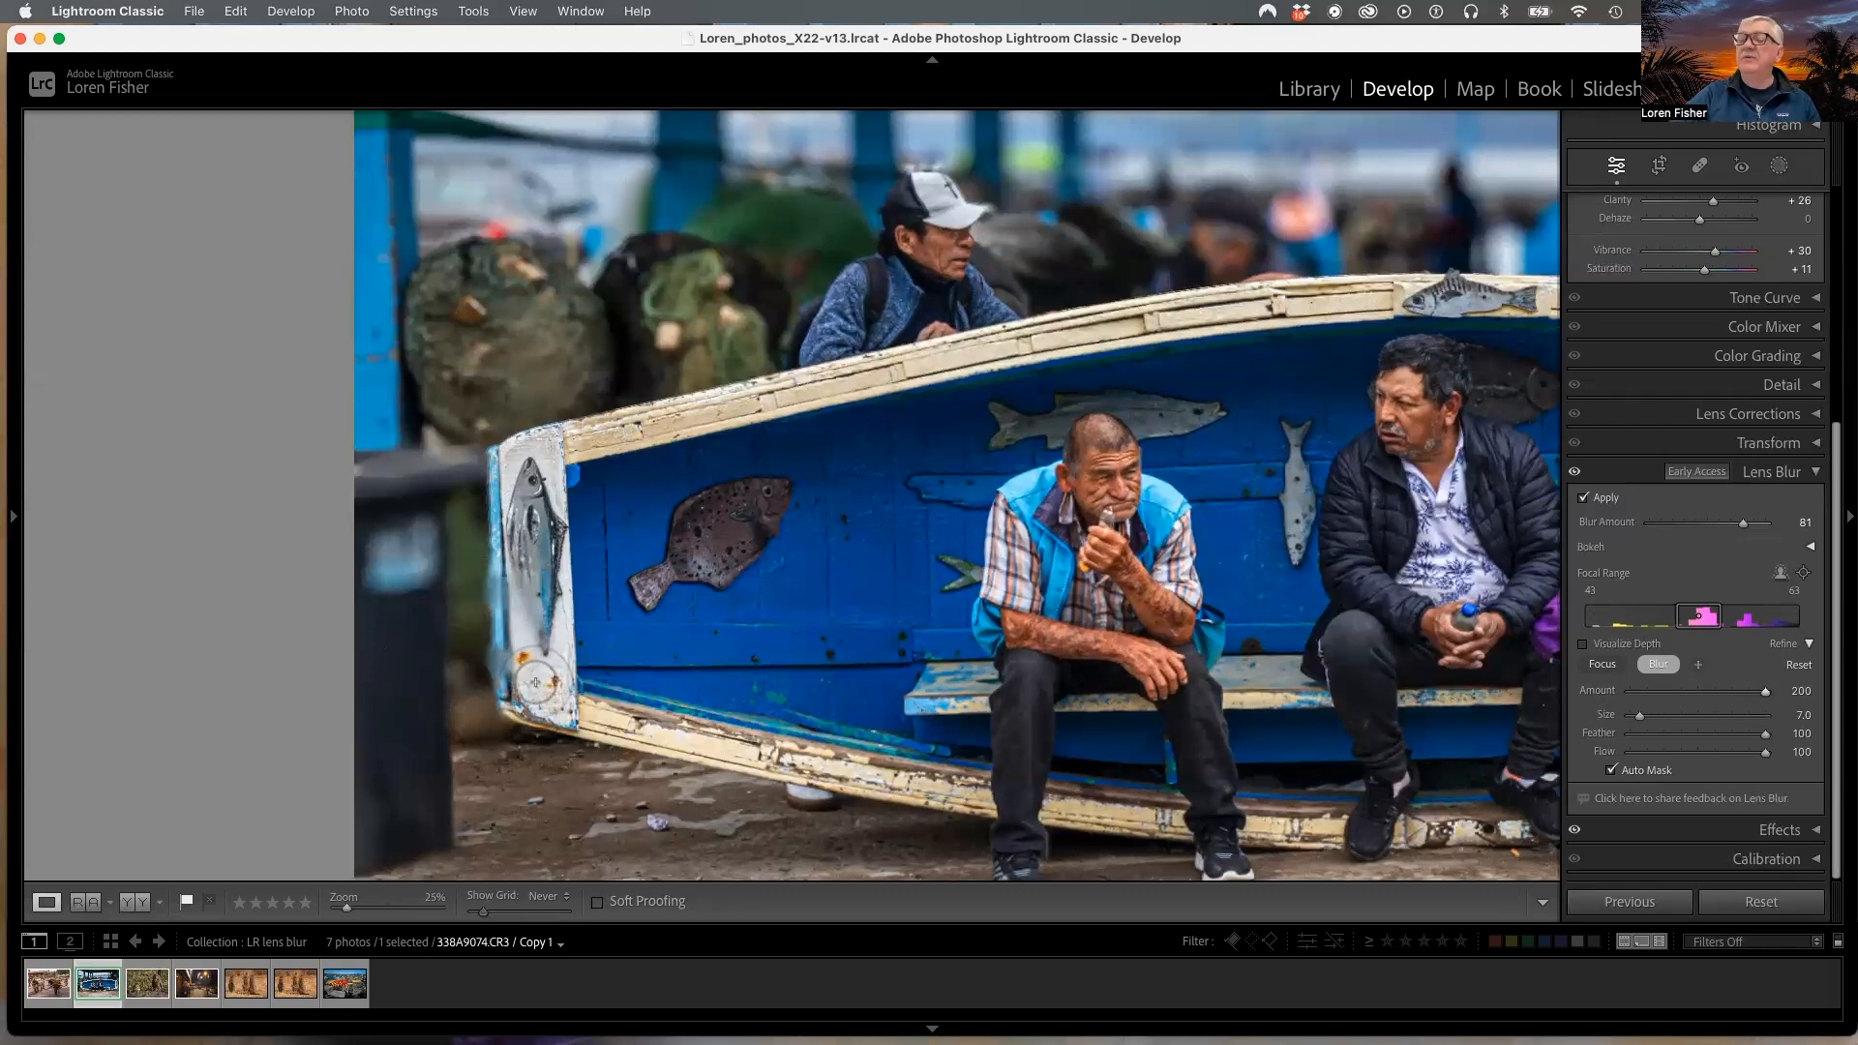
pyautogui.press('alt')
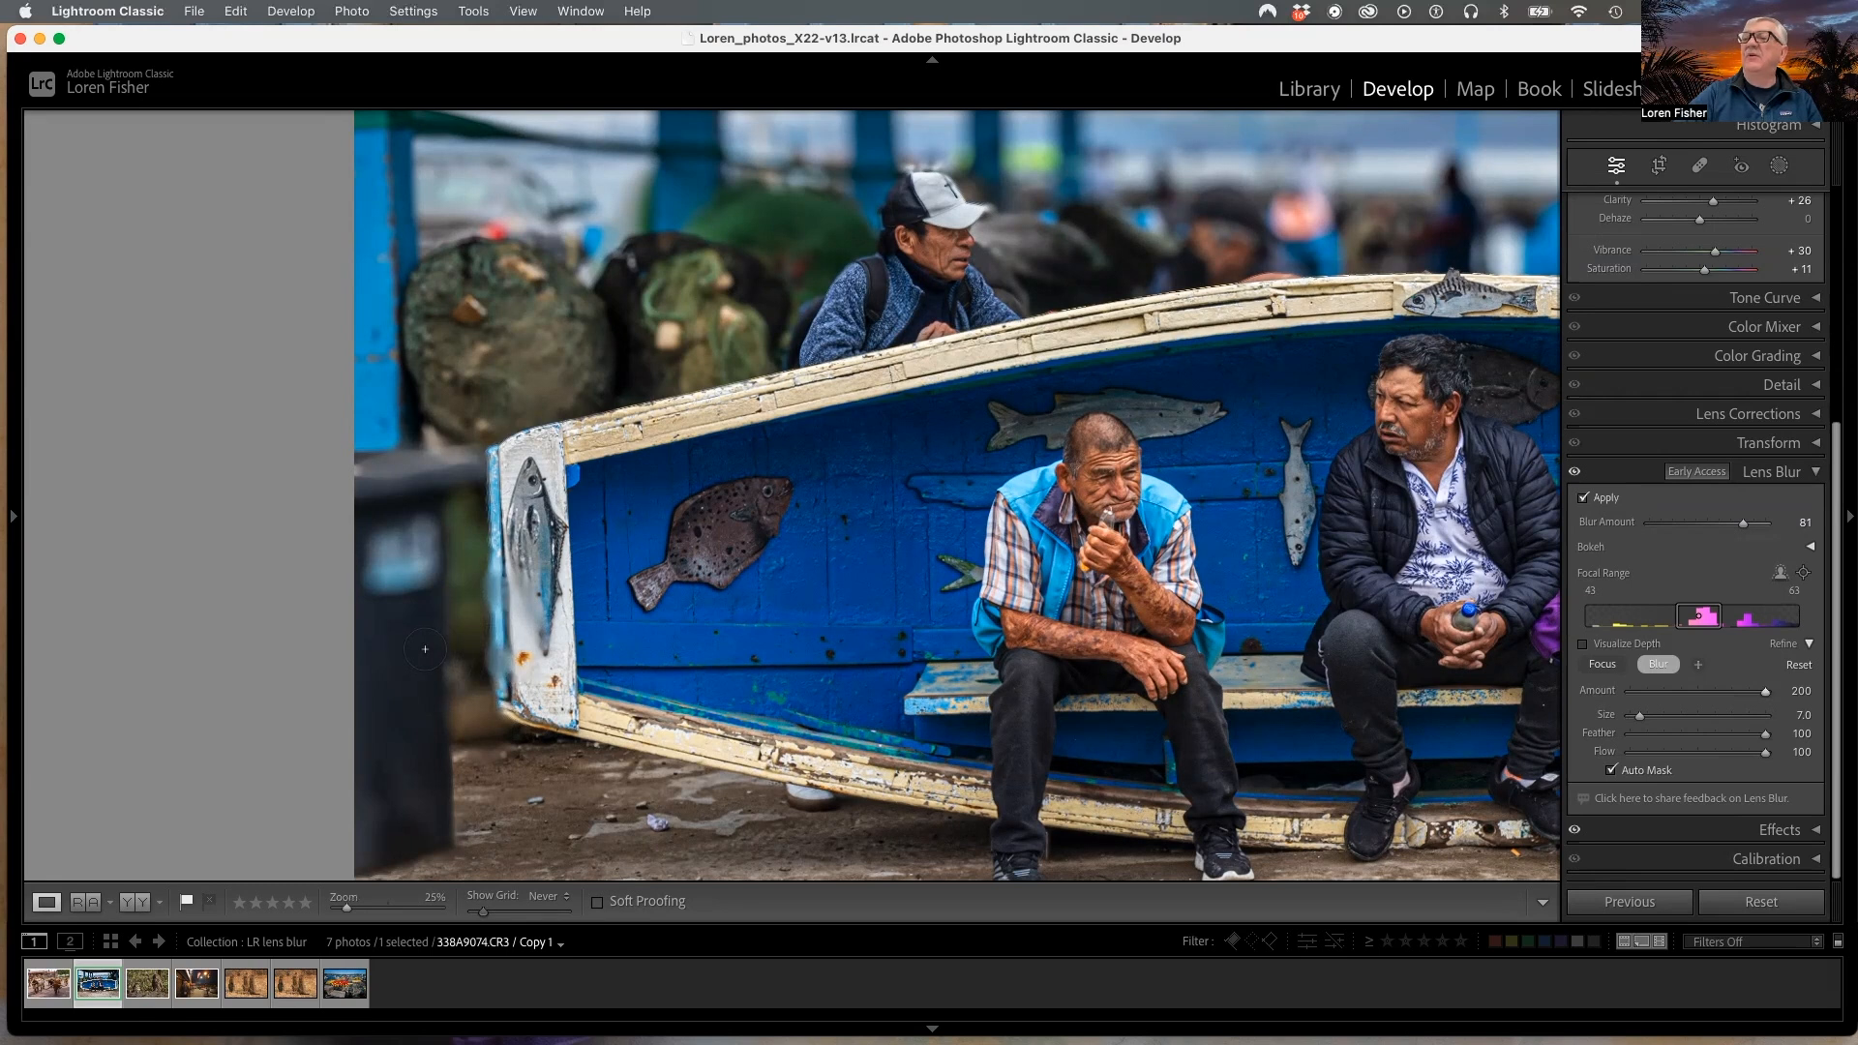
pyautogui.press('alt')
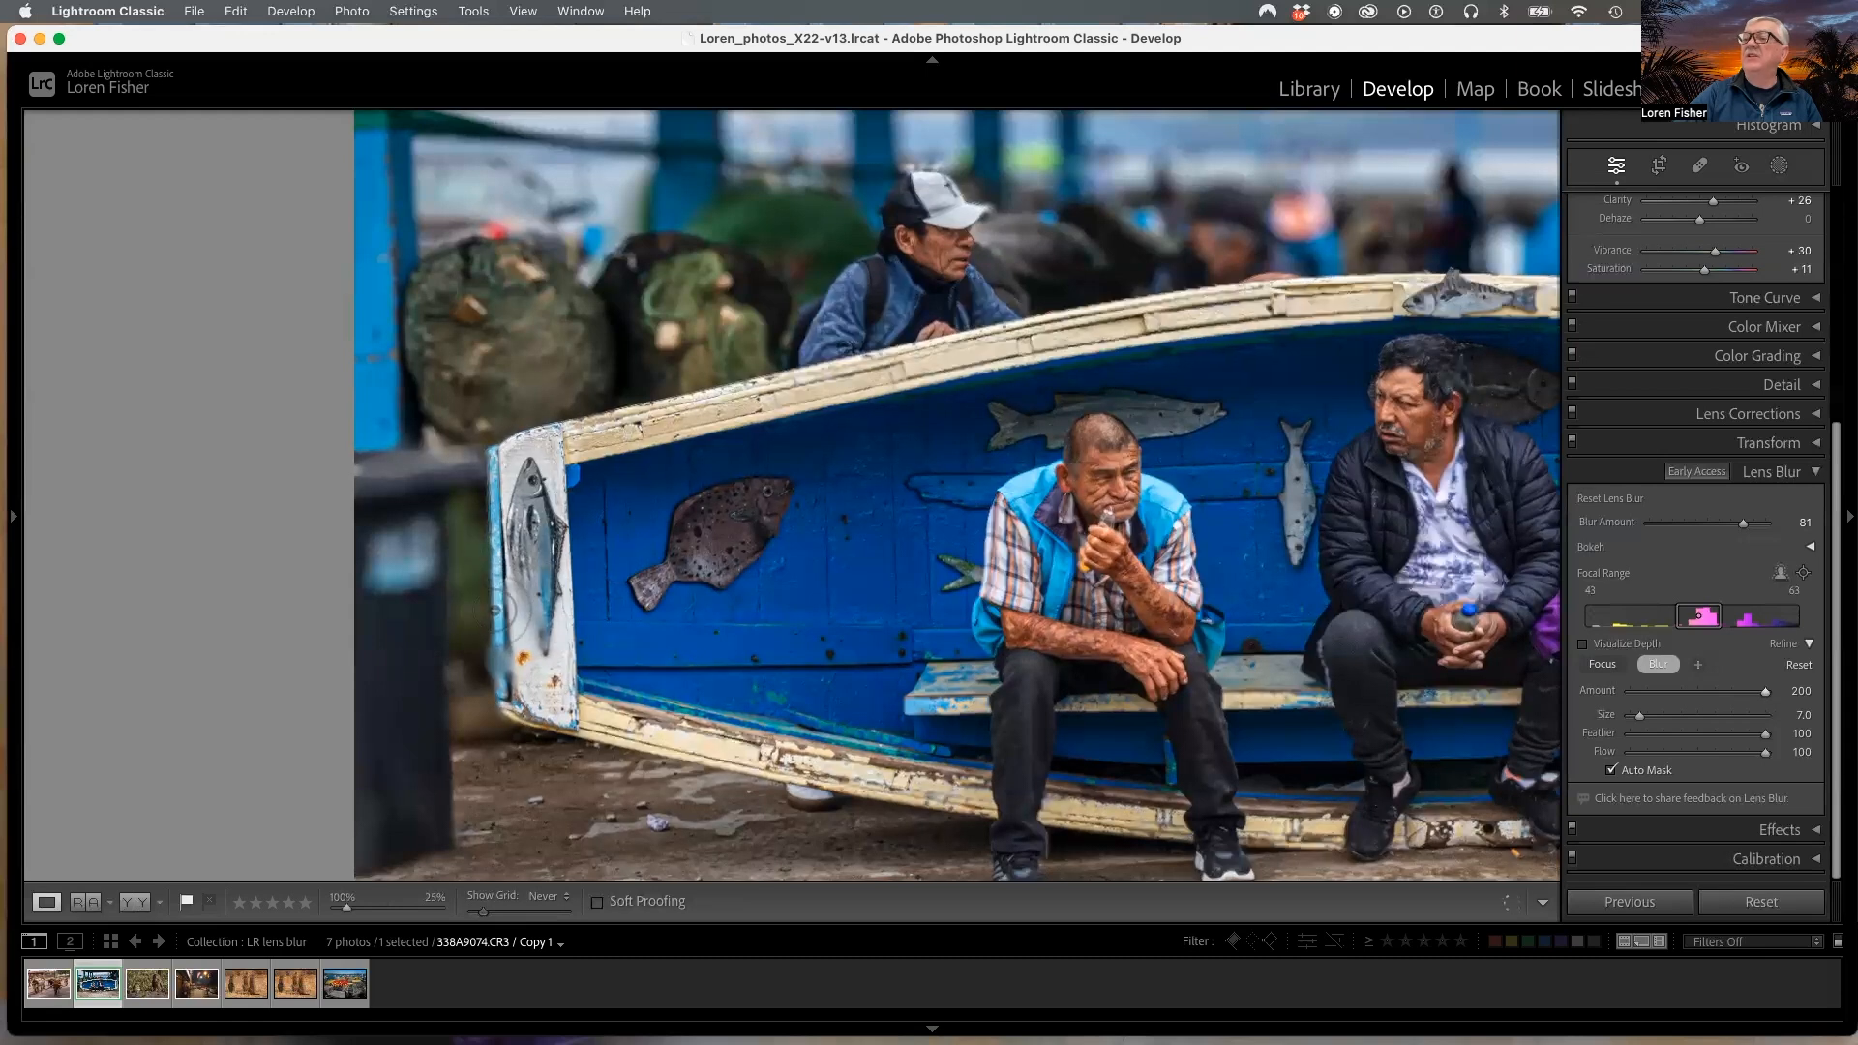
pyautogui.moveTo(508, 696)
pyautogui.mouseDown()
pyautogui.moveTo(546, 604)
pyautogui.moveTo(555, 689)
pyautogui.moveTo(521, 478)
pyautogui.moveTo(526, 510)
pyautogui.moveTo(551, 465)
pyautogui.moveTo(531, 471)
pyautogui.mouseUp()
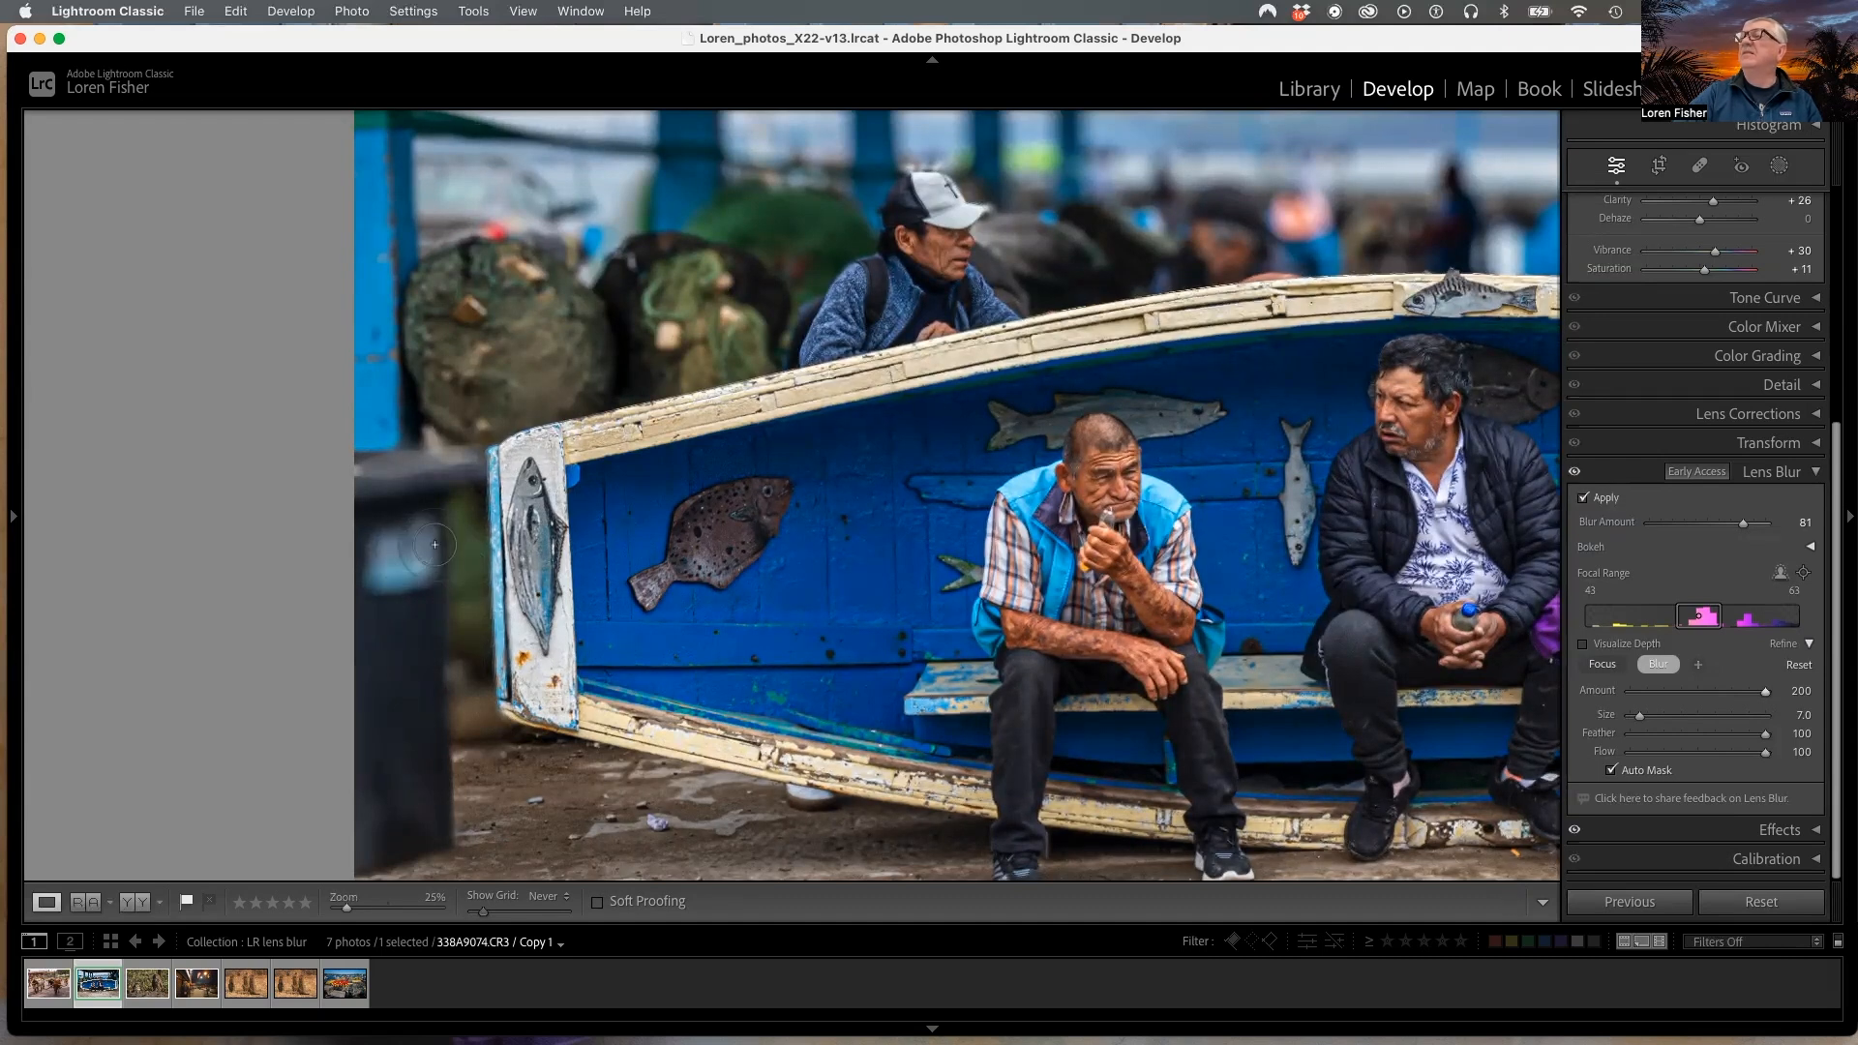
# Step: Erase the blur from the sticker on the trash bin and return to a view of the whole photo
pyautogui.press('alt')
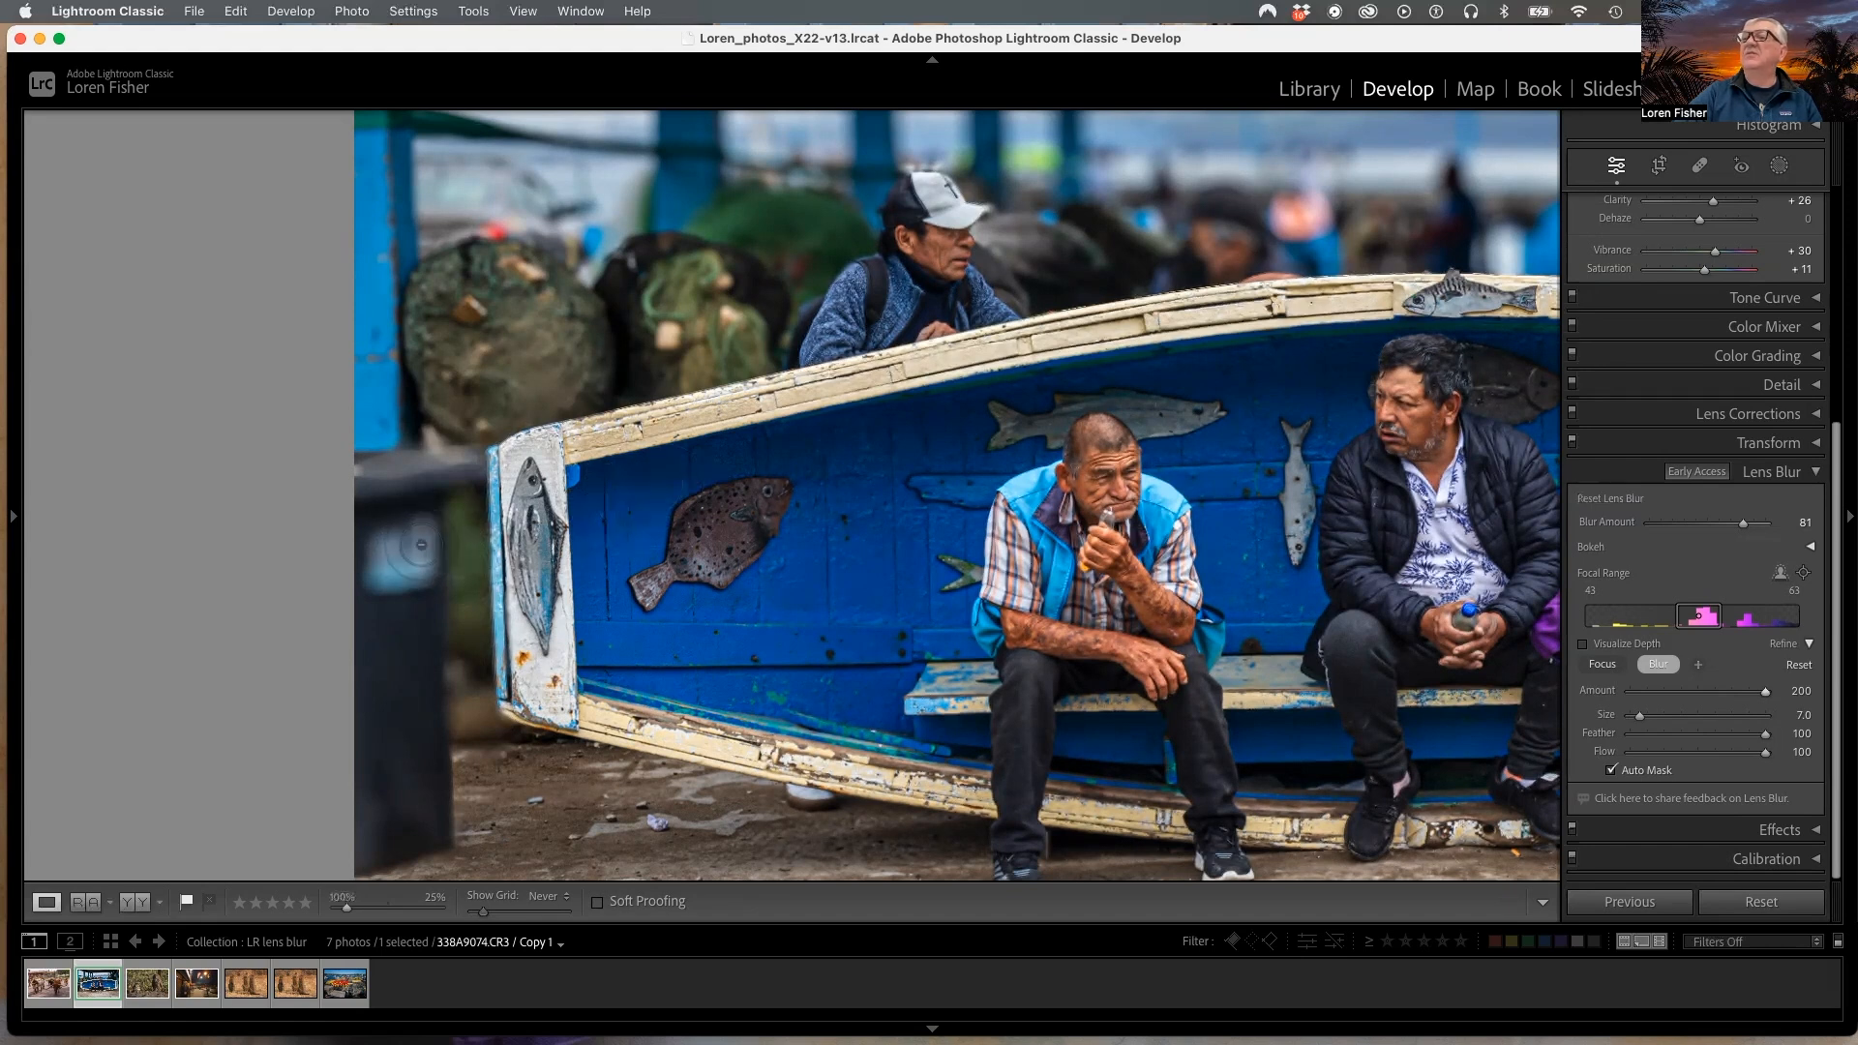
pyautogui.moveTo(421, 545)
pyautogui.mouseDown()
pyautogui.moveTo(388, 551)
pyautogui.moveTo(388, 579)
pyautogui.moveTo(417, 547)
pyautogui.moveTo(391, 544)
pyautogui.mouseUp()
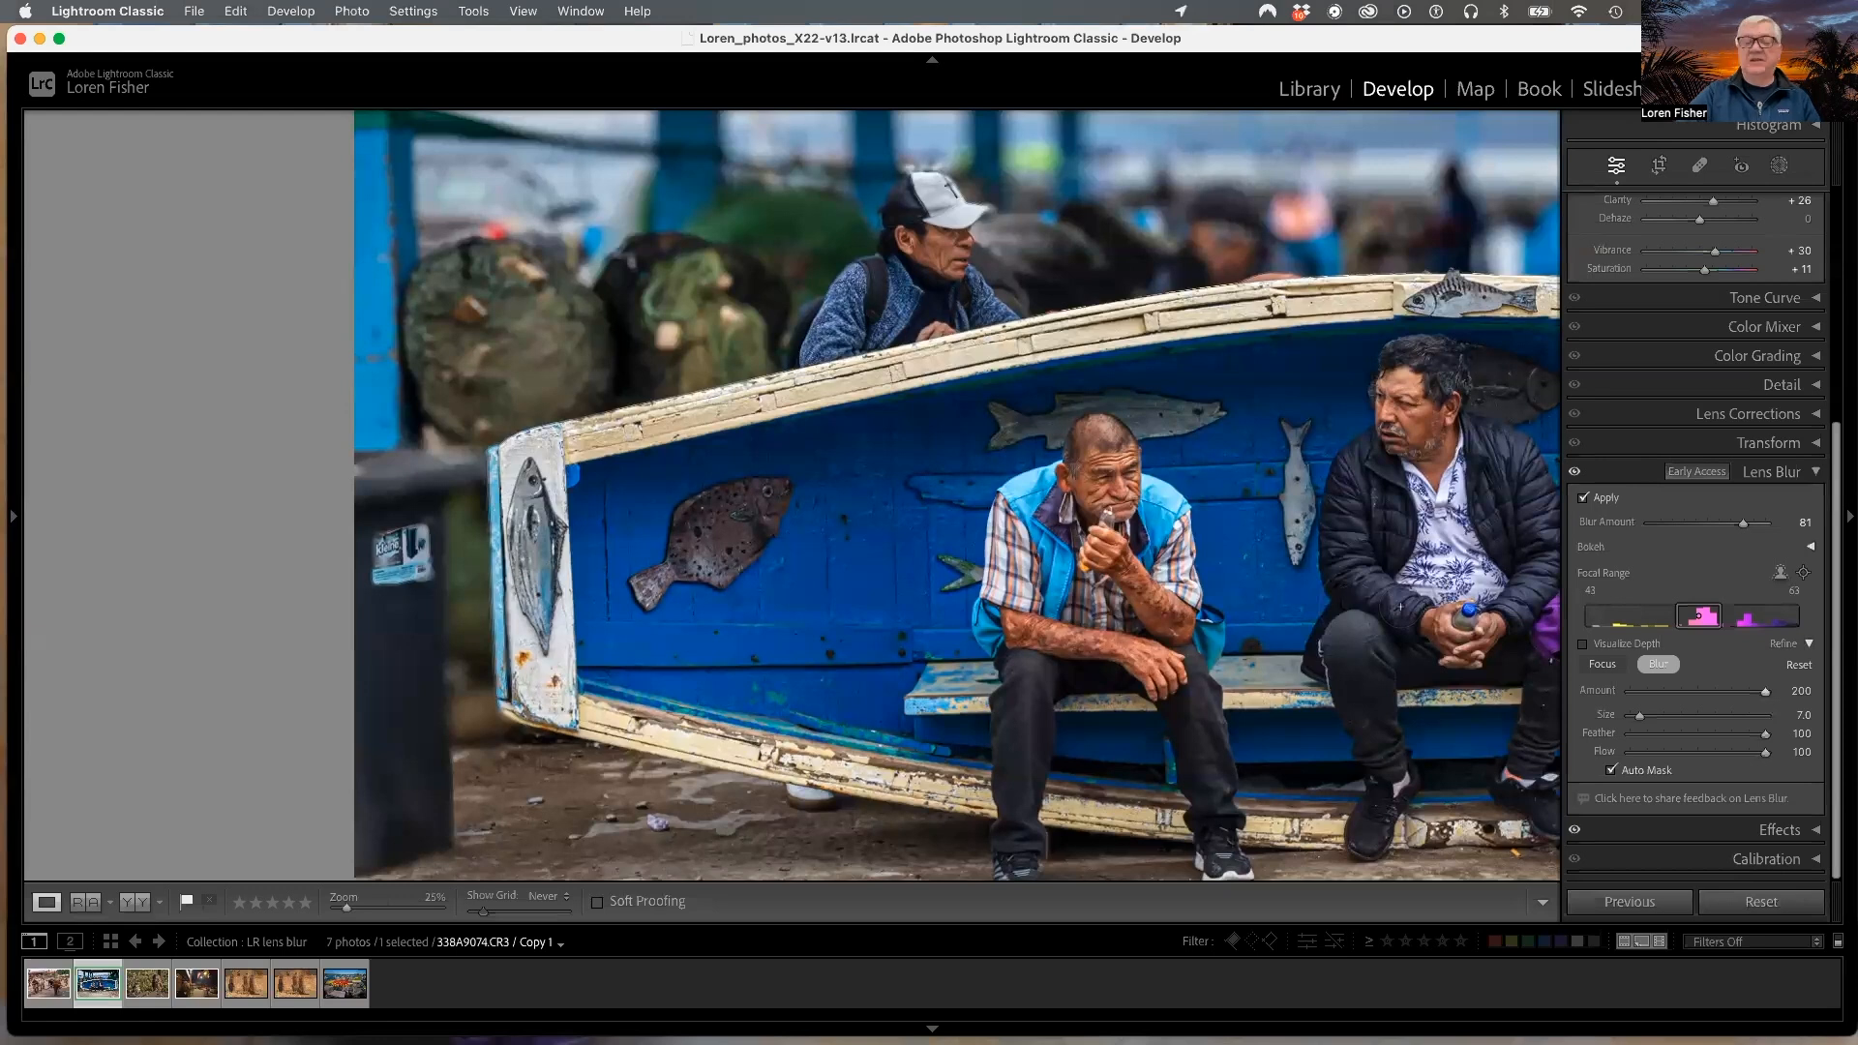
pyautogui.press('super+minus')
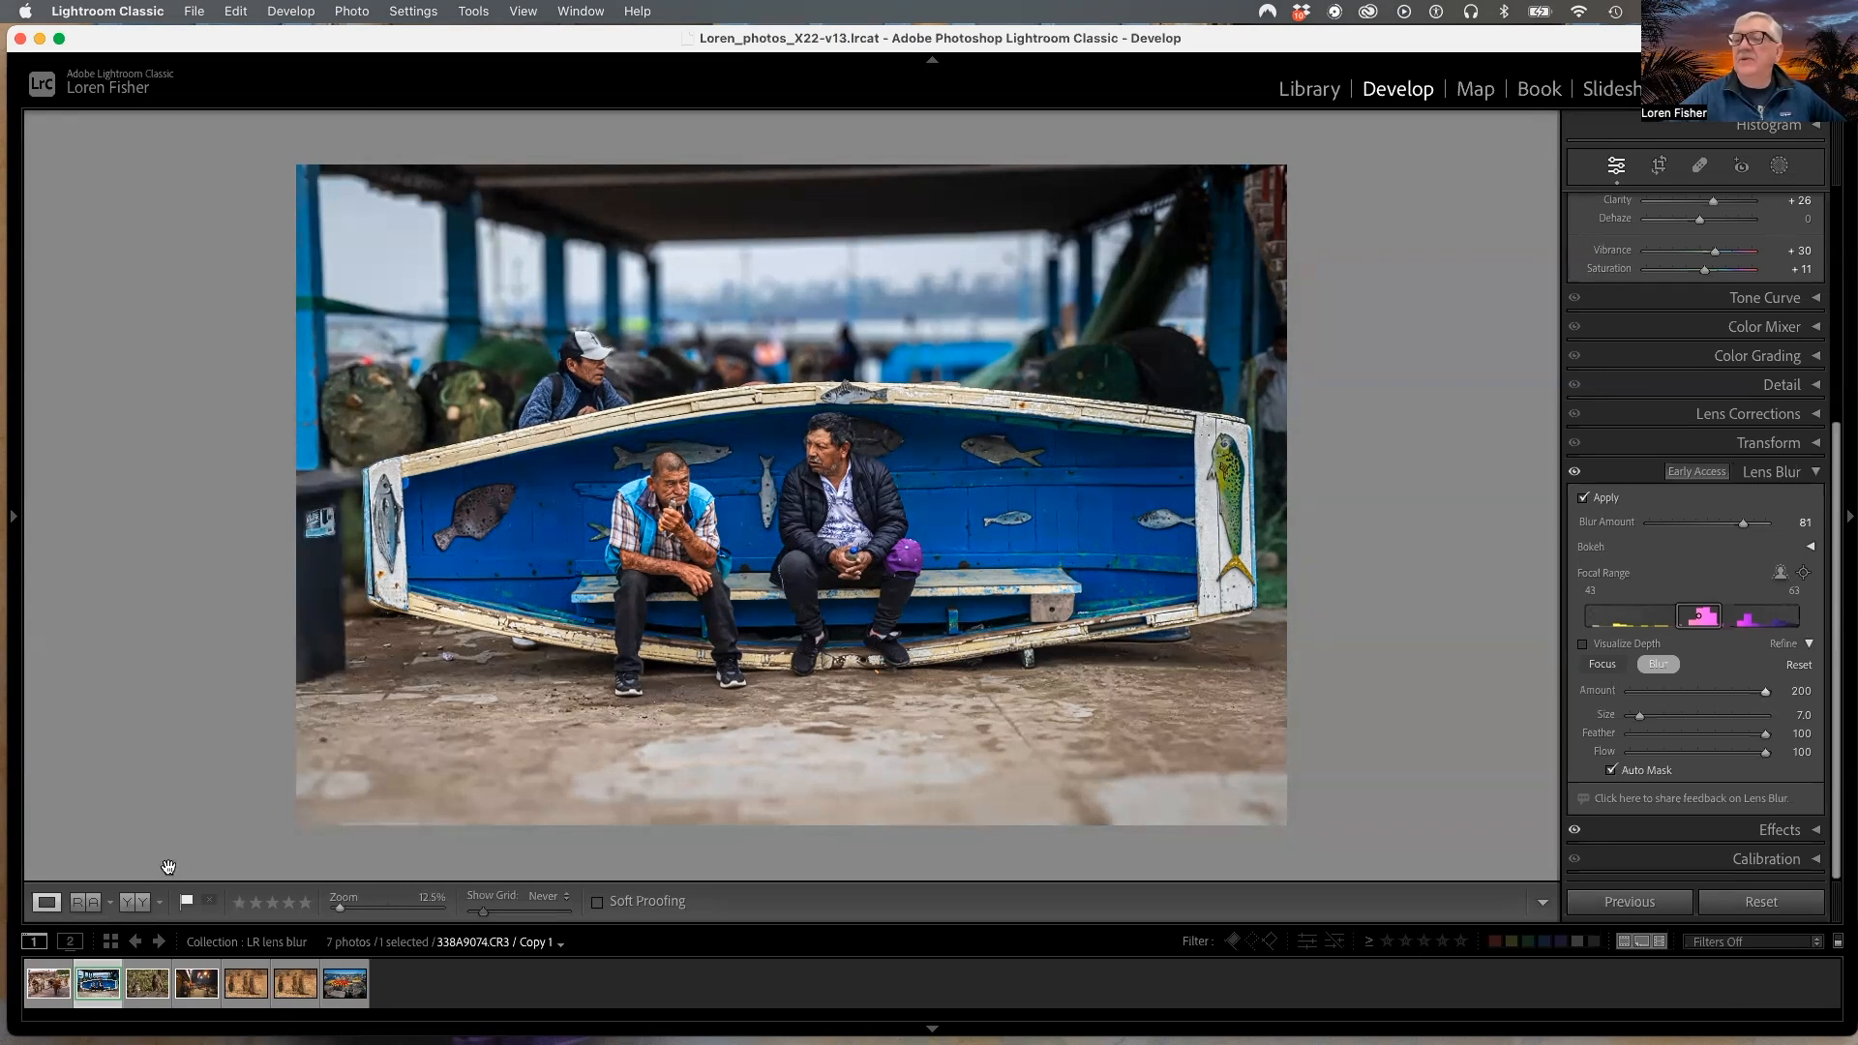
# Step: Open the night street photo of the man in the doorway, apply Lens Blur and set the blur amount to 39
pyautogui.click(198, 983)
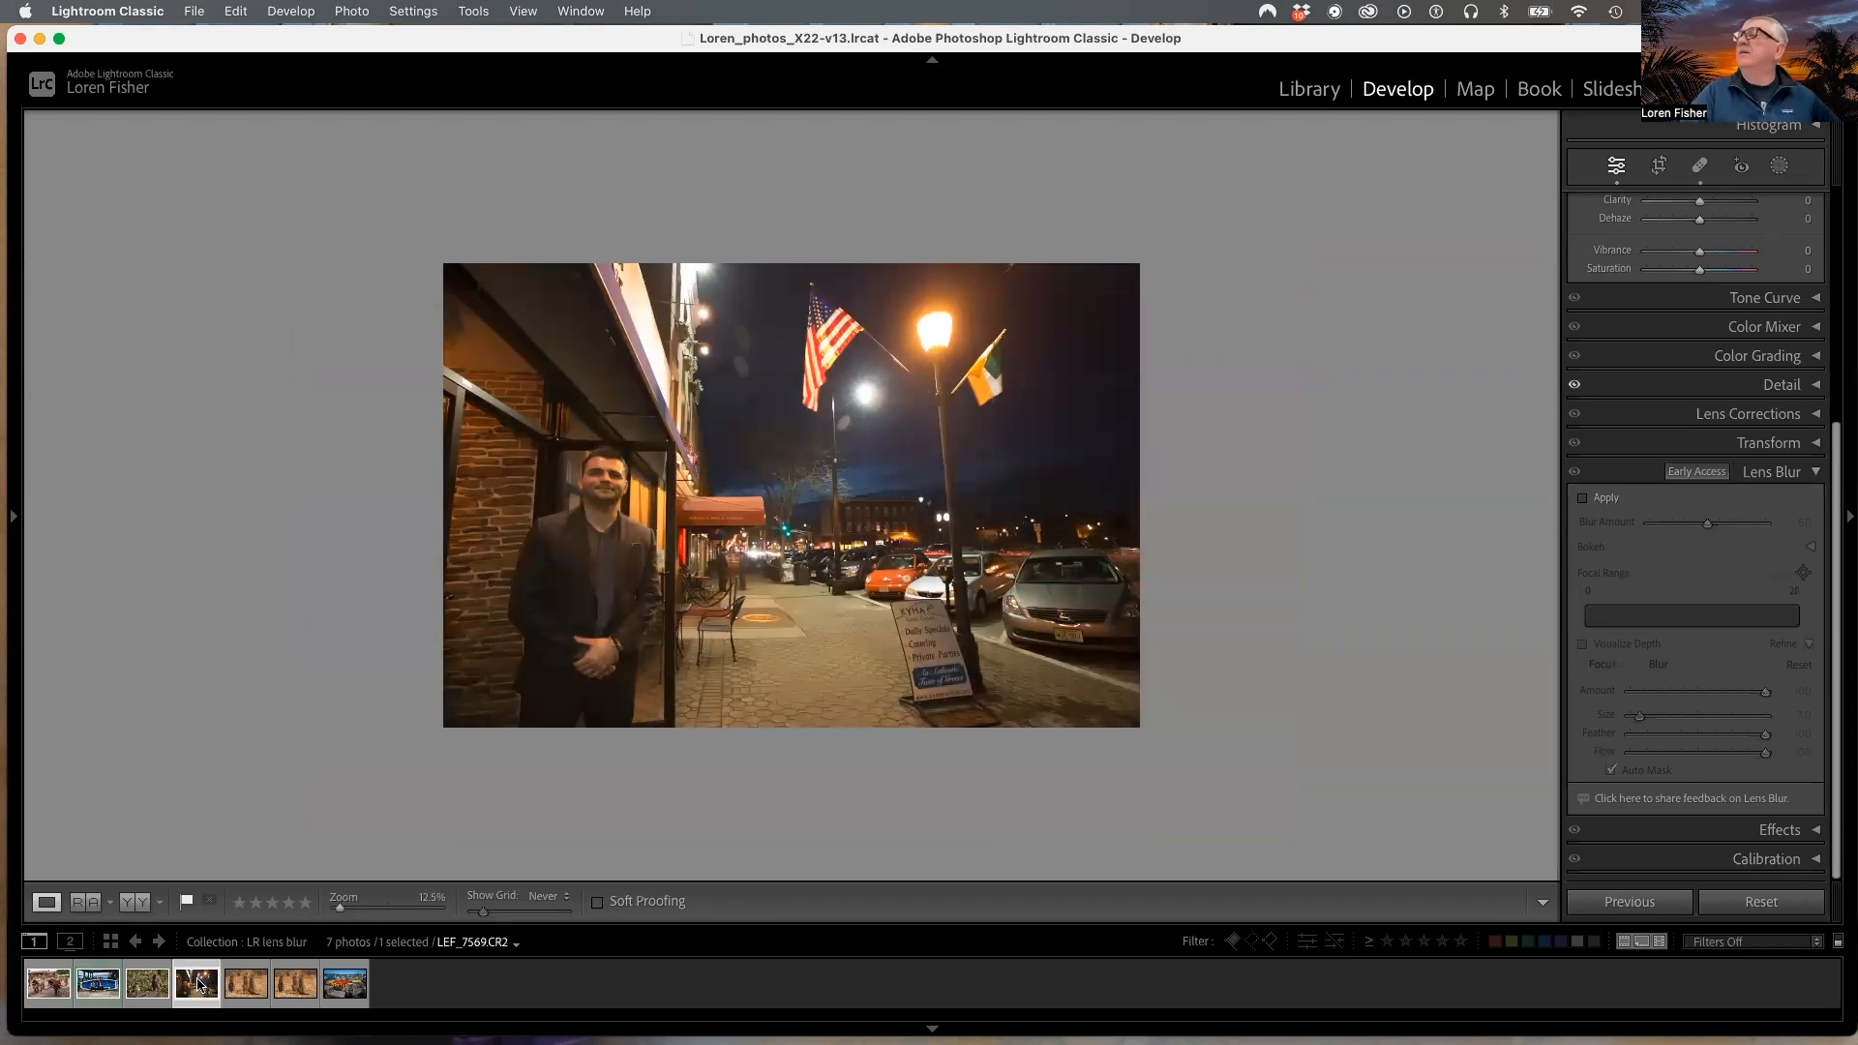
pyautogui.press('super+equal')
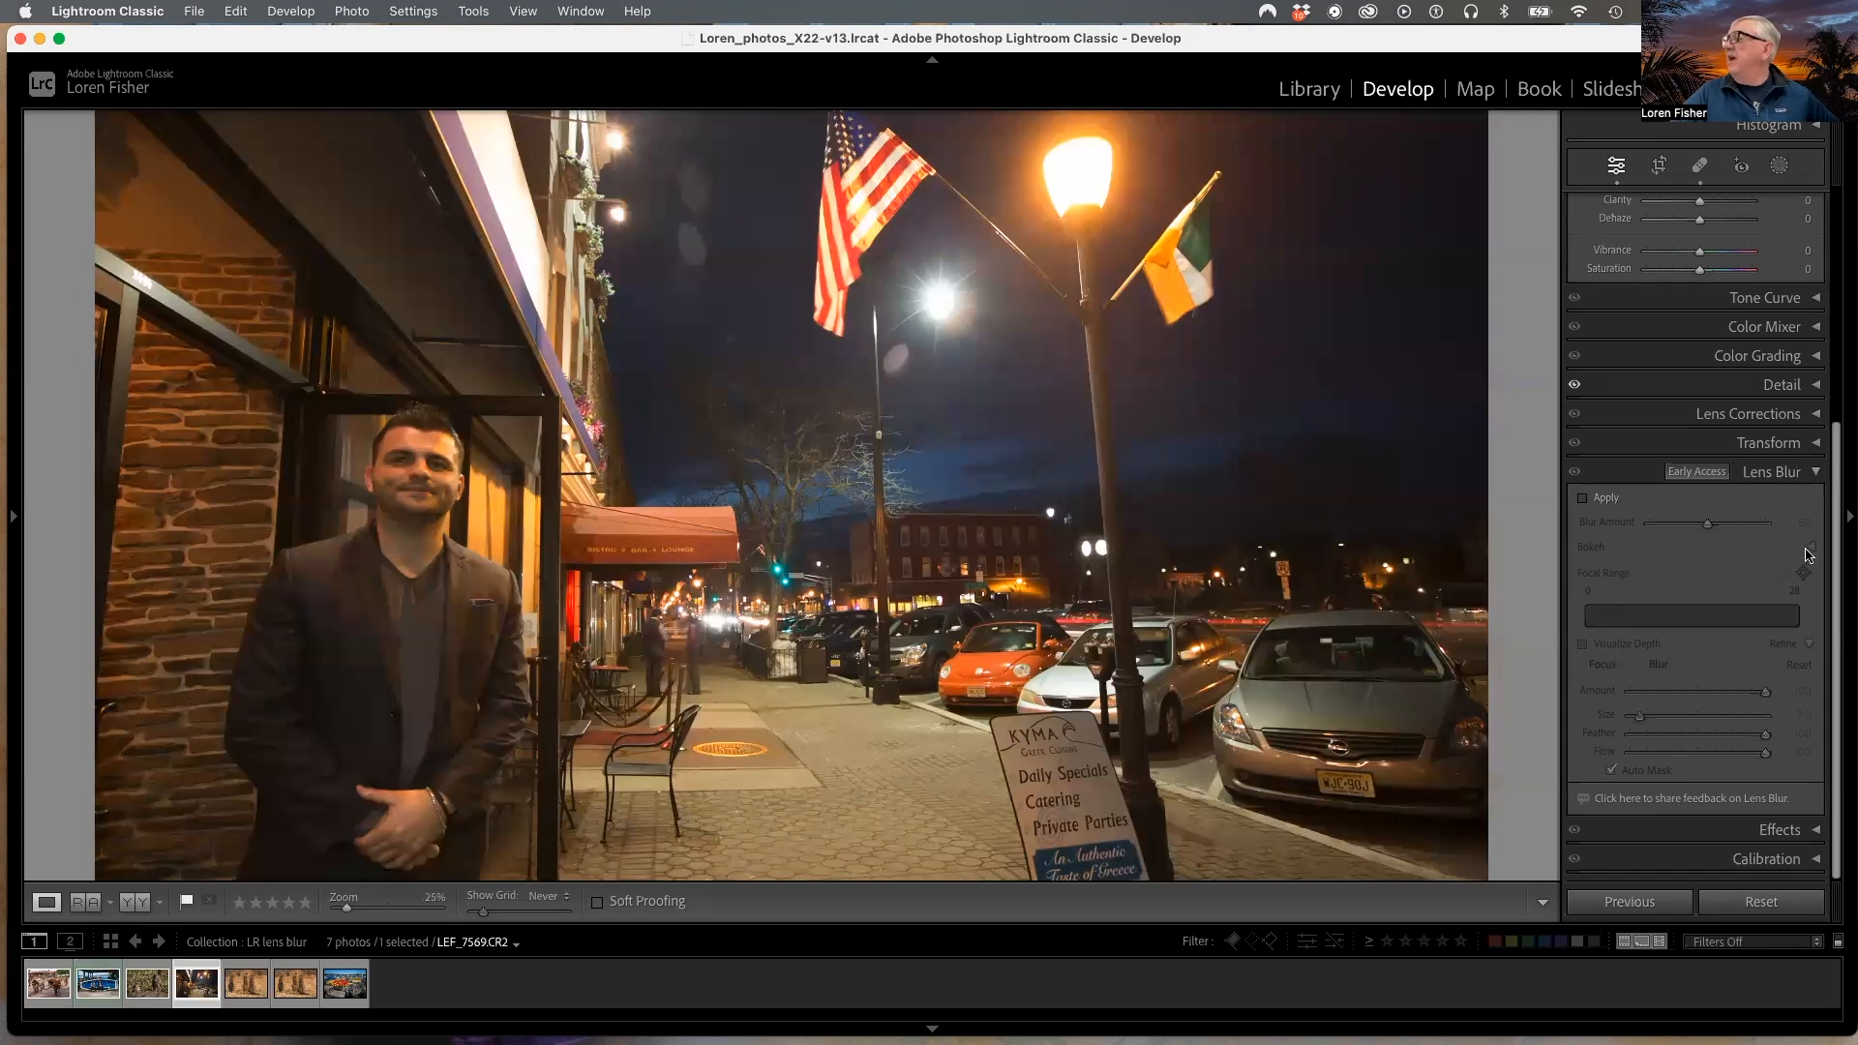
pyautogui.click(1583, 498)
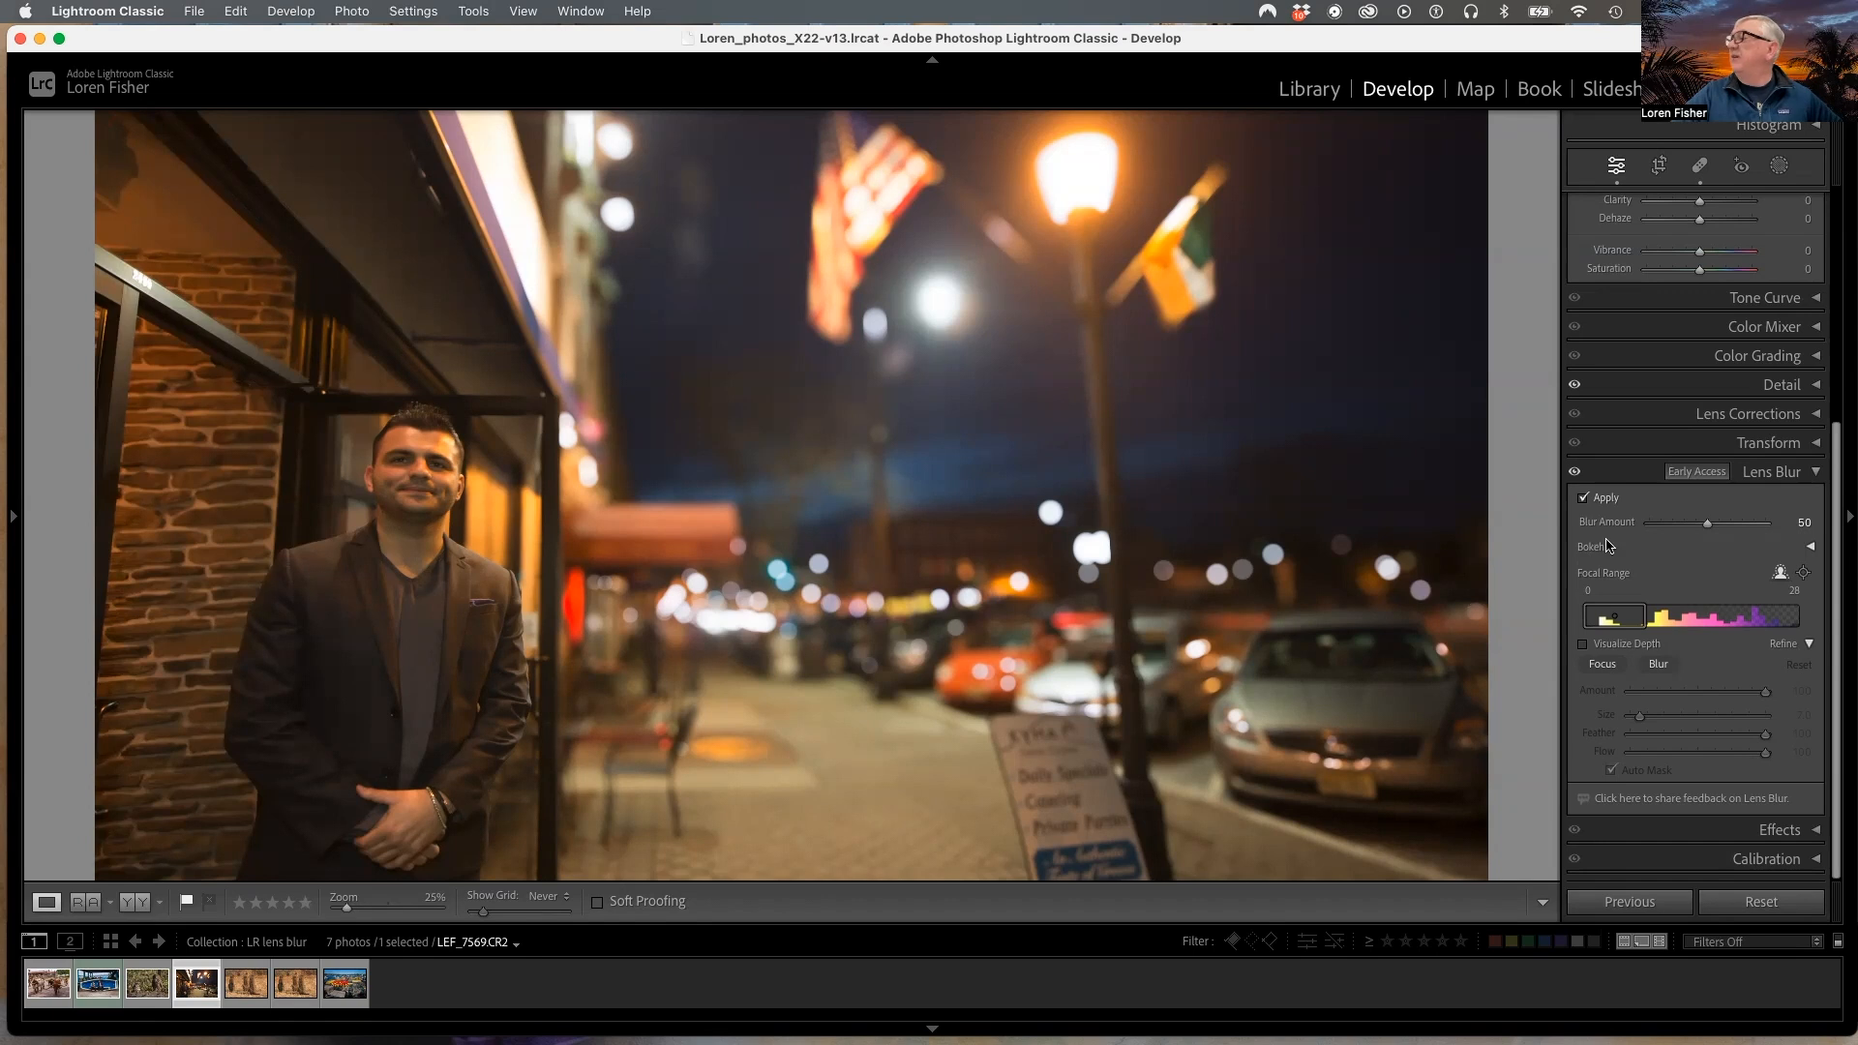
pyautogui.moveTo(1708, 527); pyautogui.dragTo(1696, 538)
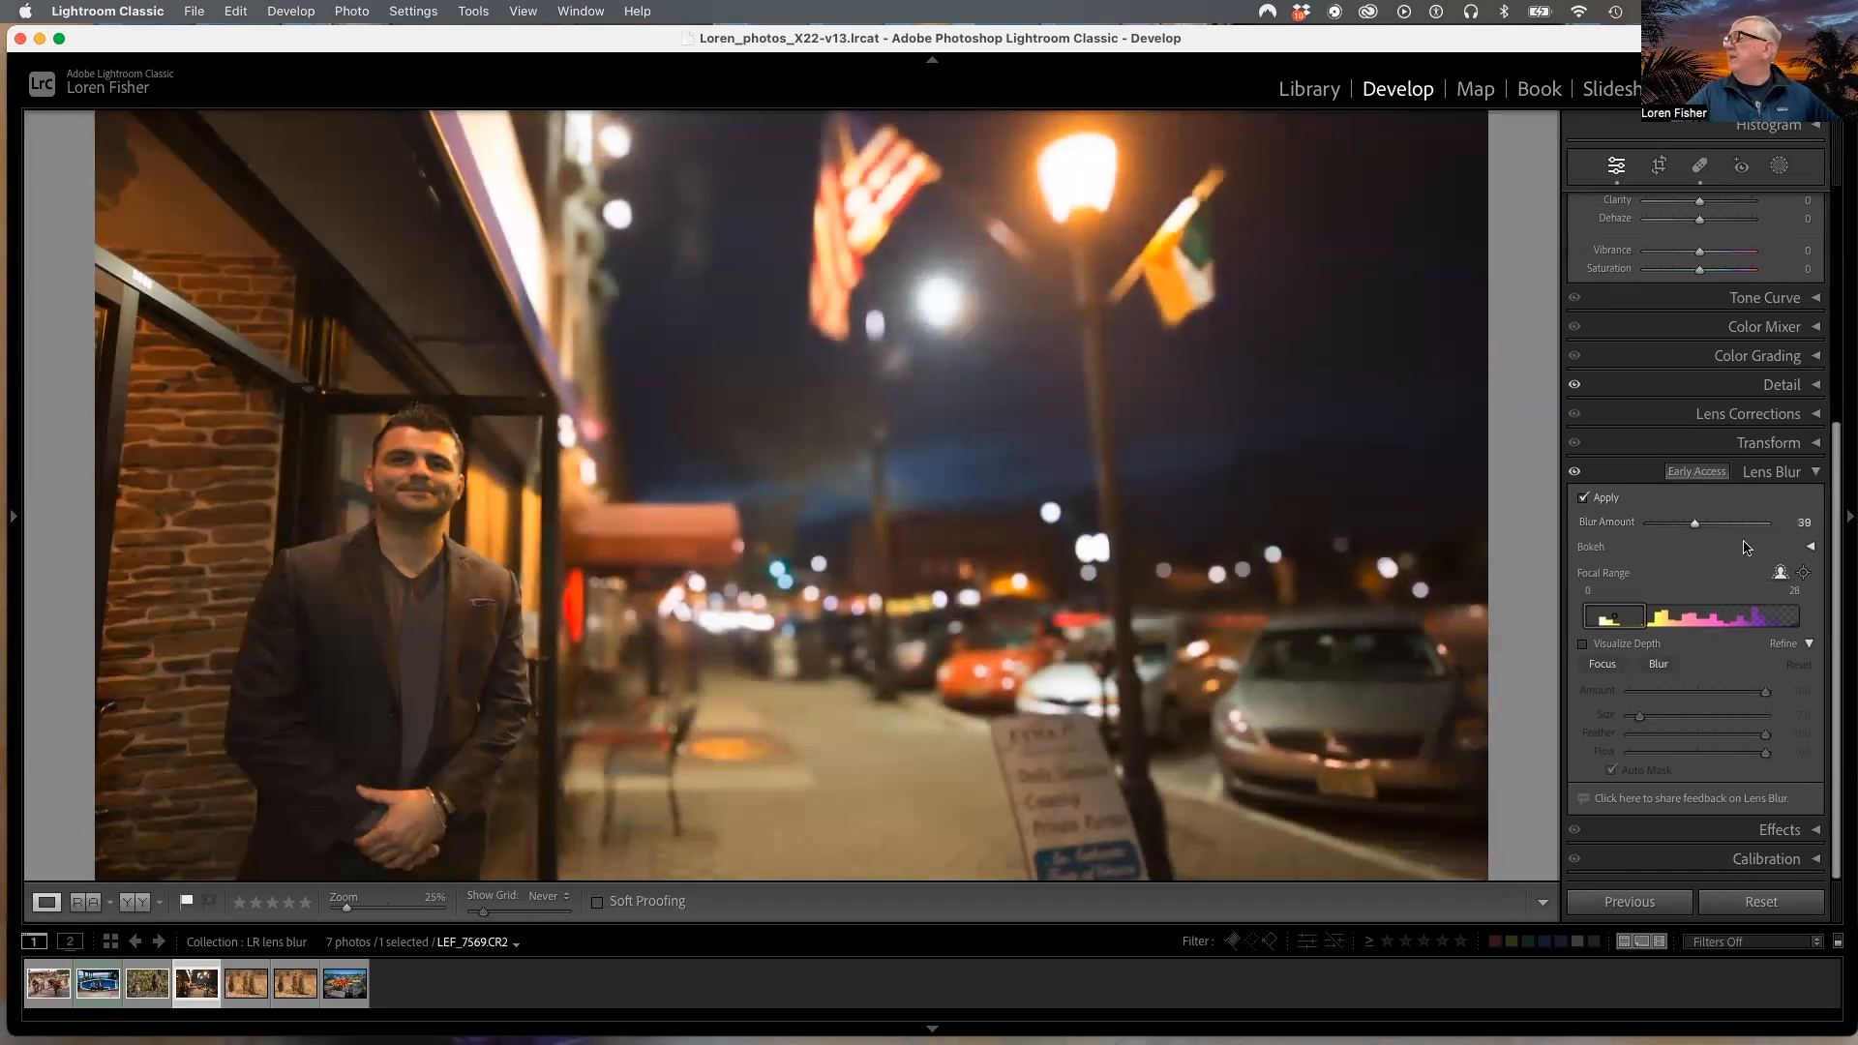
# Step: Expand the bokeh options and try the second, third, Ring and fifth bokeh shapes on the street lights one after another
pyautogui.click(1811, 548)
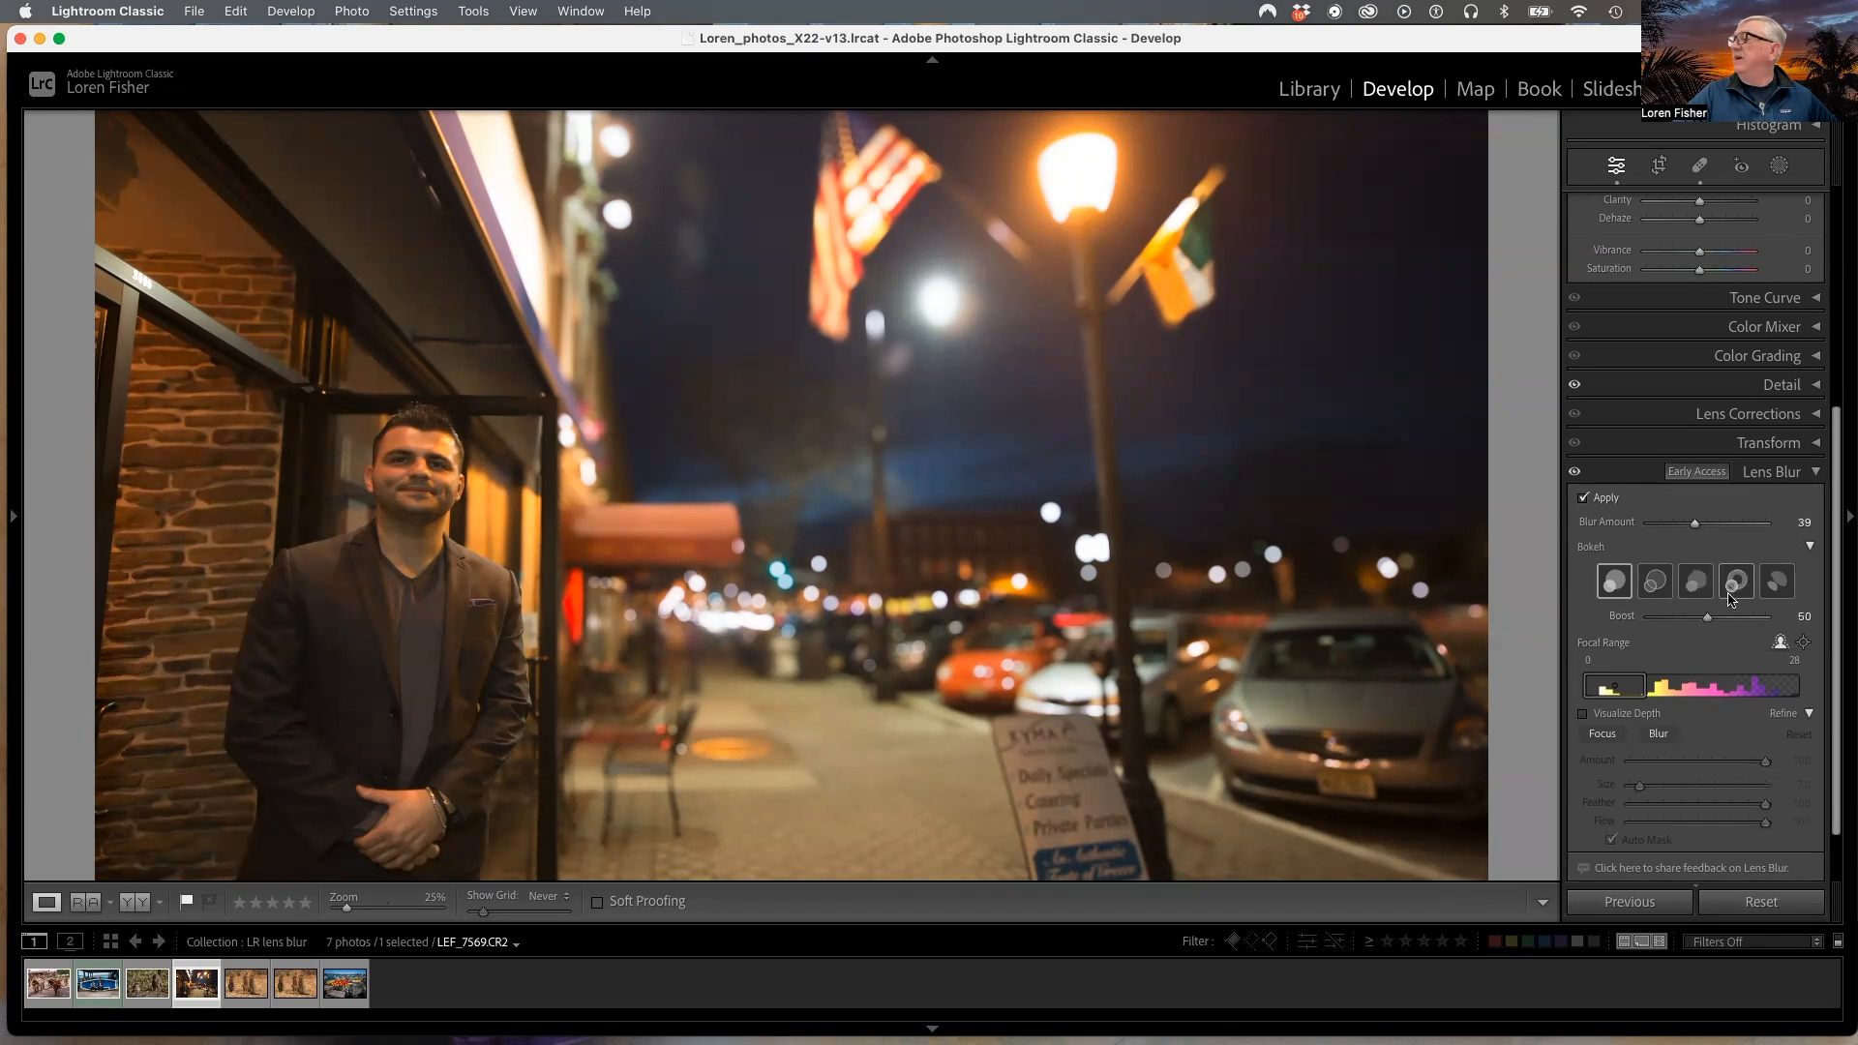
pyautogui.click(1654, 581)
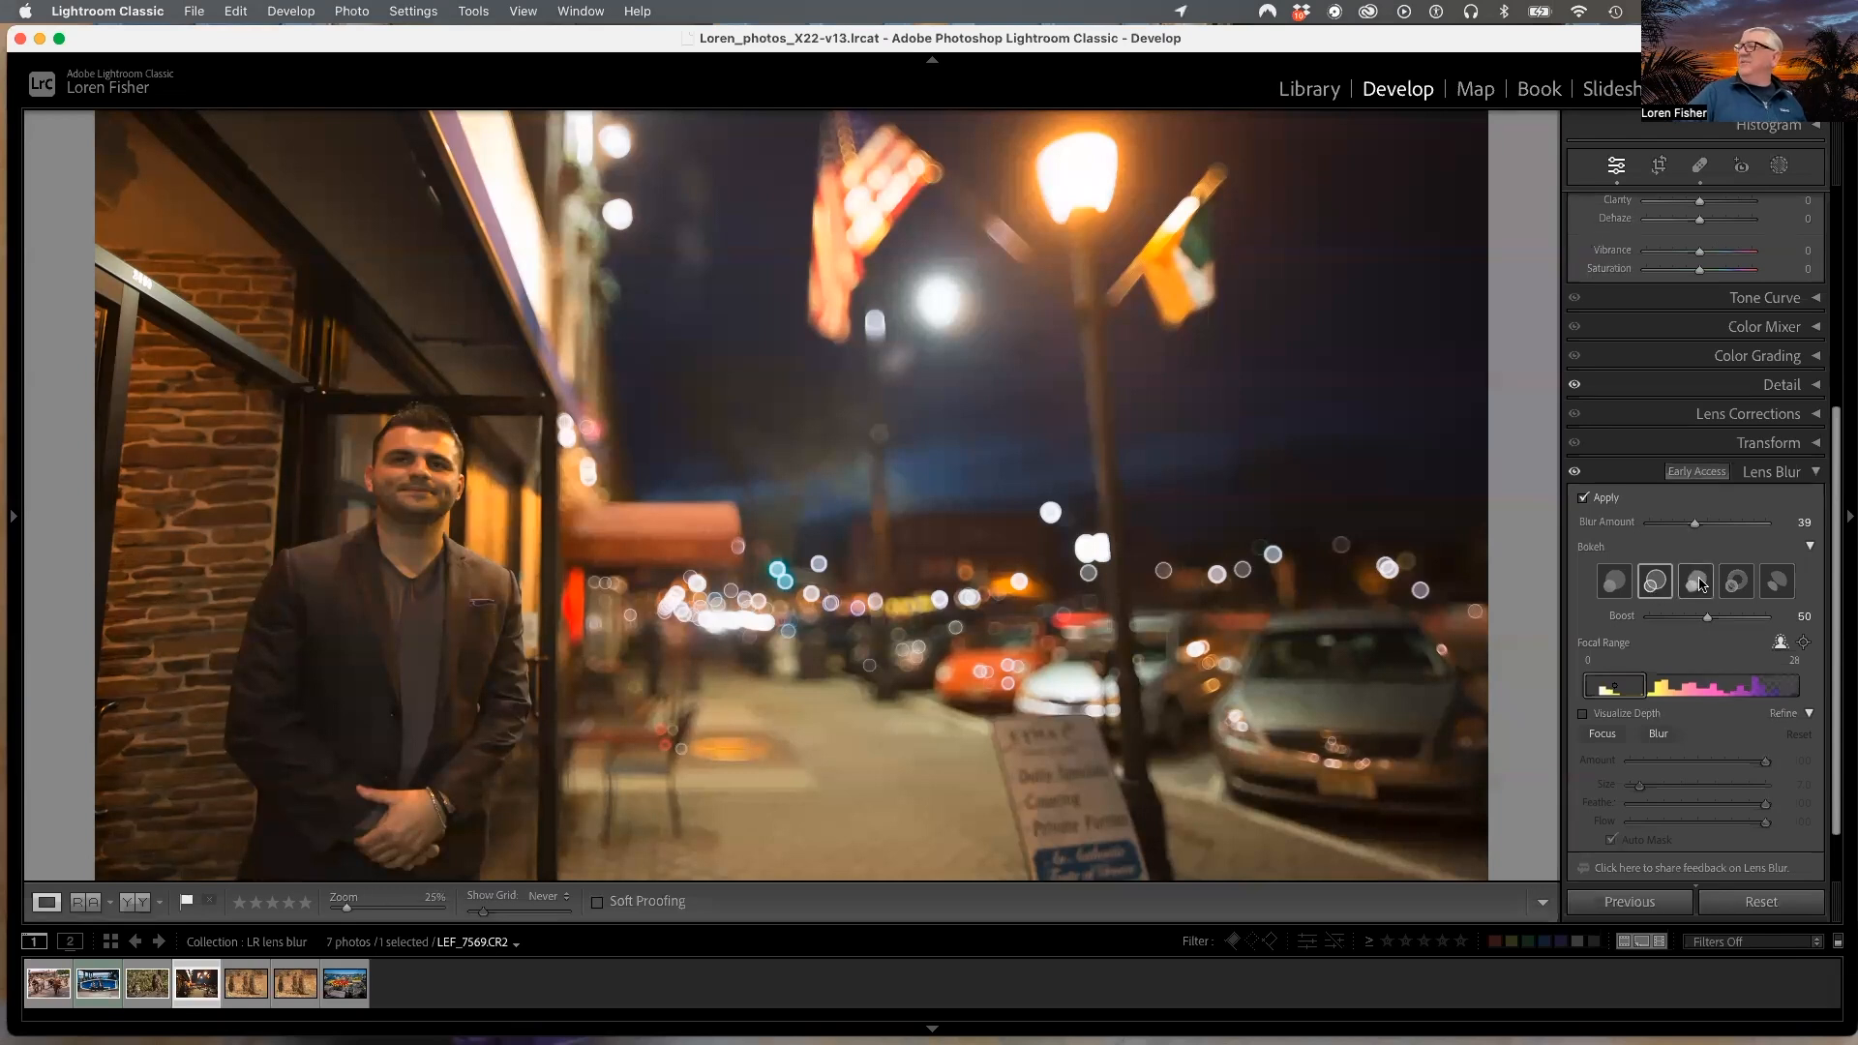
pyautogui.click(1697, 583)
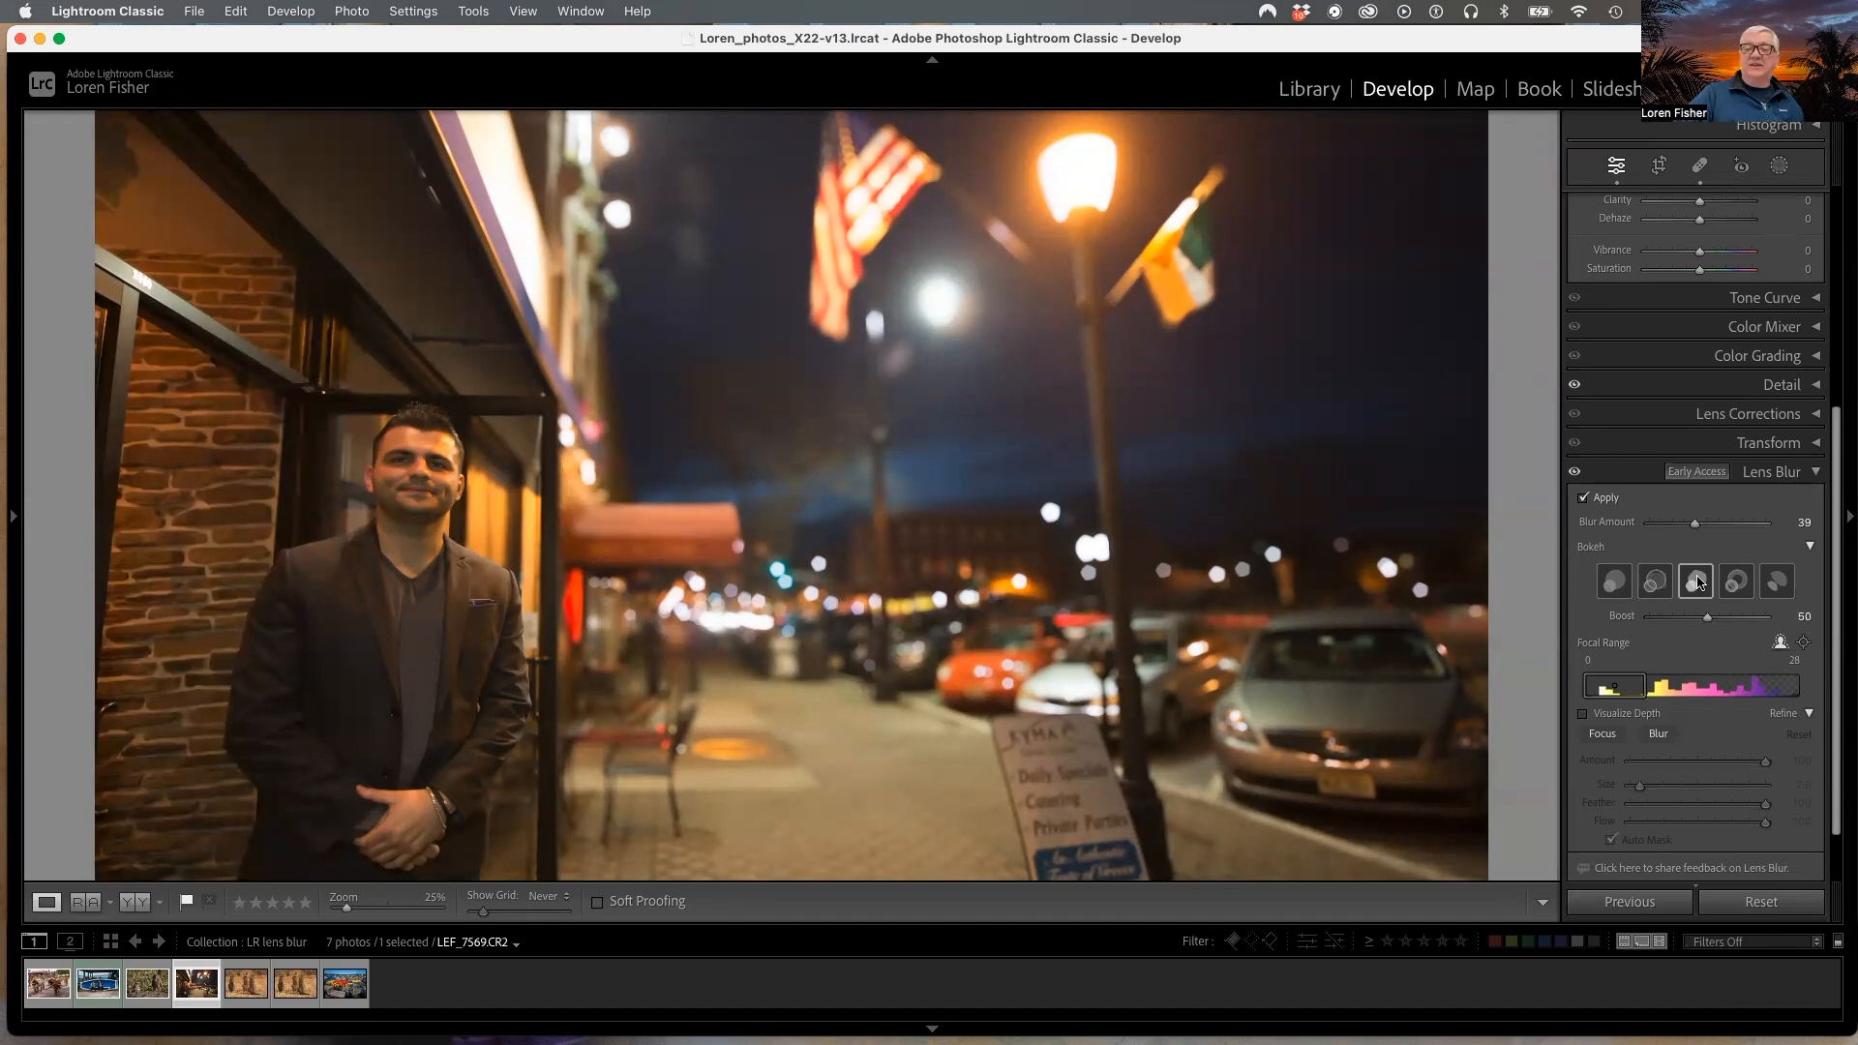
pyautogui.click(1737, 582)
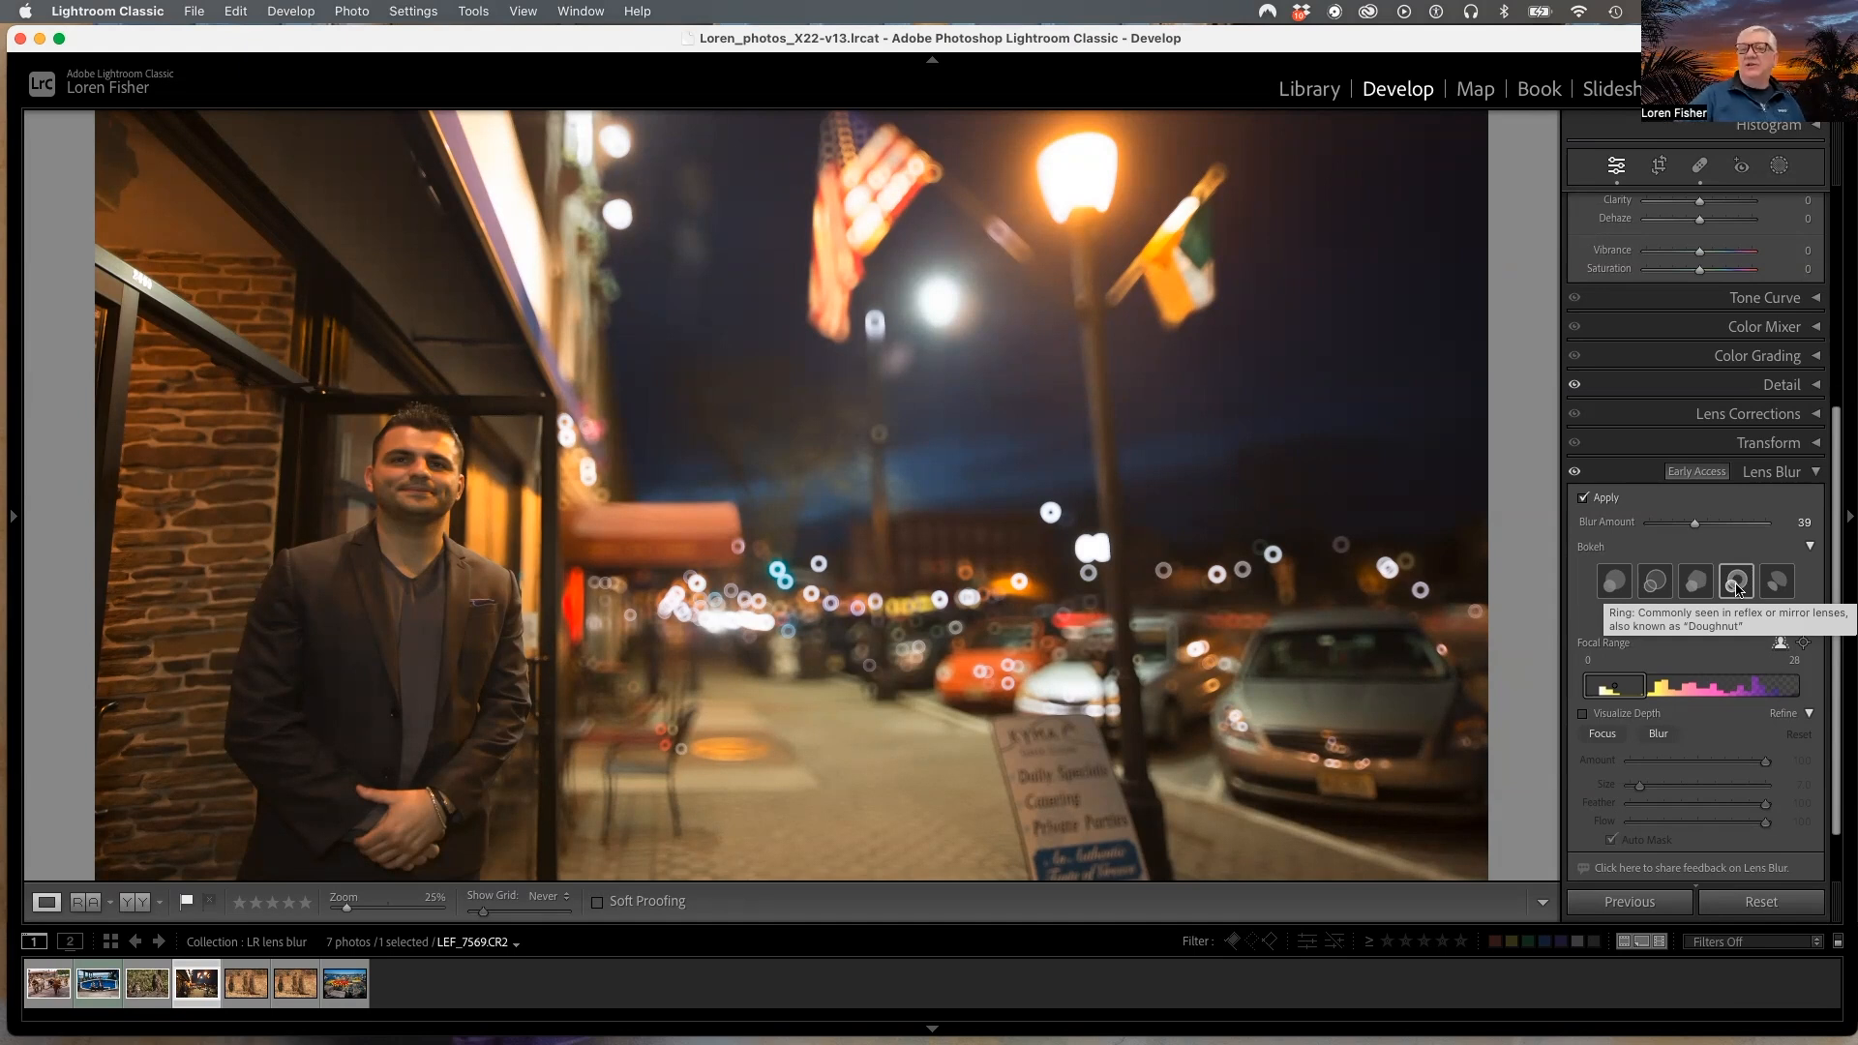
pyautogui.click(1738, 587)
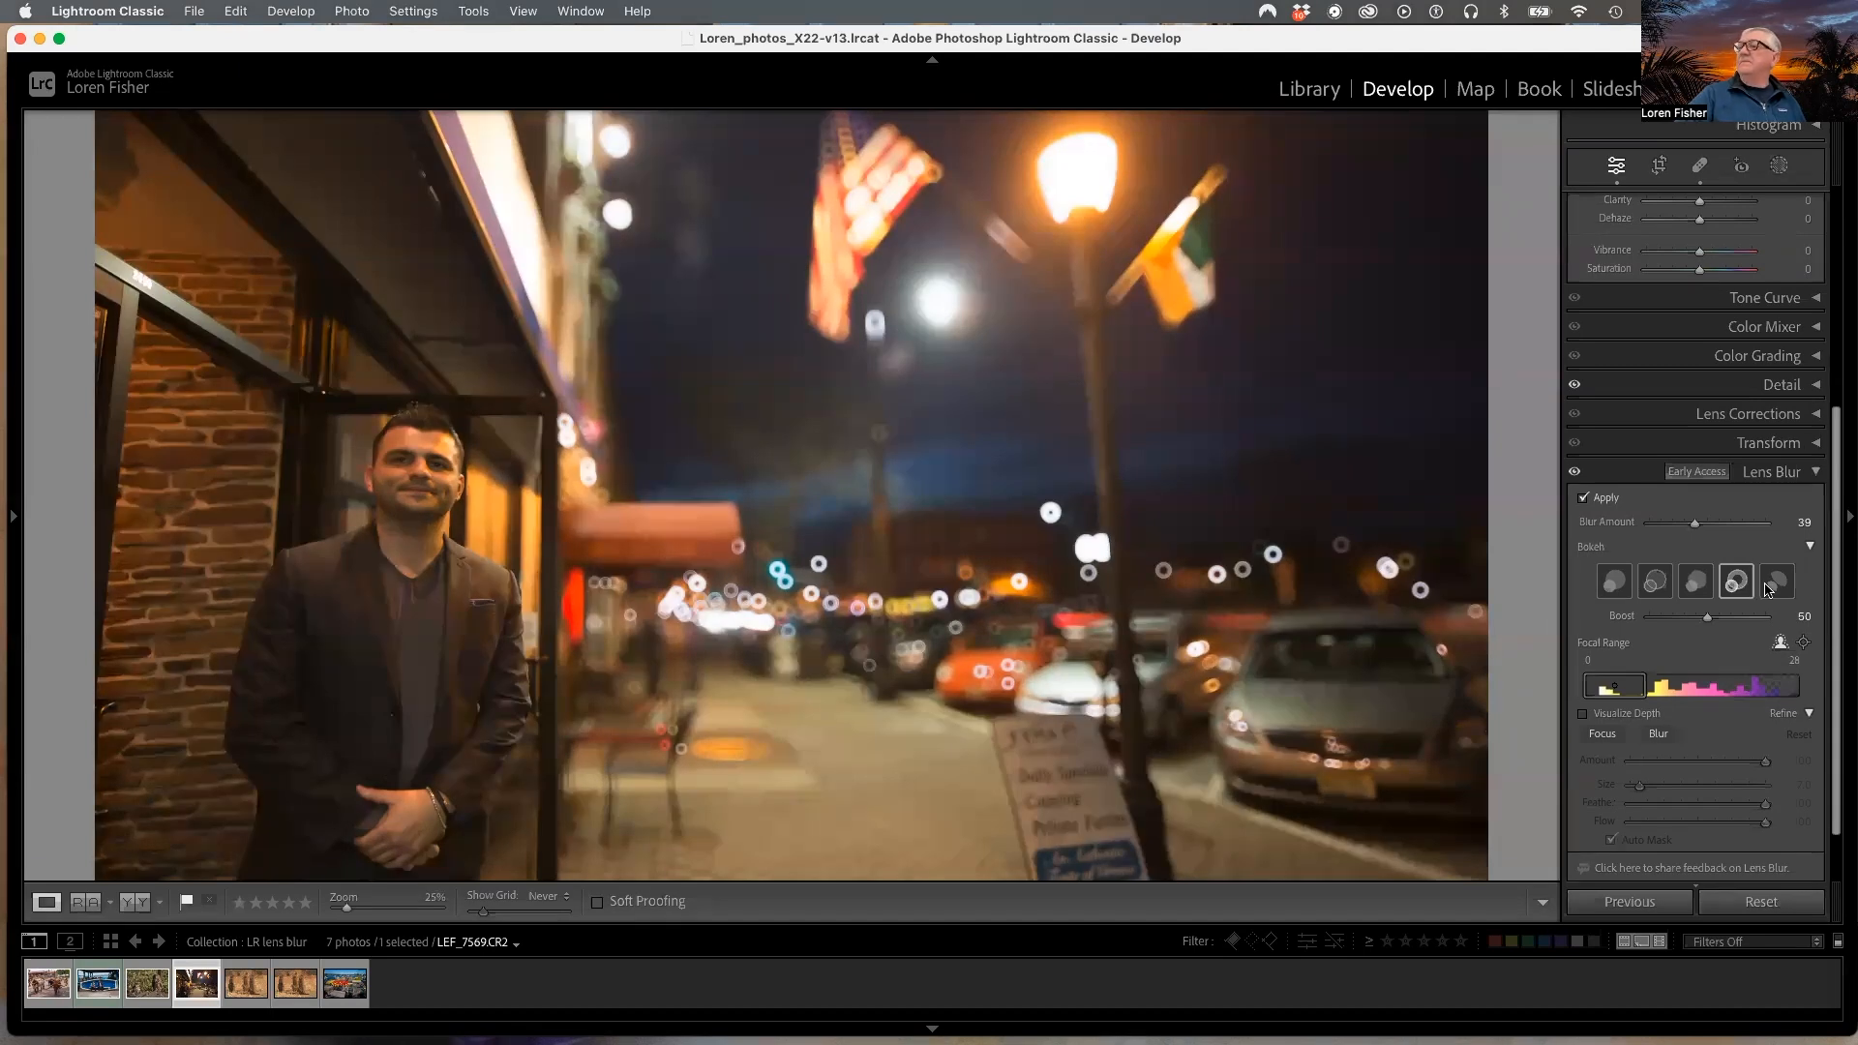
pyautogui.click(1778, 587)
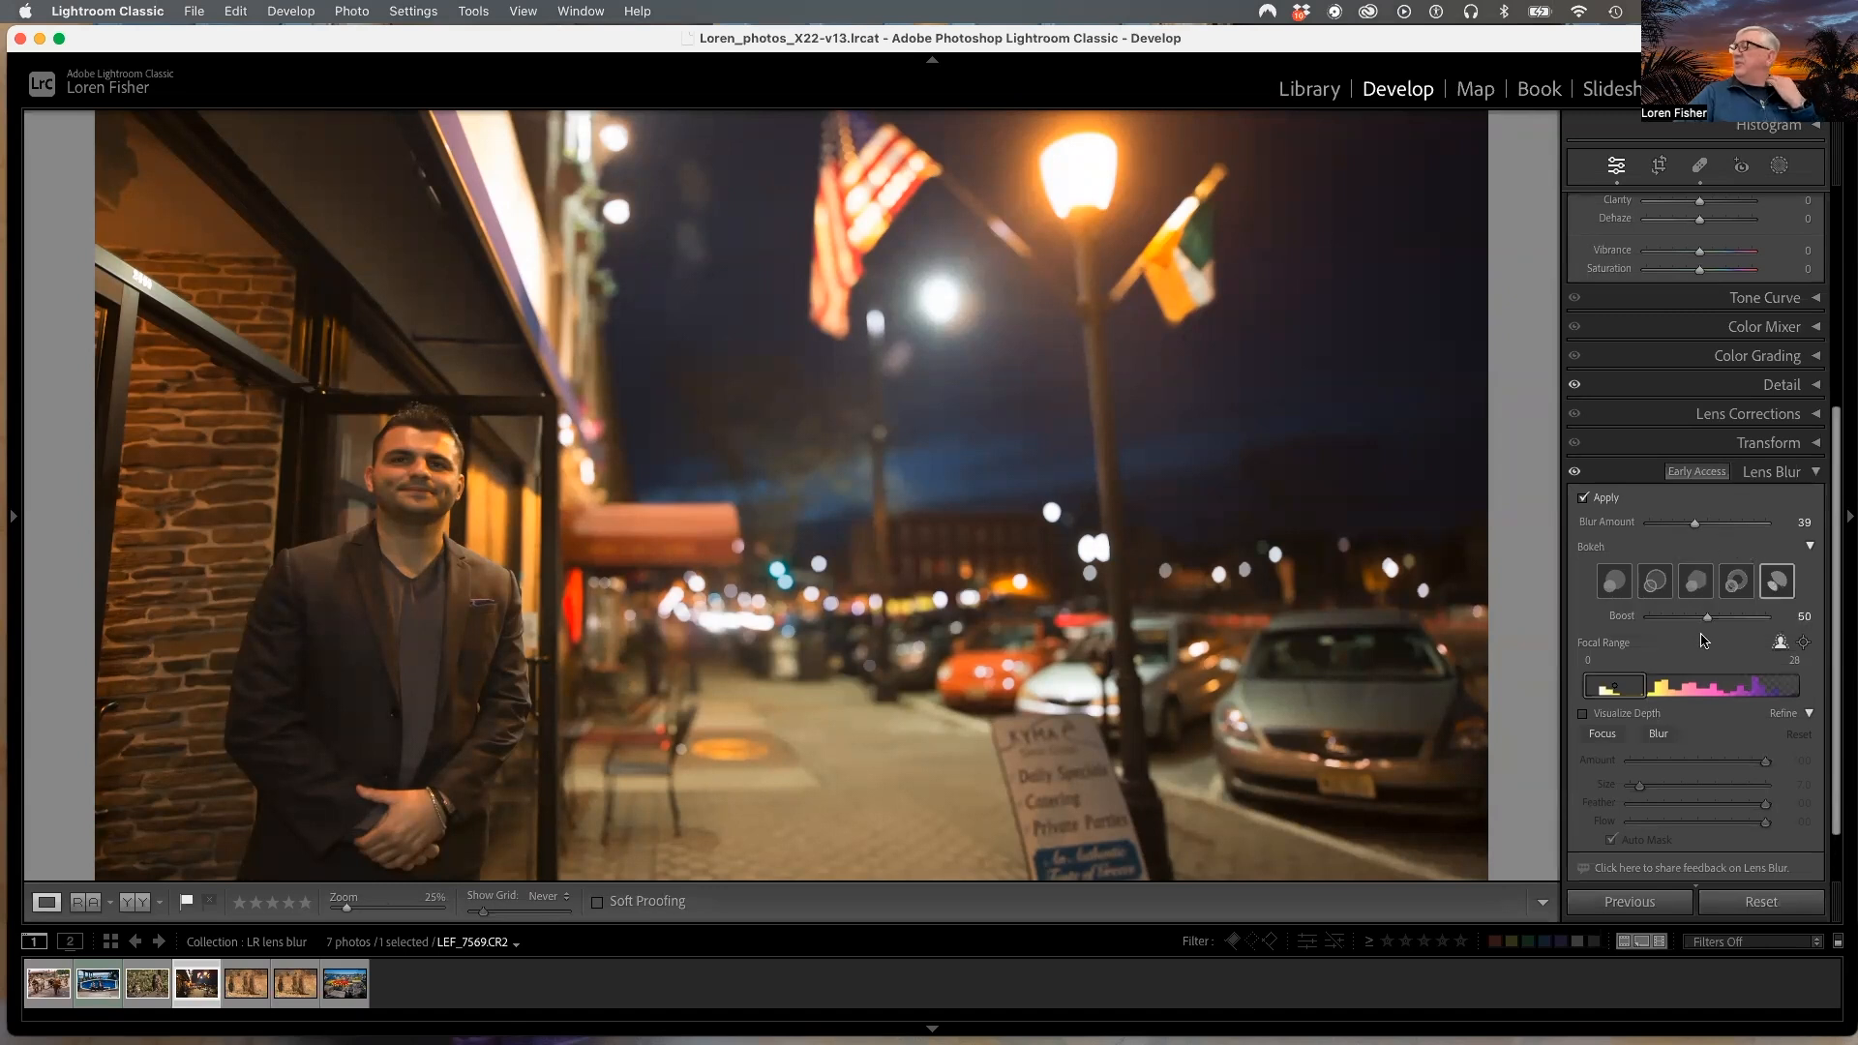
# Step: Set the bokeh boost to 85, return to the second bokeh shape and reduce the boost to 76
pyautogui.moveTo(1709, 621); pyautogui.dragTo(1750, 625)
pyautogui.click(1695, 588)
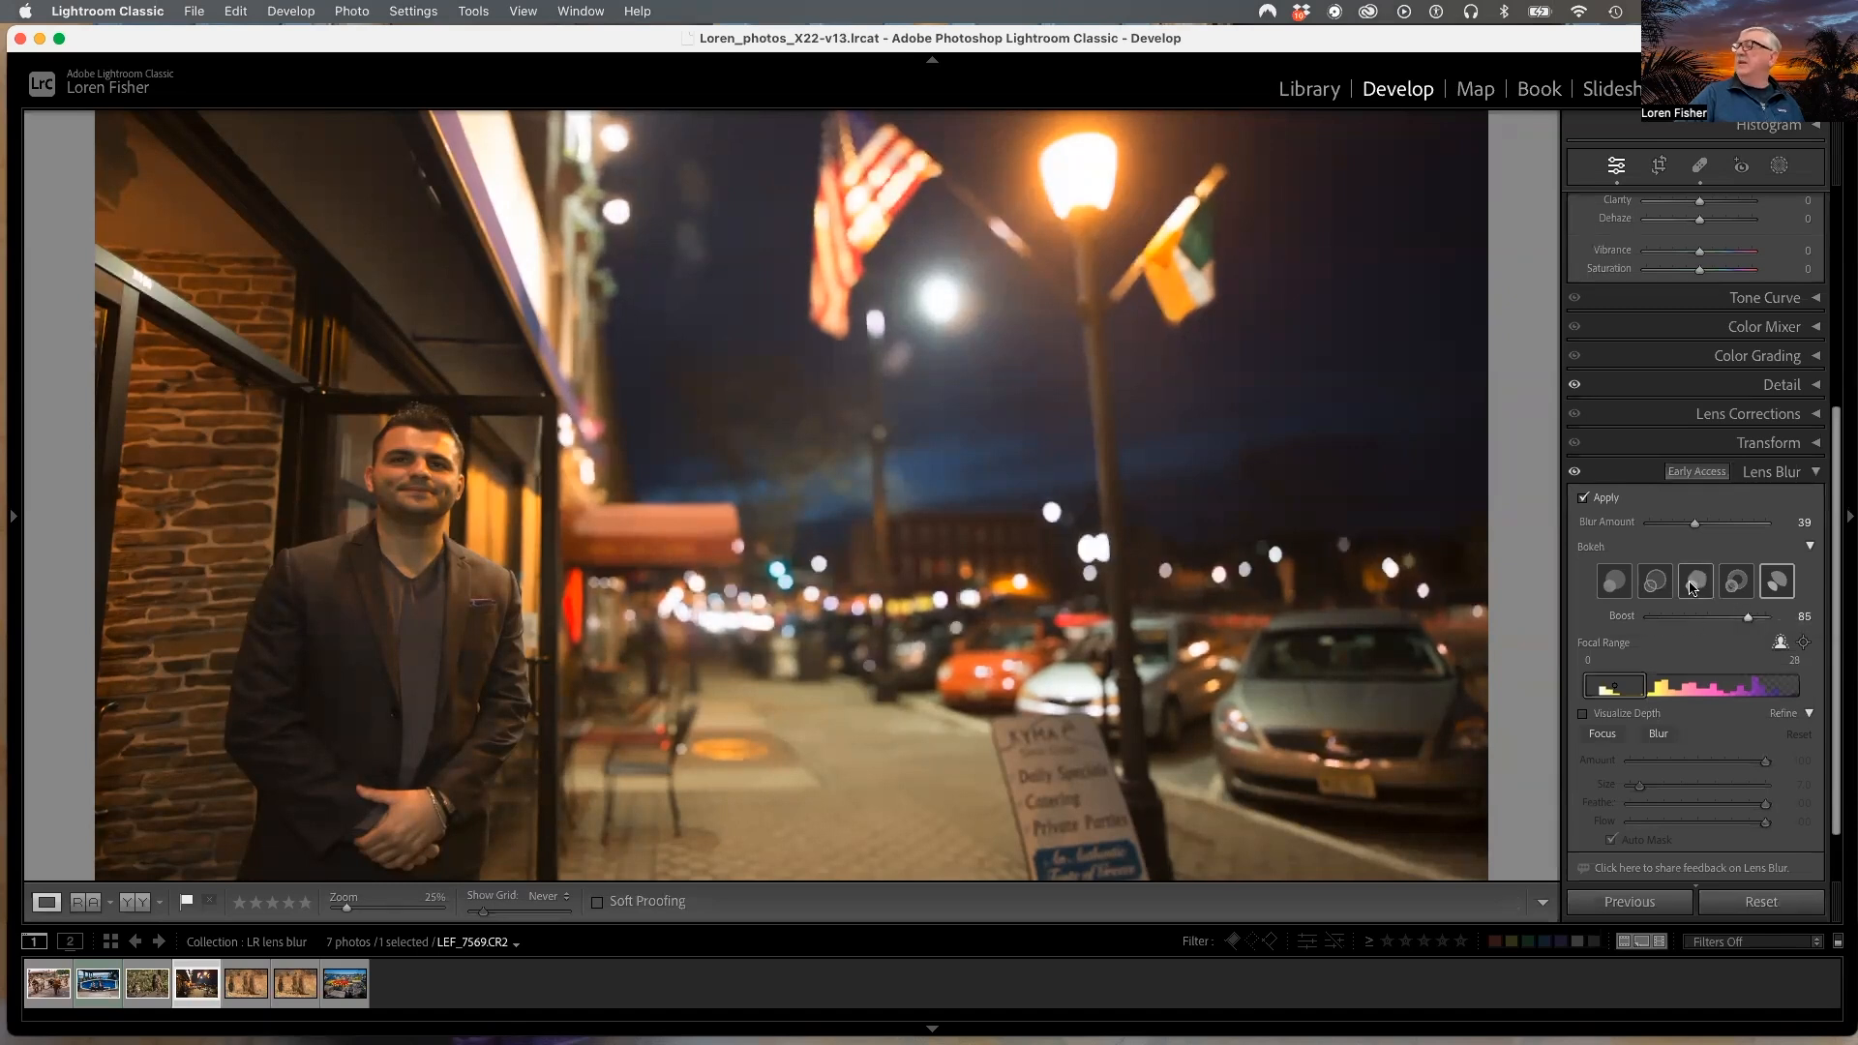
pyautogui.click(1661, 598)
pyautogui.moveTo(1748, 619)
pyautogui.mouseDown()
pyautogui.moveTo(1659, 621)
pyautogui.moveTo(1736, 613)
pyautogui.mouseUp()
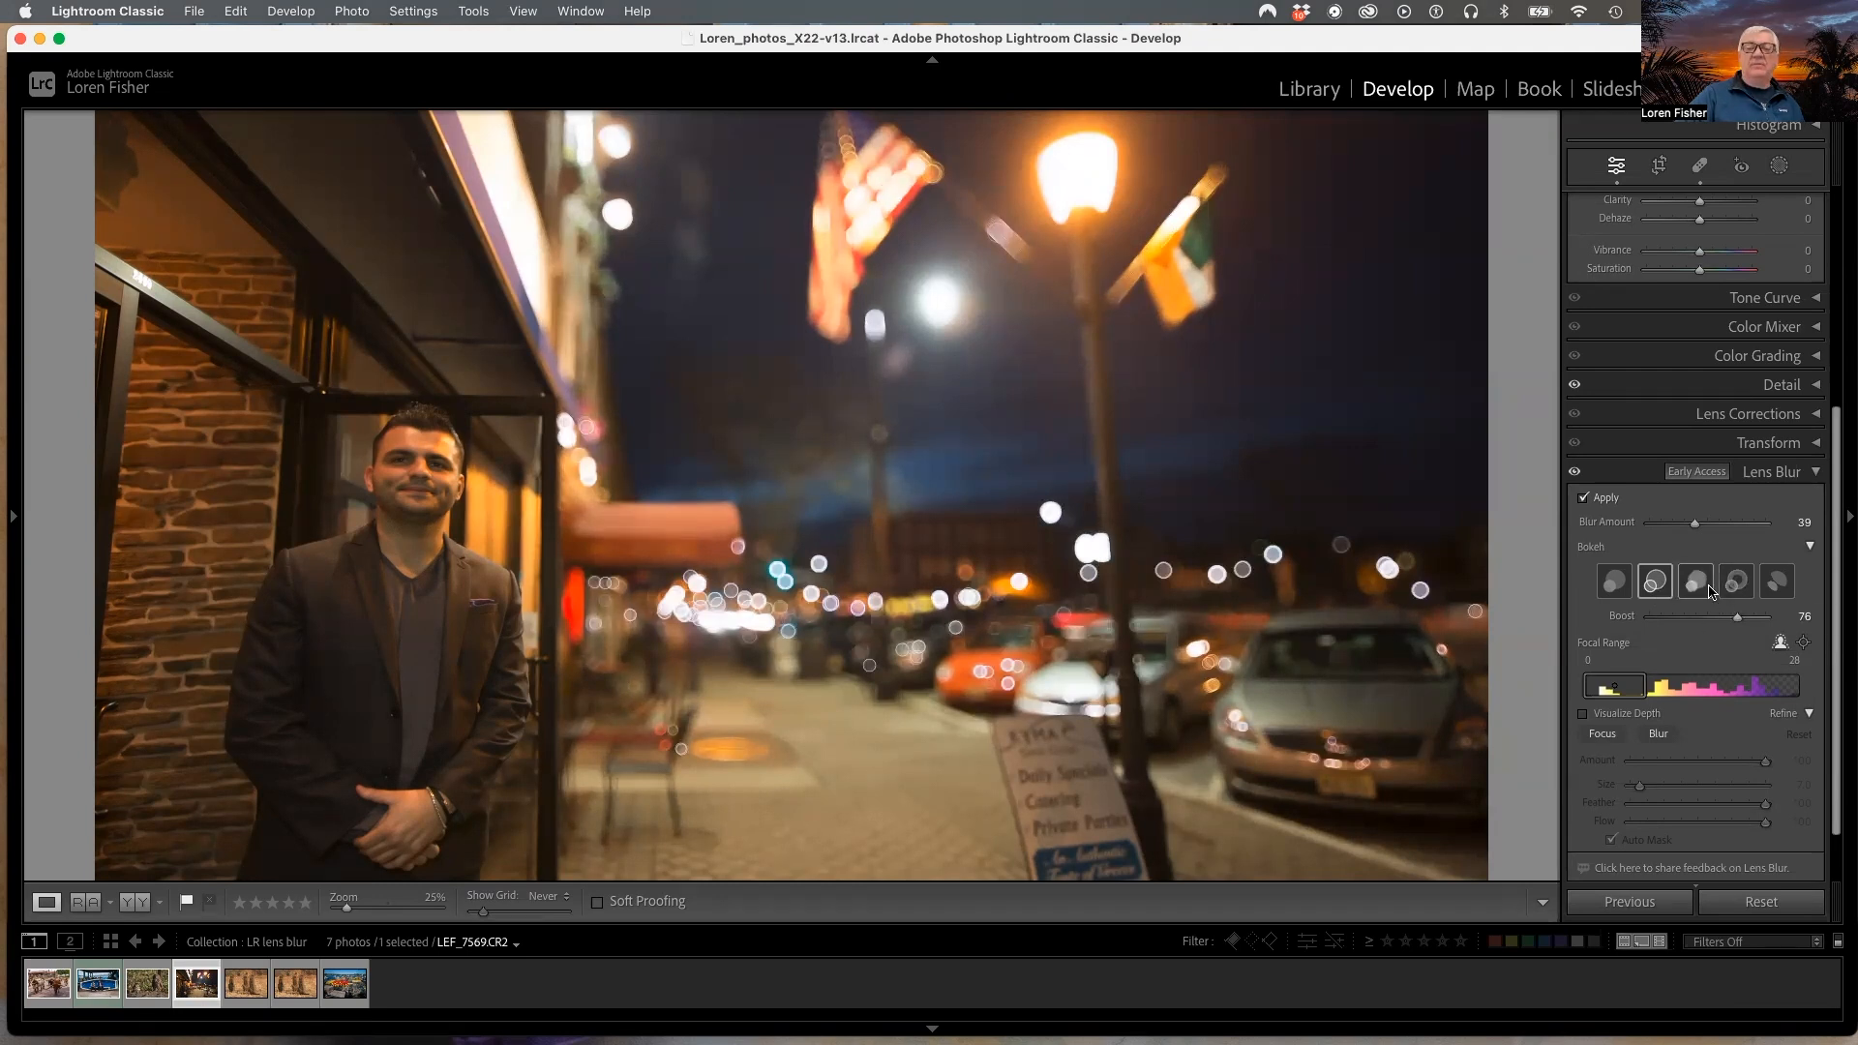
# Step: Compare bokeh shapes at a blur amount of 85, choose the first shape, and set blur amount to 90 and boost to 72
pyautogui.moveTo(1695, 525); pyautogui.dragTo(1749, 528)
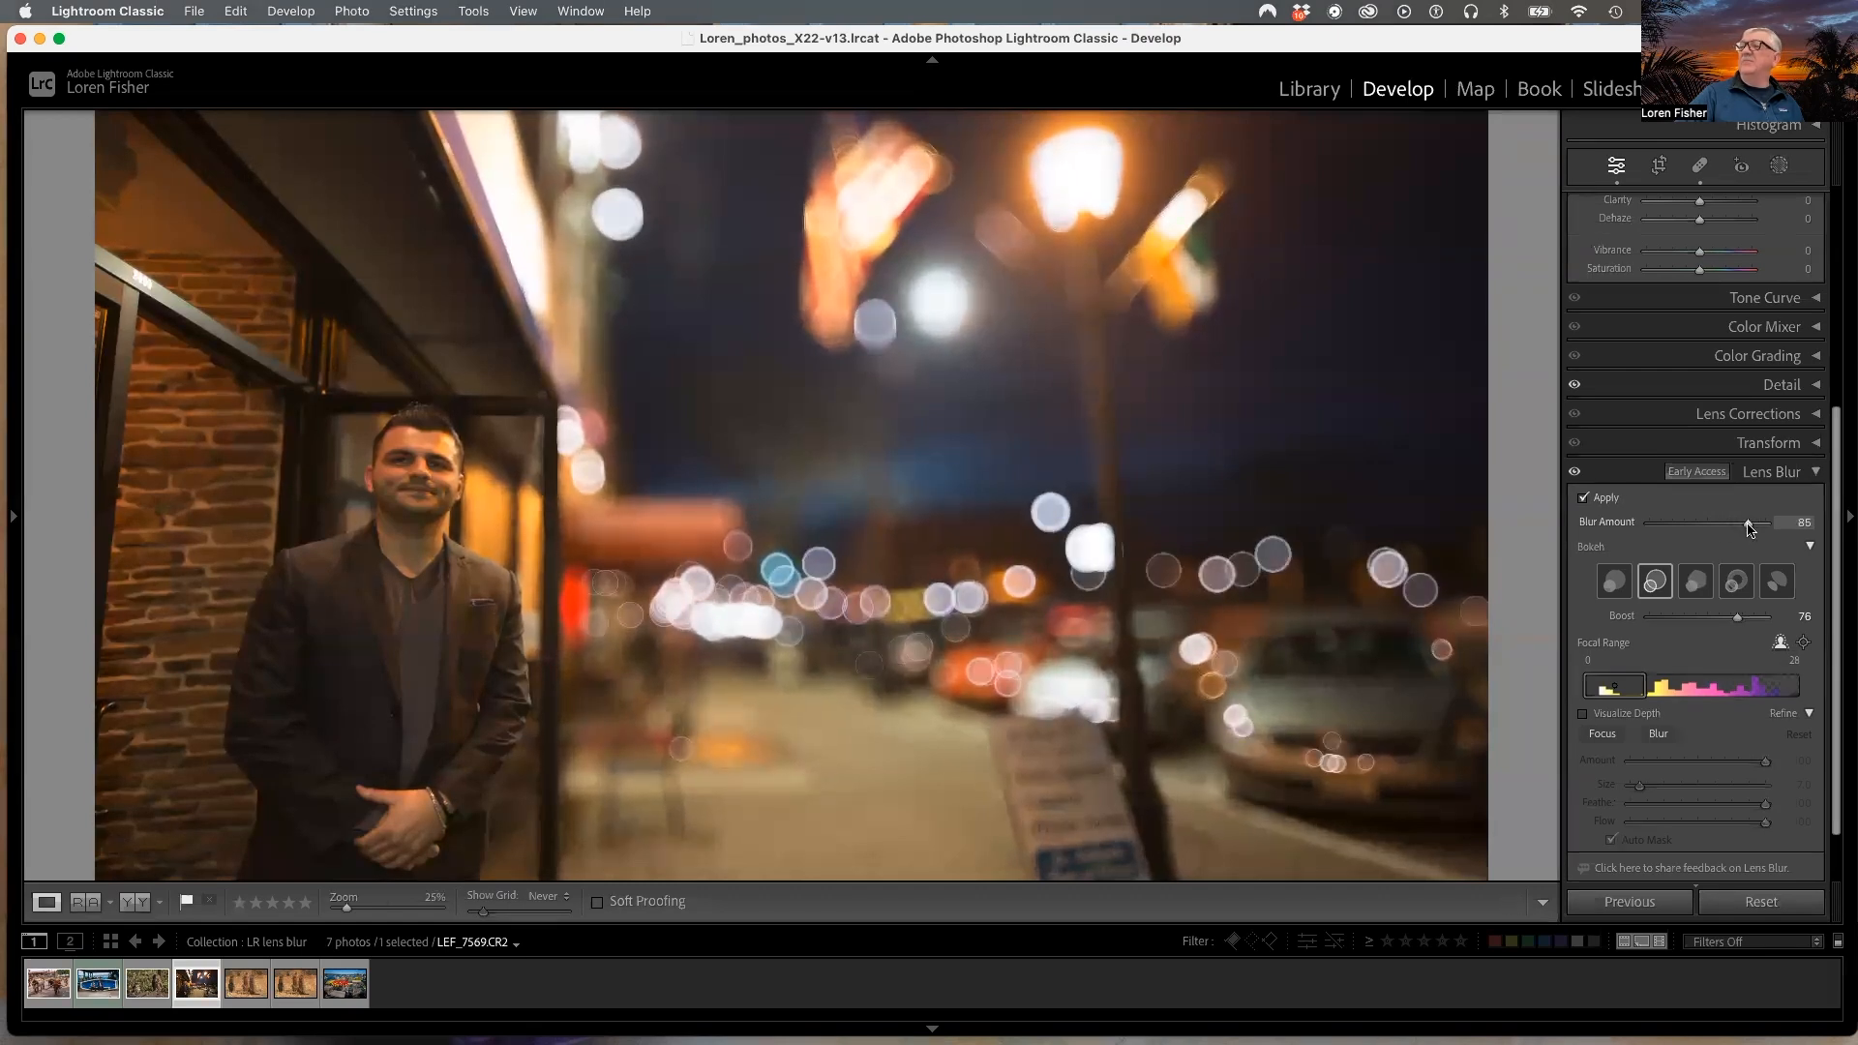
pyautogui.click(1735, 582)
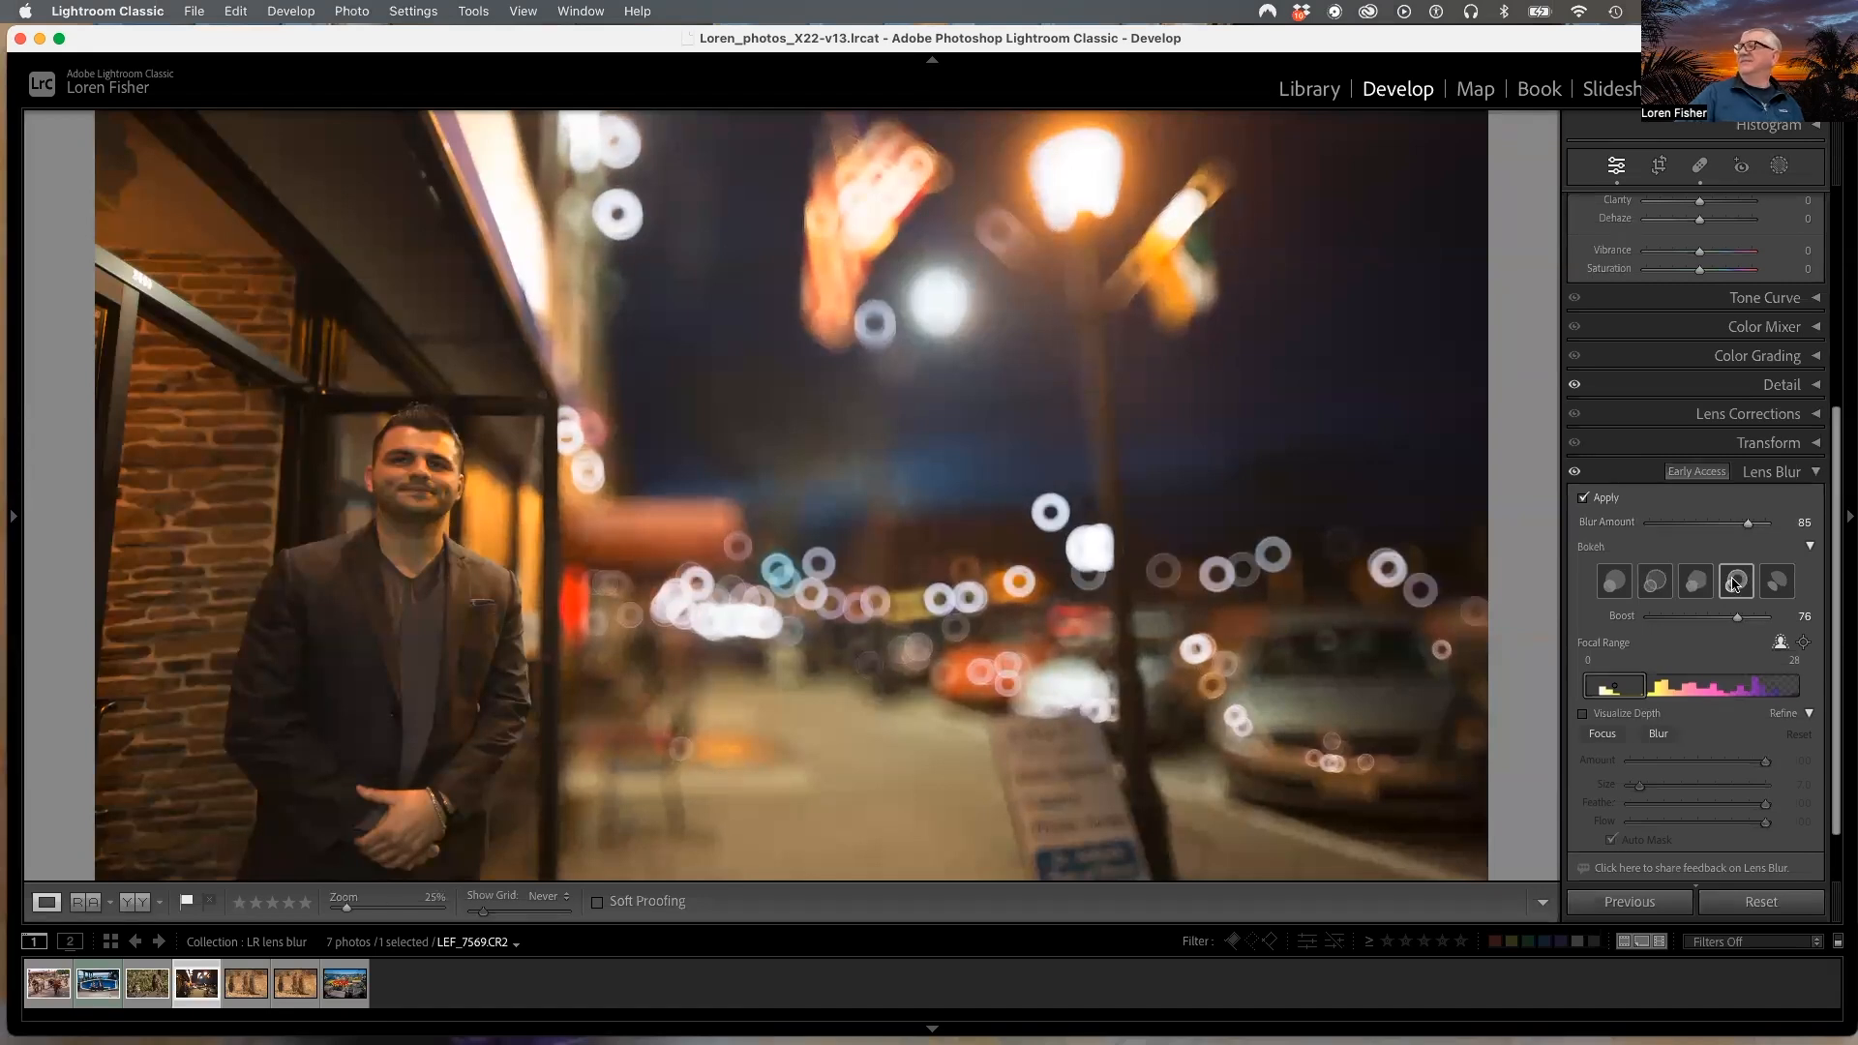
pyautogui.click(1622, 584)
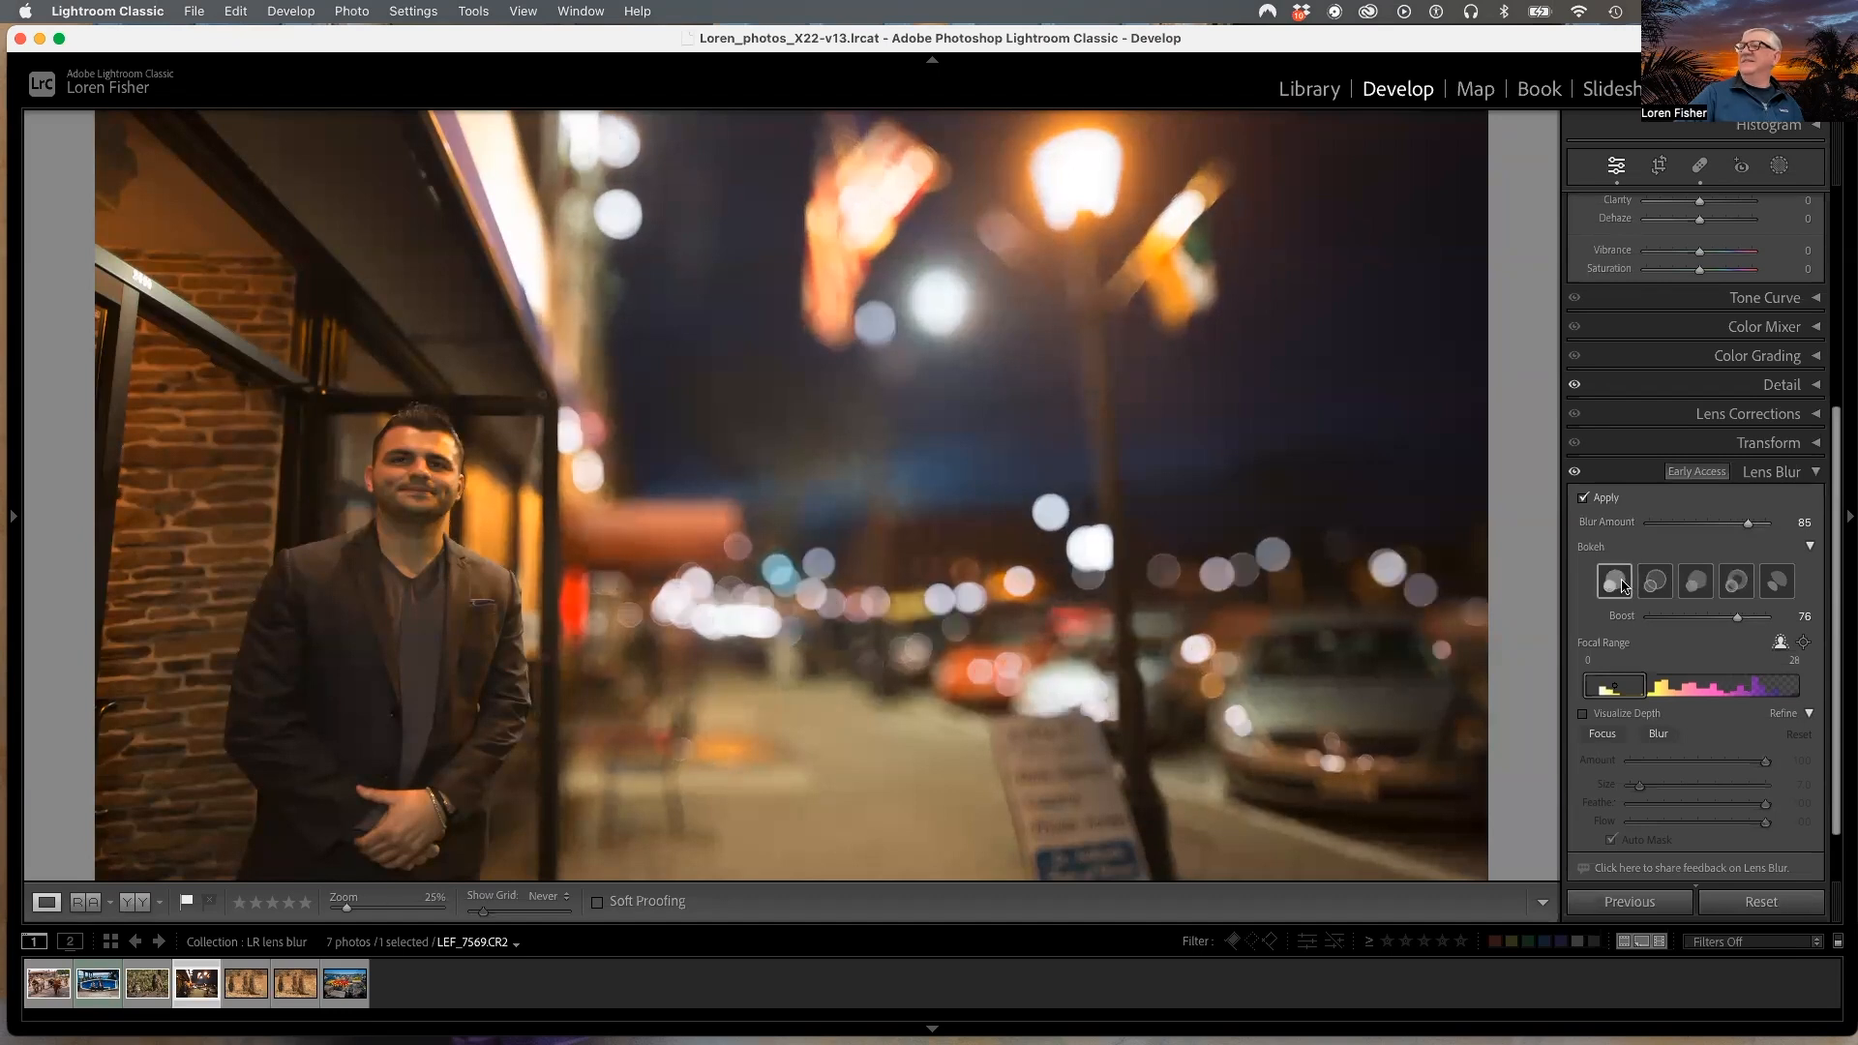
pyautogui.moveTo(1748, 523); pyautogui.dragTo(1754, 524)
pyautogui.moveTo(1737, 616)
pyautogui.mouseDown()
pyautogui.moveTo(1767, 617)
pyautogui.moveTo(1737, 626)
pyautogui.mouseUp()
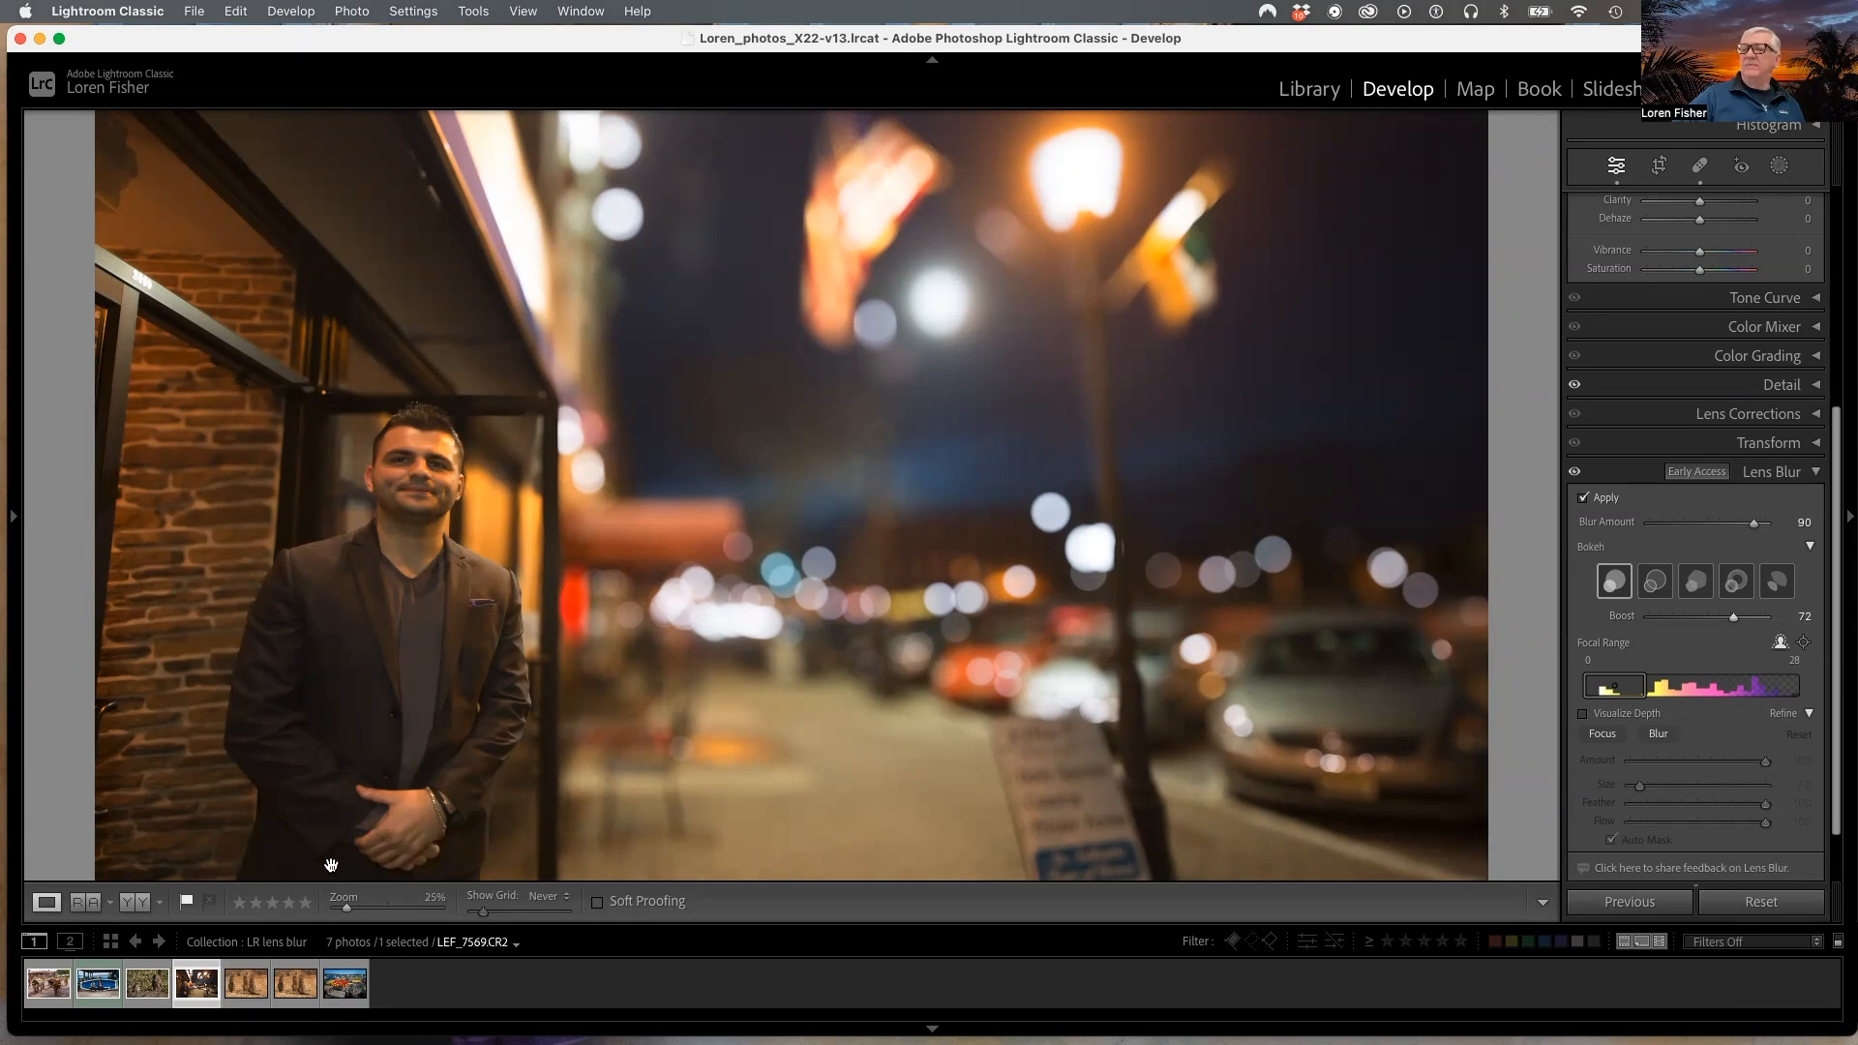
# Step: Open the lobster buoys photo and paint the boats in the harbor sharp with the Focus brush at amount 100
pyautogui.click(346, 989)
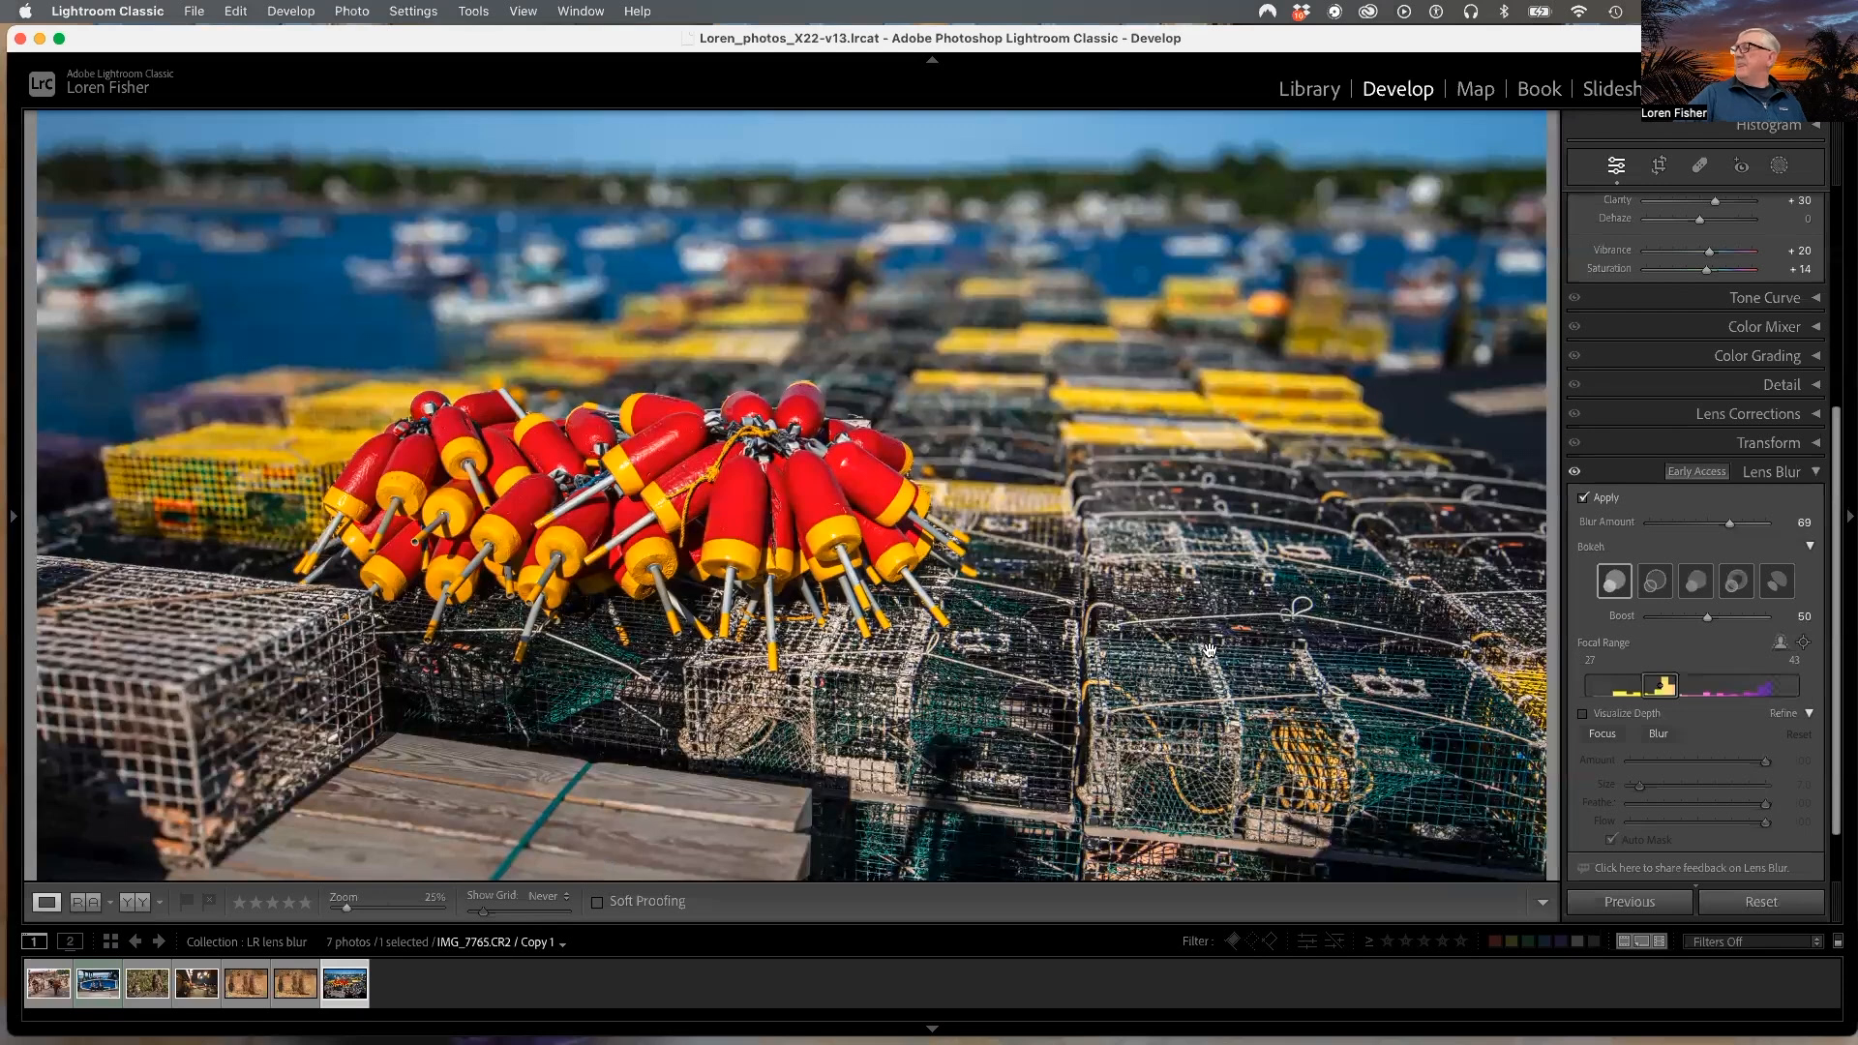
pyautogui.click(1606, 735)
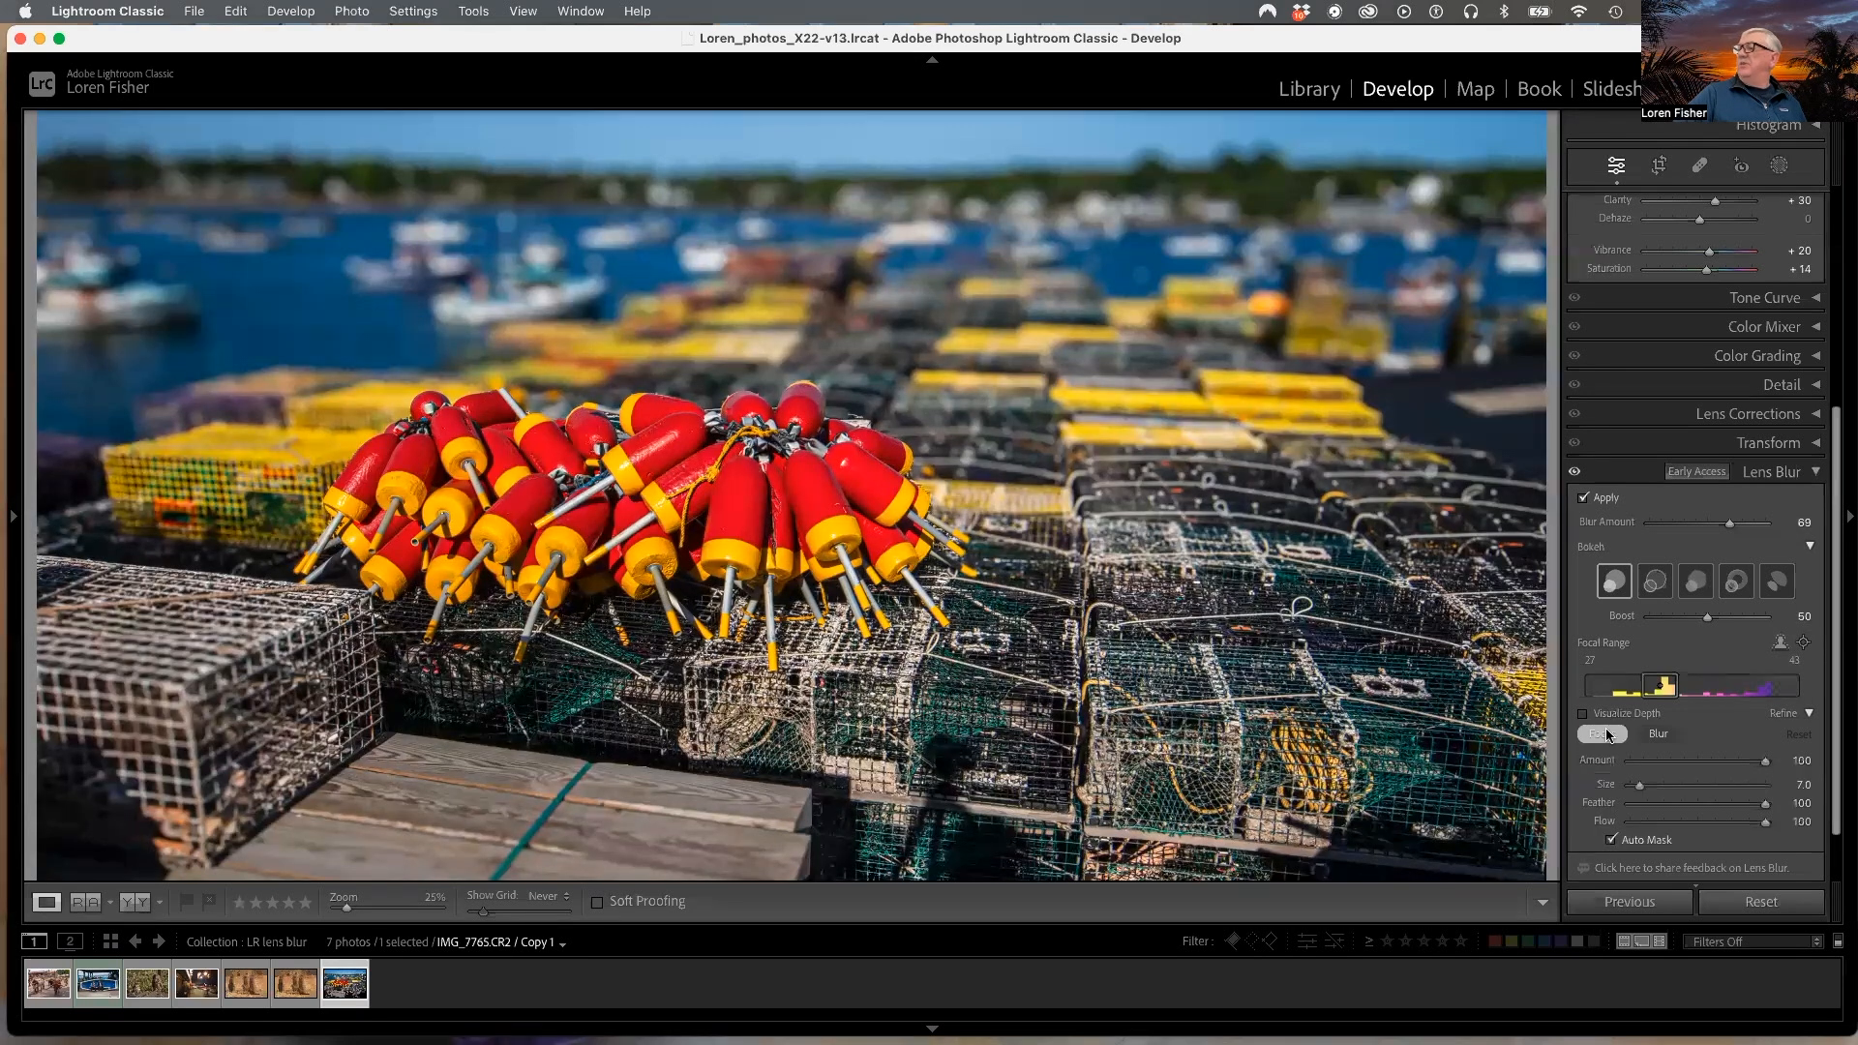
pyautogui.click(1607, 736)
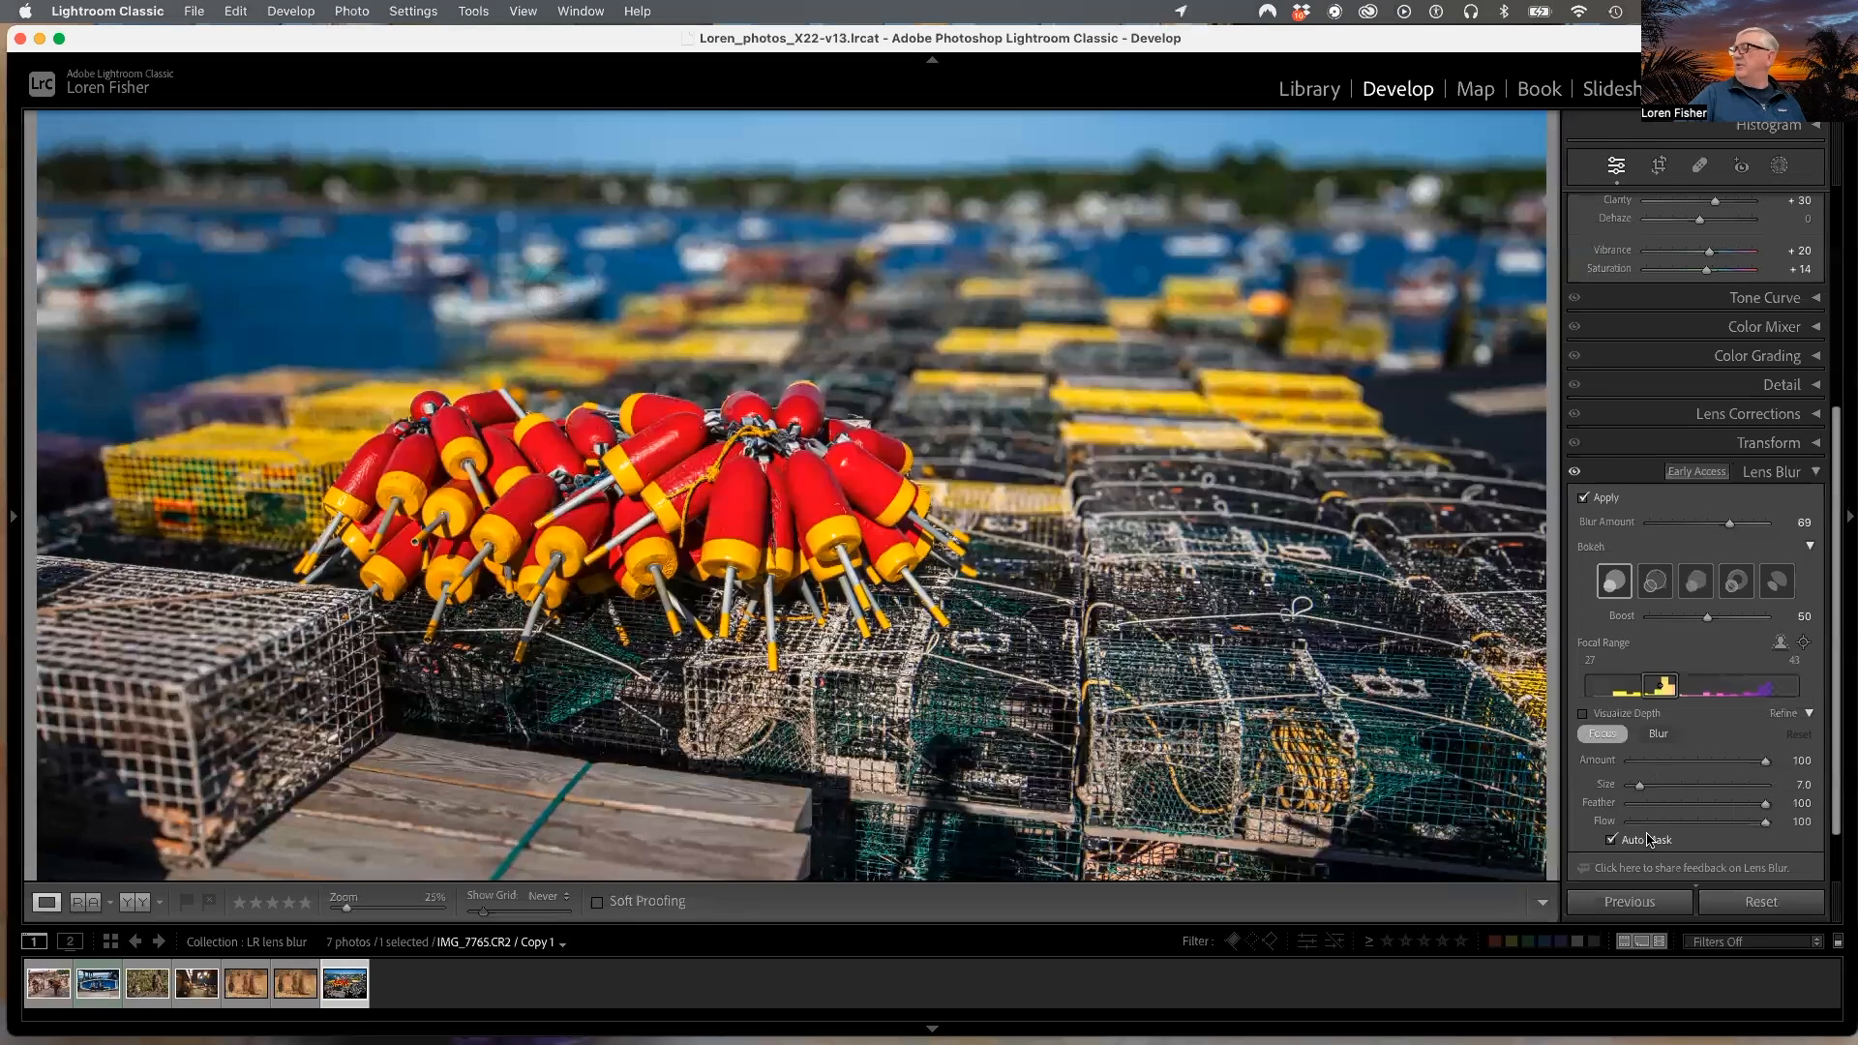
pyautogui.click(465, 296)
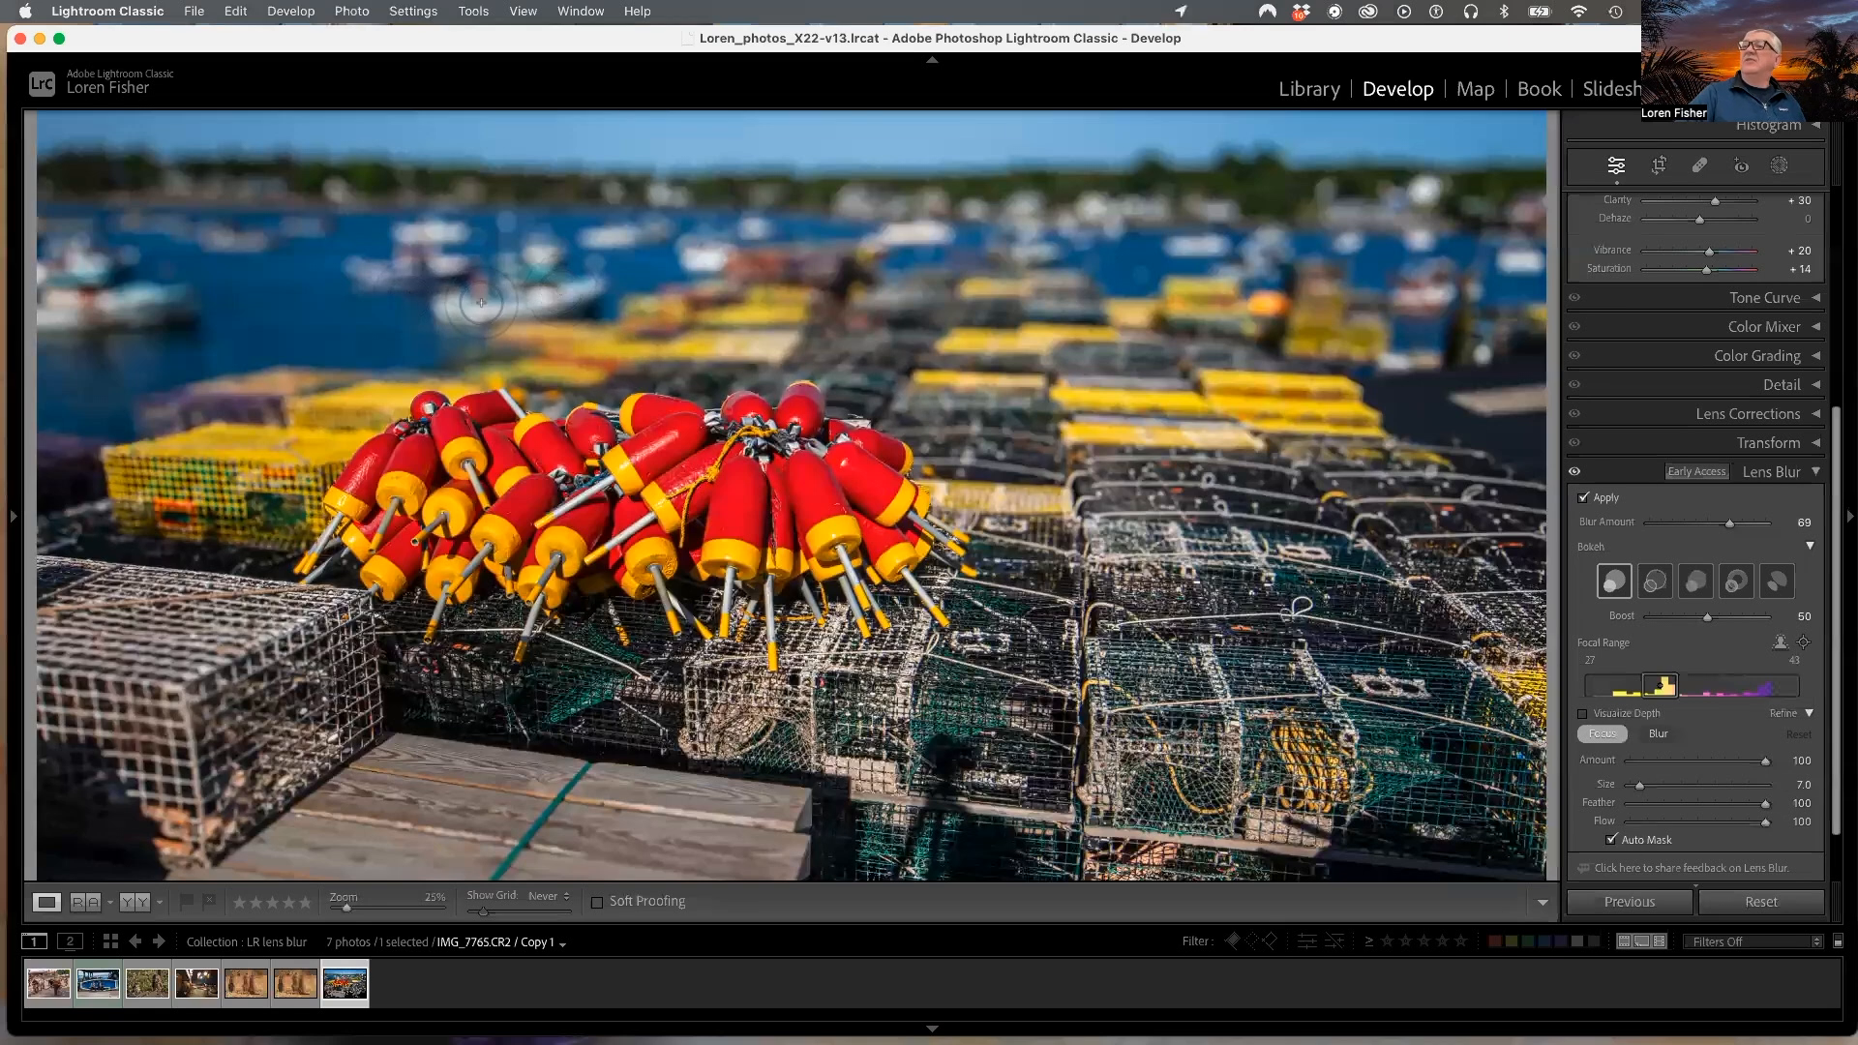
pyautogui.moveTo(537, 280)
pyautogui.mouseDown()
pyautogui.moveTo(578, 288)
pyautogui.moveTo(447, 310)
pyautogui.moveTo(518, 292)
pyautogui.moveTo(544, 257)
pyautogui.moveTo(448, 247)
pyautogui.moveTo(421, 271)
pyautogui.moveTo(448, 265)
pyautogui.moveTo(373, 268)
pyautogui.moveTo(449, 233)
pyautogui.moveTo(408, 233)
pyautogui.moveTo(424, 231)
pyautogui.mouseUp()
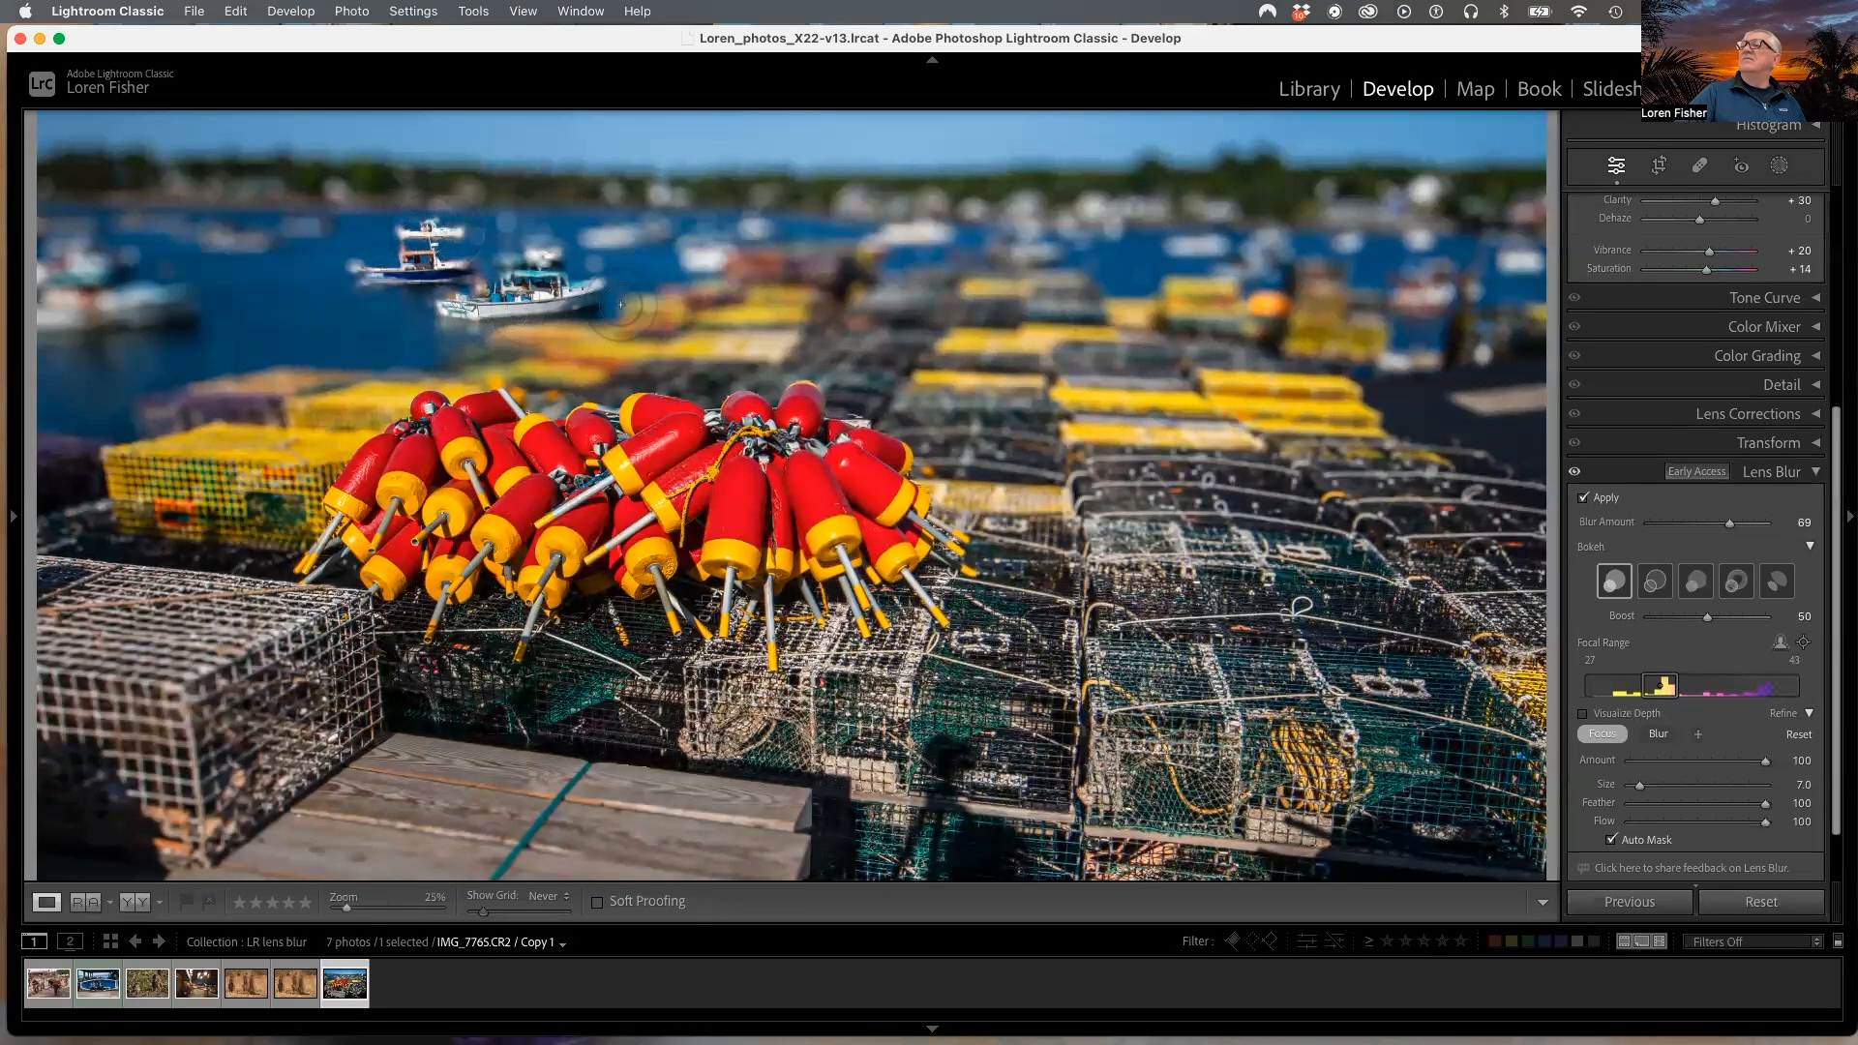
pyautogui.moveTo(726, 255); pyautogui.dragTo(618, 235)
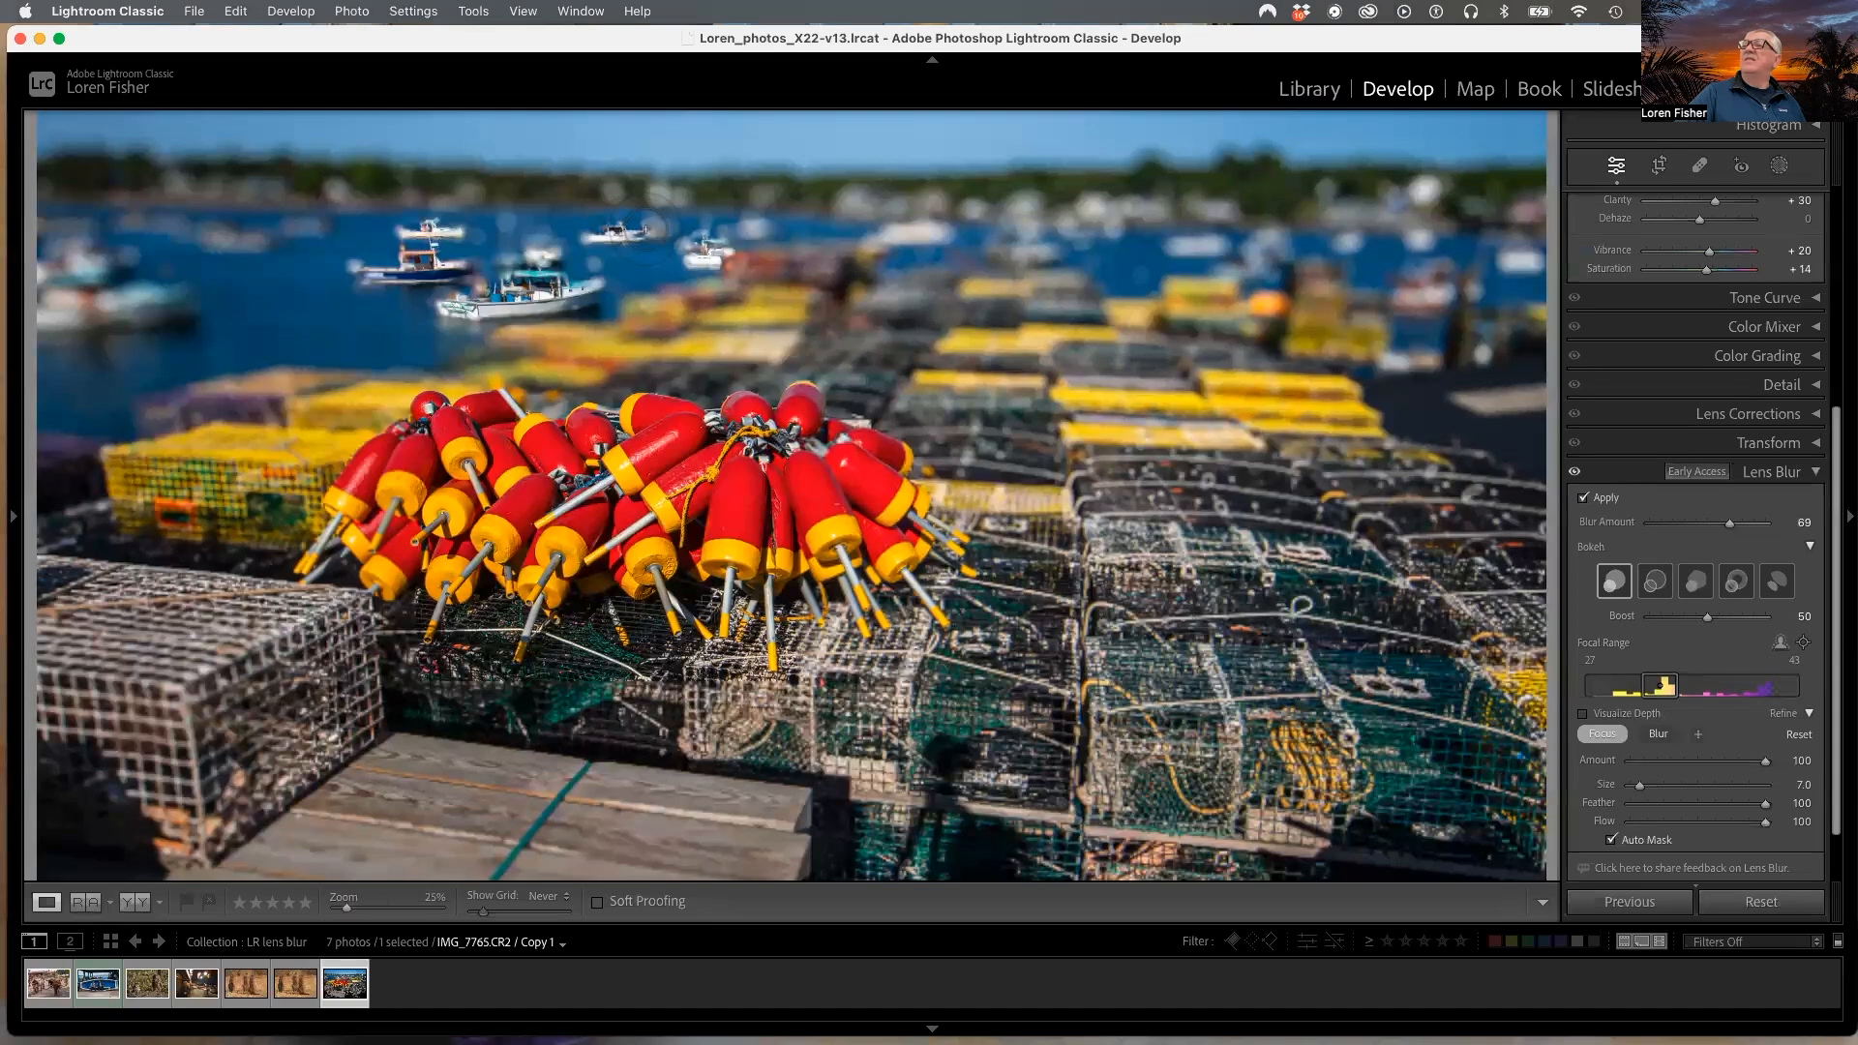
pyautogui.moveTo(141, 304)
pyautogui.mouseDown()
pyautogui.moveTo(58, 310)
pyautogui.moveTo(155, 290)
pyautogui.moveTo(61, 271)
pyautogui.moveTo(97, 273)
pyautogui.moveTo(82, 247)
pyautogui.moveTo(38, 298)
pyautogui.moveTo(43, 253)
pyautogui.moveTo(76, 235)
pyautogui.moveTo(46, 273)
pyautogui.mouseUp()
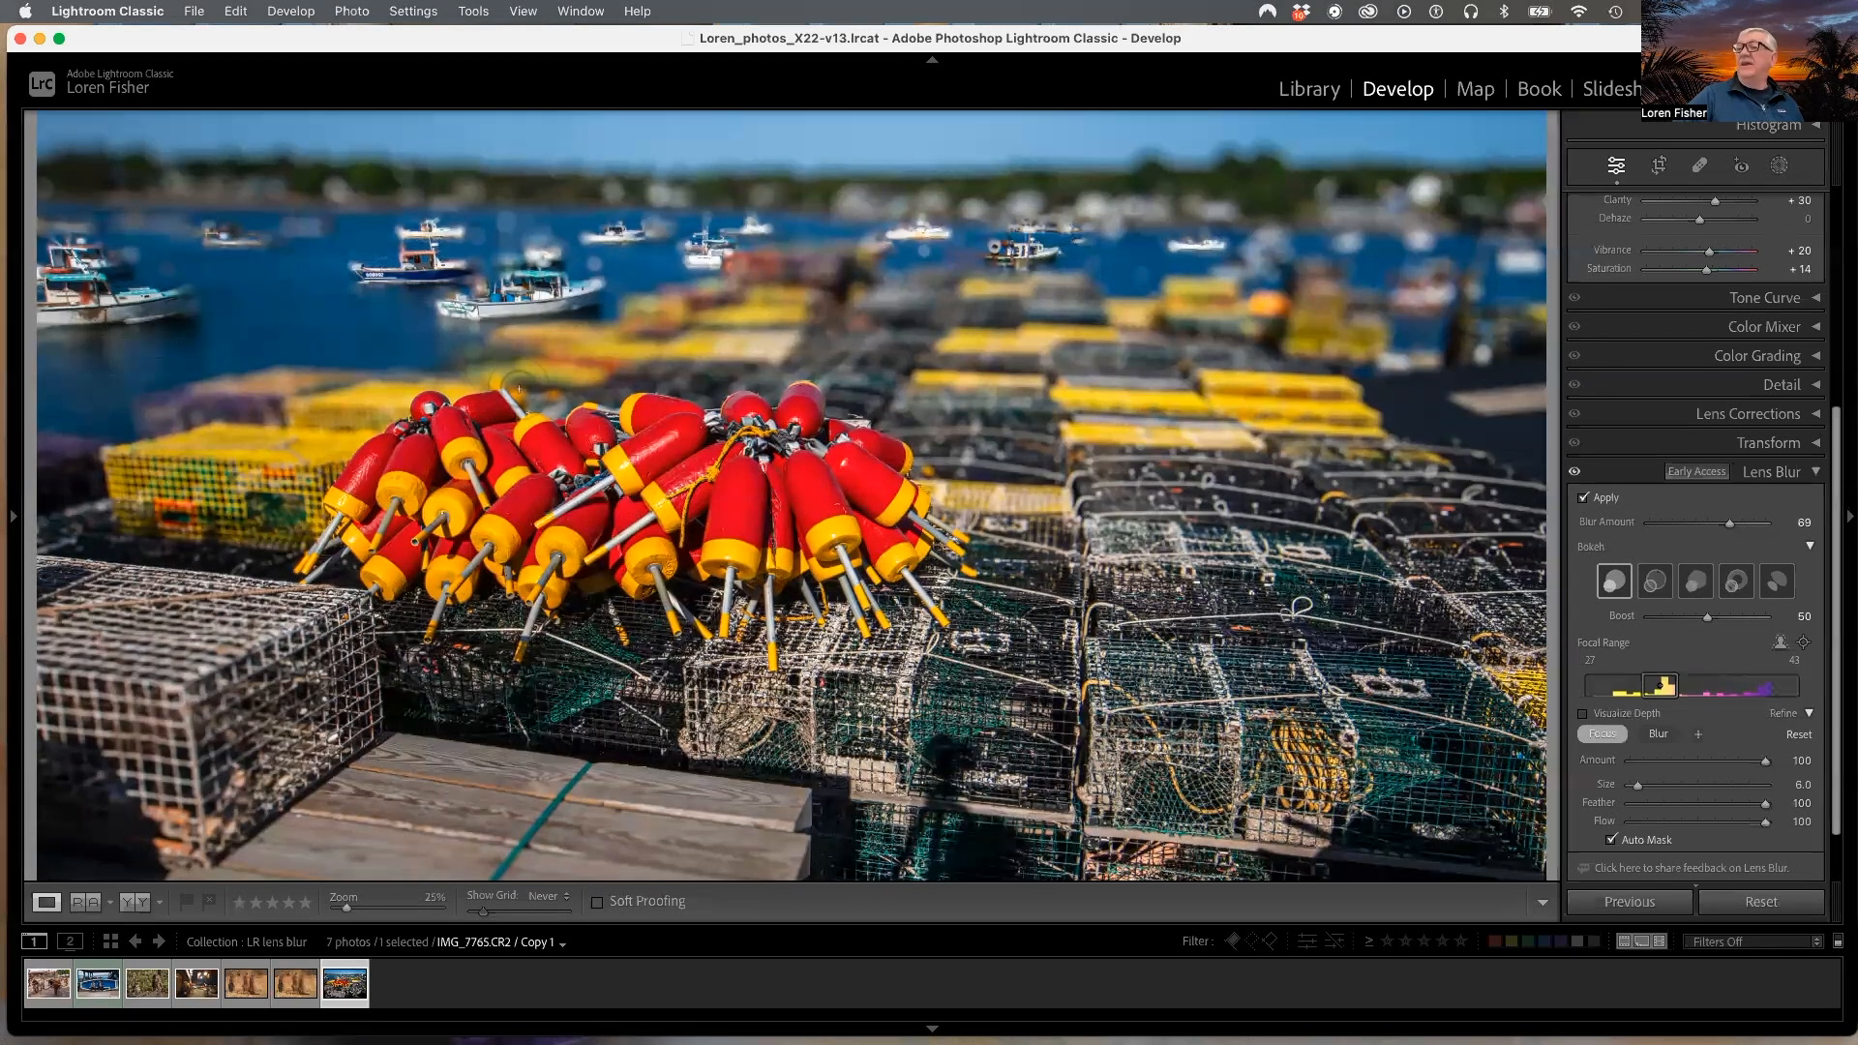
# Step: Open the three-cheetah photo LFR71293.CR3 and fit the whole image in the view
pyautogui.click(296, 985)
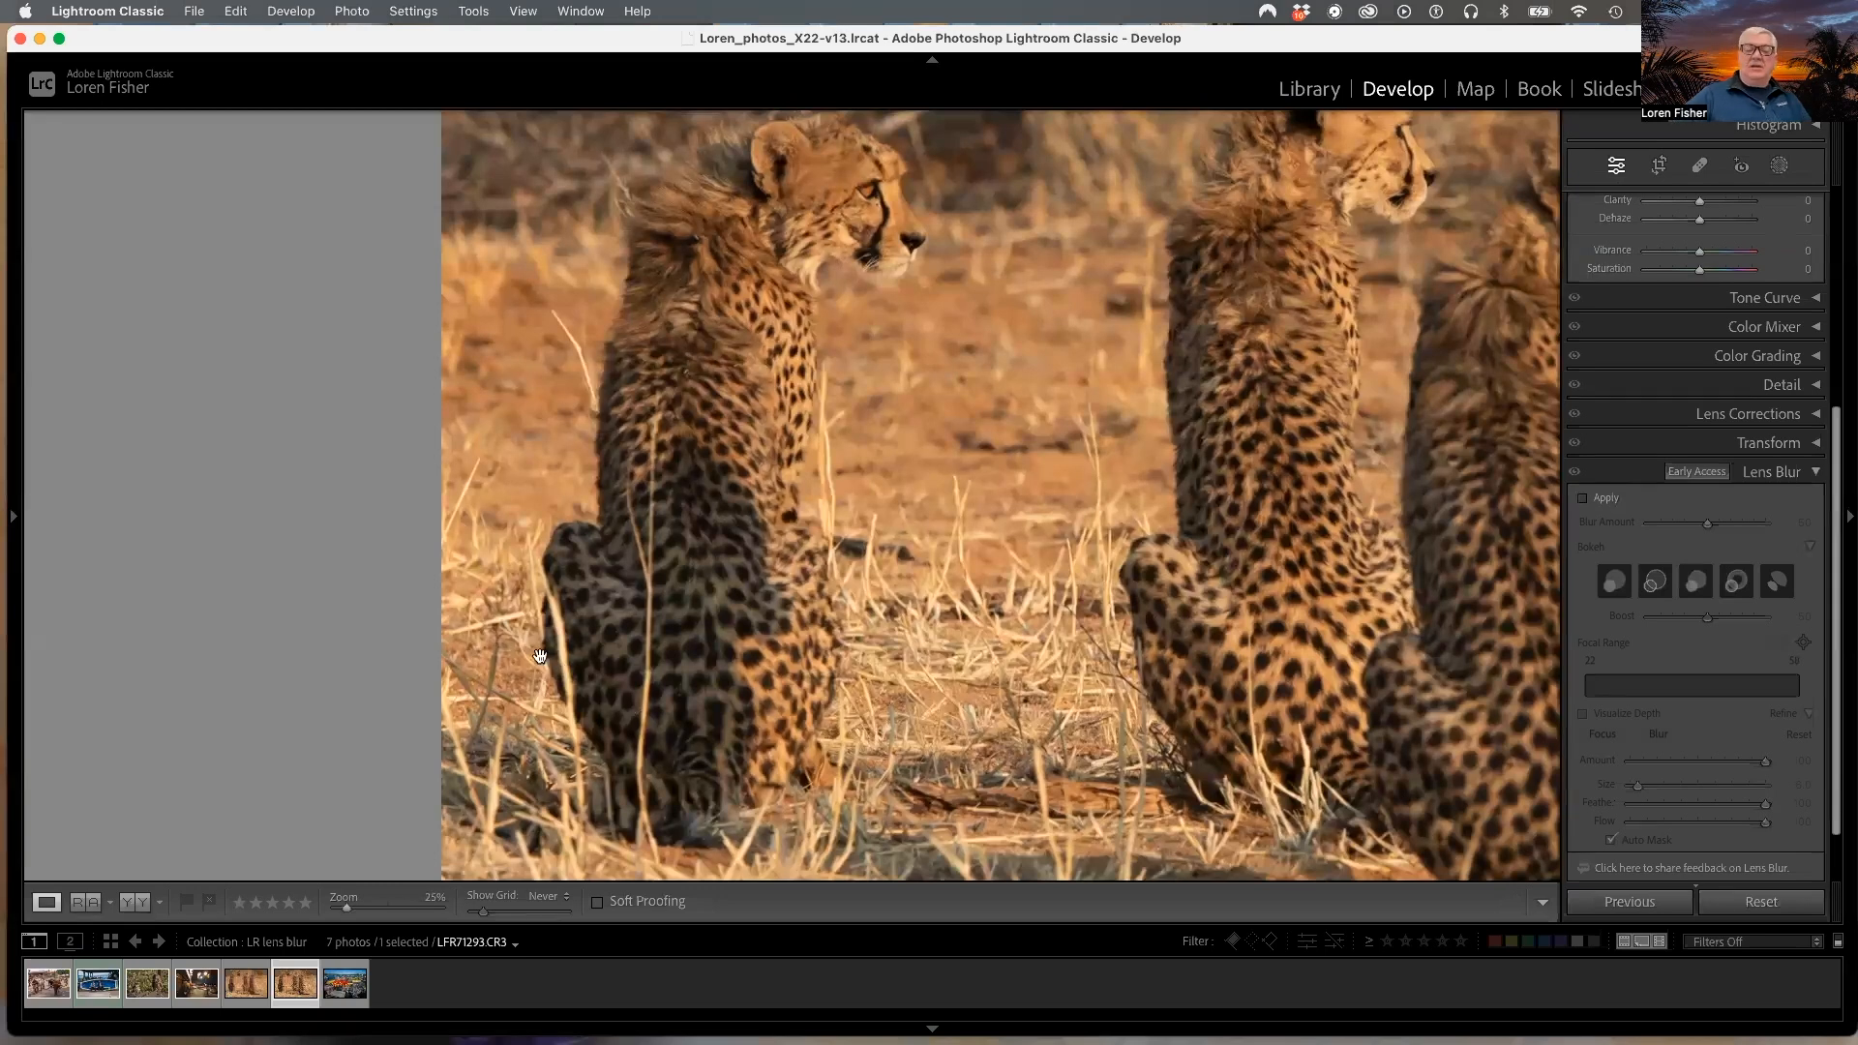
pyautogui.press('F7')
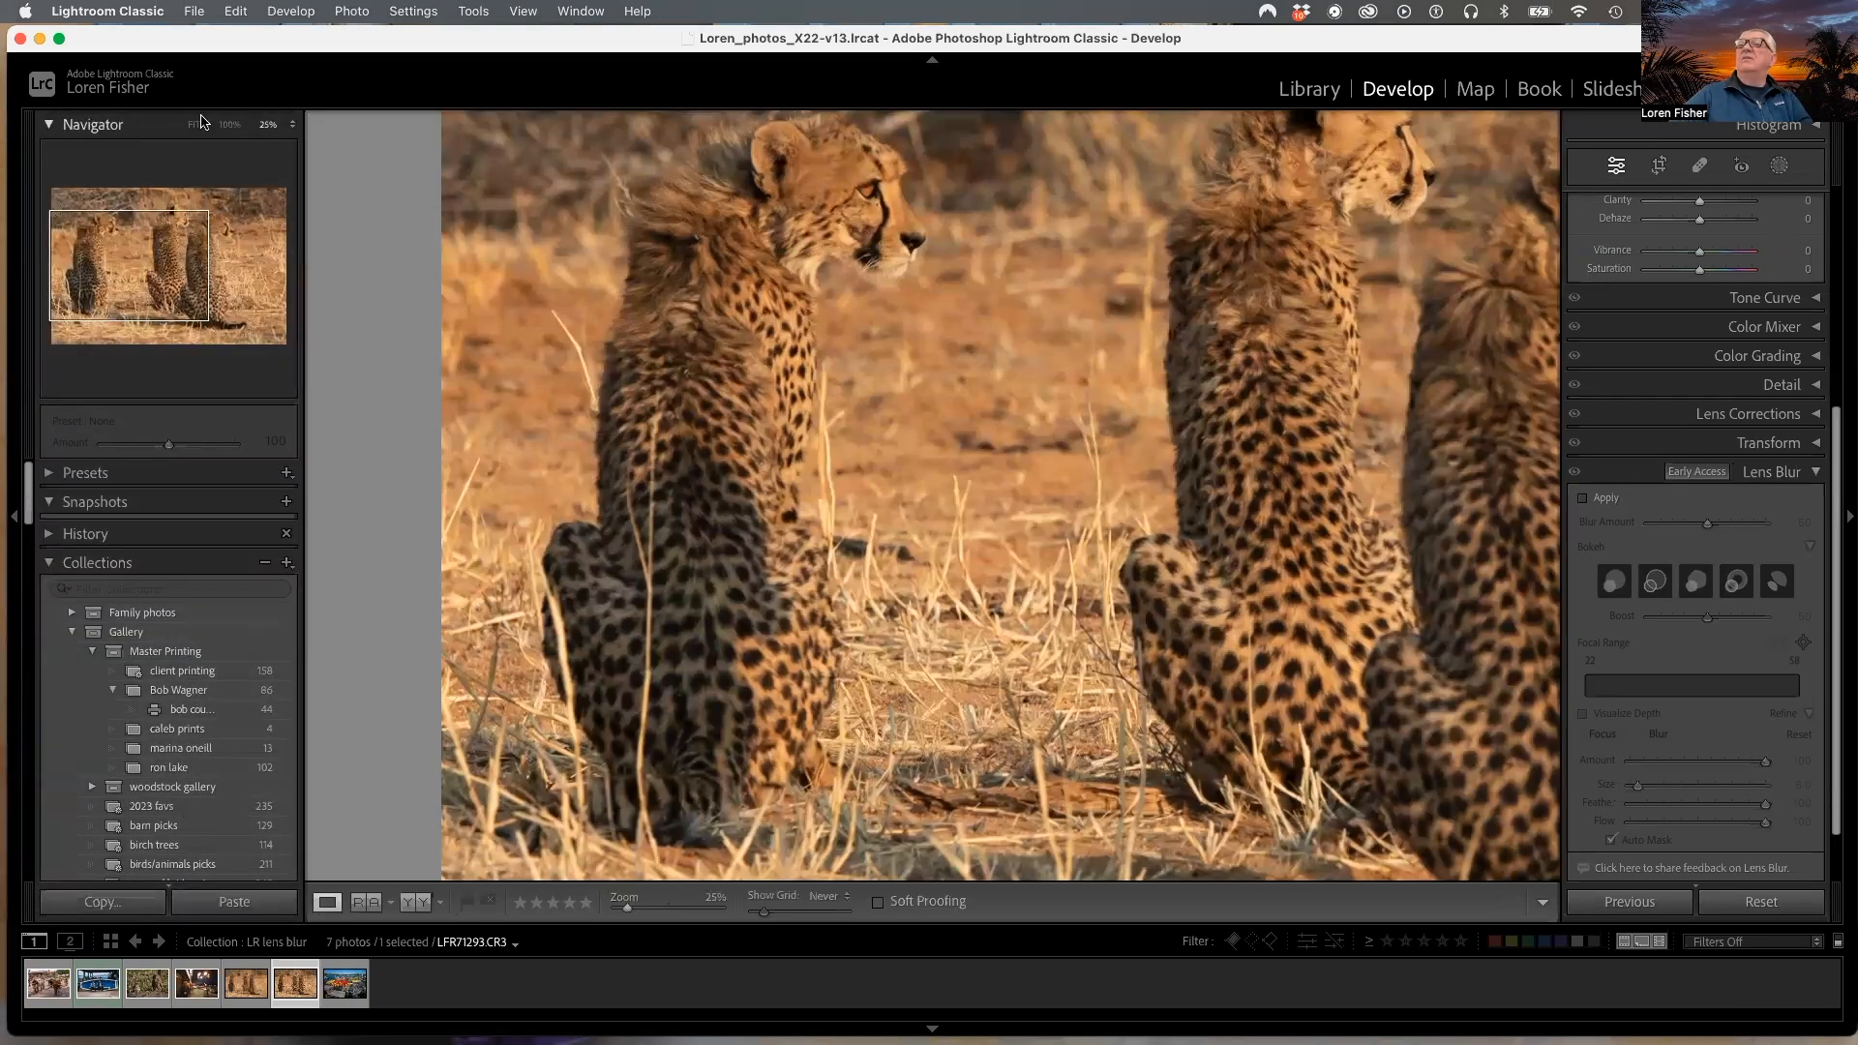
pyautogui.click(197, 125)
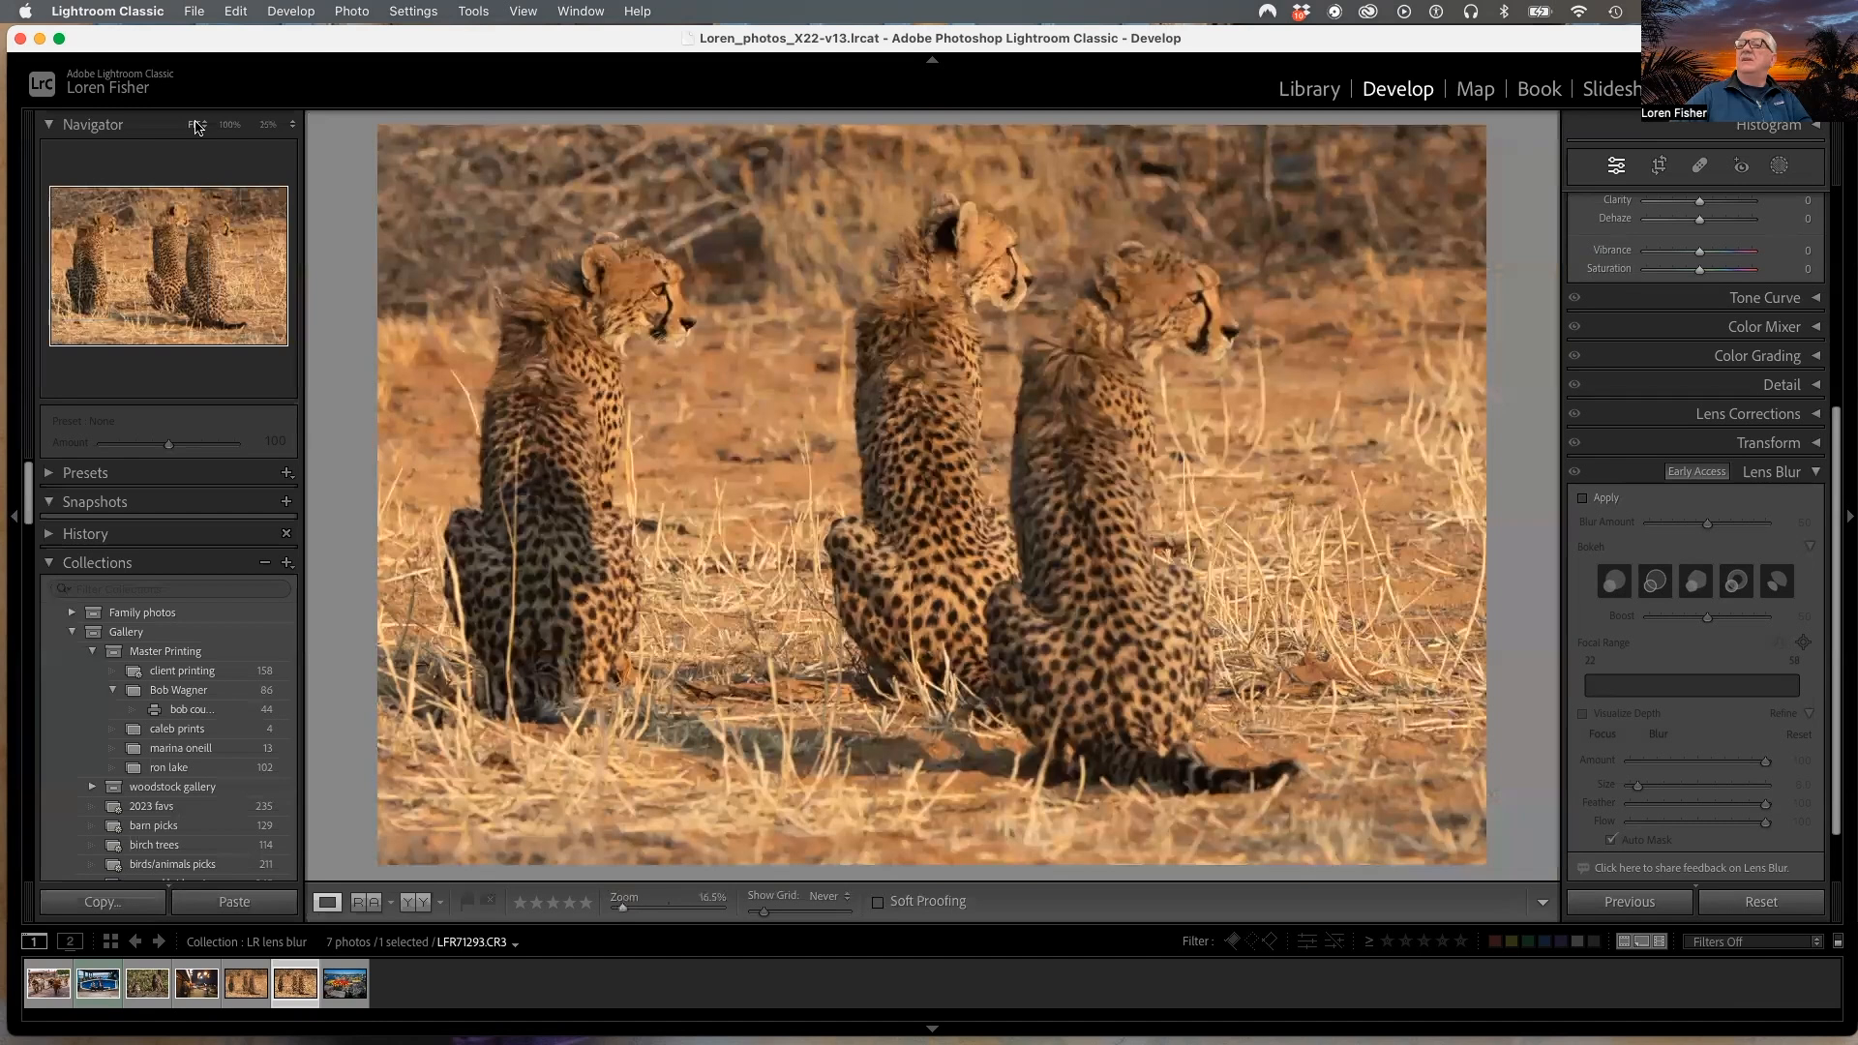
pyautogui.click(14, 520)
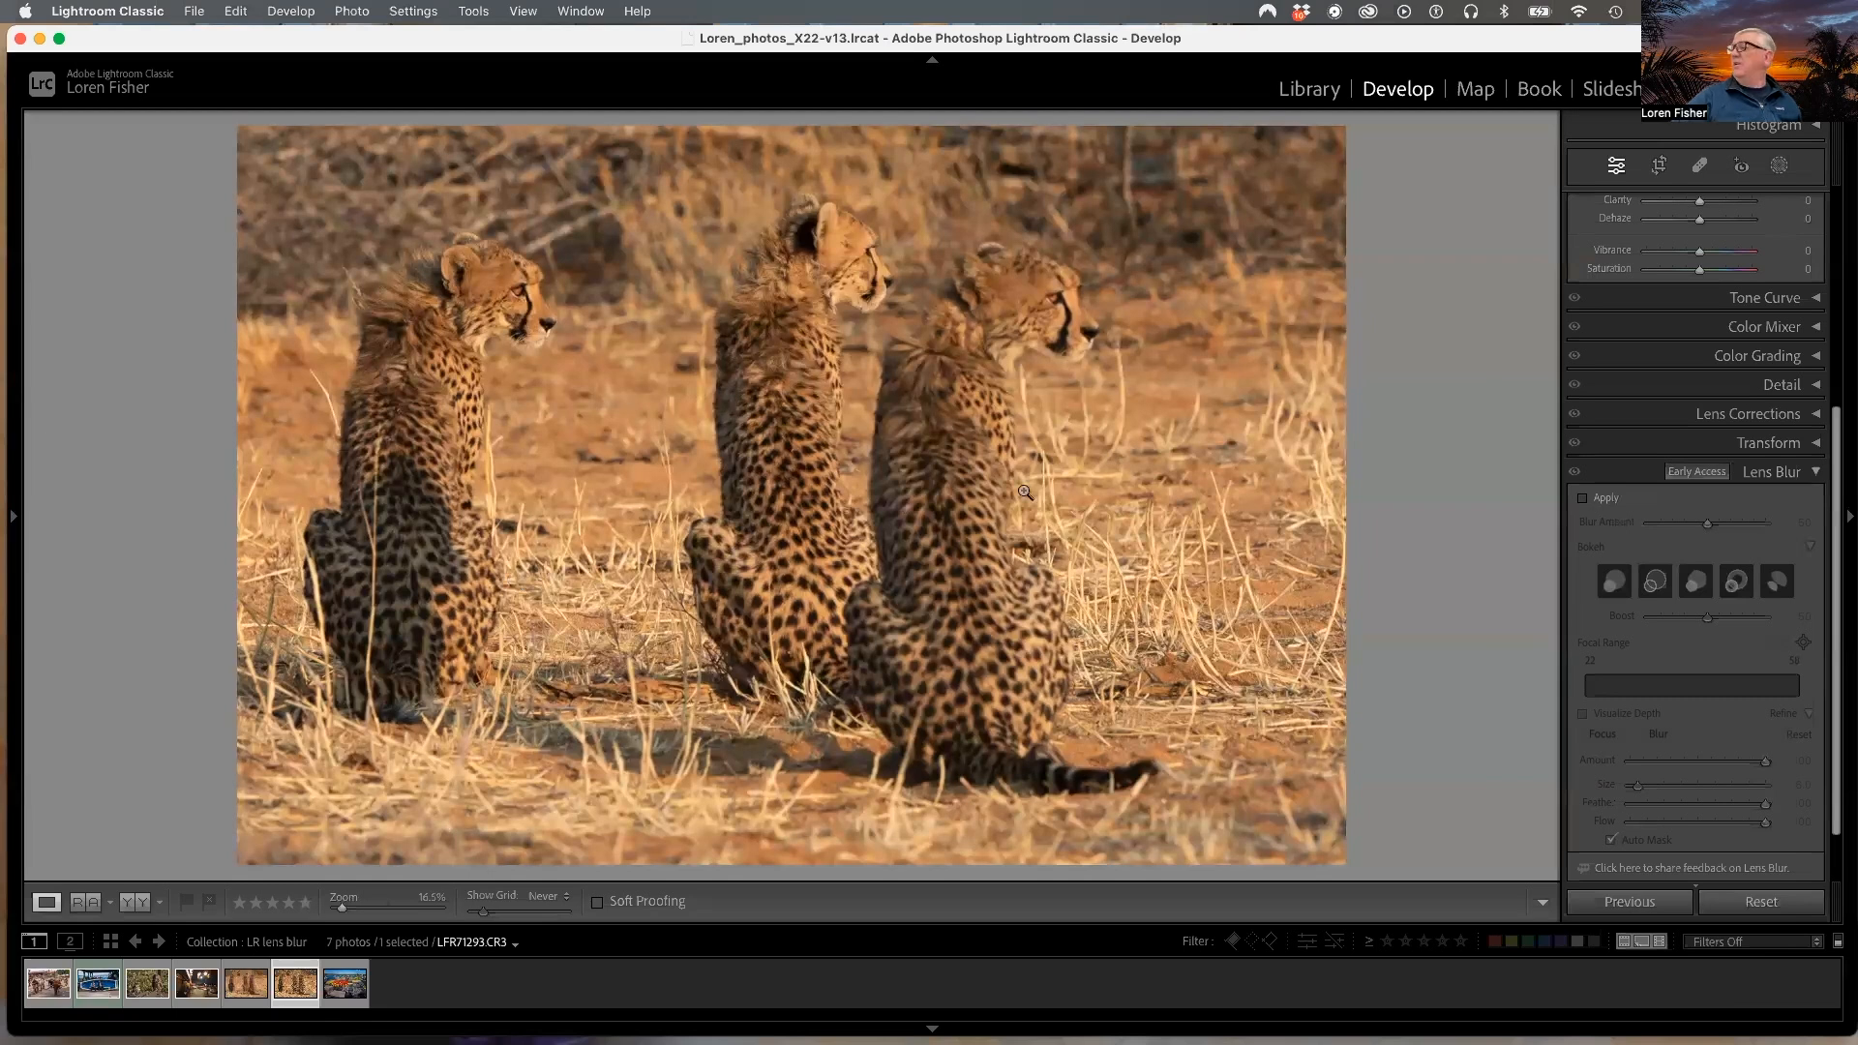
# Step: Apply Lens Blur to the cheetah photo with a blur amount of 100 and inspect the cheetahs' heads up close
pyautogui.click(1584, 498)
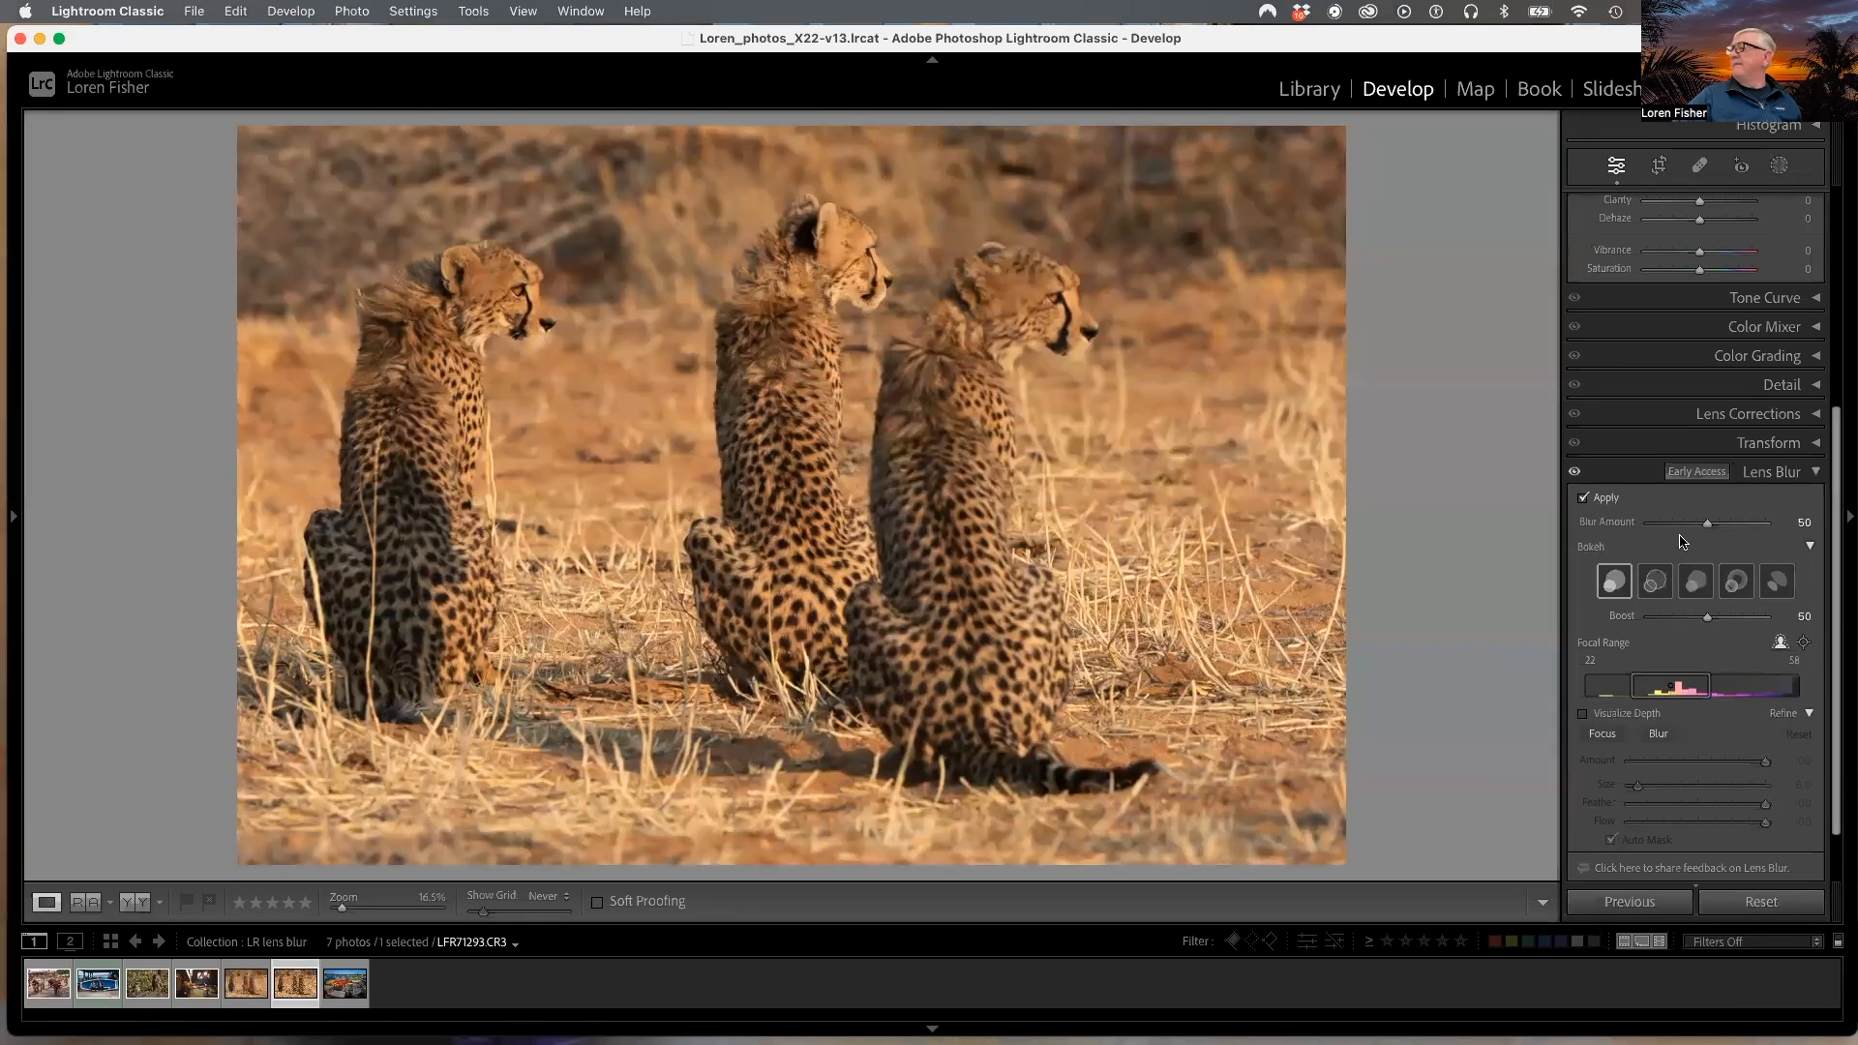
pyautogui.moveTo(1707, 524); pyautogui.dragTo(1775, 524)
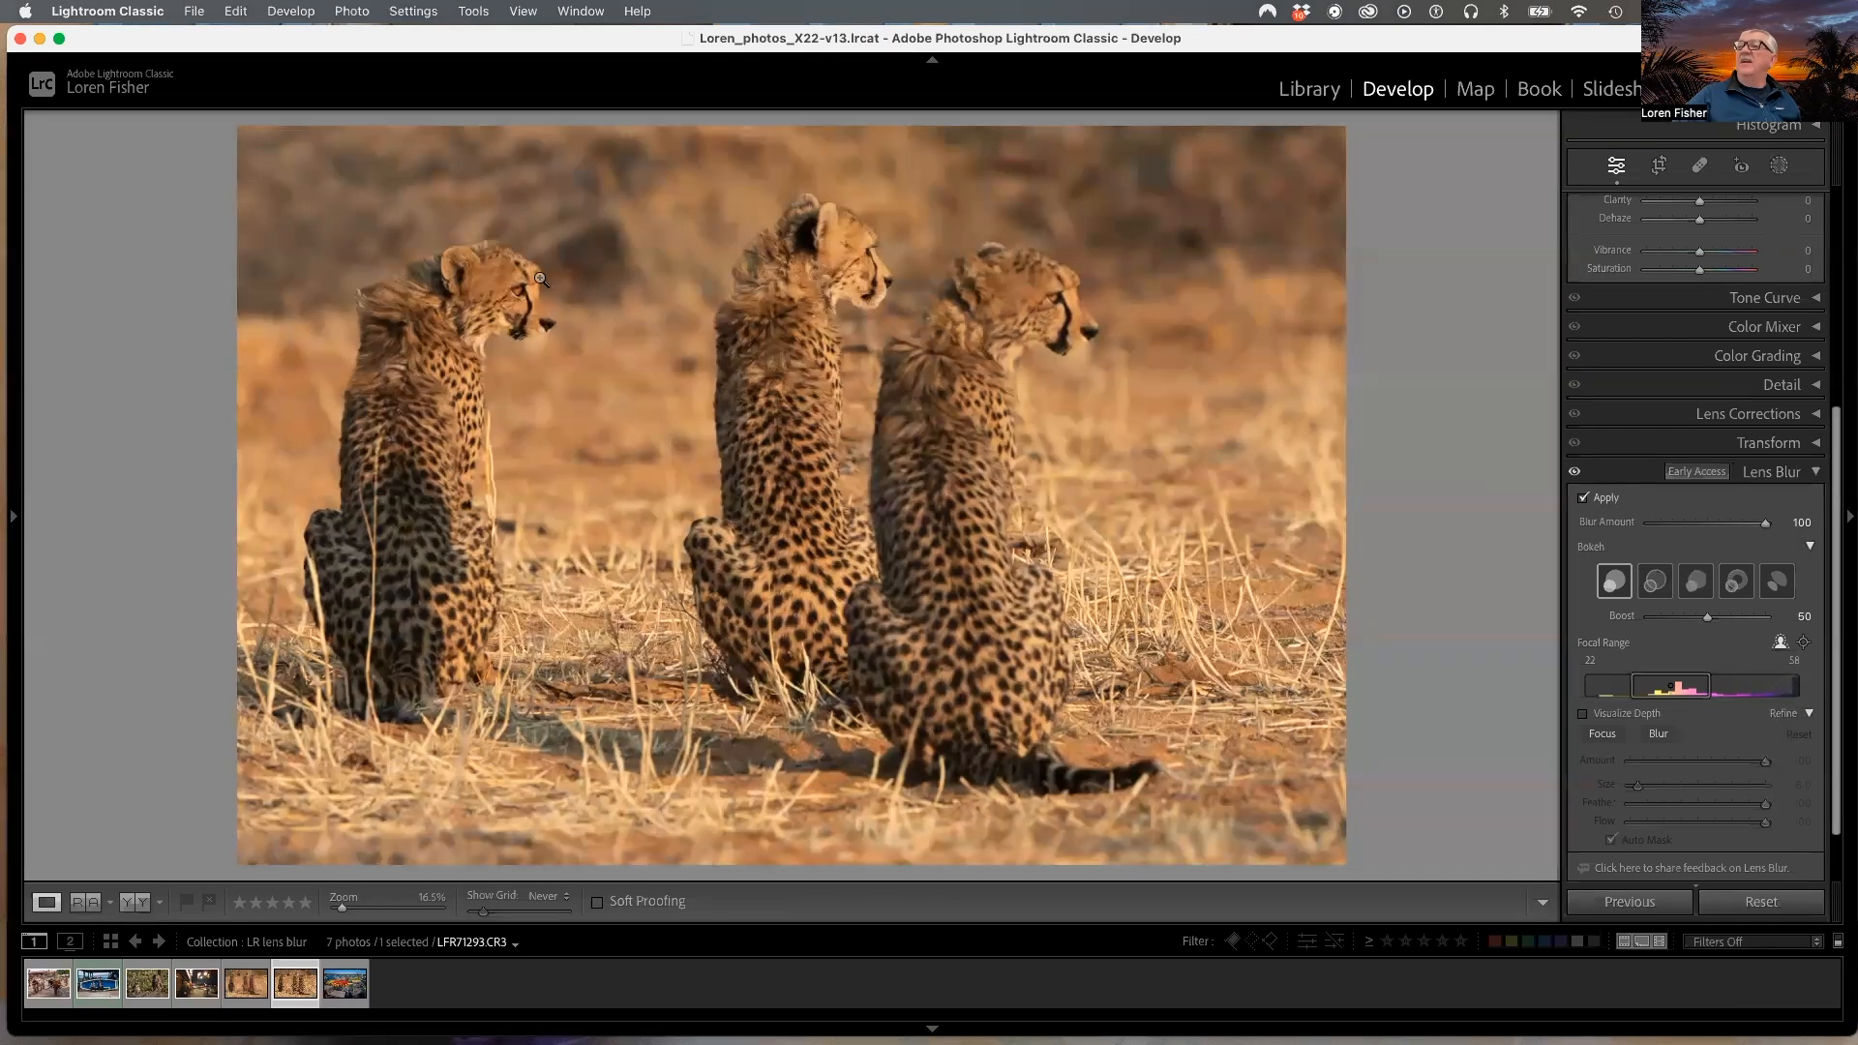
pyautogui.click(531, 310)
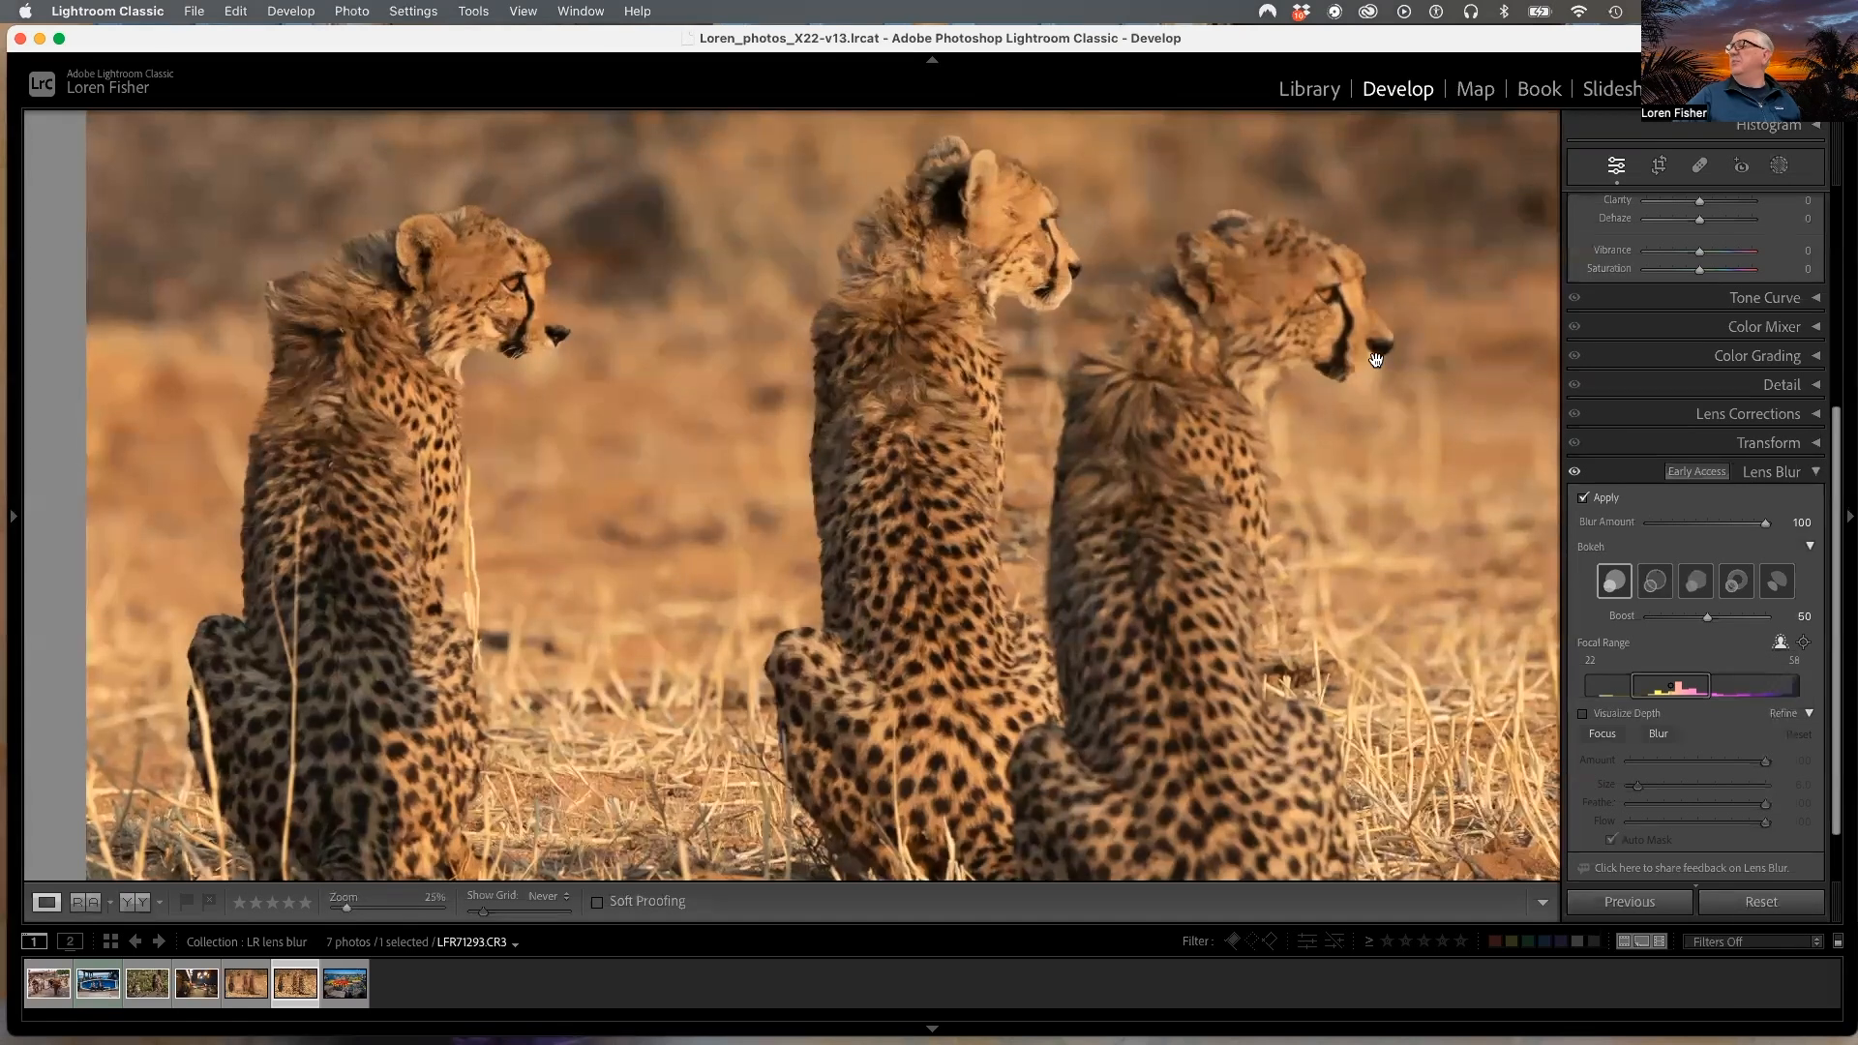
pyautogui.click(528, 279)
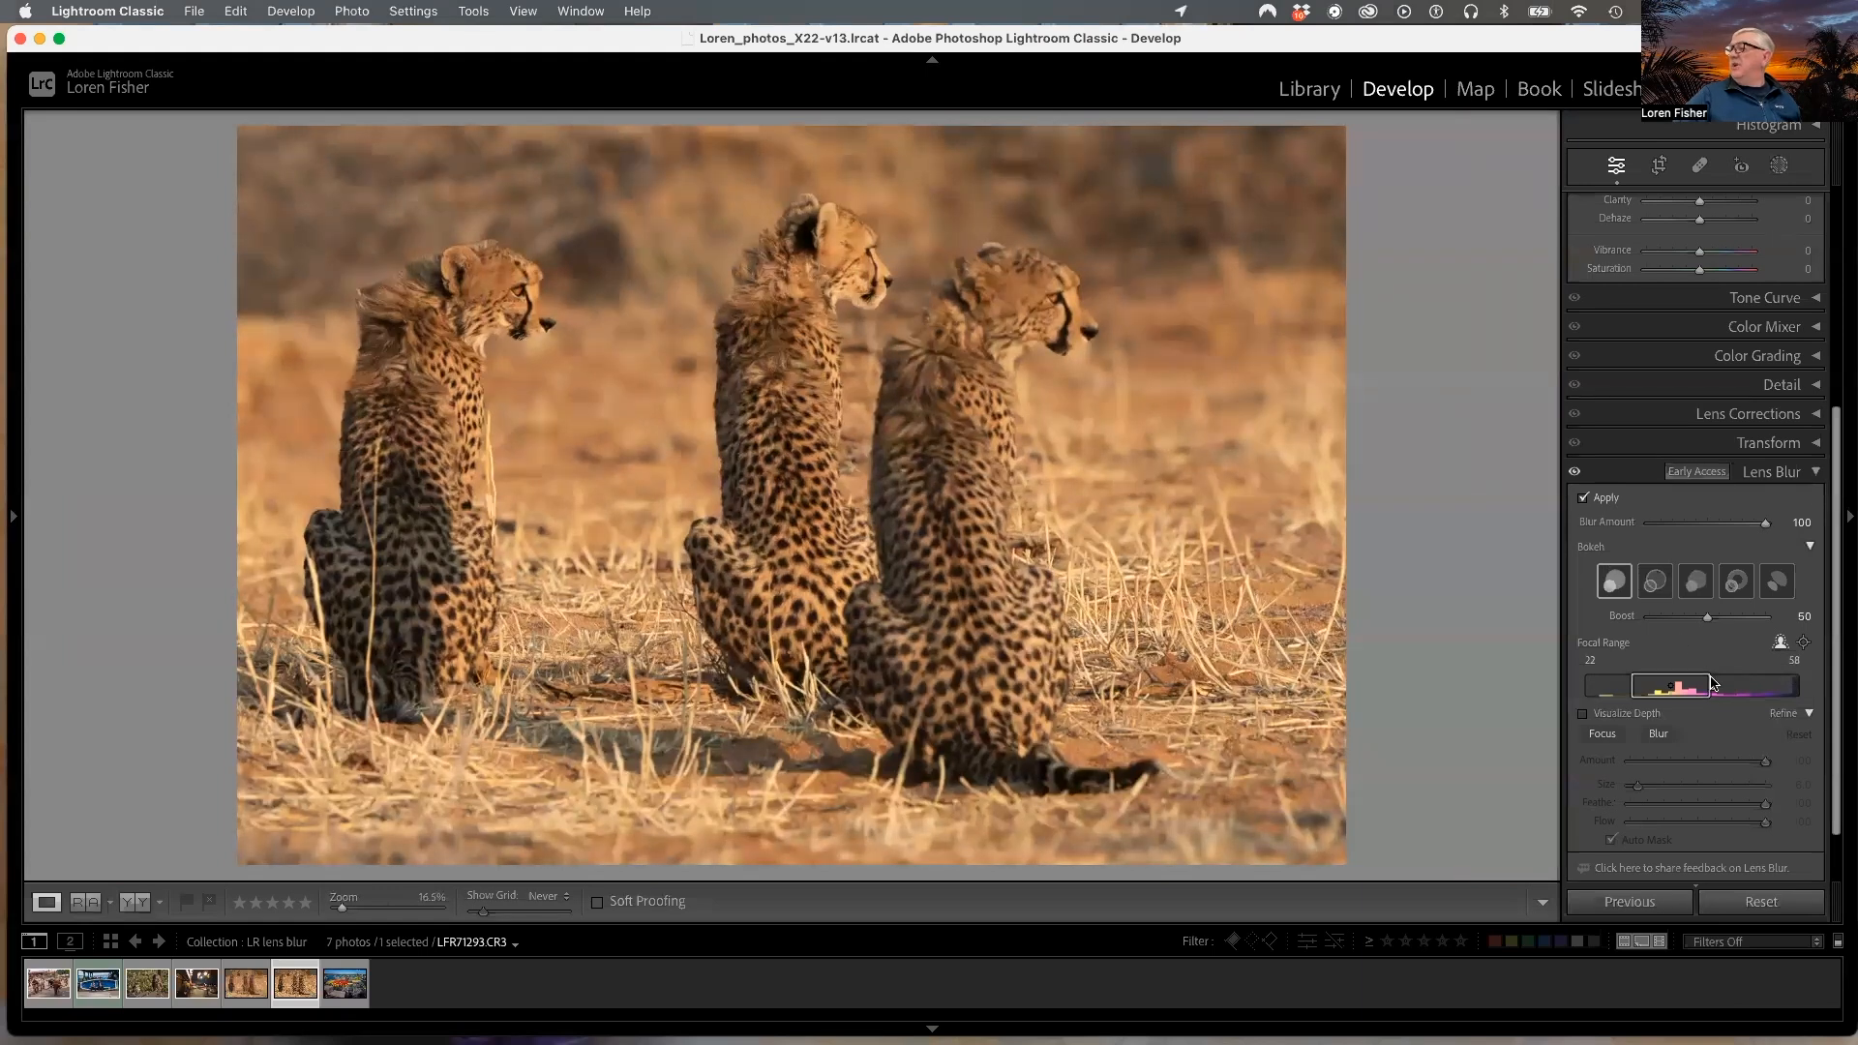
# Step: Narrow the focal range to 27–47 with the depth visualization as a guide, and turn the visualization off again
pyautogui.moveTo(1711, 688); pyautogui.dragTo(1644, 689)
pyautogui.click(1587, 716)
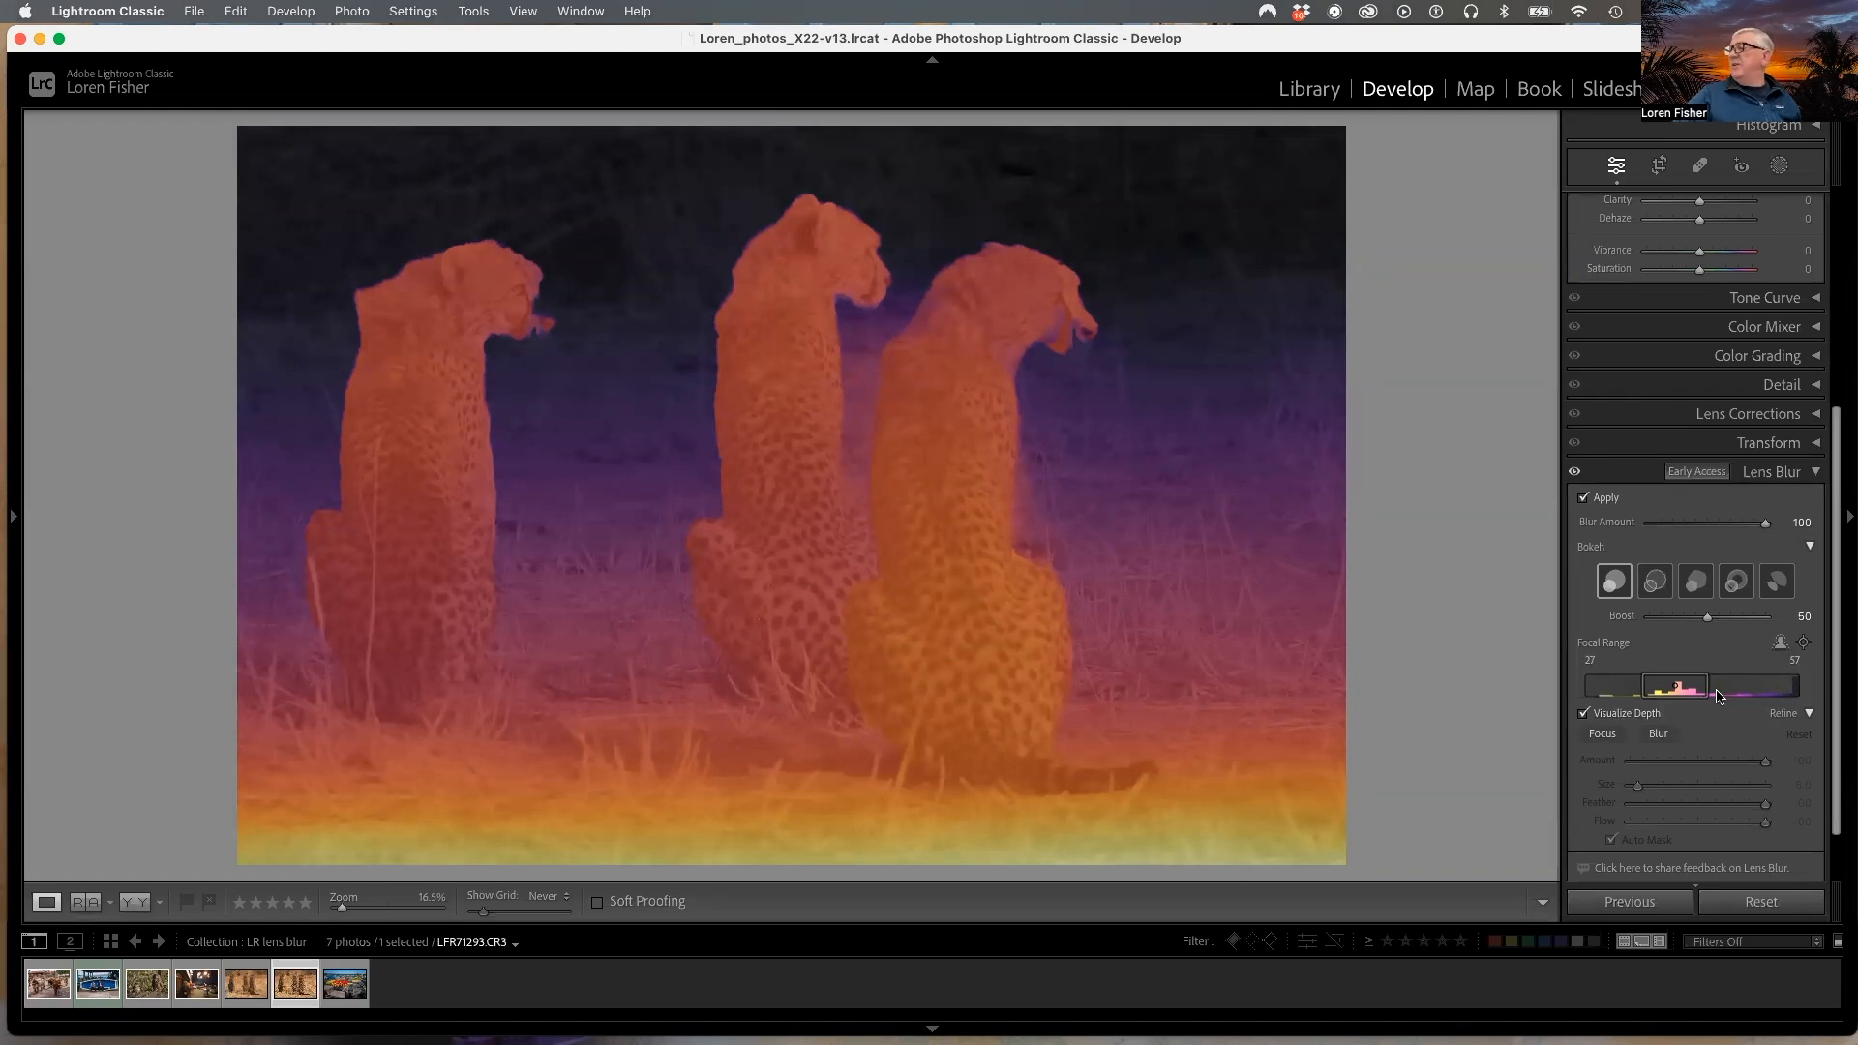
pyautogui.moveTo(1711, 692); pyautogui.dragTo(1690, 694)
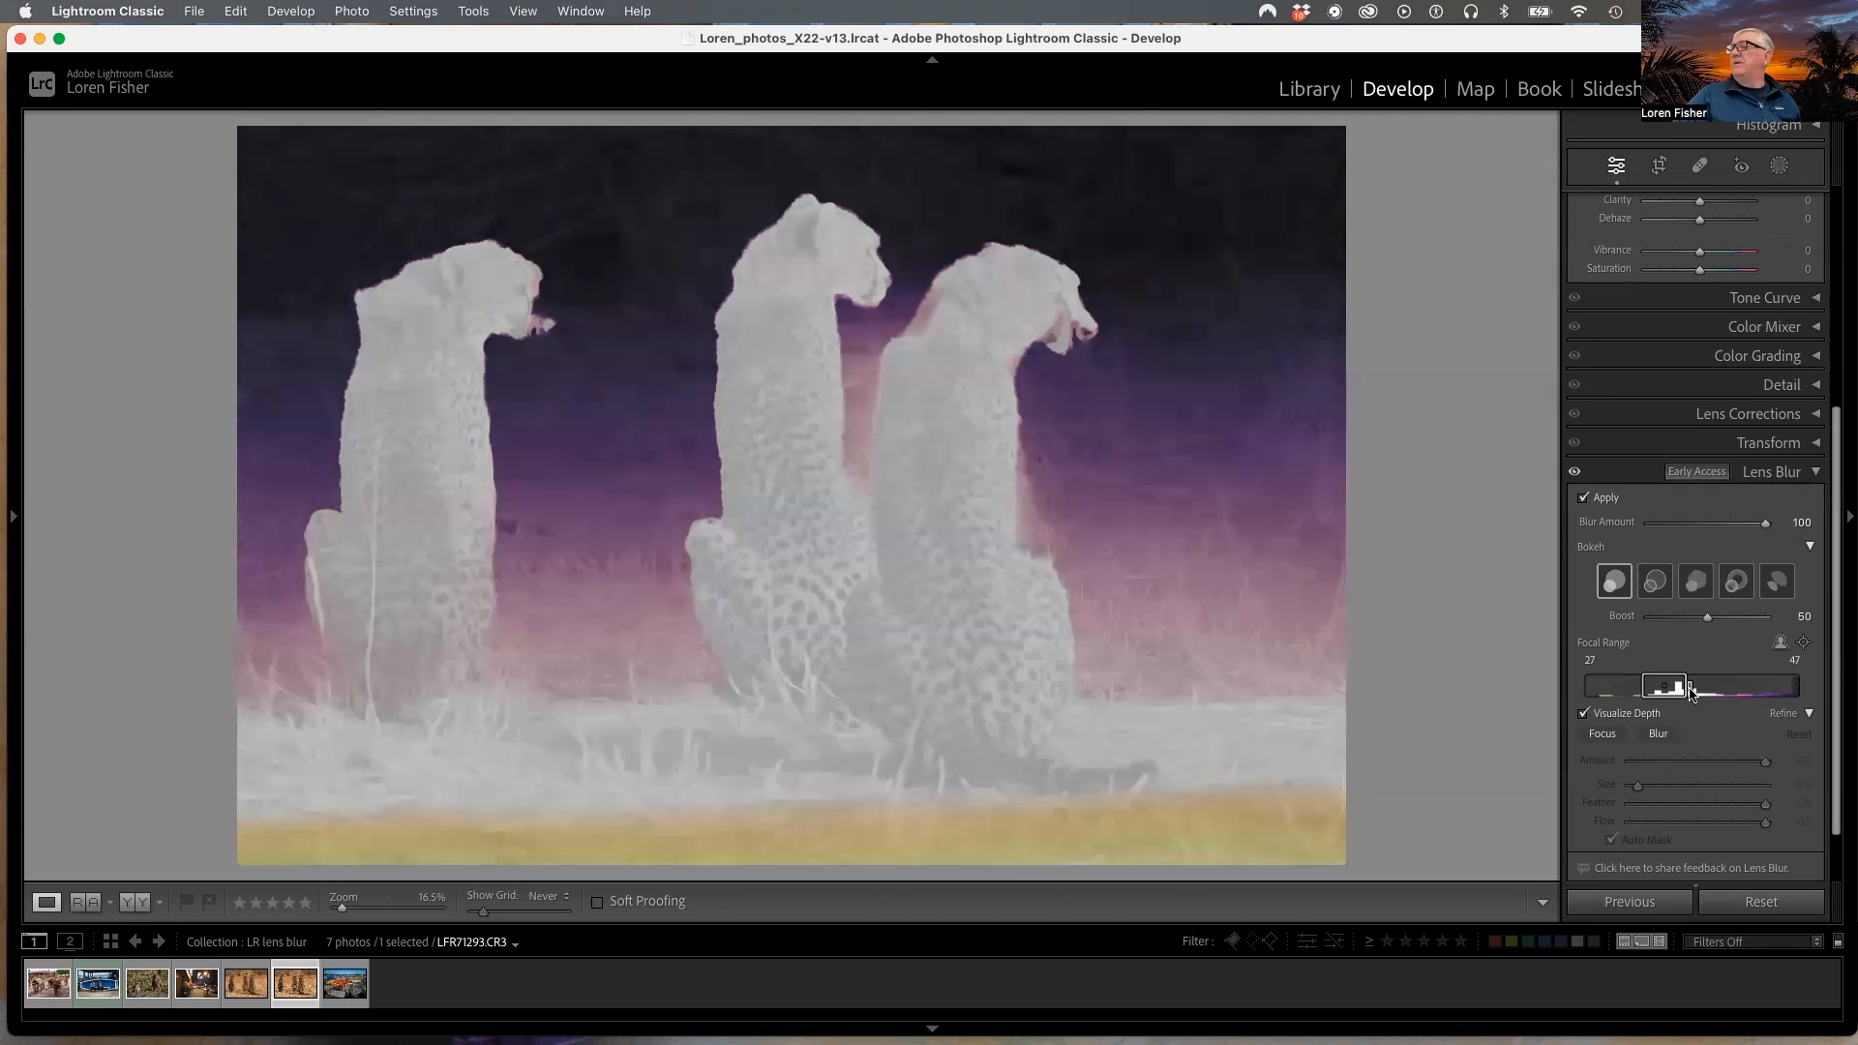
pyautogui.moveTo(1691, 693); pyautogui.dragTo(1690, 693)
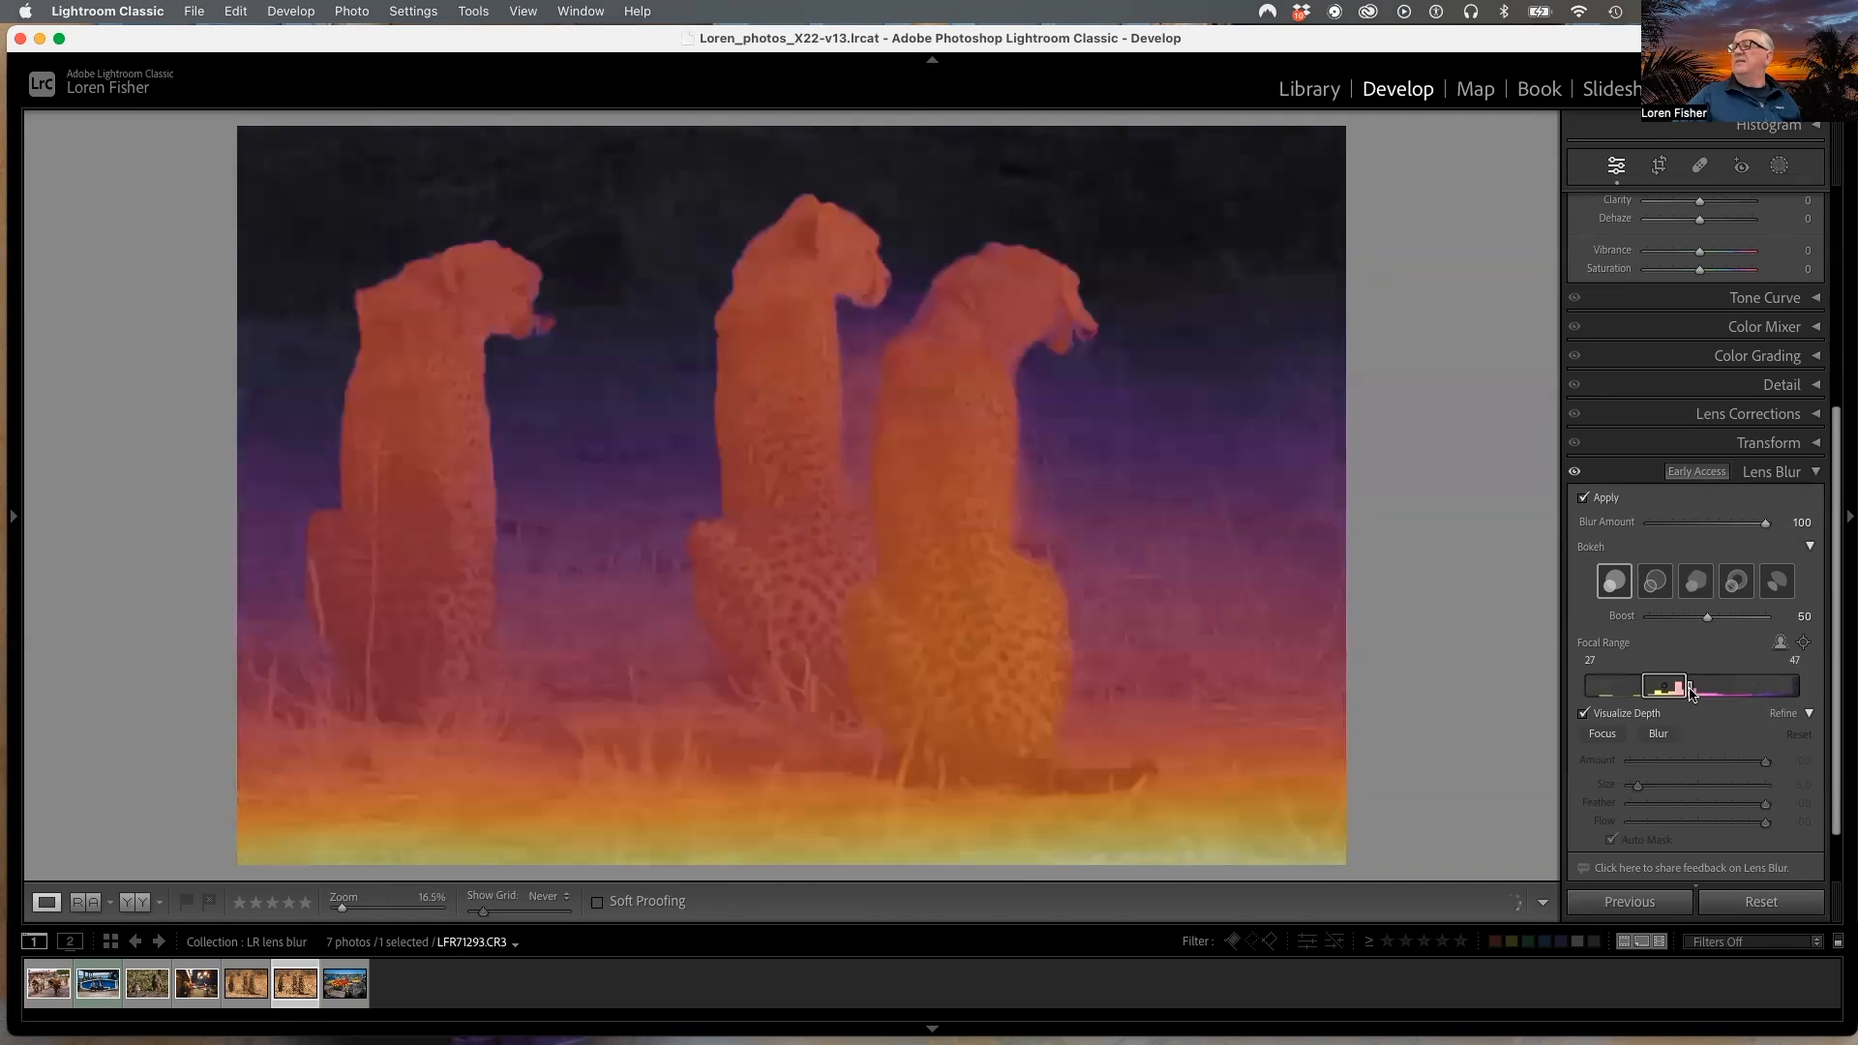
pyautogui.click(1585, 714)
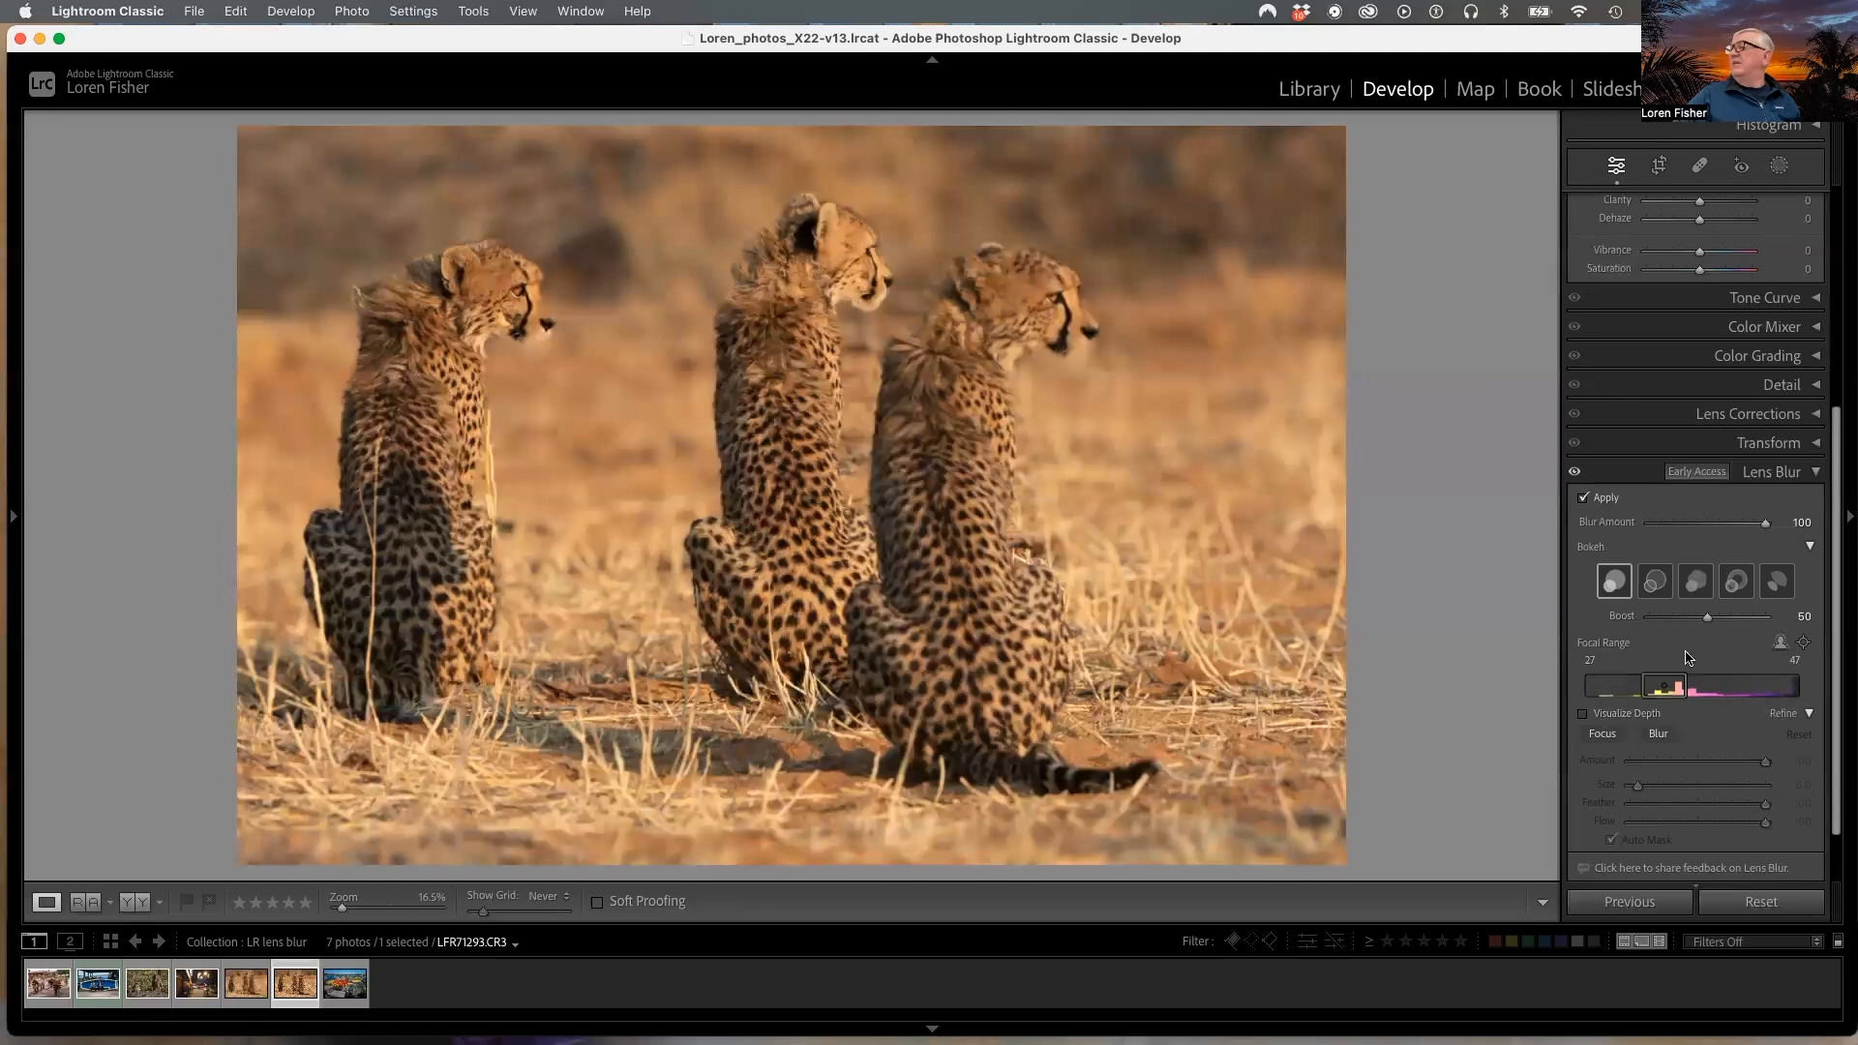
# Step: Paint the left and right cheetahs' faces sharp with the Focus brush at amount 100, and erase the spill below the right cheetah's chin at size 4
pyautogui.click(1603, 734)
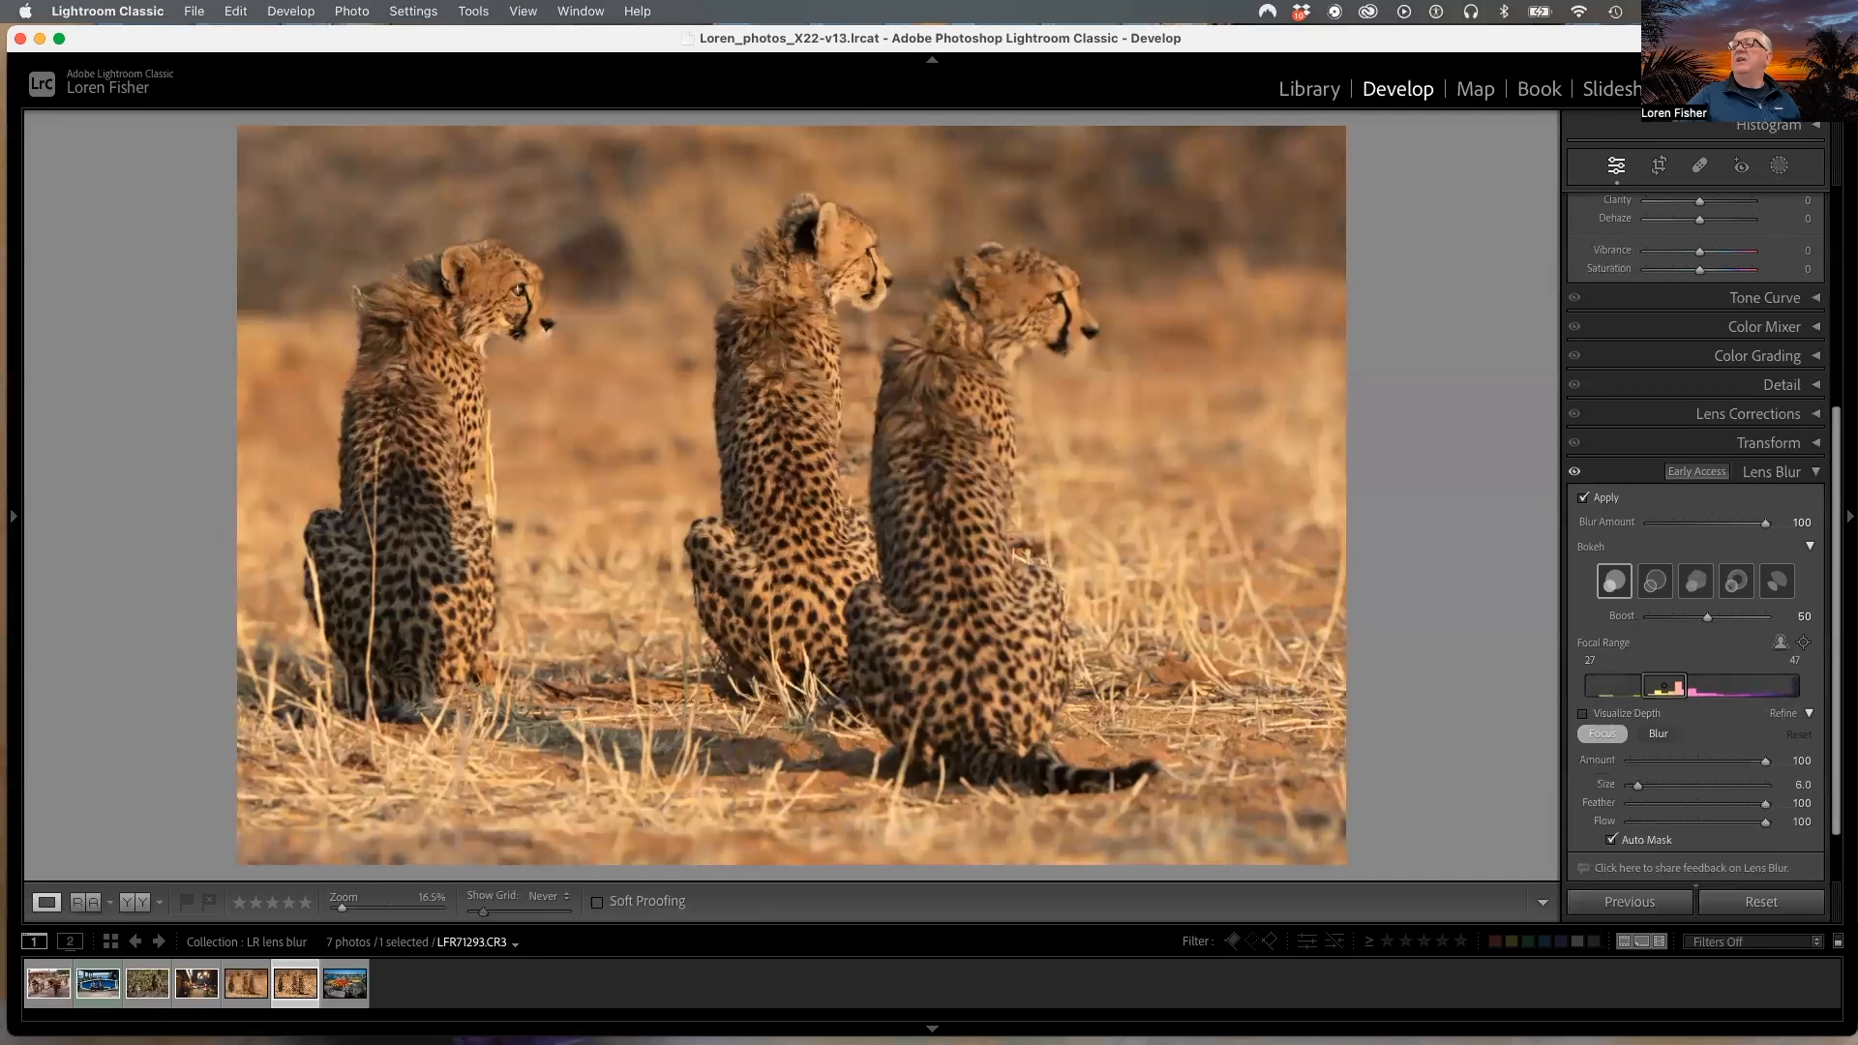
pyautogui.moveTo(517, 289); pyautogui.dragTo(554, 308)
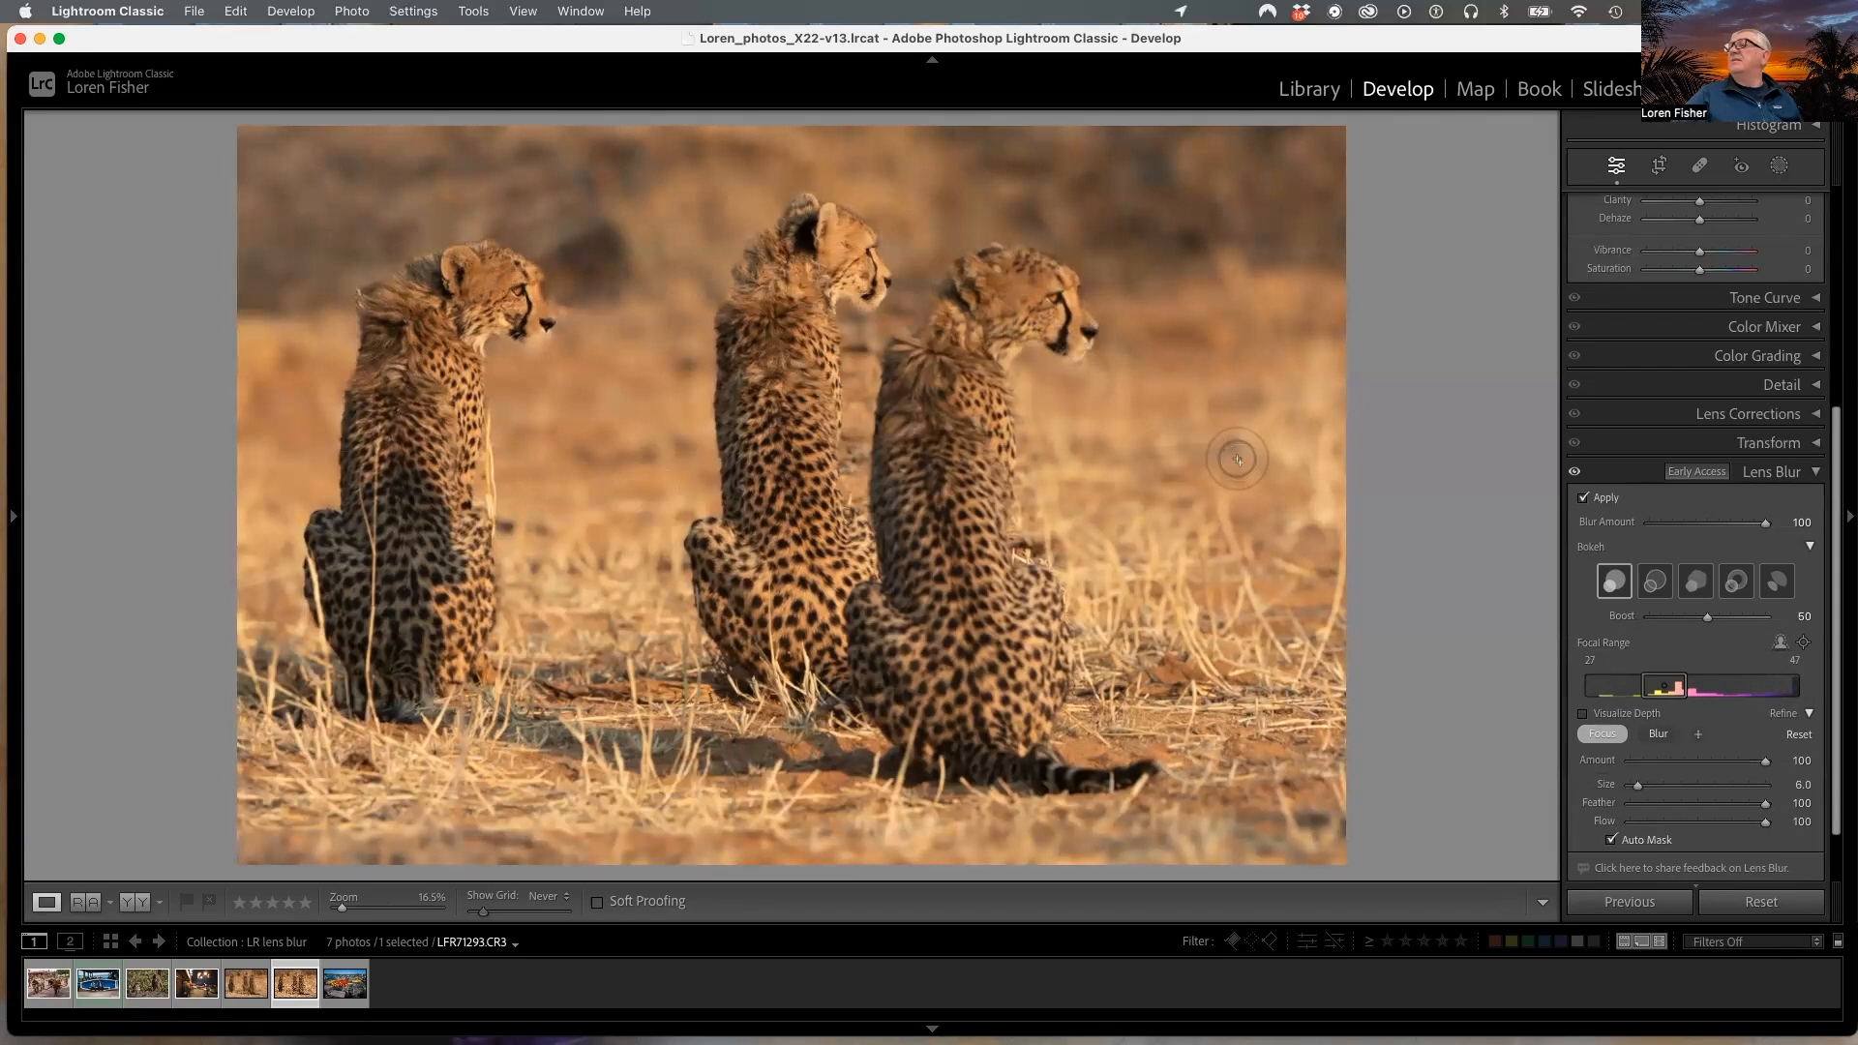
pyautogui.press('[')
pyautogui.press('[')
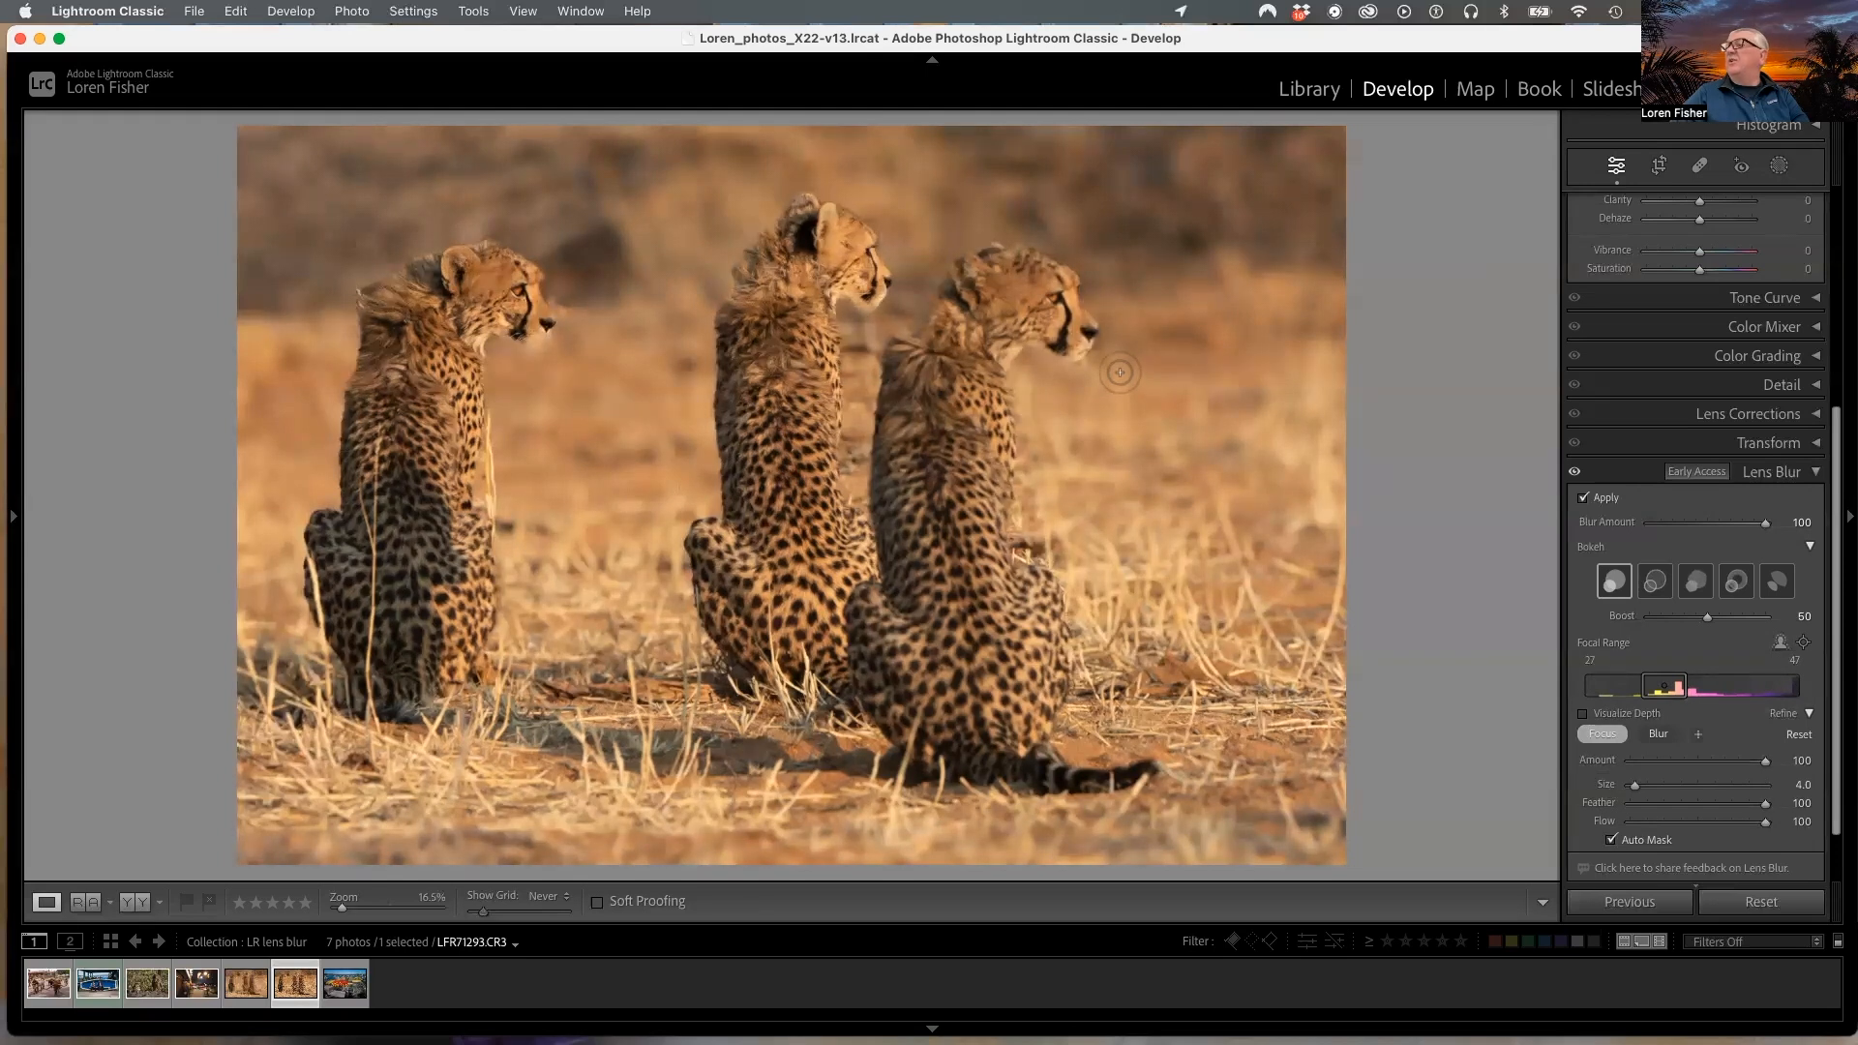
pyautogui.press('alt')
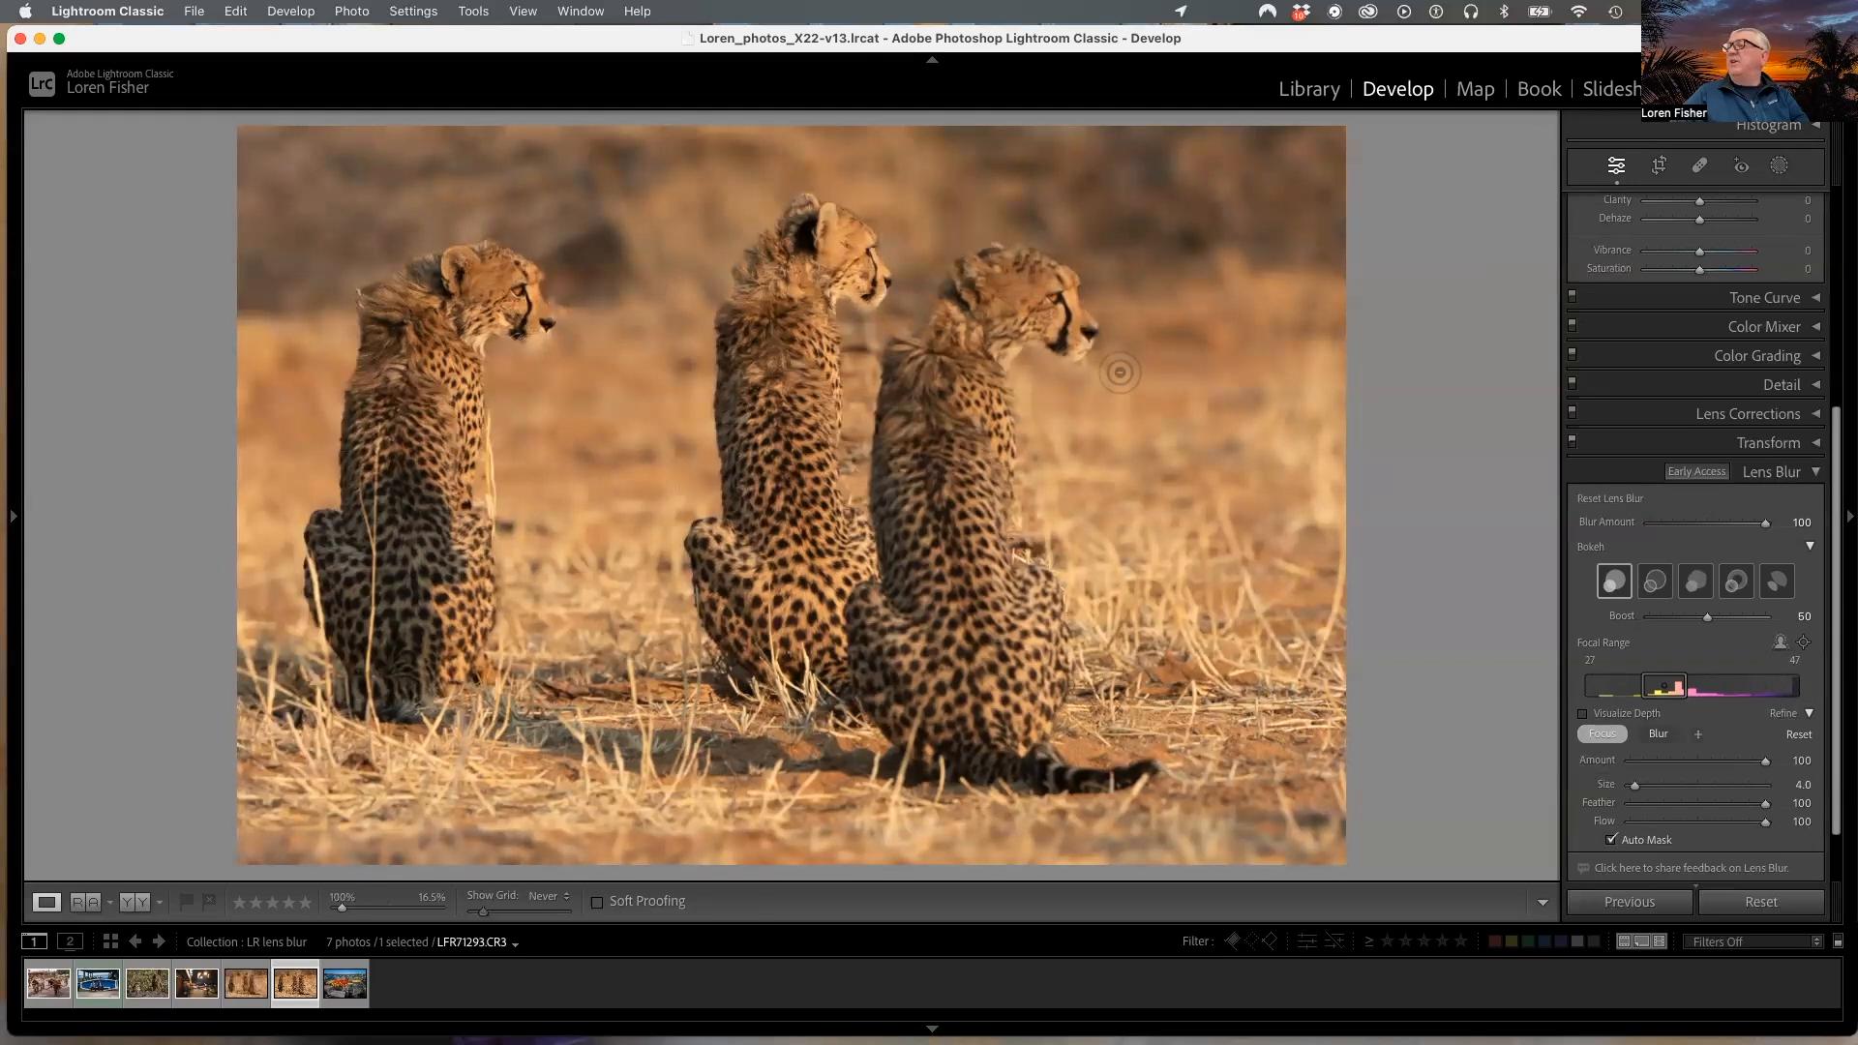
pyautogui.moveTo(1089, 367); pyautogui.dragTo(1076, 381)
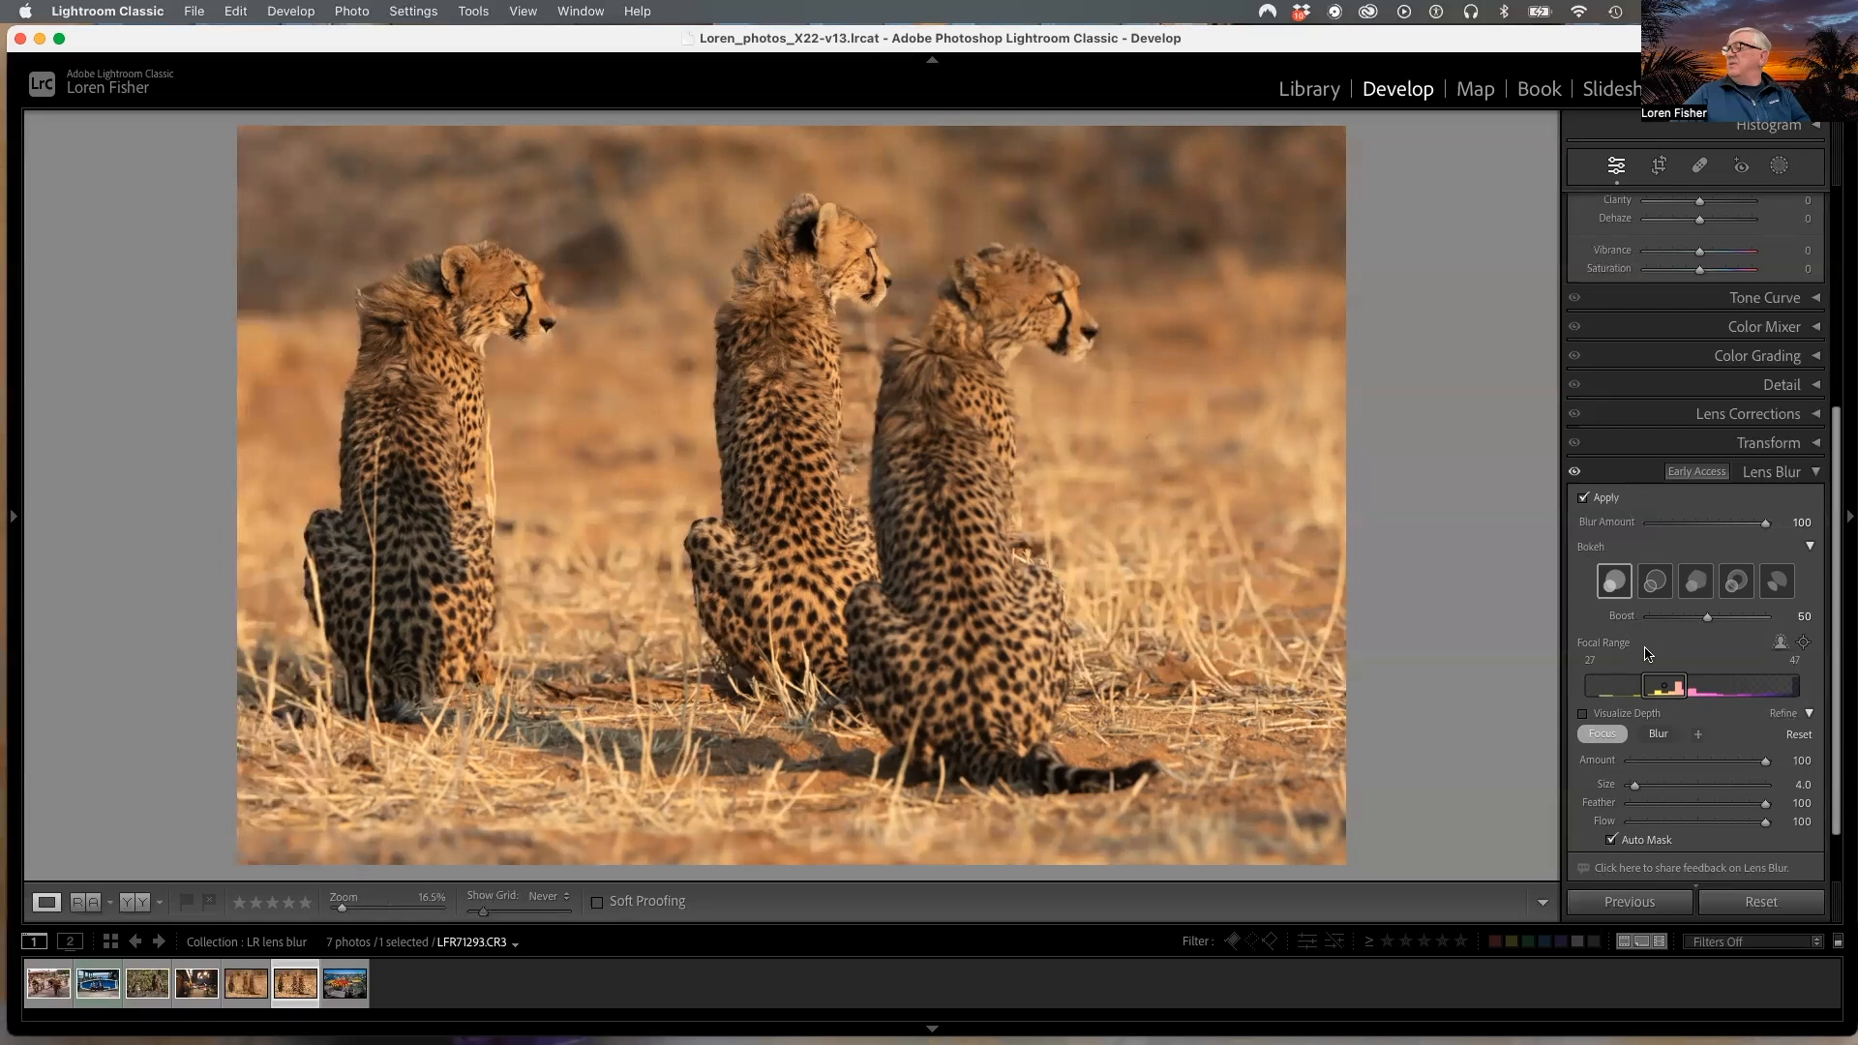
# Step: Paint the grass around the cheetahs with the Blur brush at size 11 and amount 73, and compare the photo with and without Lens Blur
pyautogui.click(1660, 735)
pyautogui.scroll(7, 1271, 675)
pyautogui.moveTo(1201, 633)
pyautogui.mouseDown()
pyautogui.moveTo(1110, 602)
pyautogui.moveTo(1122, 692)
pyautogui.moveTo(1141, 698)
pyautogui.moveTo(1335, 648)
pyautogui.moveTo(1140, 614)
pyautogui.moveTo(1152, 585)
pyautogui.moveTo(1283, 567)
pyautogui.moveTo(1260, 601)
pyautogui.moveTo(1199, 586)
pyautogui.mouseUp()
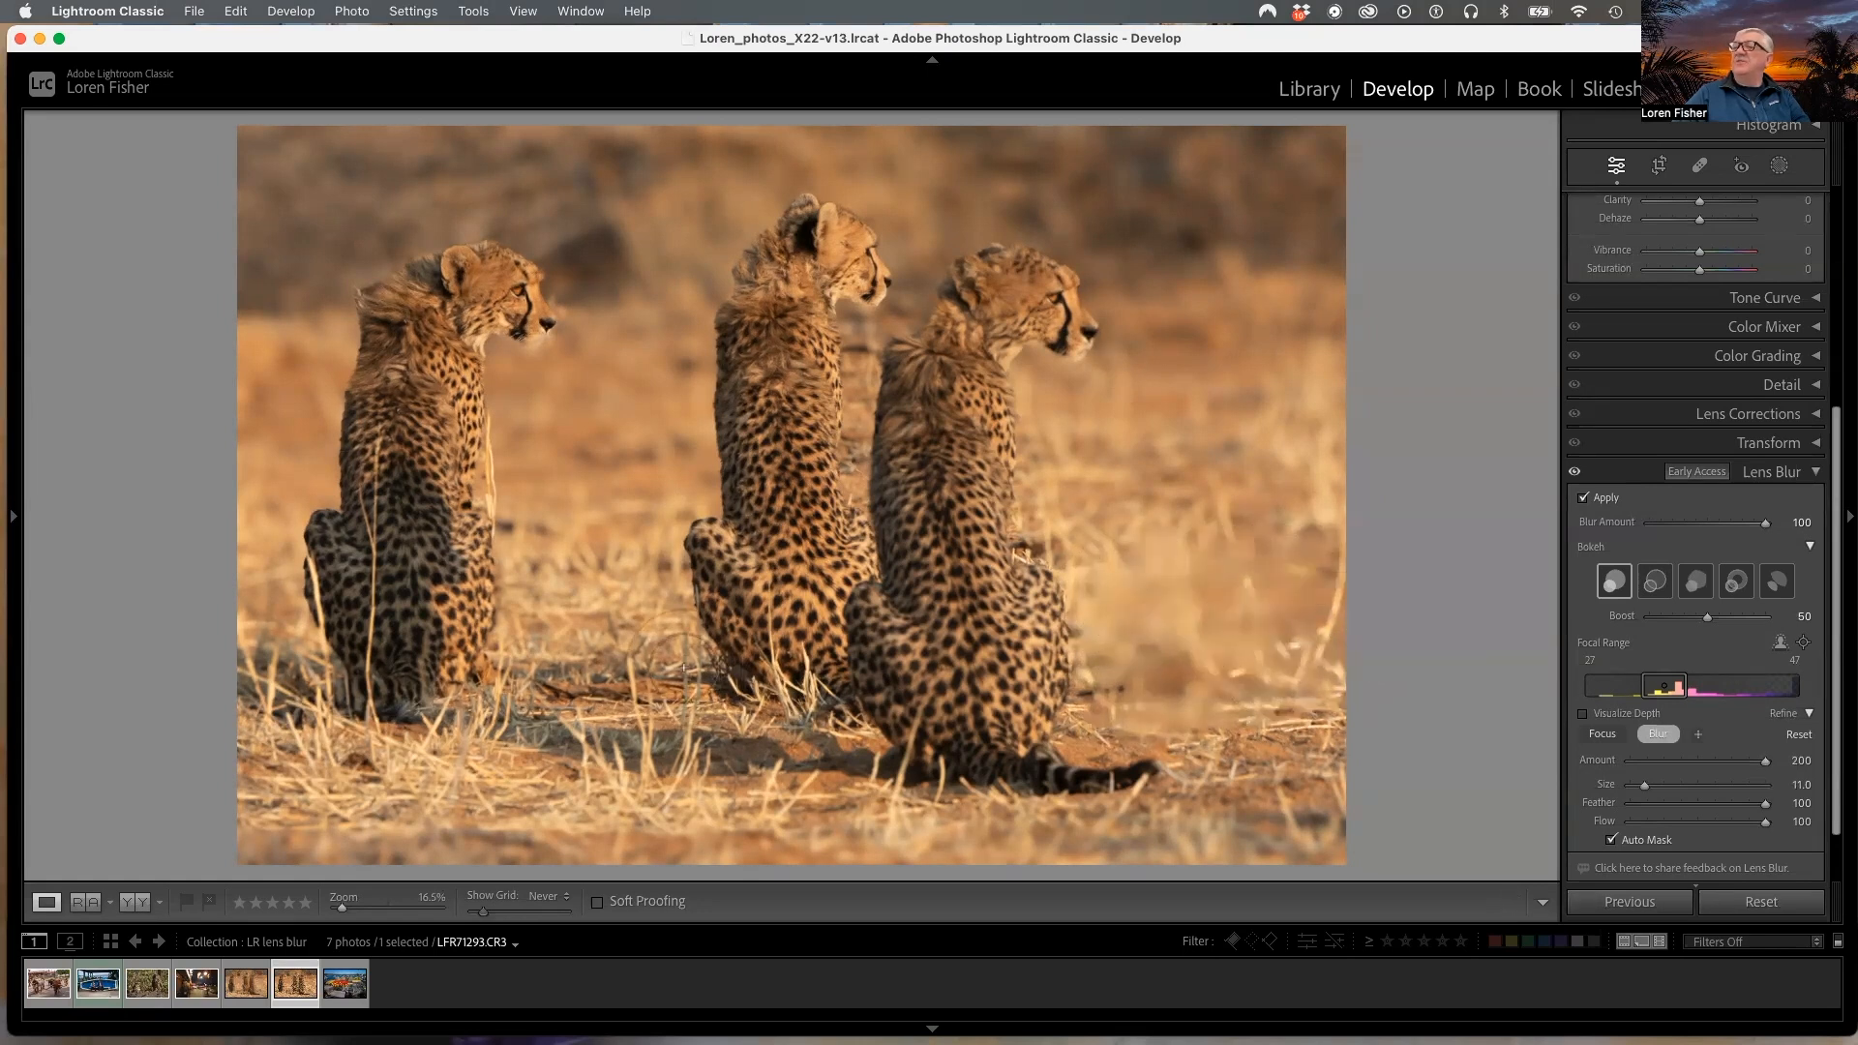
pyautogui.moveTo(684, 666)
pyautogui.mouseDown()
pyautogui.moveTo(639, 602)
pyautogui.moveTo(610, 647)
pyautogui.moveTo(571, 580)
pyautogui.moveTo(537, 615)
pyautogui.moveTo(557, 635)
pyautogui.mouseUp()
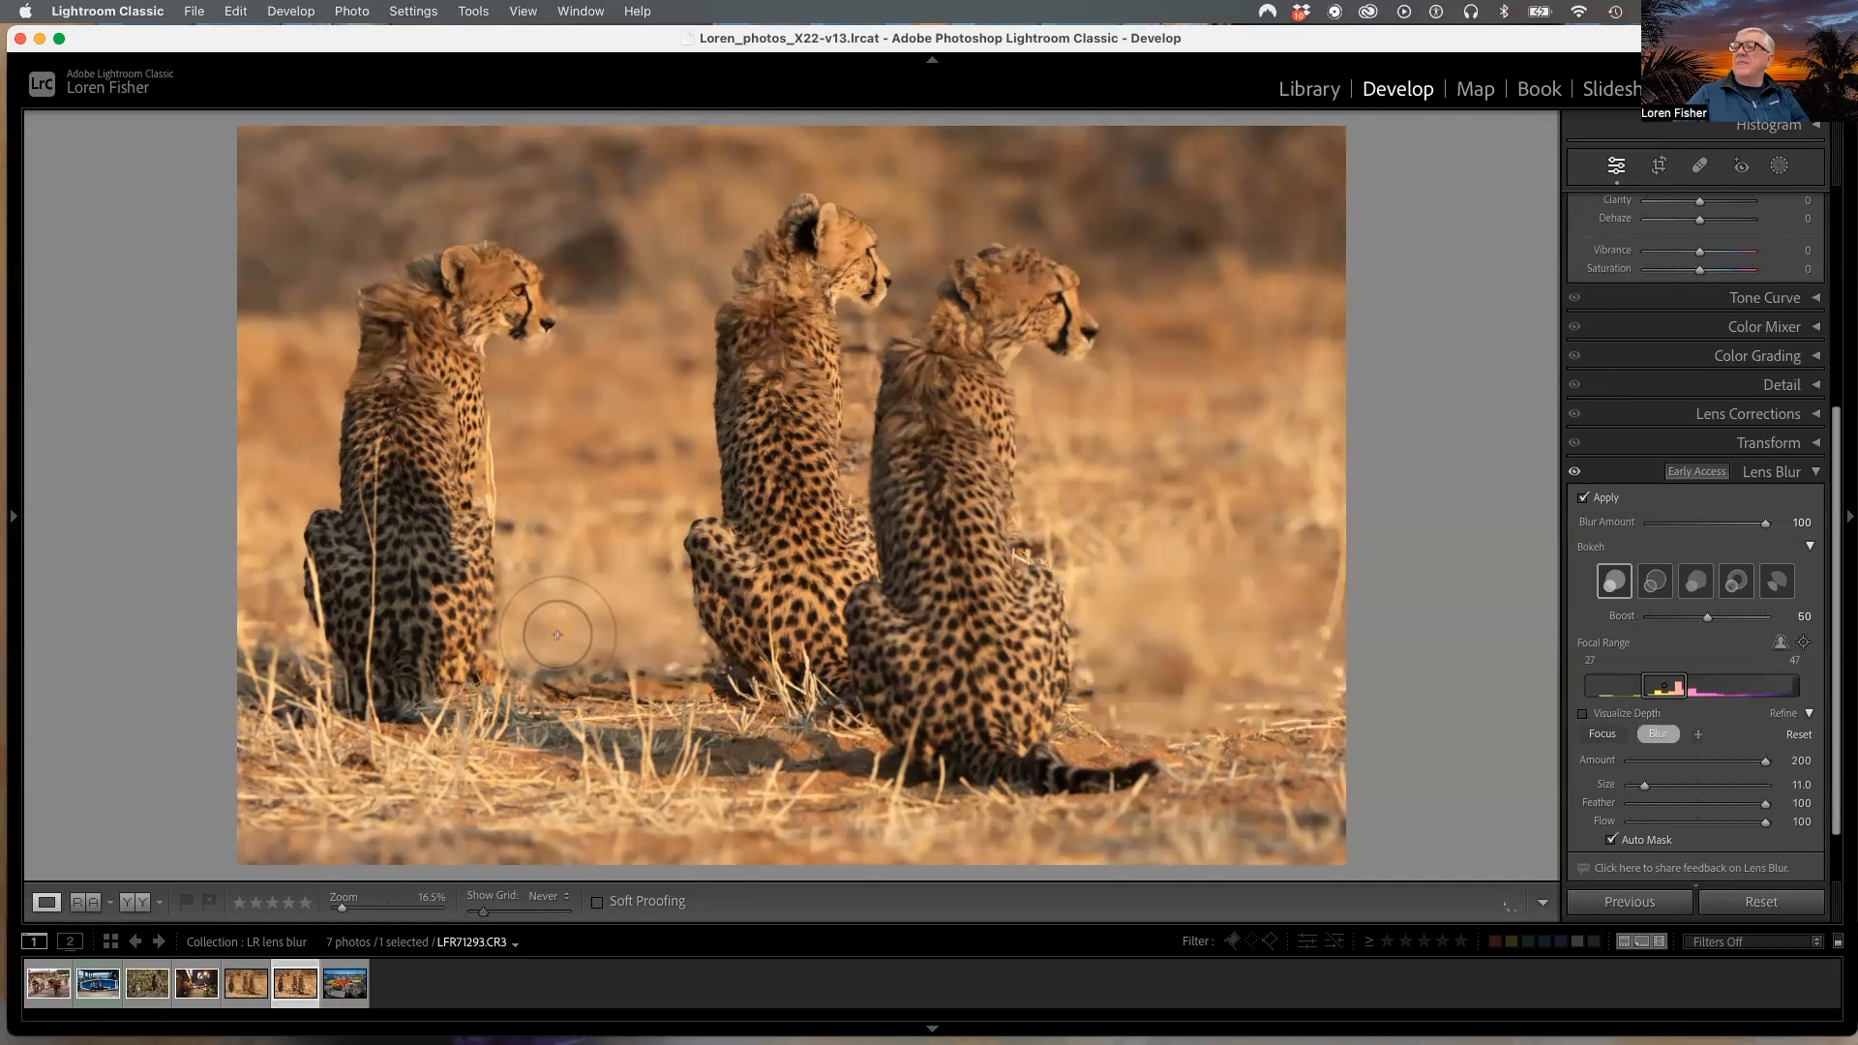
pyautogui.scroll(2, 1732, 781)
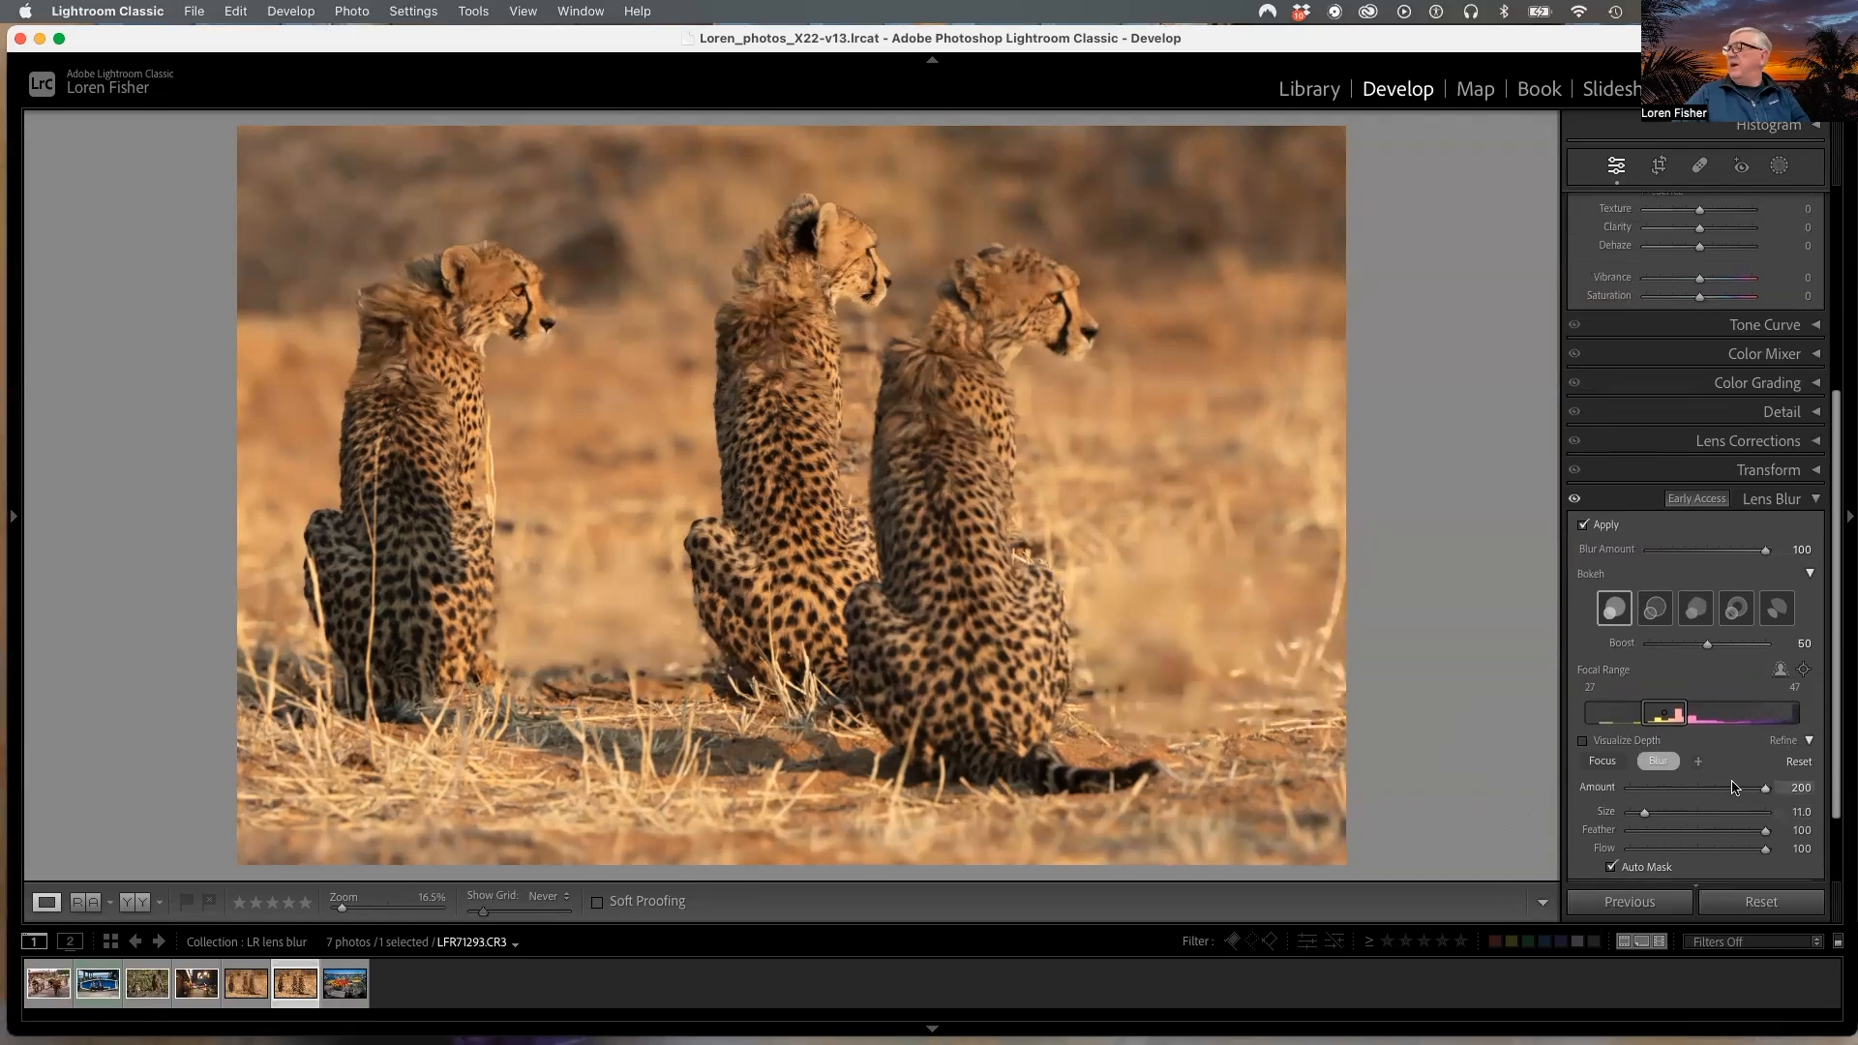
pyautogui.moveTo(1766, 787); pyautogui.dragTo(1667, 804)
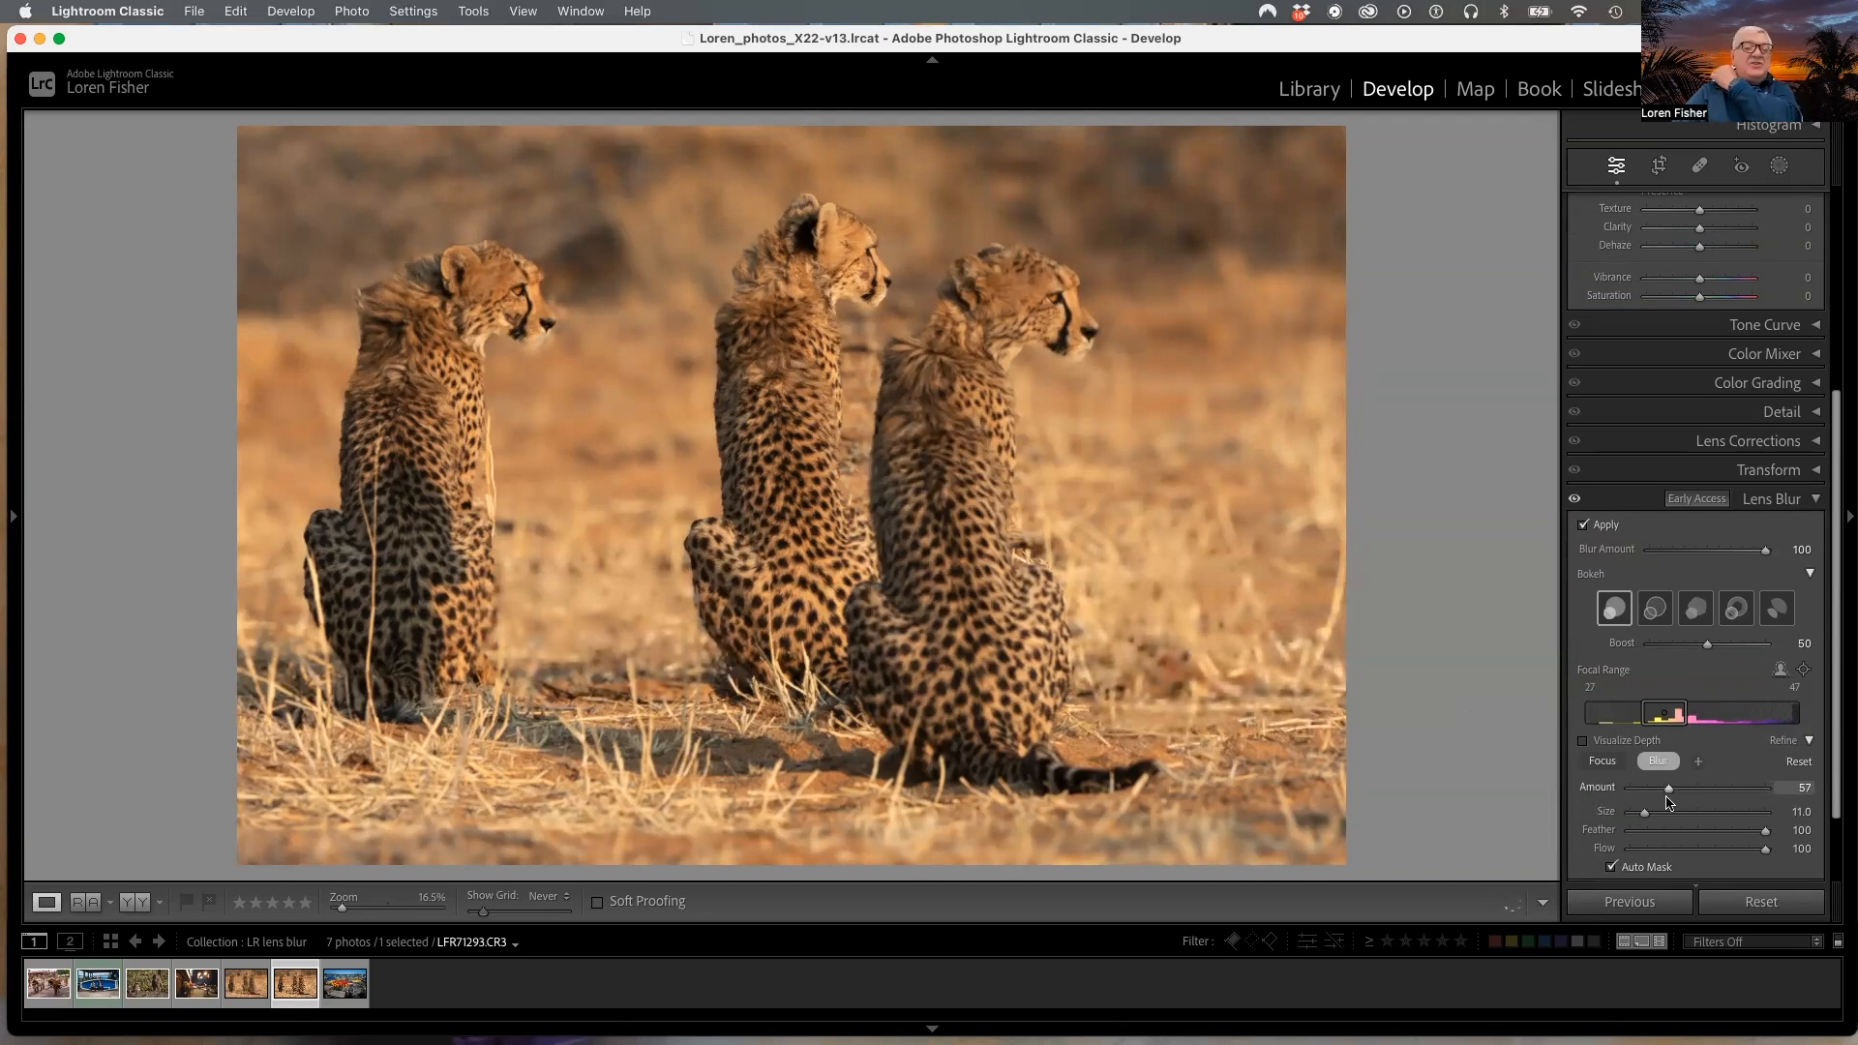
pyautogui.moveTo(1667, 803); pyautogui.dragTo(1679, 799)
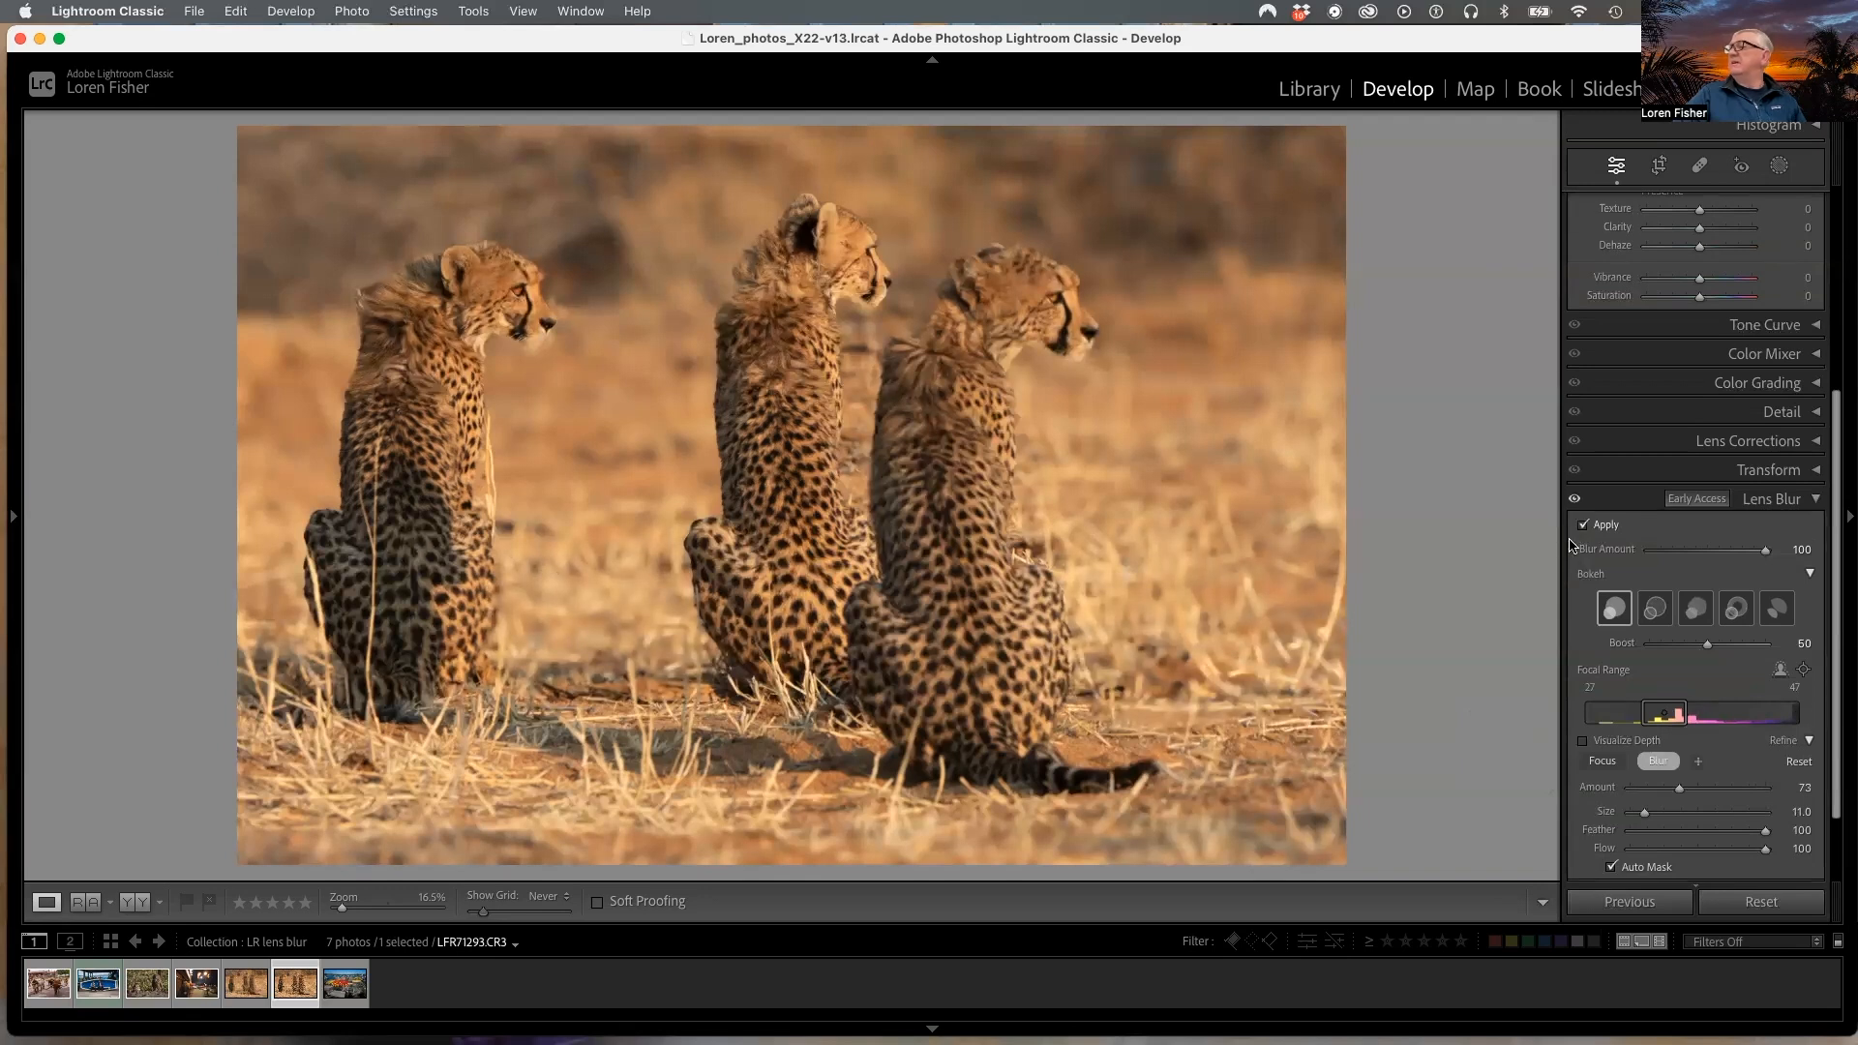
pyautogui.click(1574, 499)
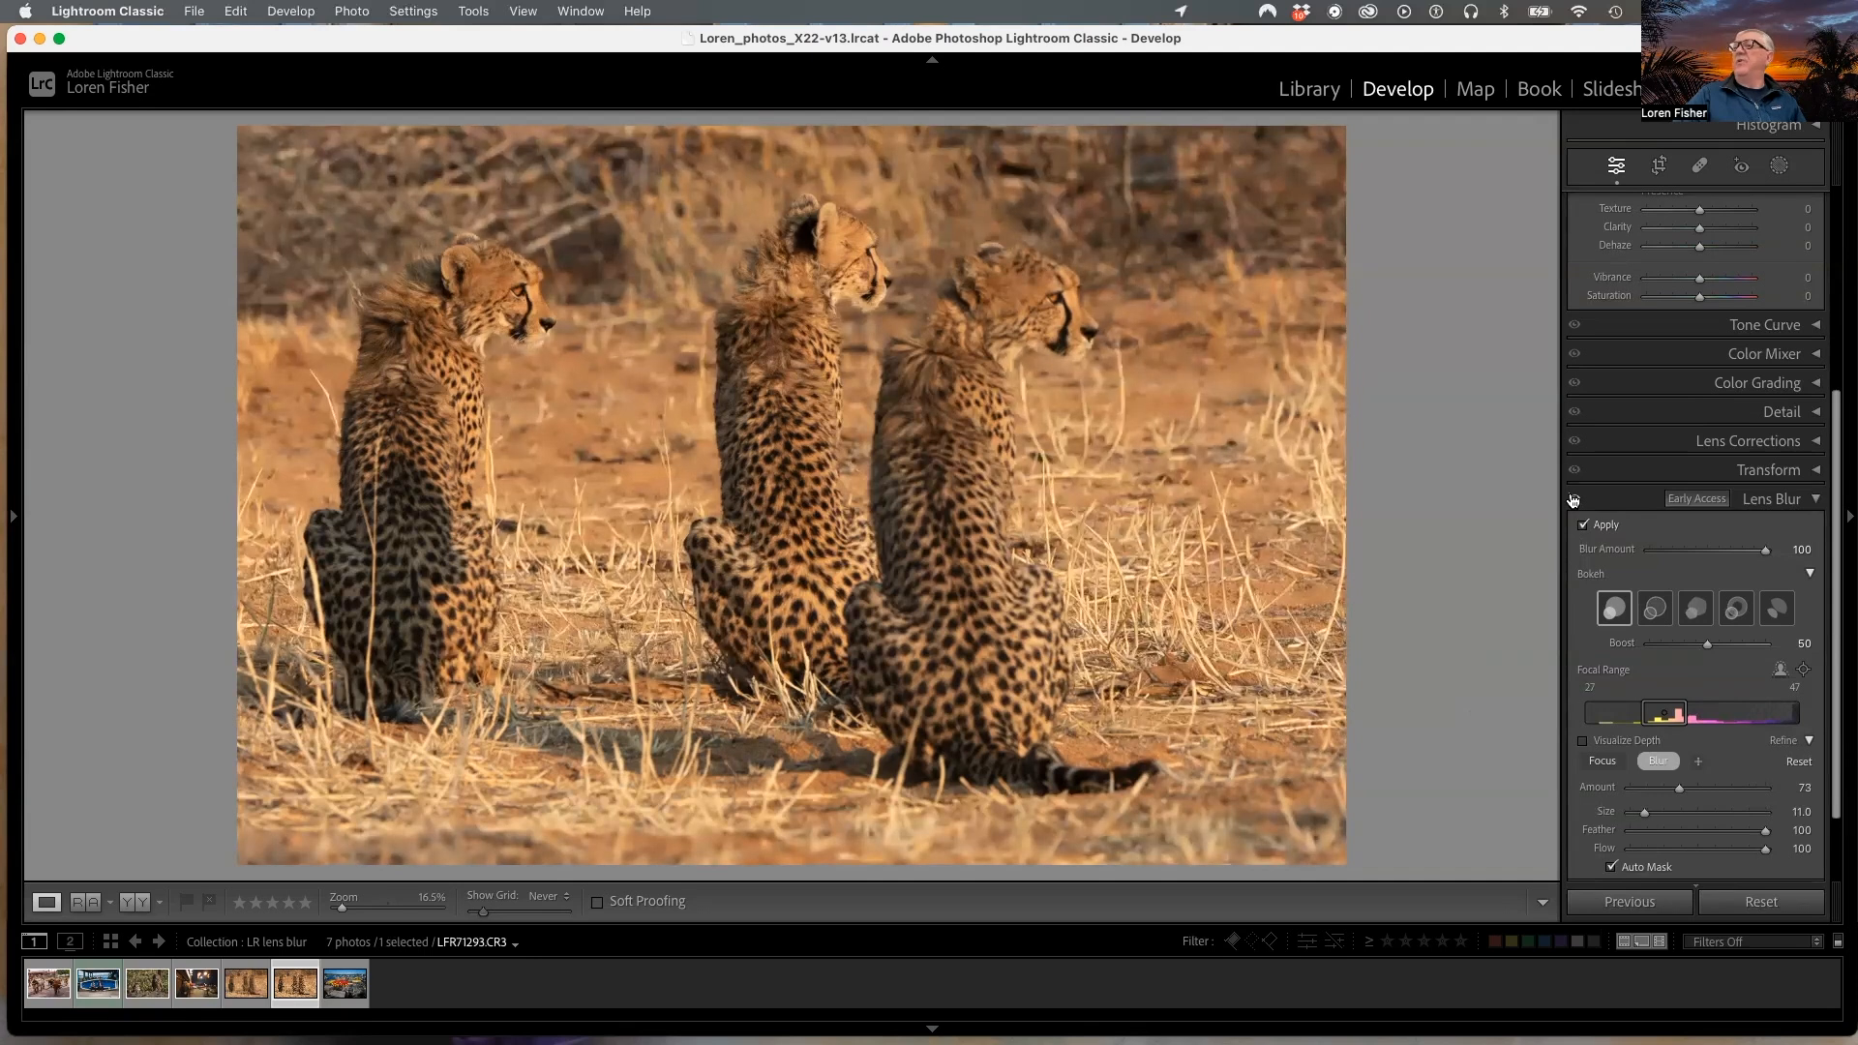
pyautogui.click(1573, 500)
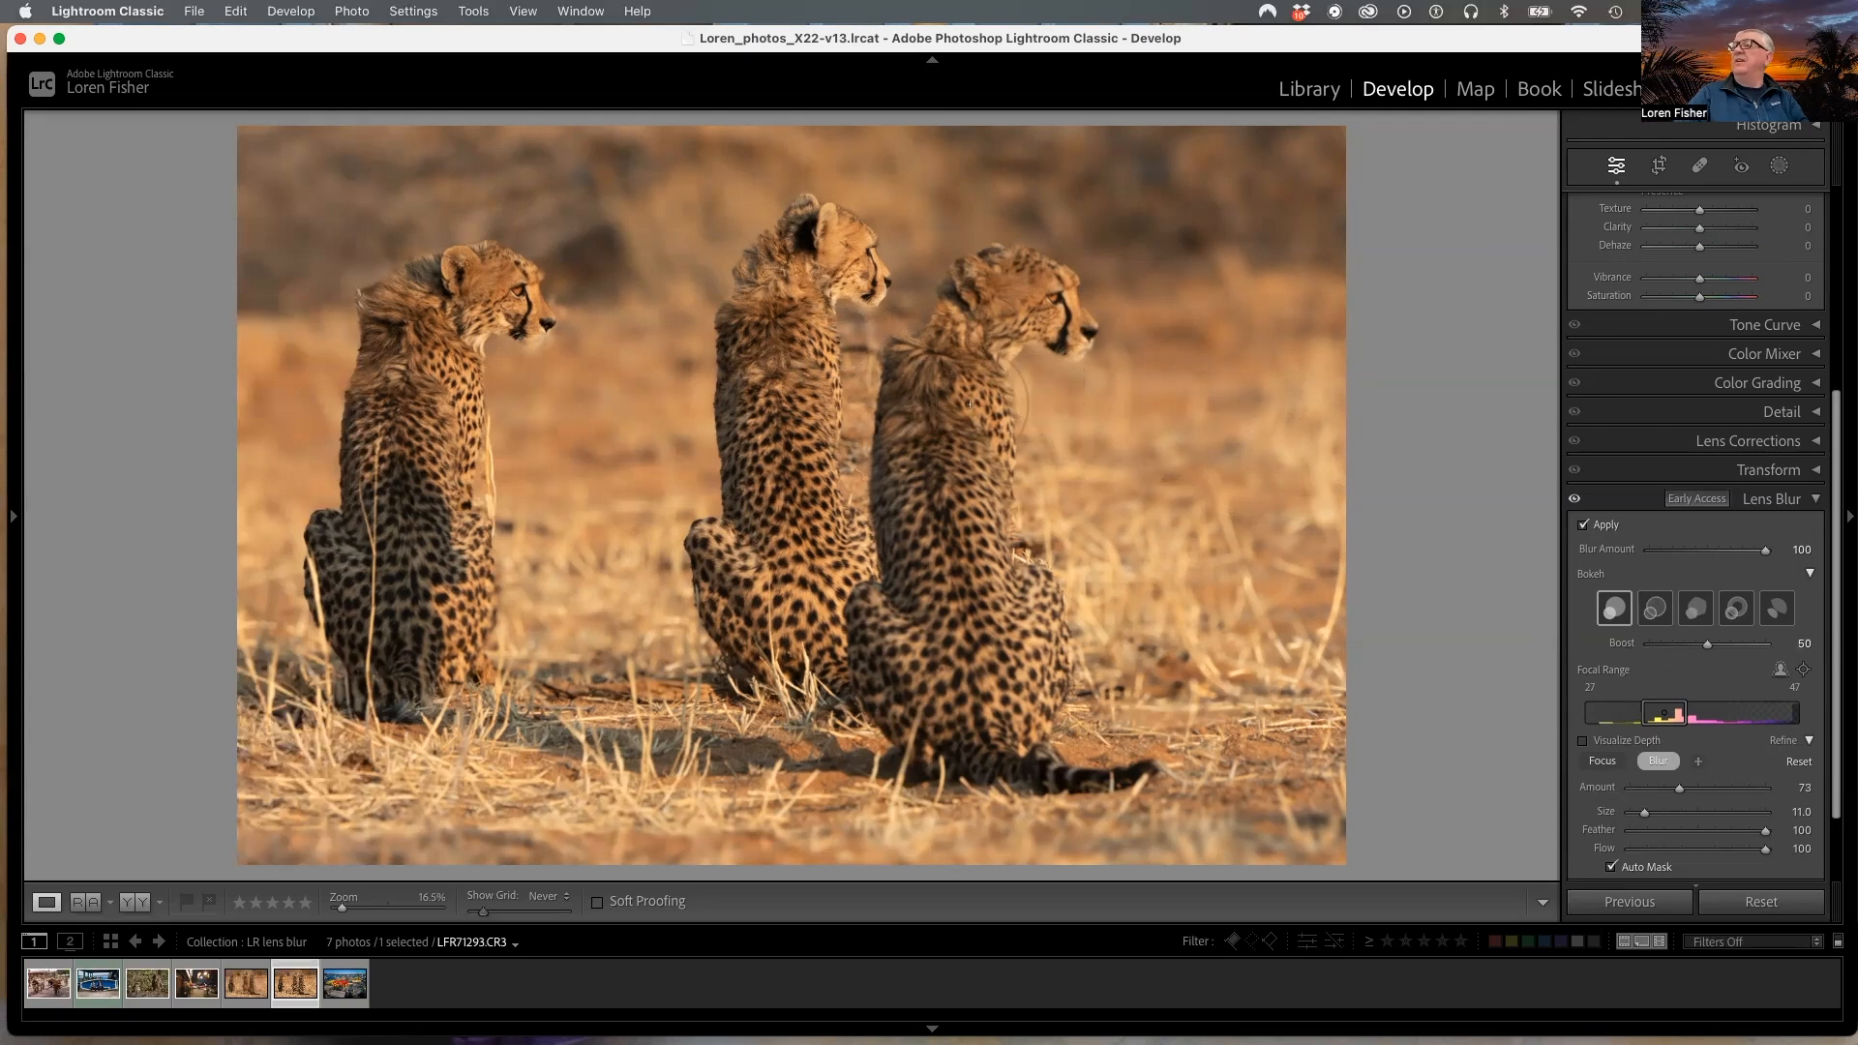
# Step: Refine the gap between the middle and right cheetahs with the Blur brush at size 3
pyautogui.press('[')
pyautogui.moveTo(863, 350)
pyautogui.mouseDown()
pyautogui.moveTo(852, 408)
pyautogui.moveTo(845, 350)
pyautogui.moveTo(855, 481)
pyautogui.moveTo(871, 368)
pyautogui.moveTo(855, 320)
pyautogui.moveTo(854, 482)
pyautogui.moveTo(856, 413)
pyautogui.moveTo(825, 443)
pyautogui.moveTo(845, 487)
pyautogui.moveTo(842, 422)
pyautogui.mouseUp()
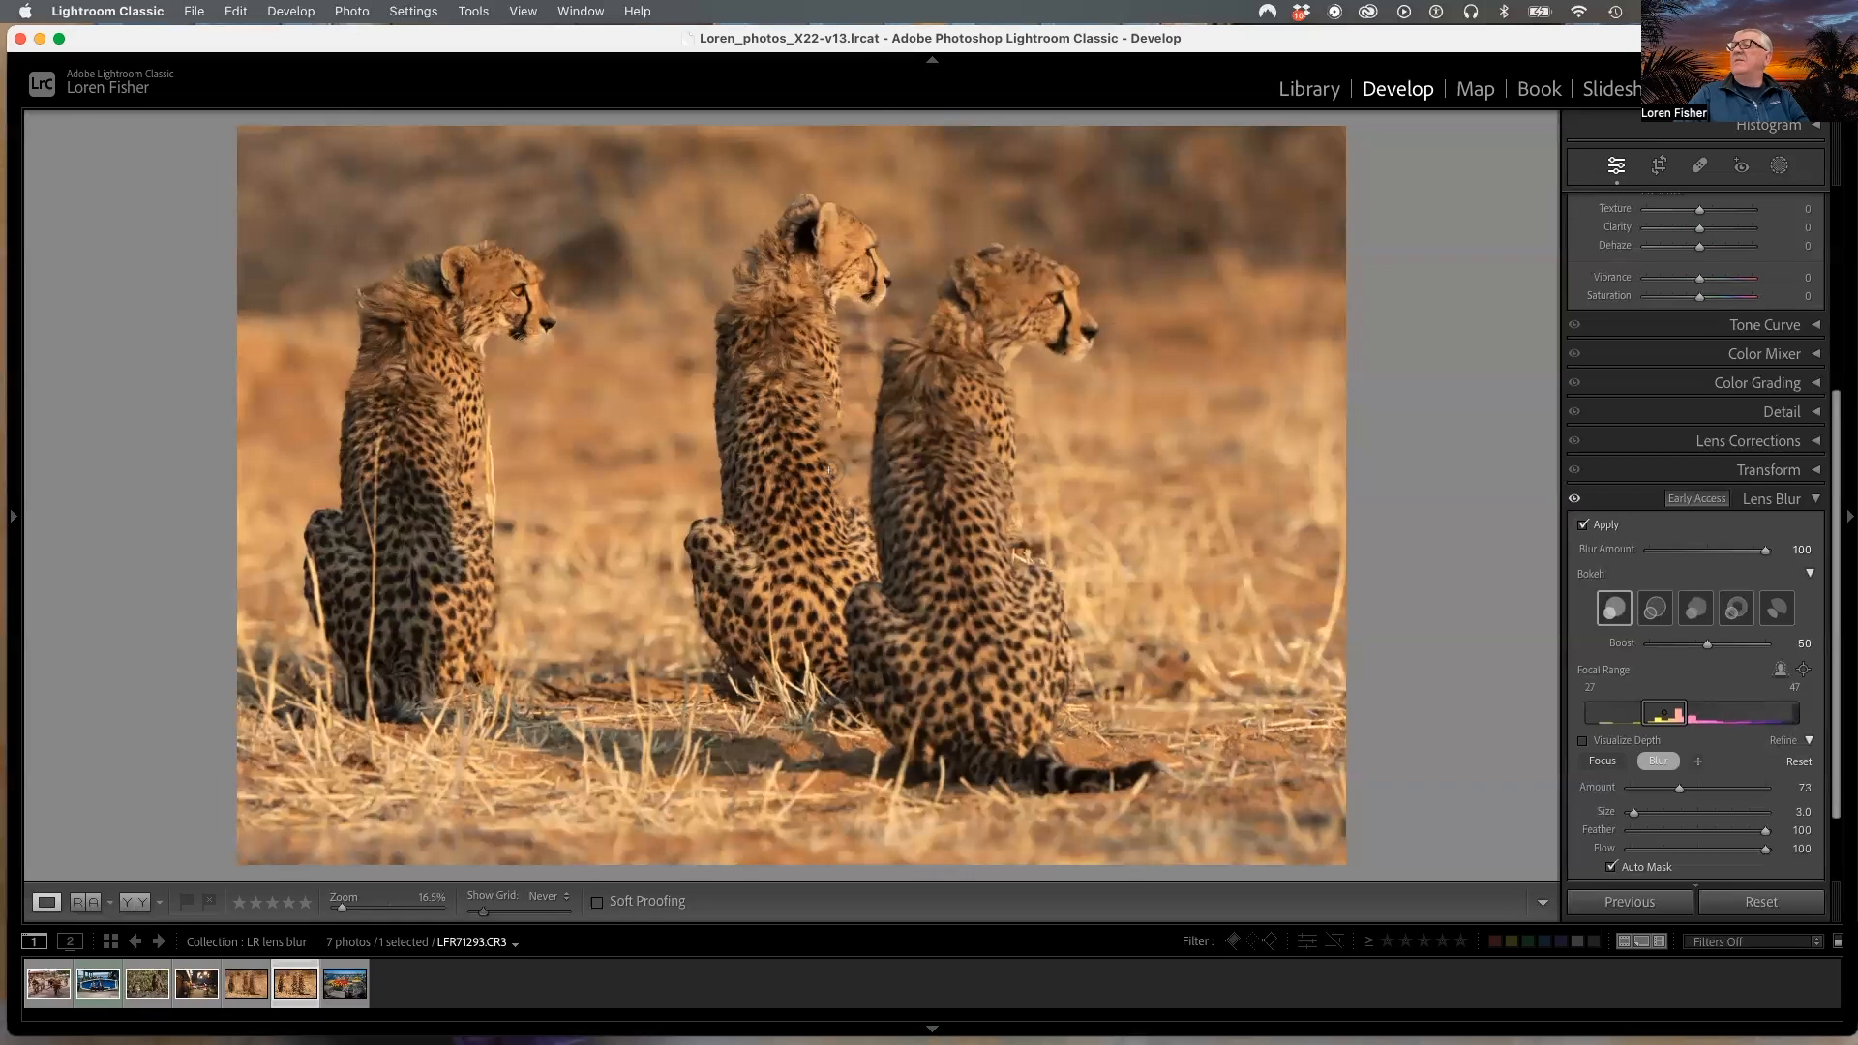
pyautogui.moveTo(831, 471)
pyautogui.mouseDown()
pyautogui.moveTo(830, 394)
pyautogui.moveTo(813, 478)
pyautogui.moveTo(802, 368)
pyautogui.moveTo(811, 403)
pyautogui.mouseUp()
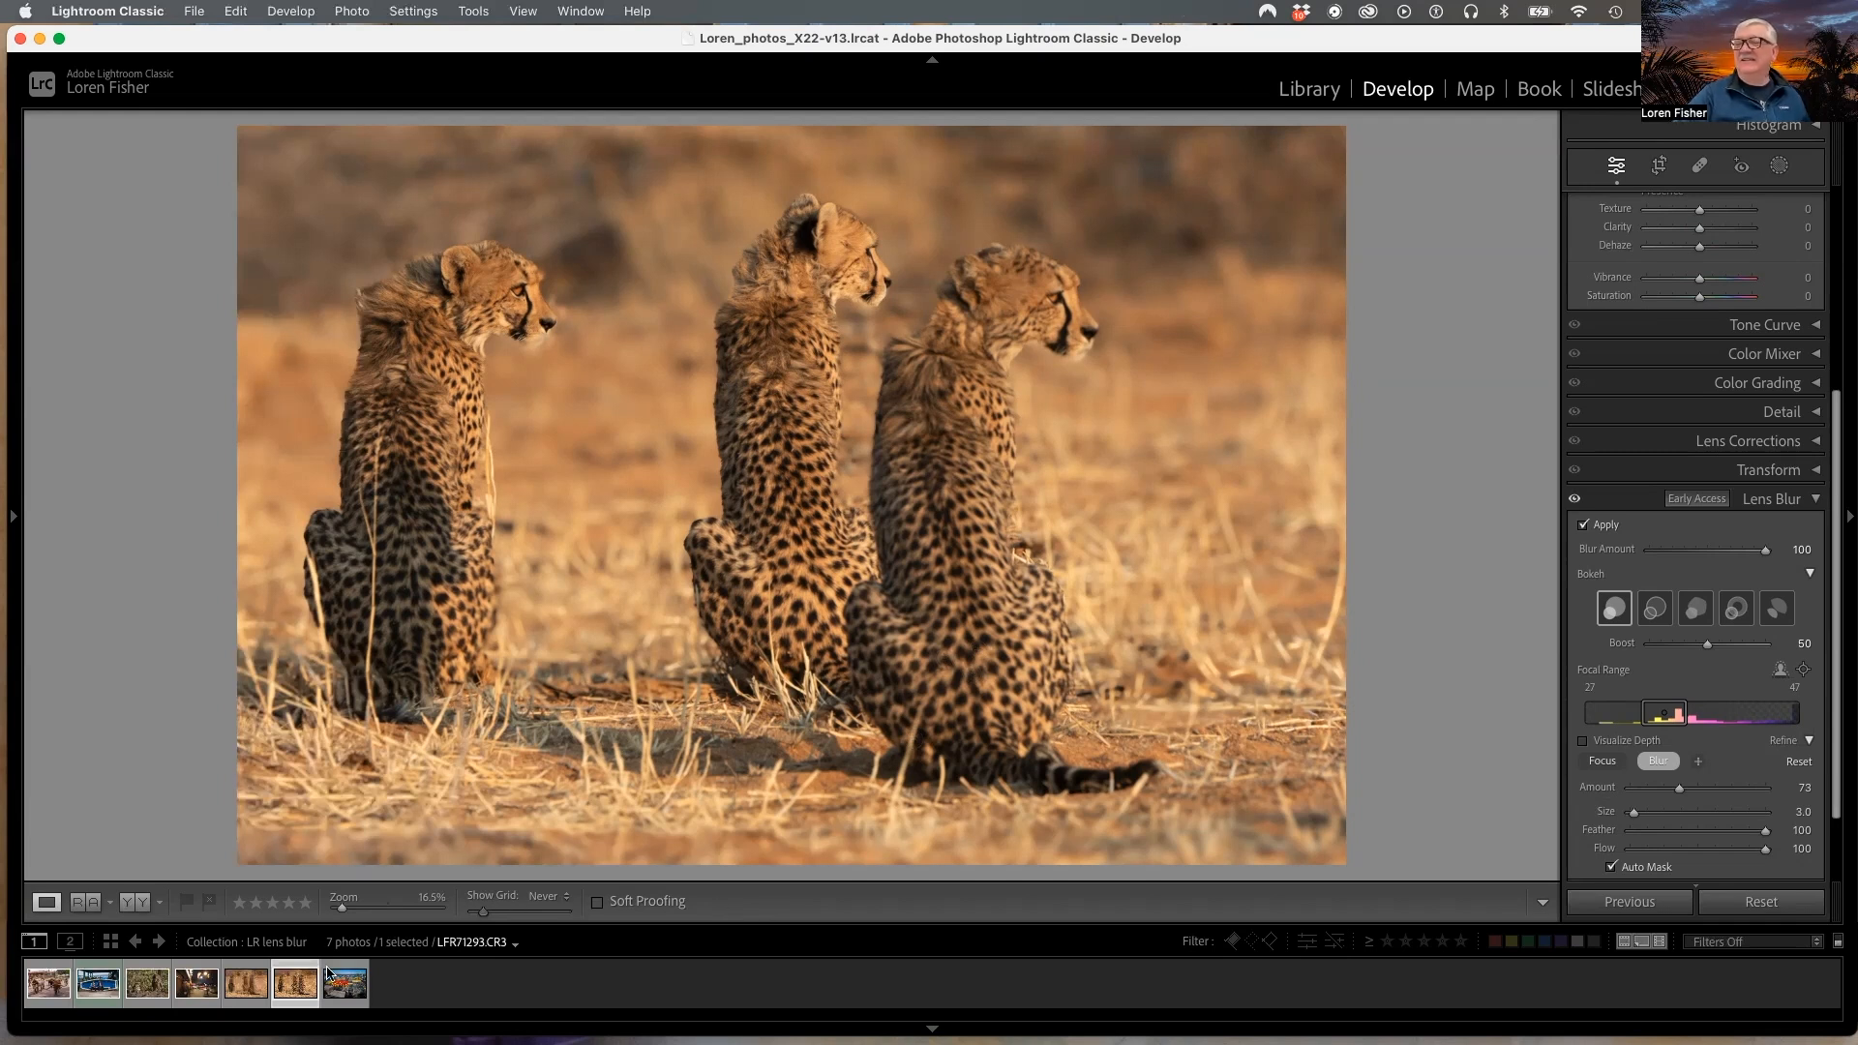
# Step: Compare the unblurred LFR71293-Edit.psd with the lens-blurred LFR71293.CR3 cheetah photo
pyautogui.click(246, 987)
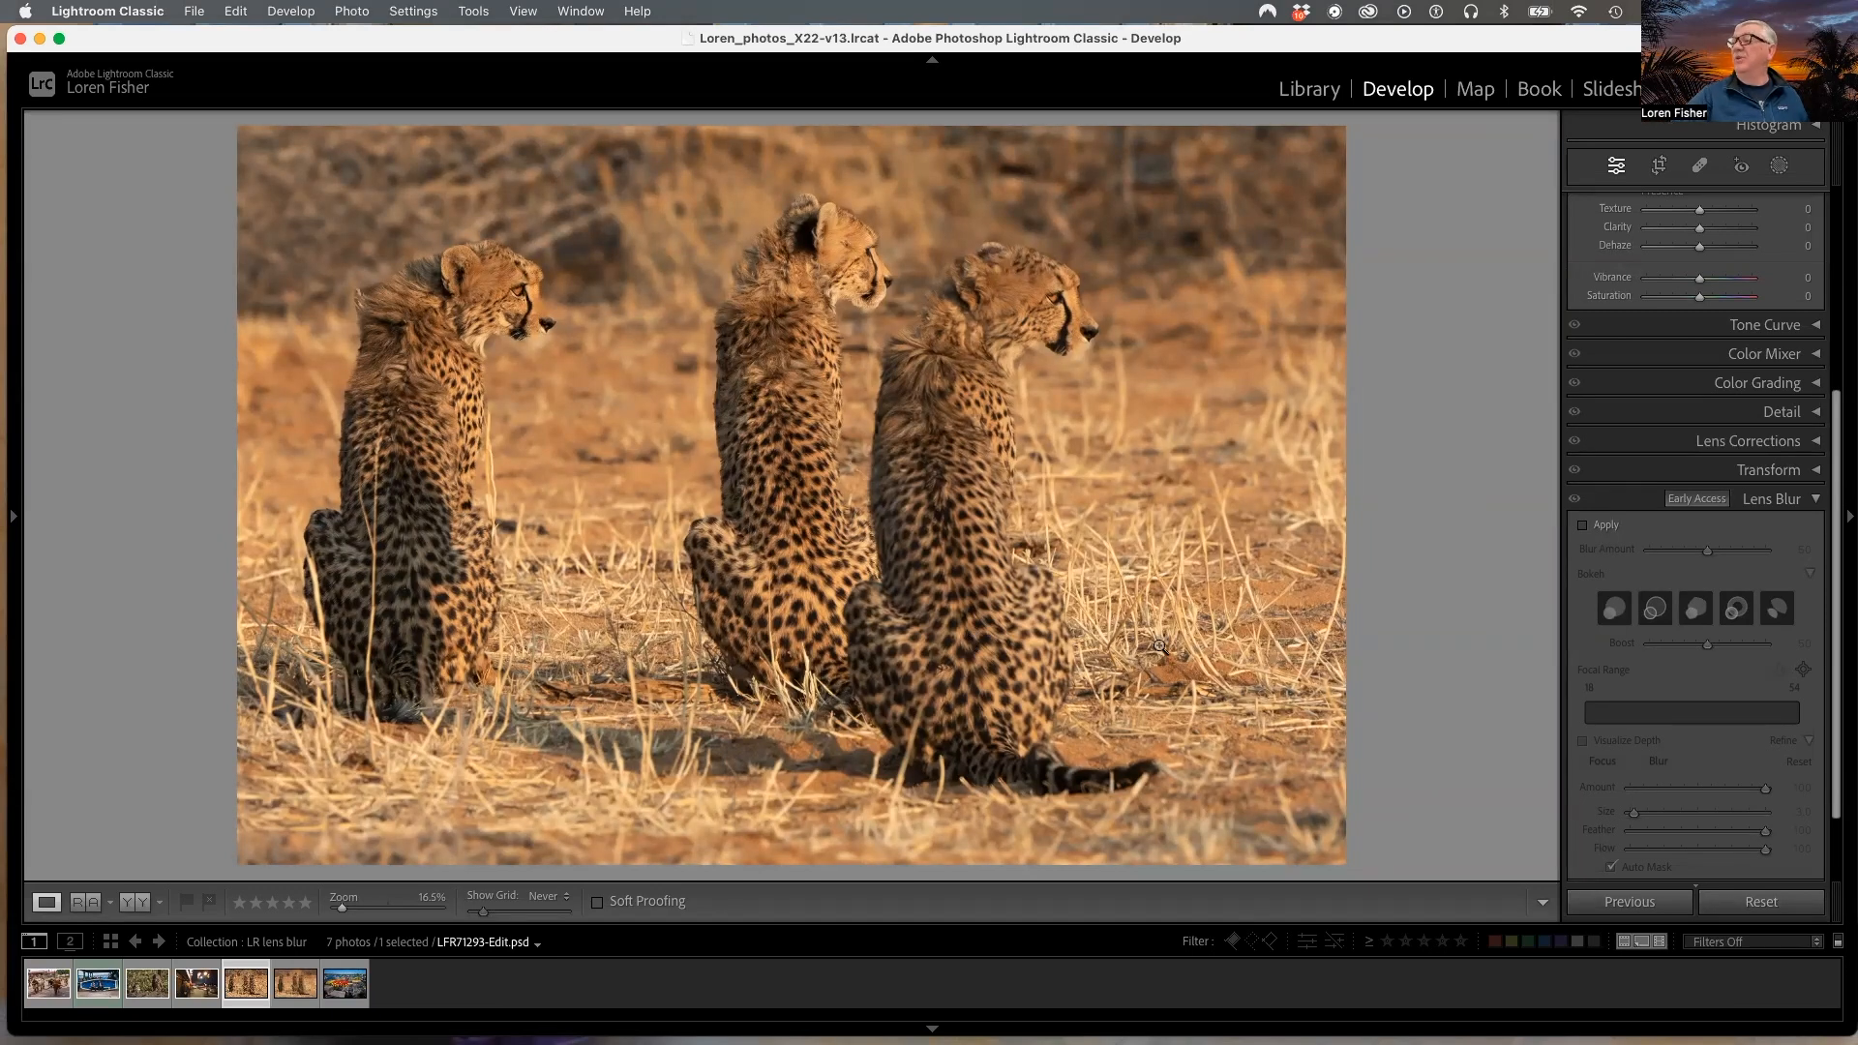
pyautogui.click(290, 985)
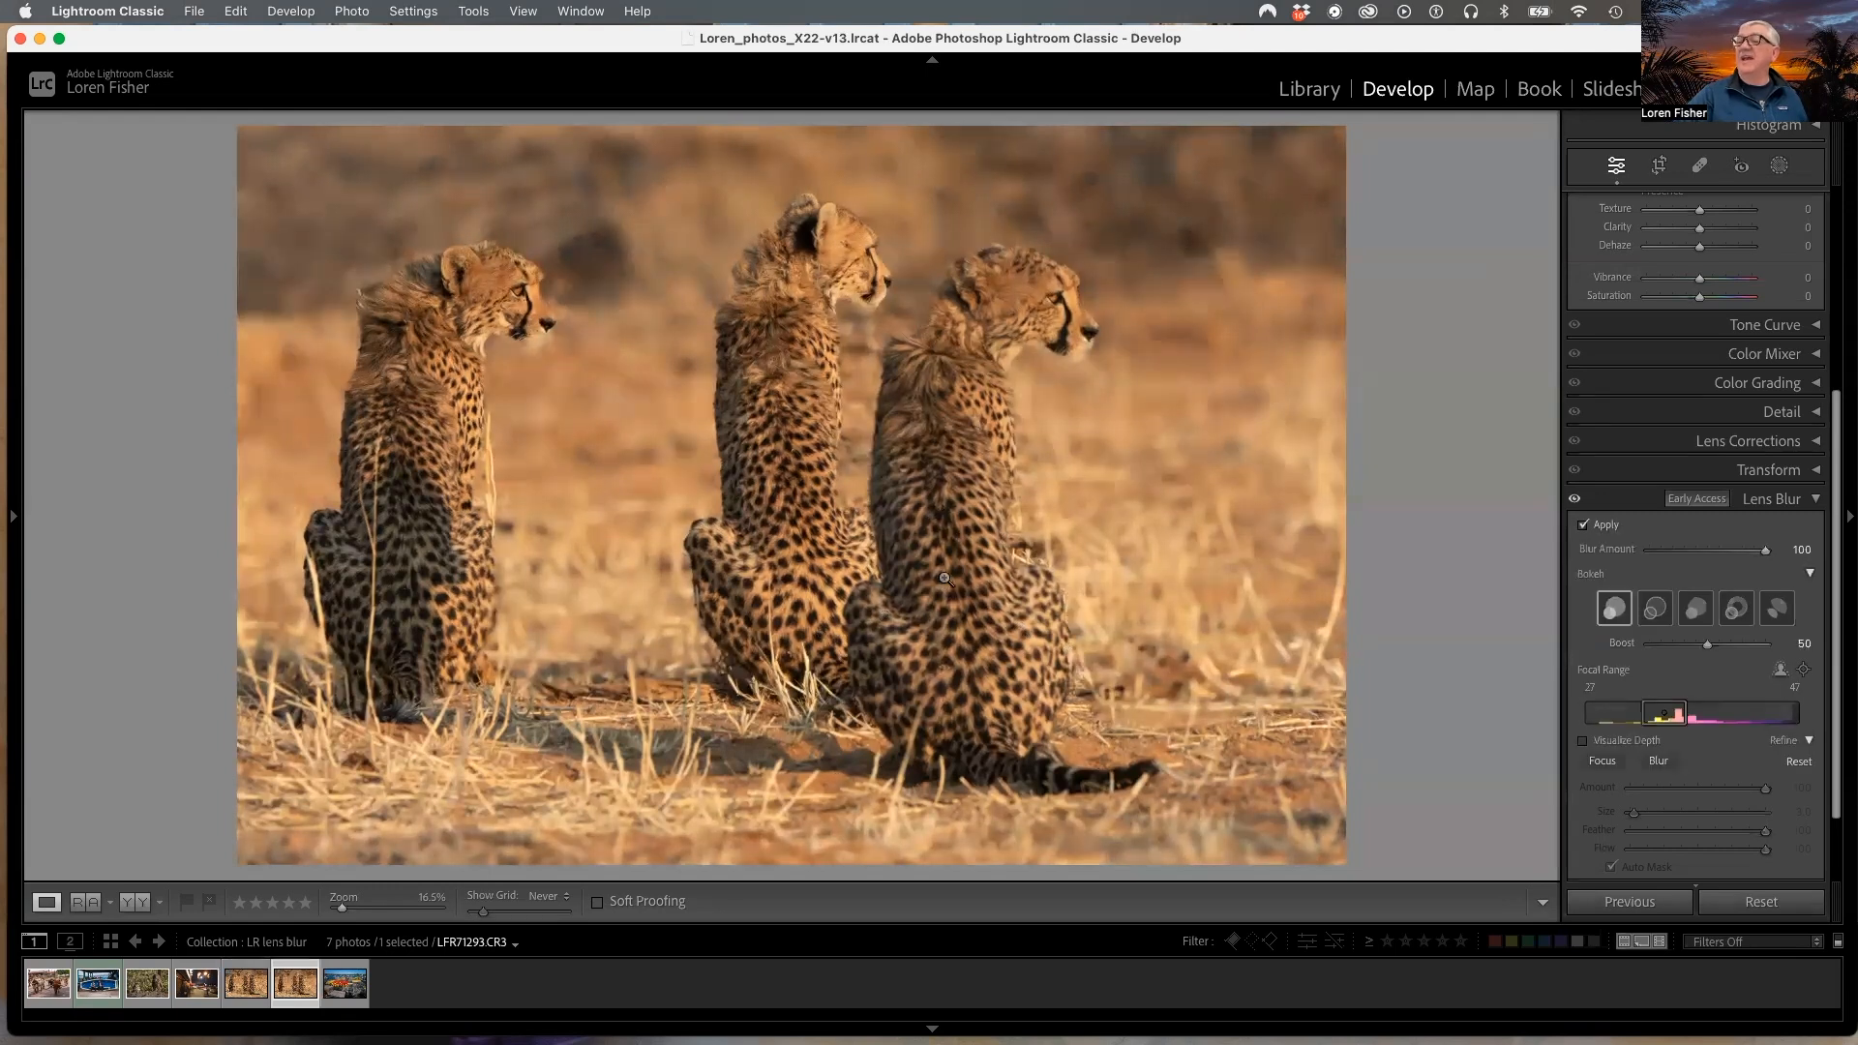
pyautogui.click(236, 985)
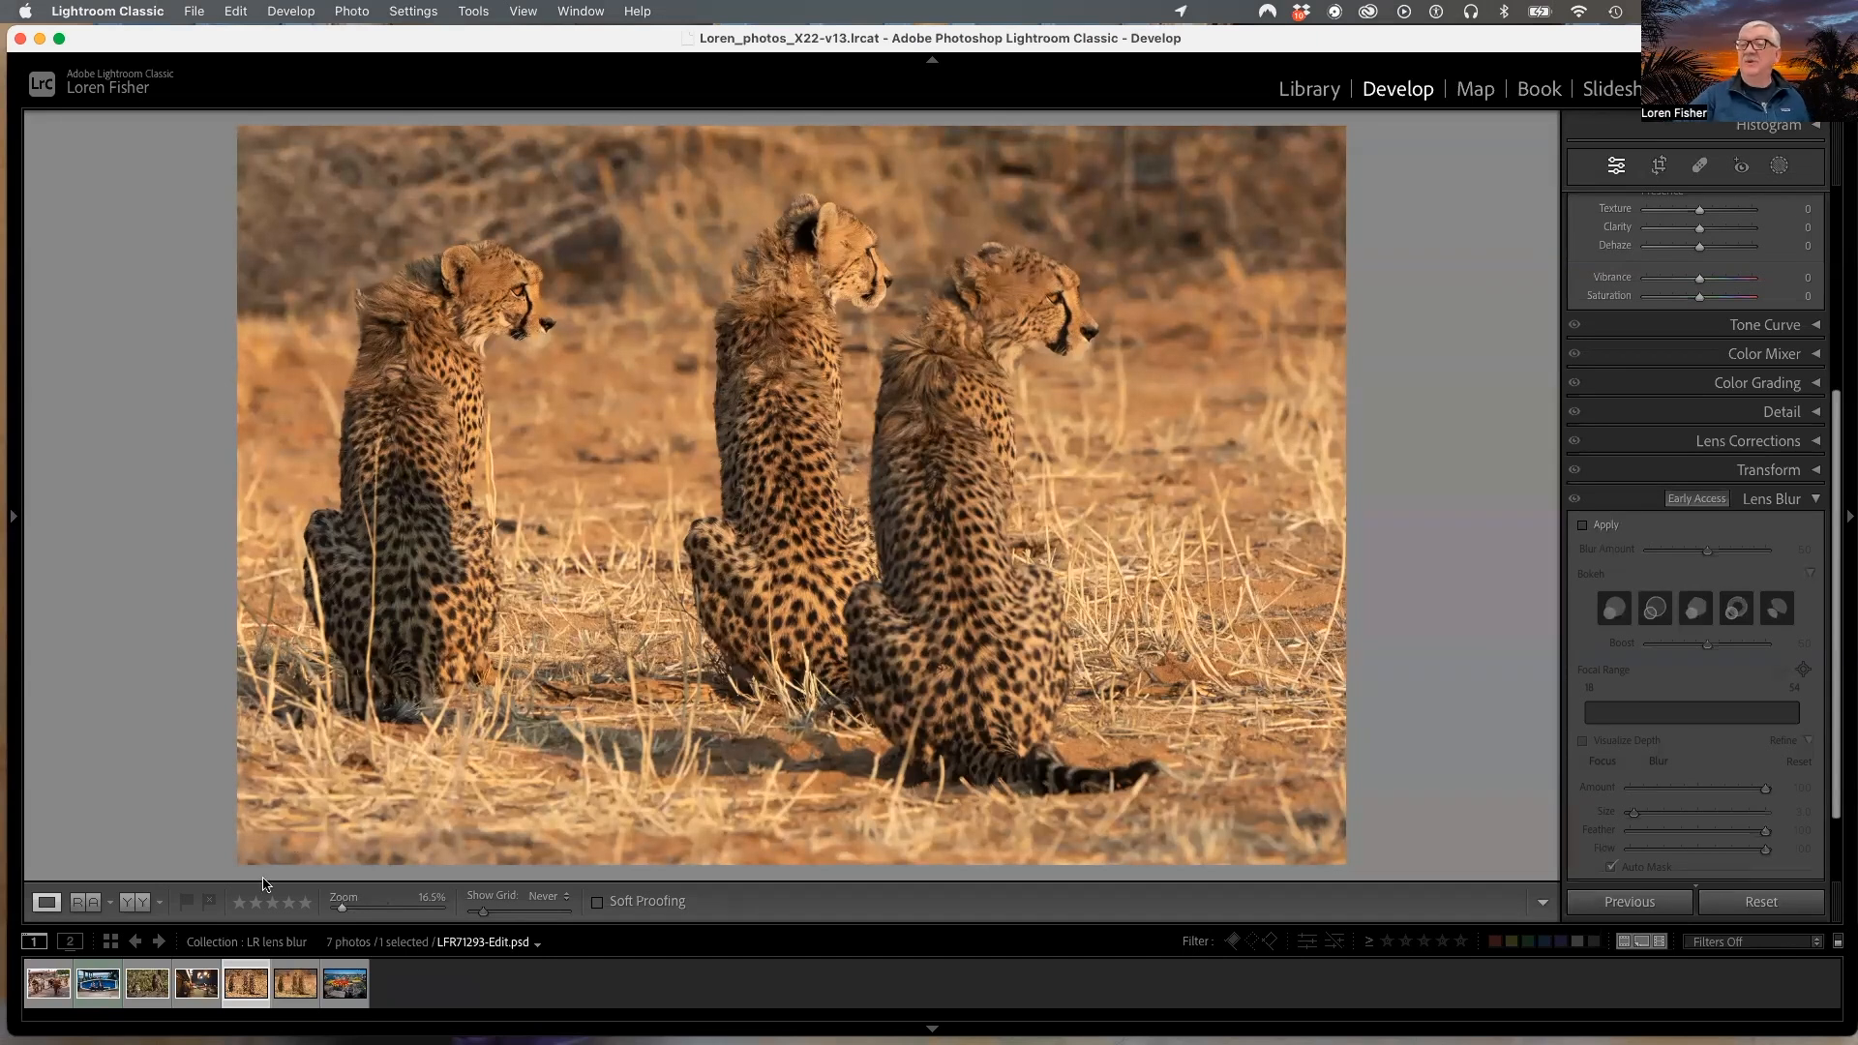
# Step: Open the burrowing owls photo 559A1397.CR2 and apply Lens Blur with a blur amount of 100
pyautogui.click(148, 985)
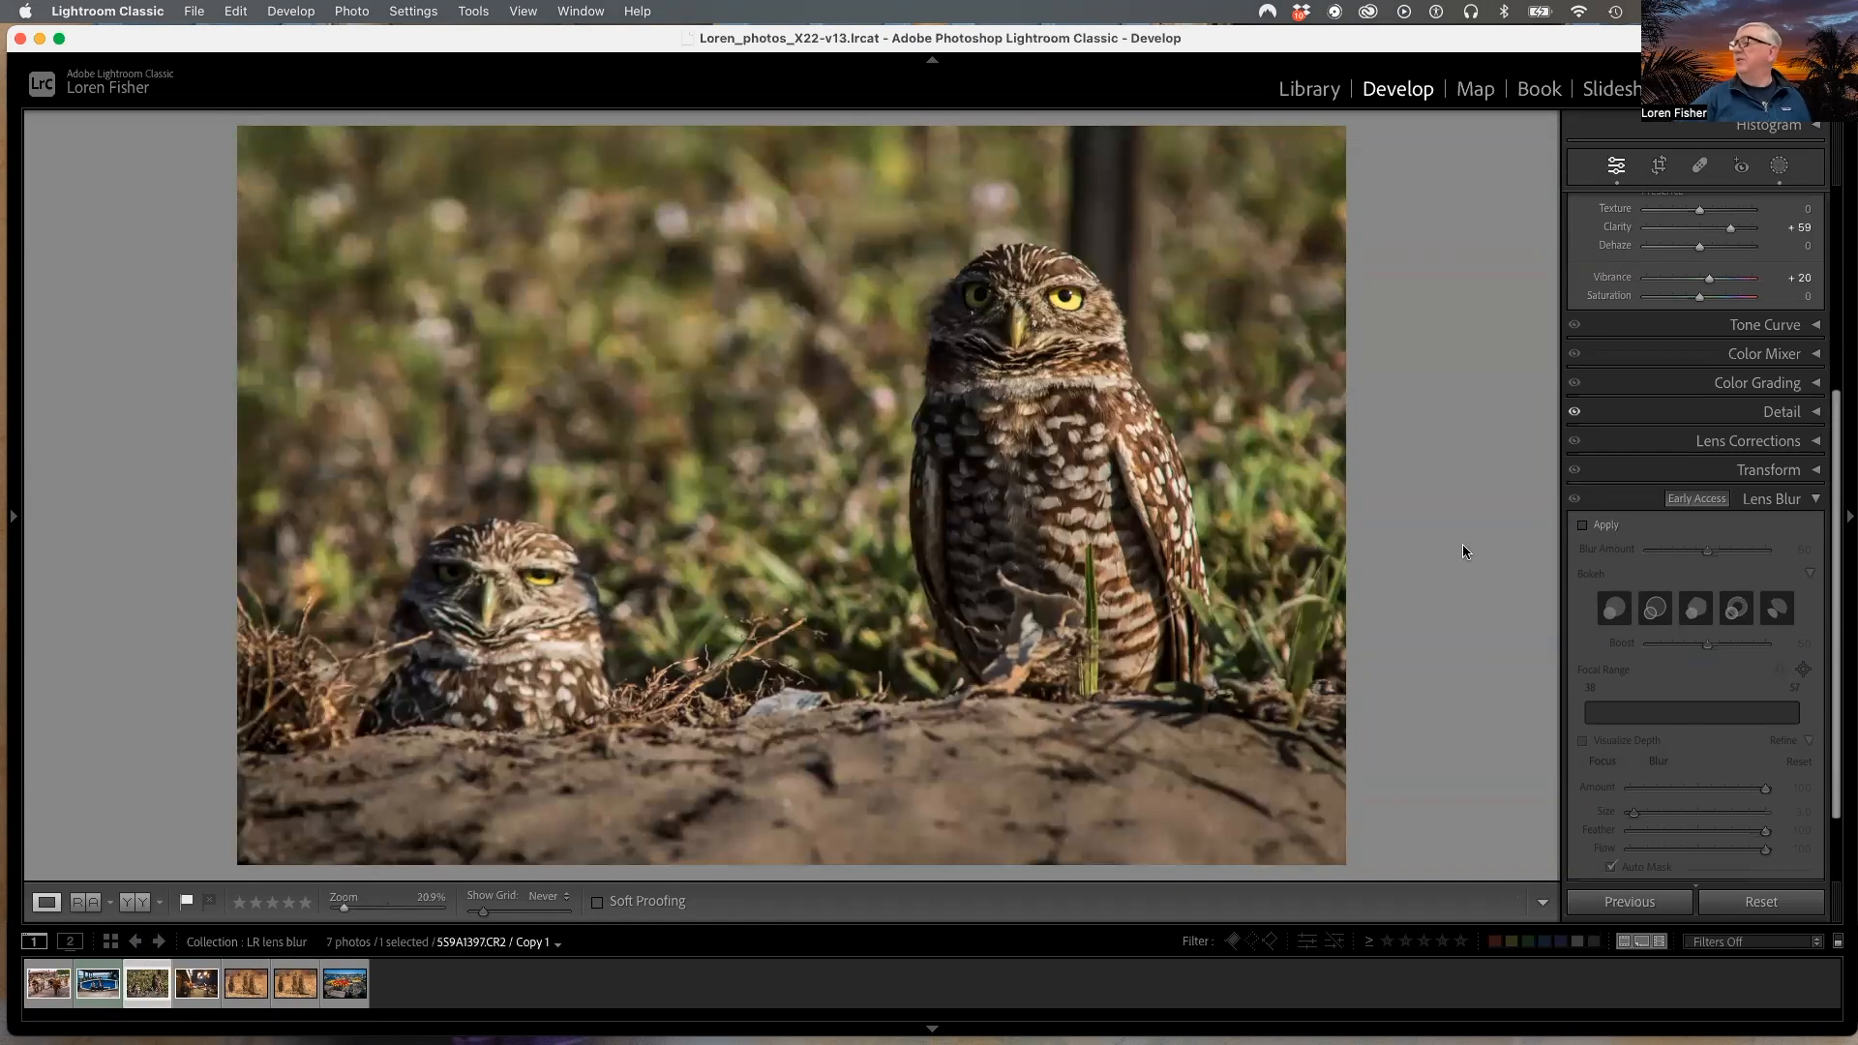
pyautogui.click(1584, 526)
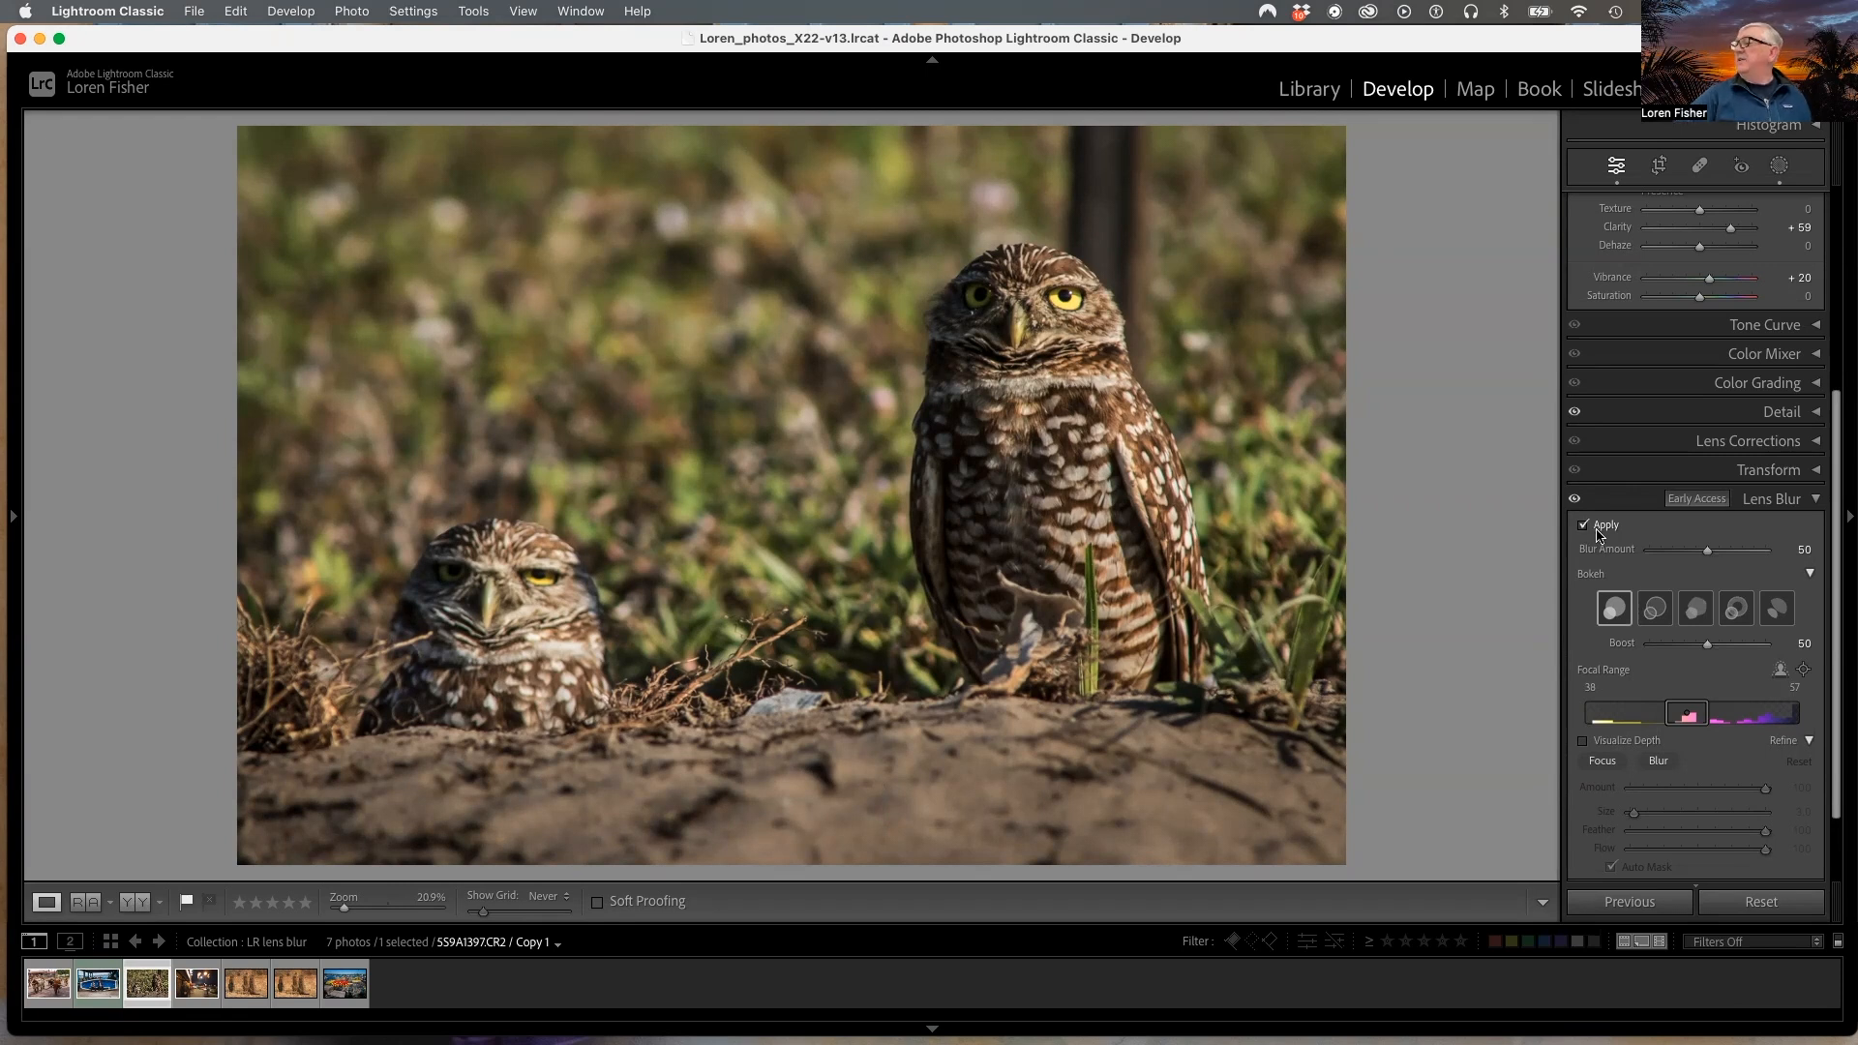
pyautogui.moveTo(1708, 554); pyautogui.dragTo(1778, 549)
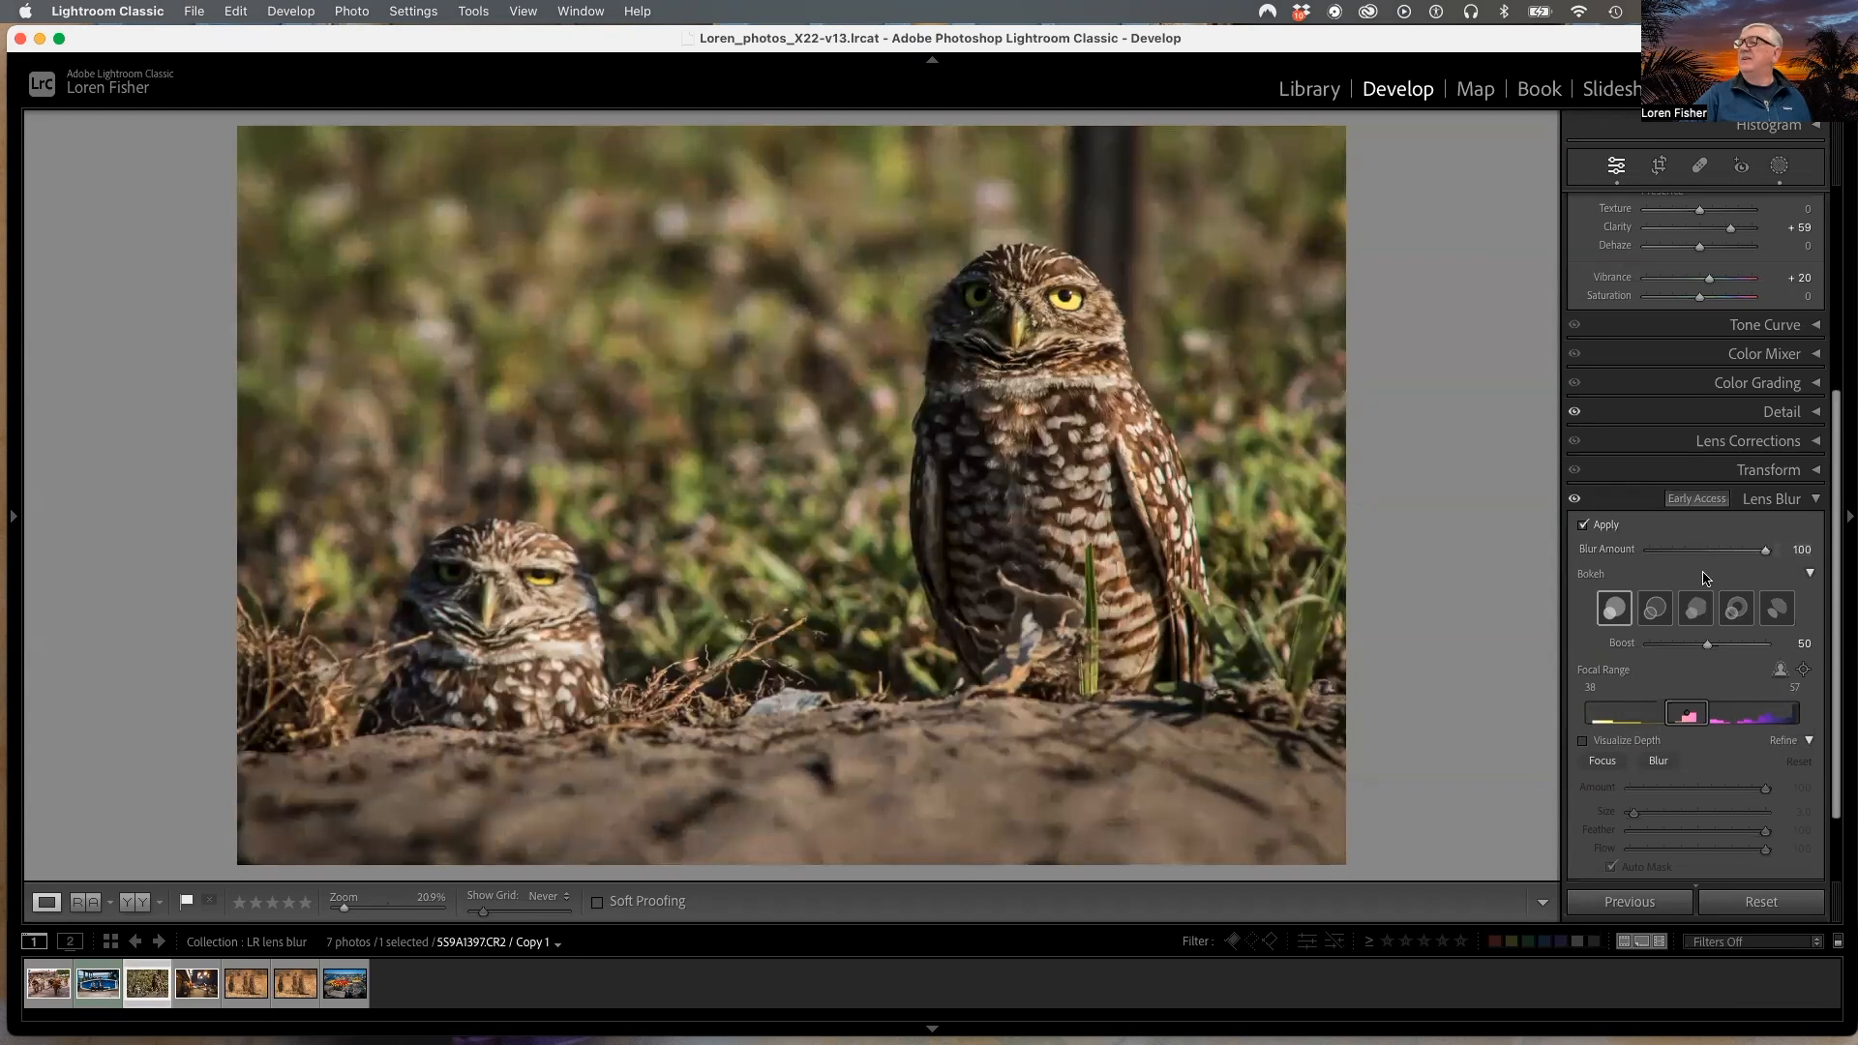
# Step: Paint the background grass beside the tall owl with the Blur brush at size 11 and amount 73
pyautogui.click(1655, 764)
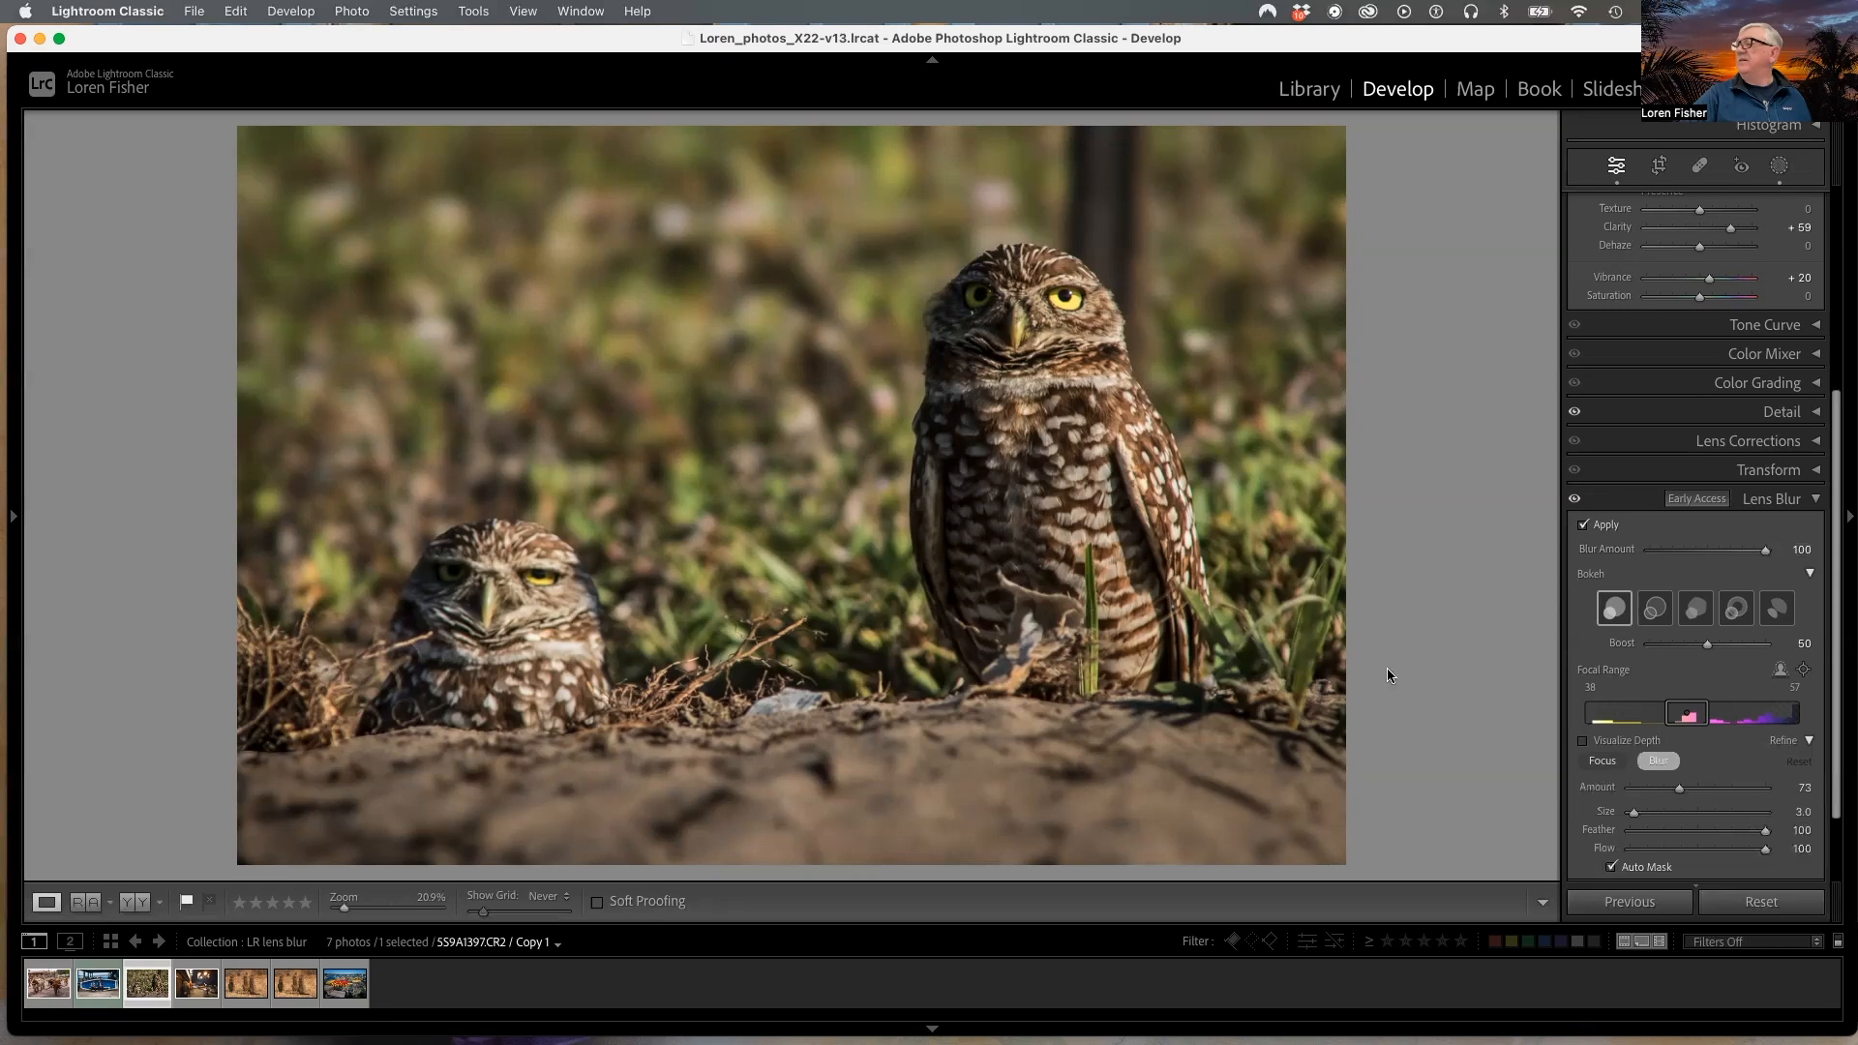
pyautogui.scroll(5, 1329, 565)
pyautogui.moveTo(1321, 561)
pyautogui.mouseDown()
pyautogui.moveTo(1285, 477)
pyautogui.moveTo(1248, 499)
pyautogui.moveTo(1247, 534)
pyautogui.moveTo(1248, 509)
pyautogui.moveTo(1317, 482)
pyautogui.moveTo(1328, 342)
pyautogui.mouseUp()
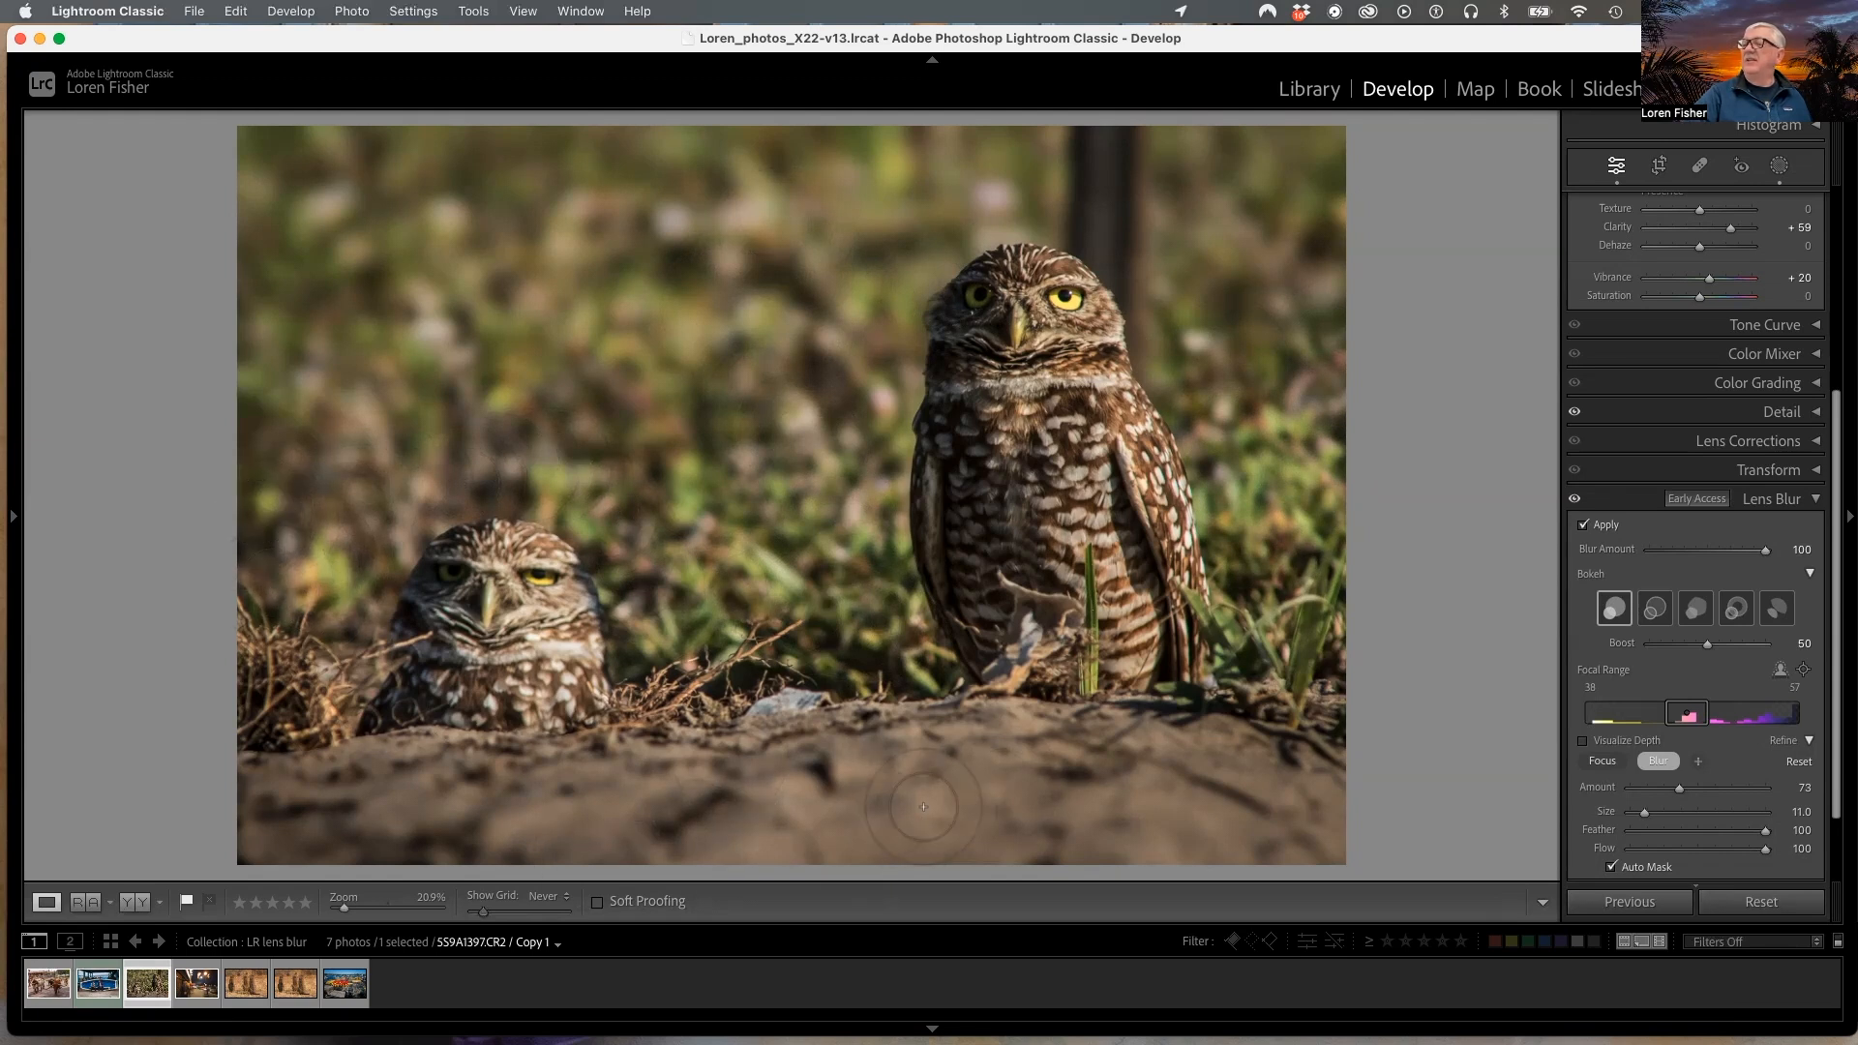
# Step: Paint the foreground dirt sharp with the Focus brush at size 14 and amount 100
pyautogui.click(1599, 762)
pyautogui.press(']')
pyautogui.press(']')
pyautogui.press(']')
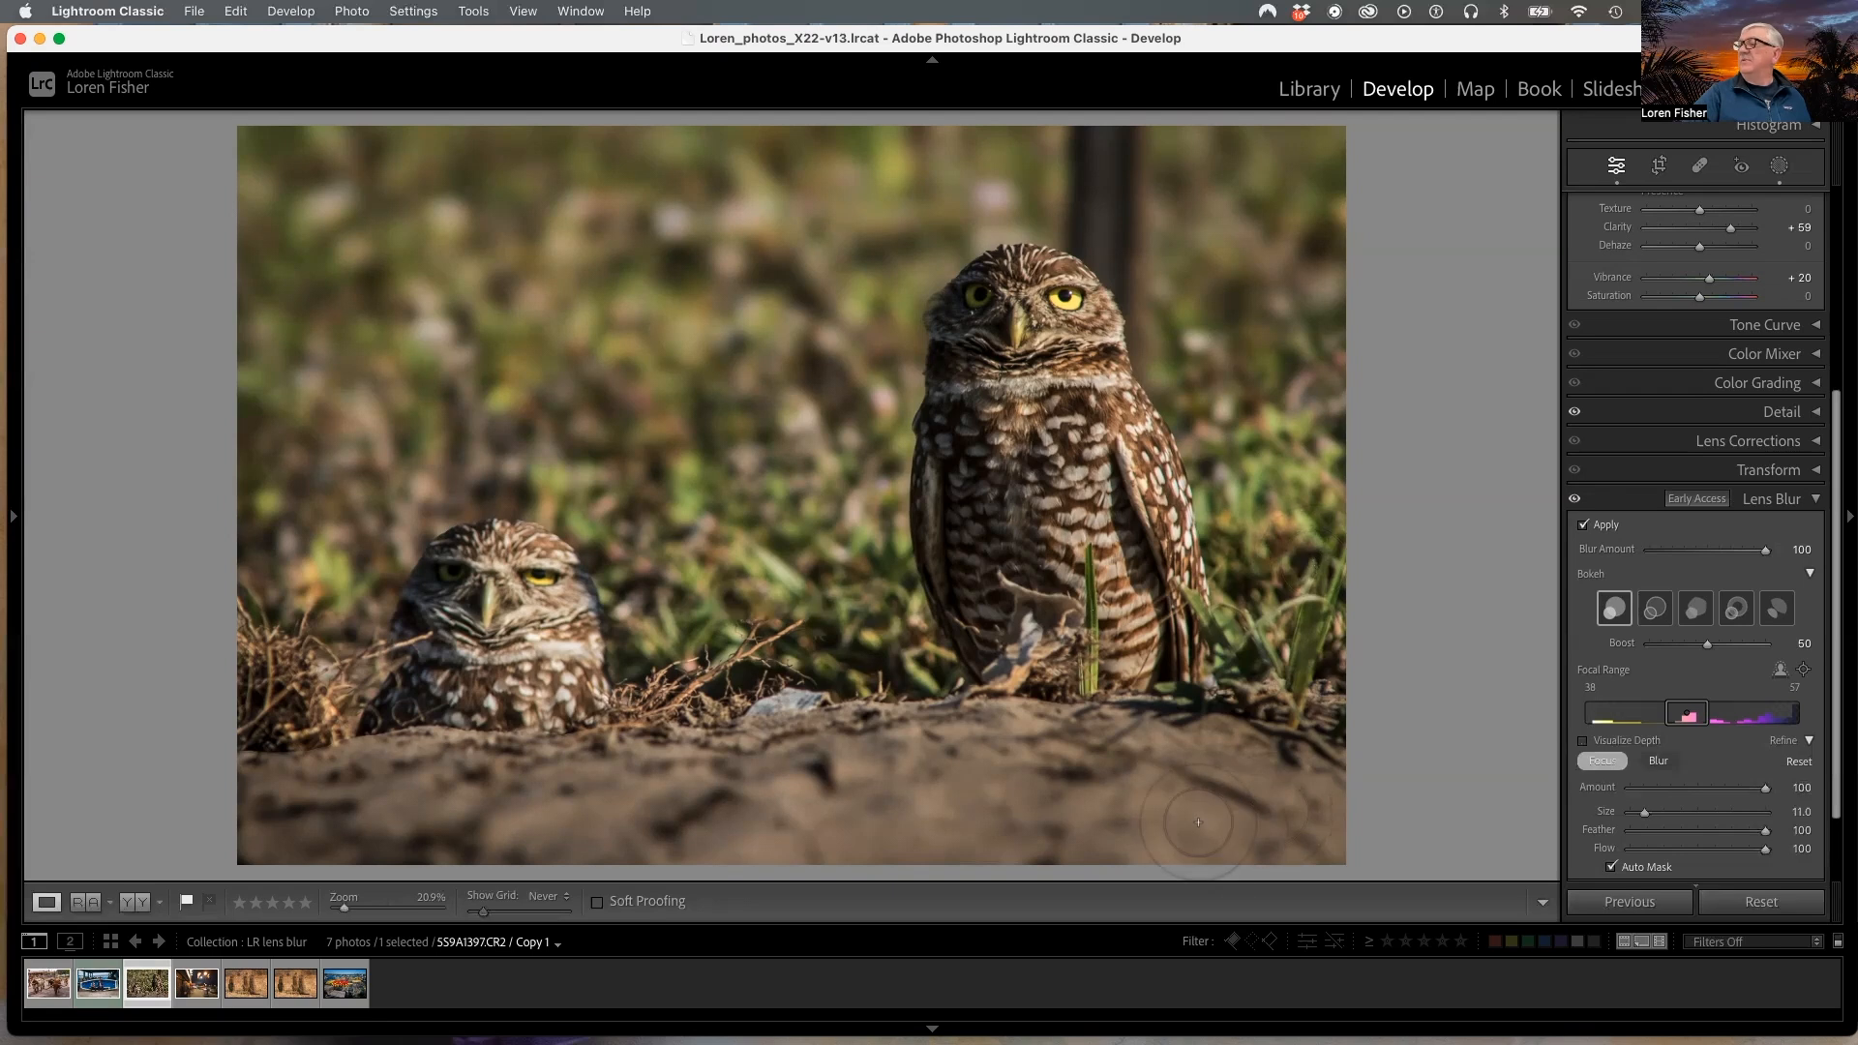
pyautogui.moveTo(1117, 824)
pyautogui.mouseDown()
pyautogui.moveTo(1292, 823)
pyautogui.moveTo(1181, 788)
pyautogui.moveTo(902, 774)
pyautogui.mouseUp()
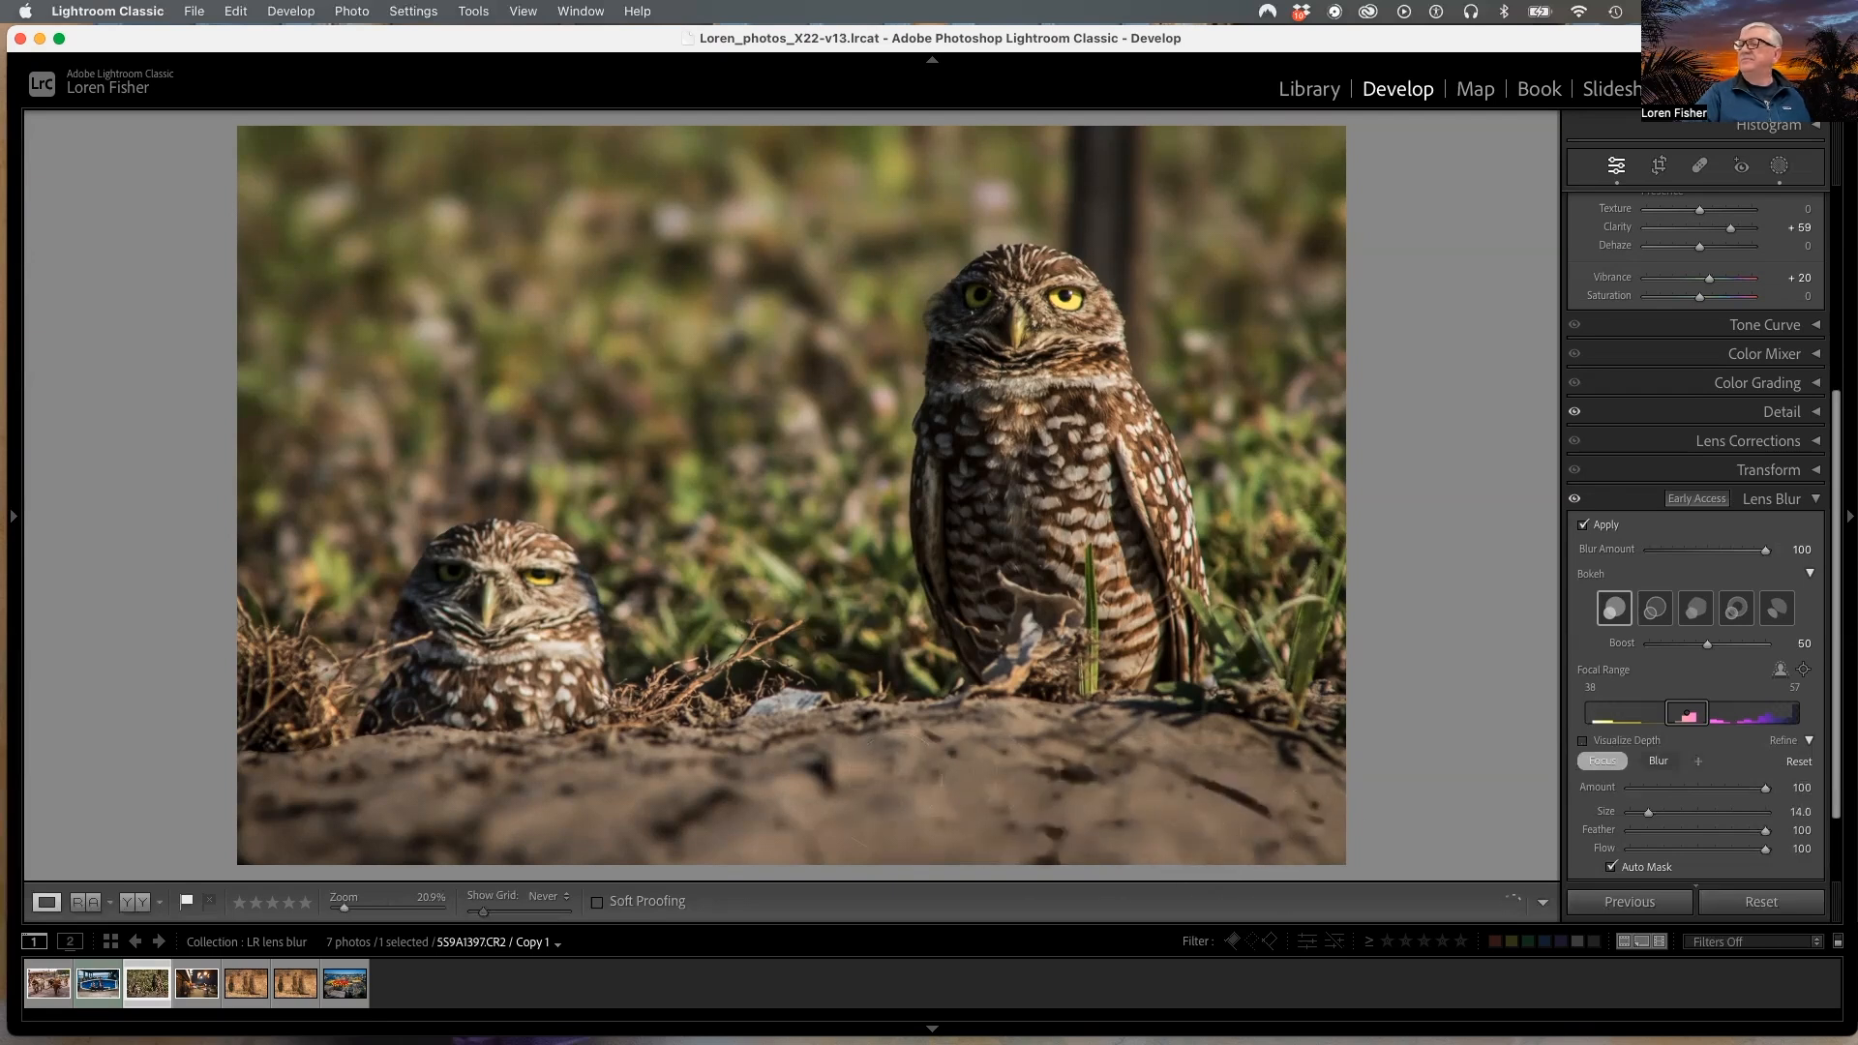
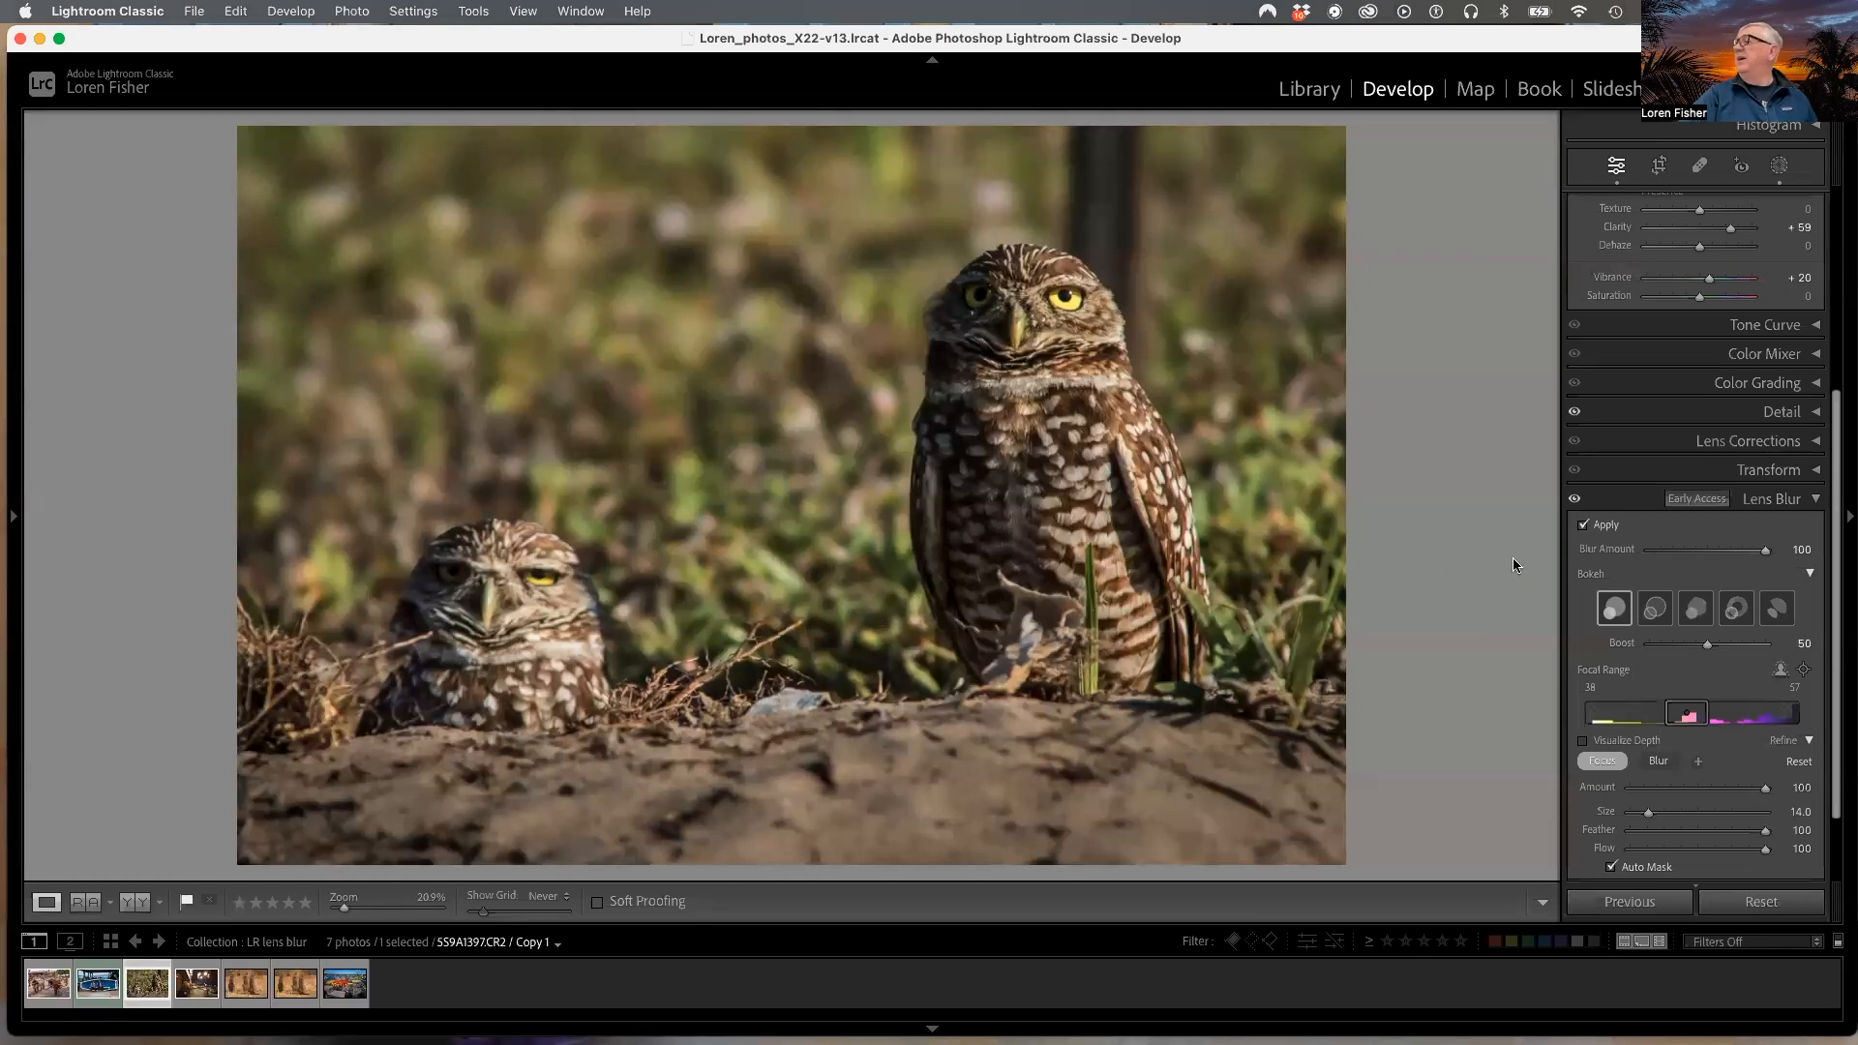
pyautogui.scroll(8, 1637, 637)
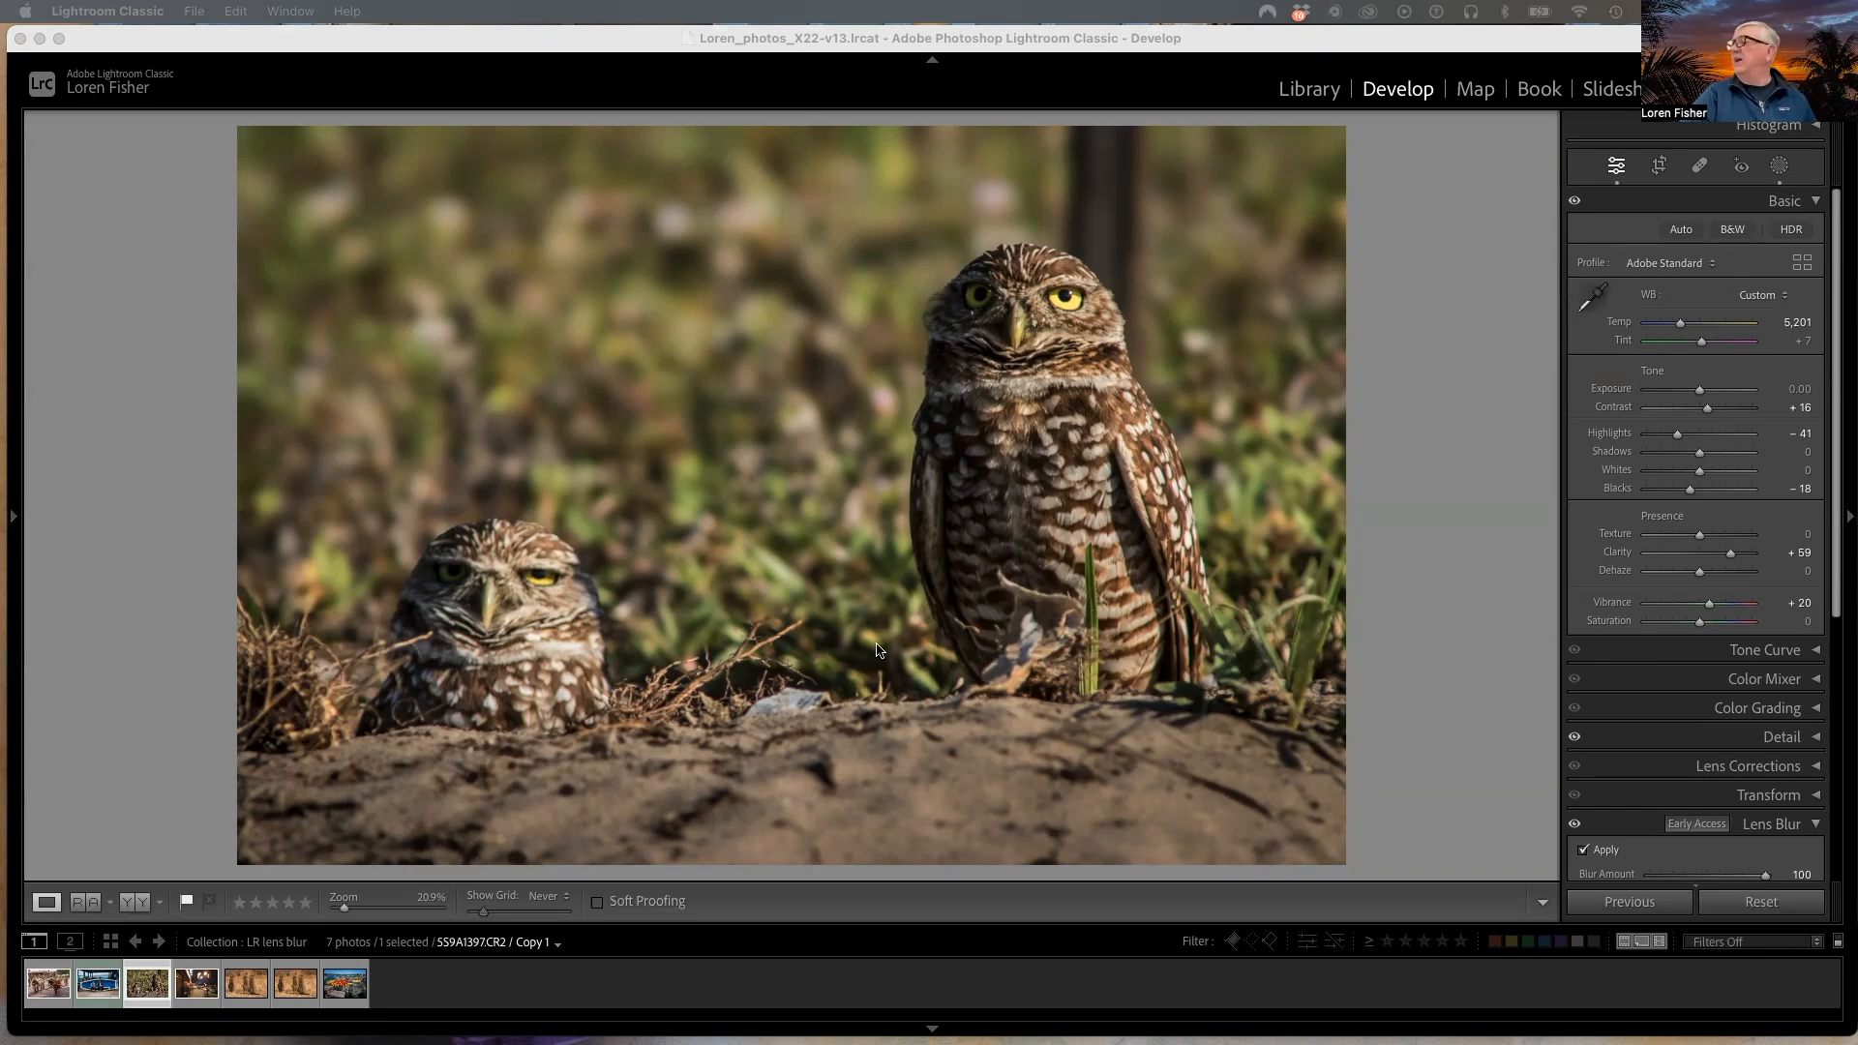
pyautogui.scroll(-8, 1636, 610)
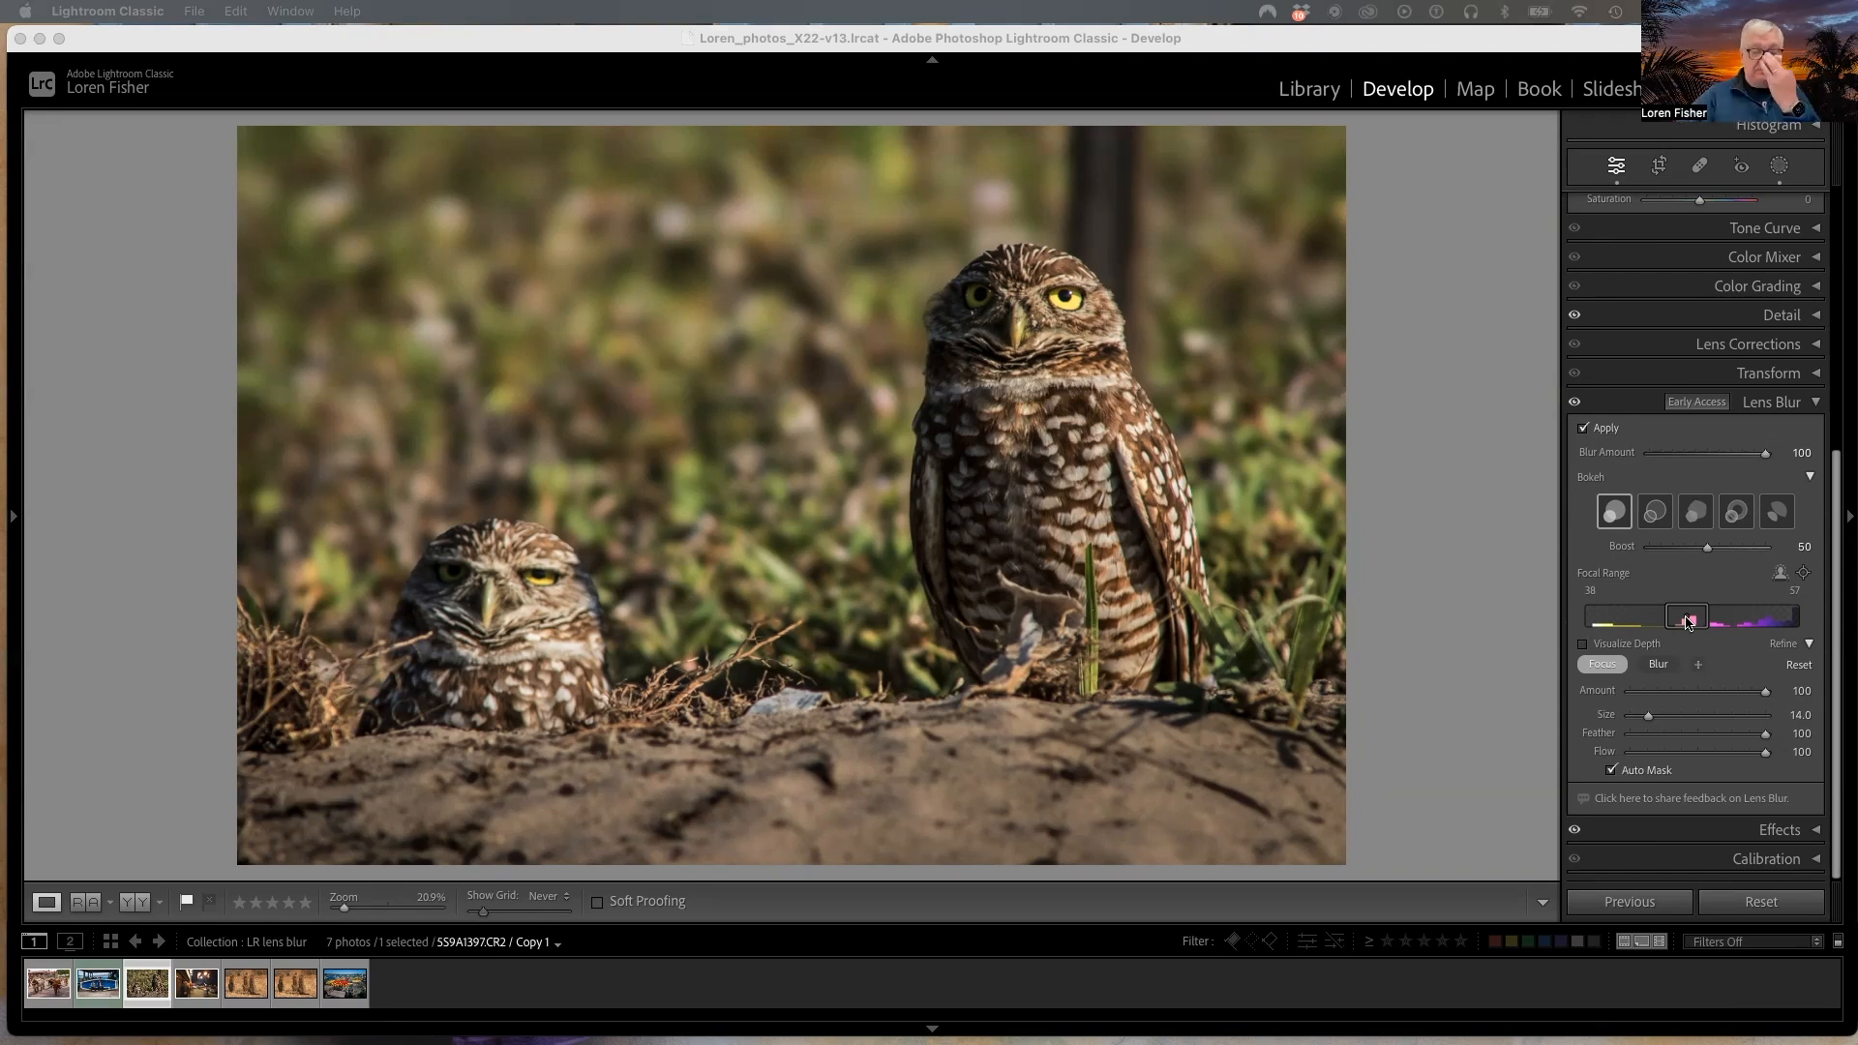
pyautogui.scroll(1, 1709, 597)
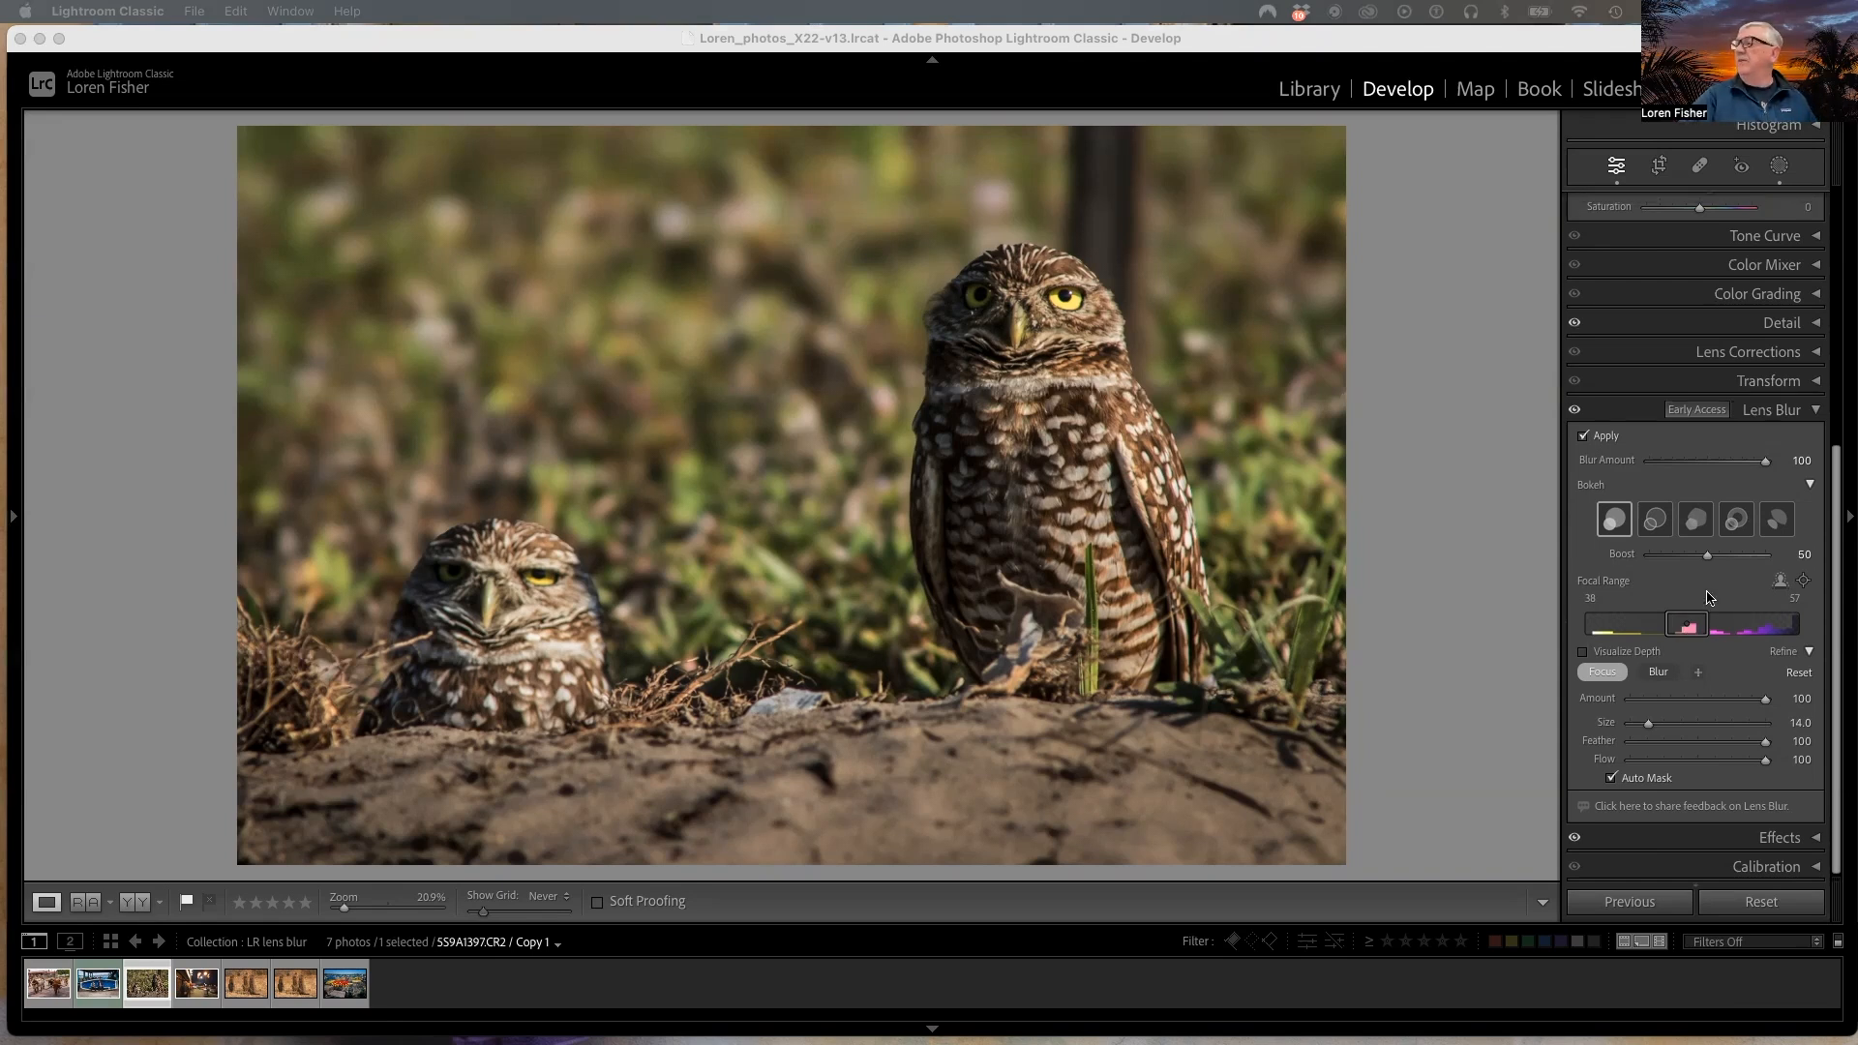
pyautogui.scroll(5, 1709, 598)
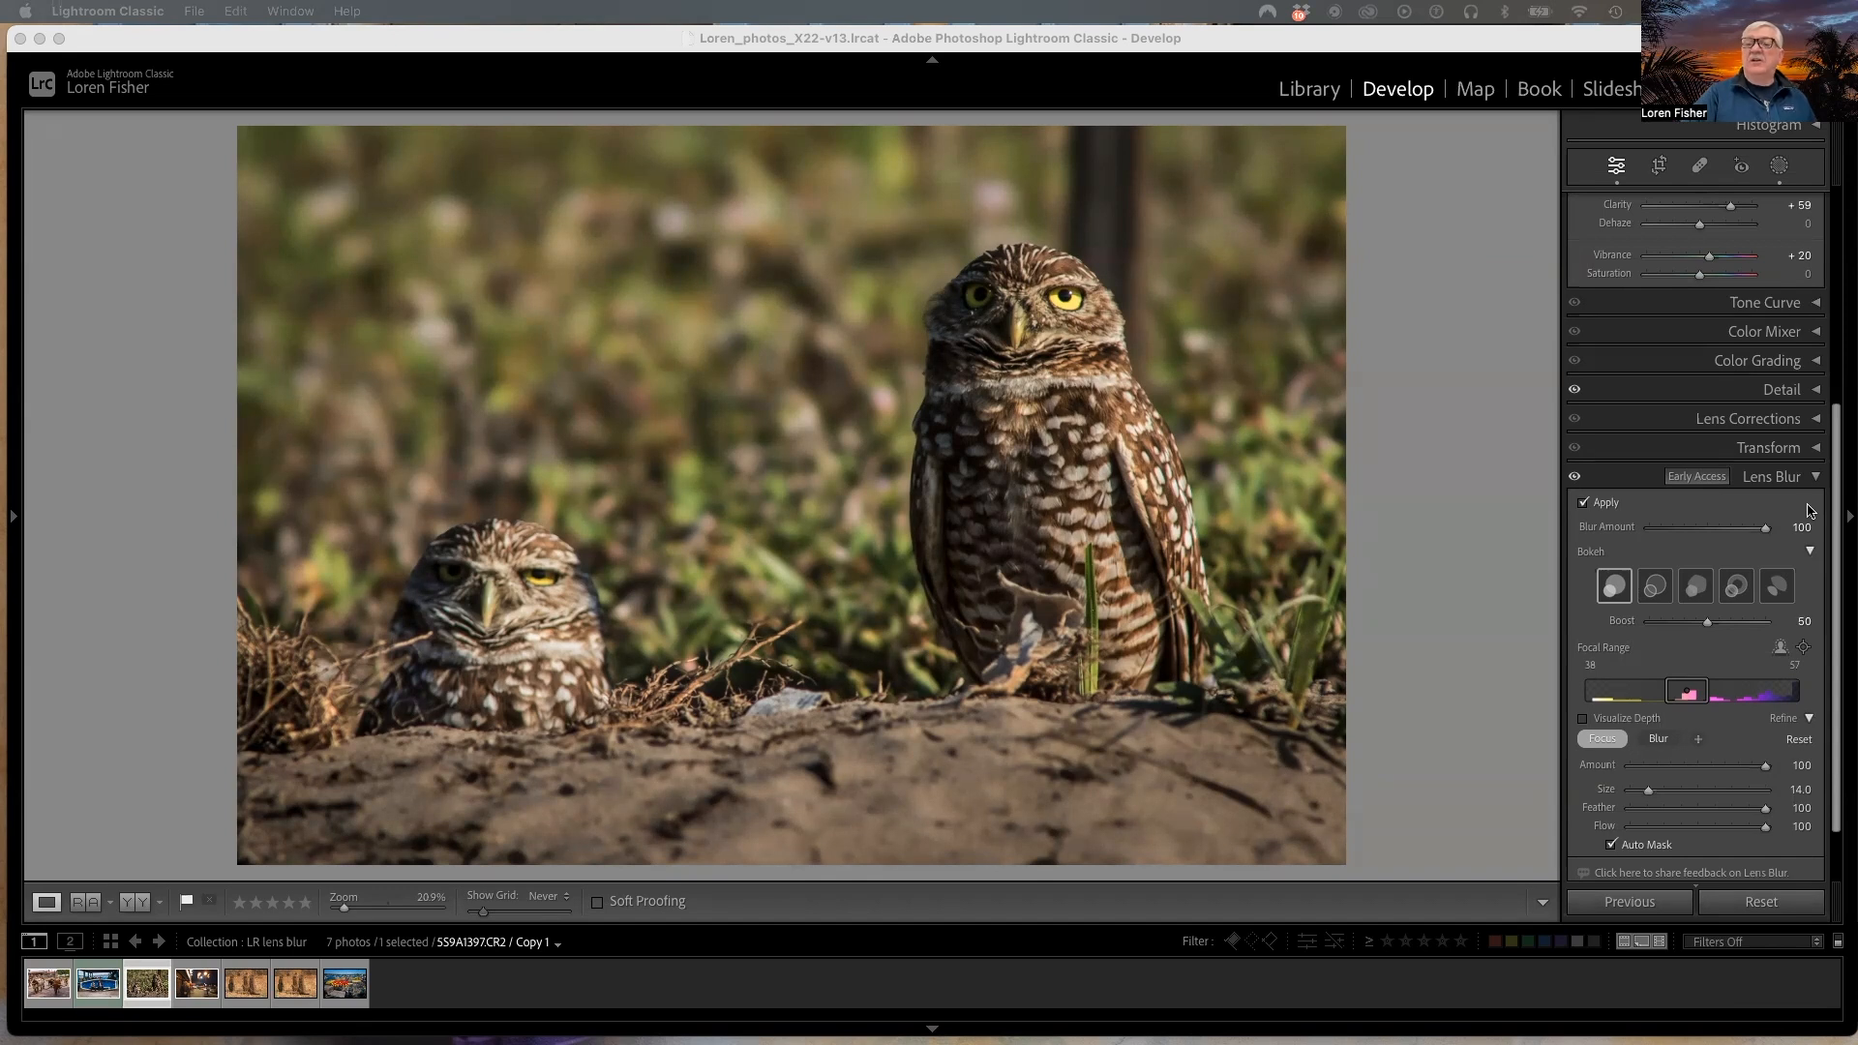
pyautogui.scroll(-2, 1683, 610)
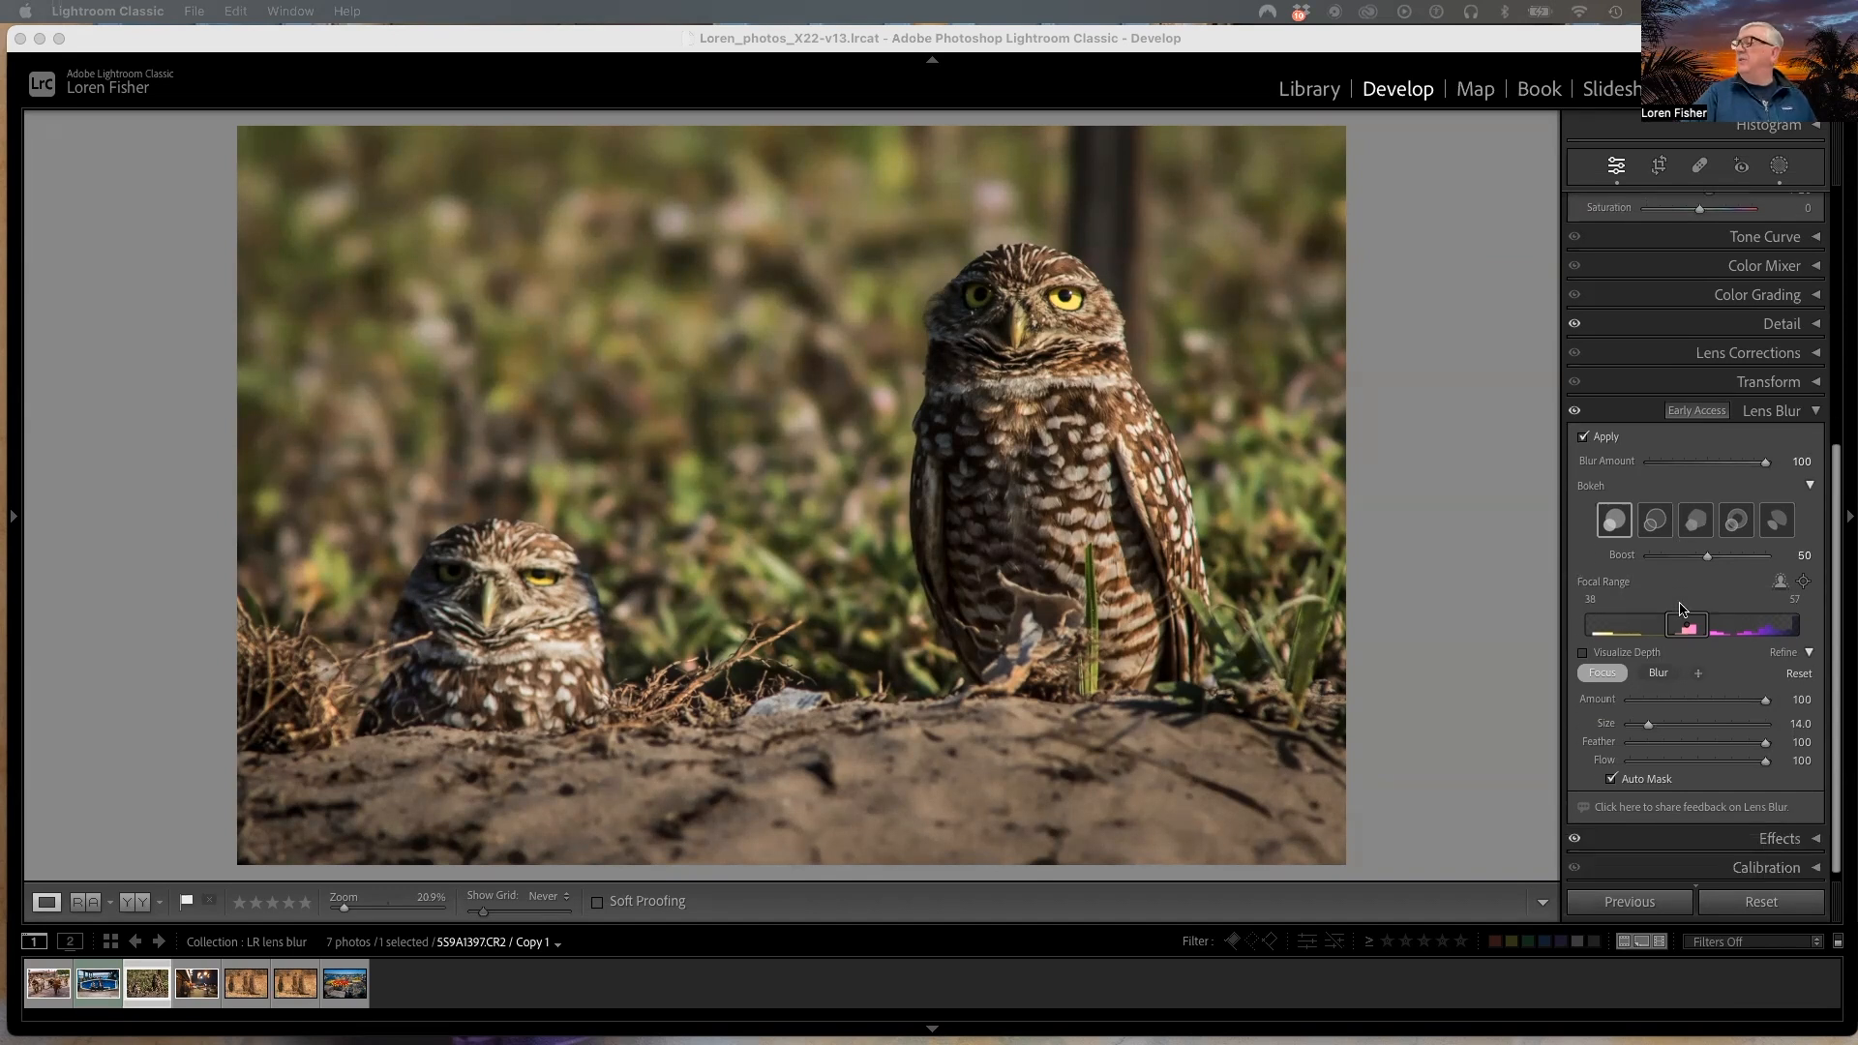
# Step: Touch up beside the tall owl's head with the Focus brush, and blur the small owl with the Blur brush at size 14 and amount 138
pyautogui.click(1702, 674)
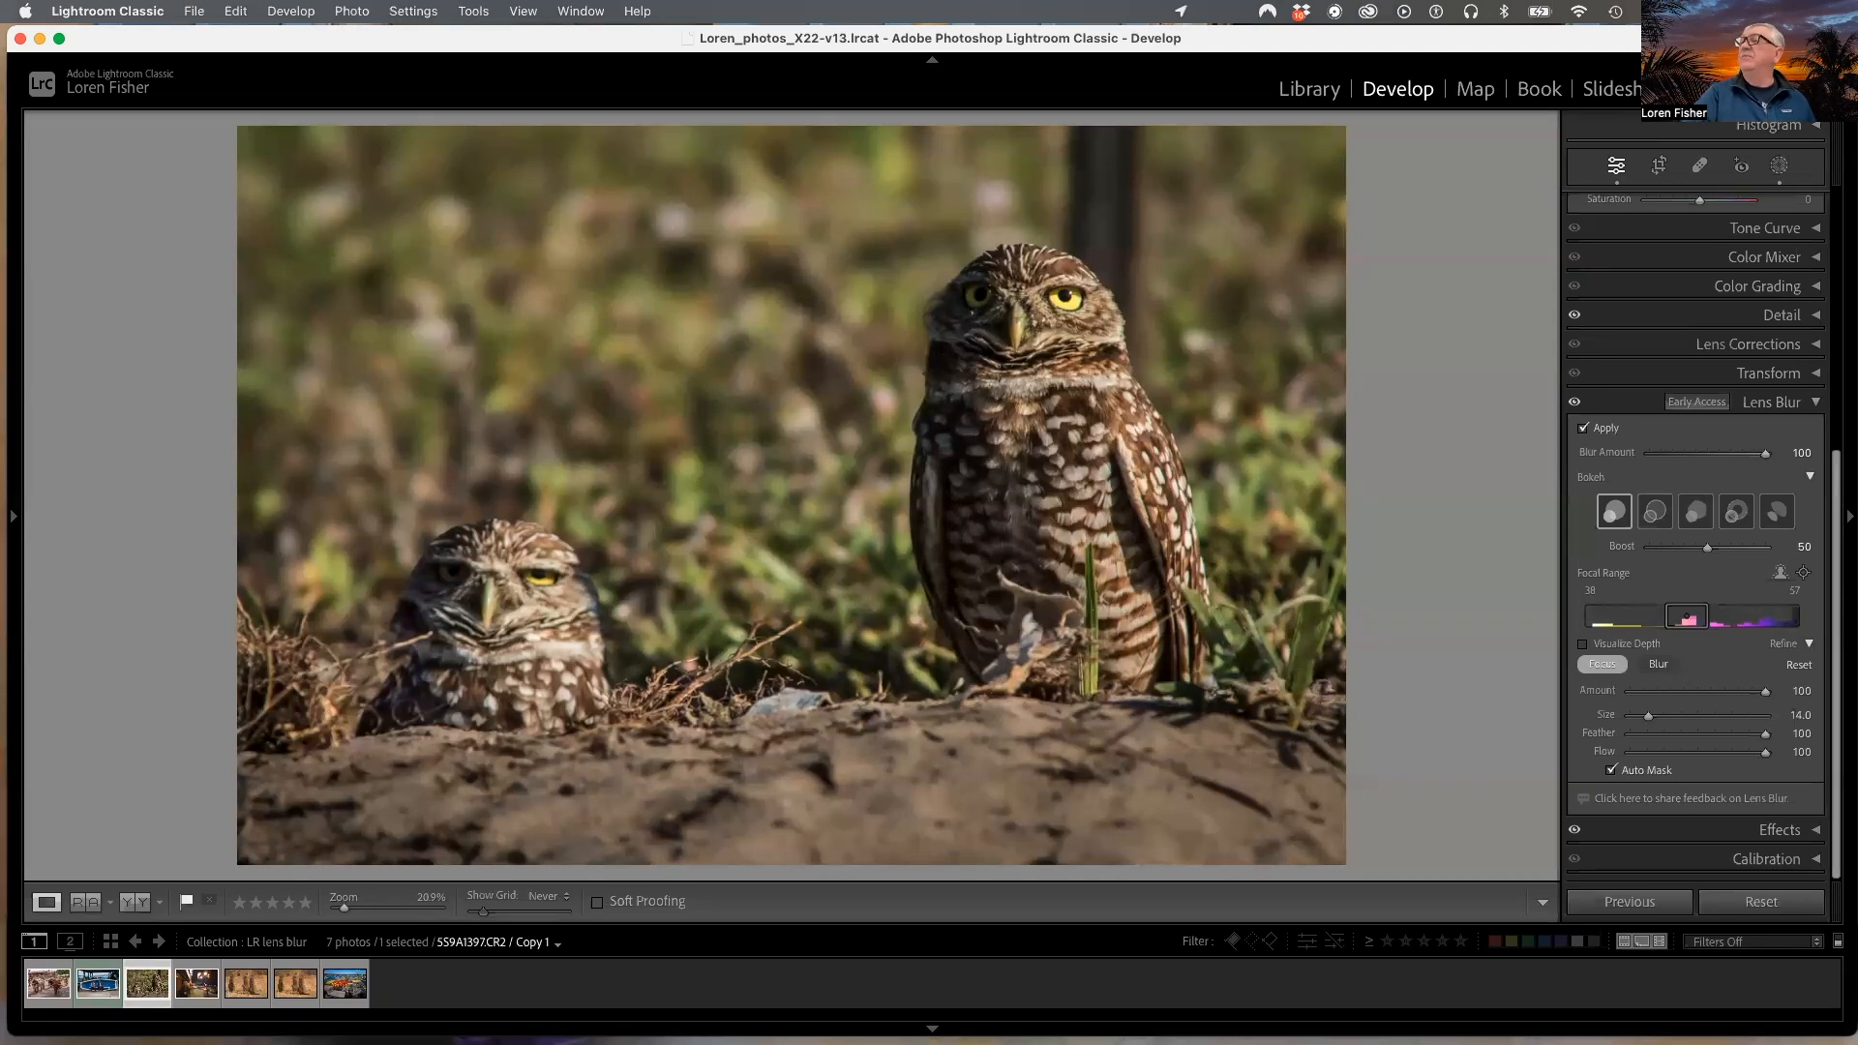
pyautogui.moveTo(1110, 253)
pyautogui.mouseDown()
pyautogui.moveTo(1104, 160)
pyautogui.moveTo(1108, 287)
pyautogui.mouseUp()
pyautogui.click(1658, 665)
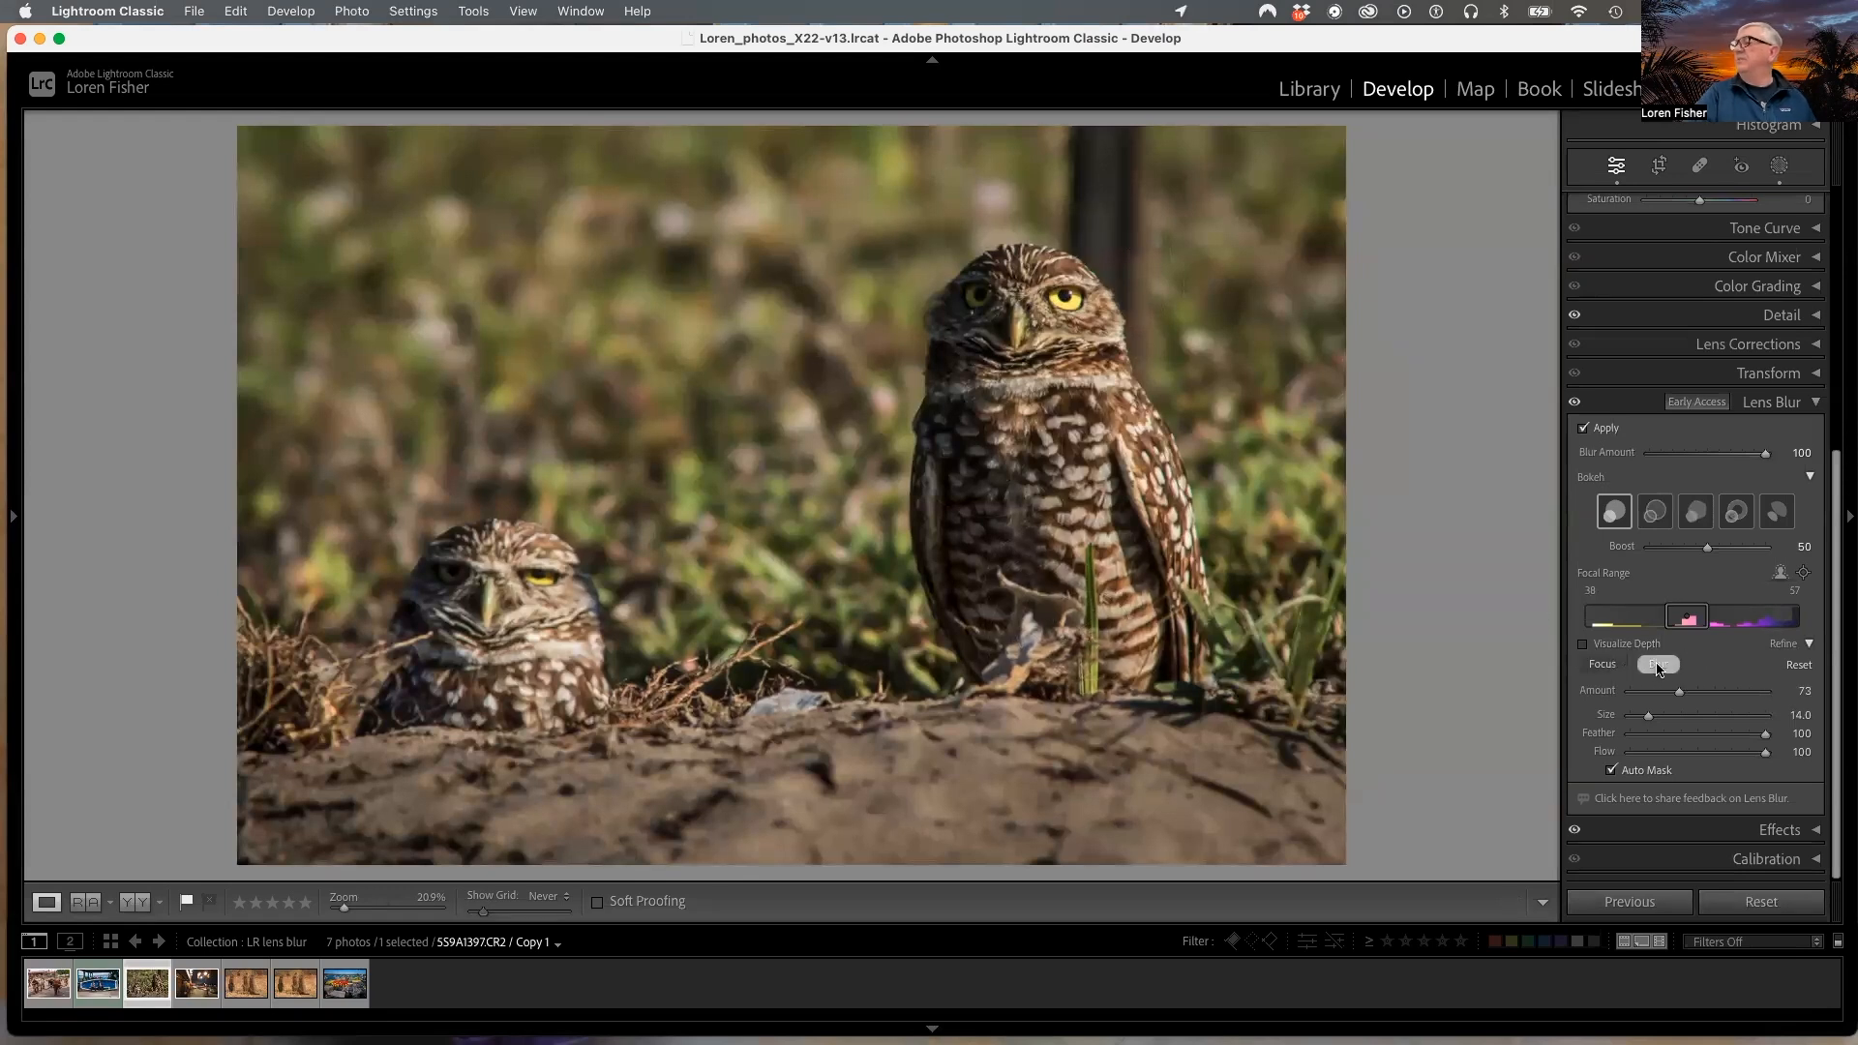
pyautogui.moveTo(556, 612)
pyautogui.mouseDown()
pyautogui.moveTo(535, 550)
pyautogui.moveTo(447, 581)
pyautogui.moveTo(453, 622)
pyautogui.mouseUp()
pyautogui.moveTo(453, 689)
pyautogui.mouseDown()
pyautogui.moveTo(528, 677)
pyautogui.moveTo(495, 635)
pyautogui.moveTo(454, 644)
pyautogui.moveTo(409, 697)
pyautogui.moveTo(561, 691)
pyautogui.mouseUp()
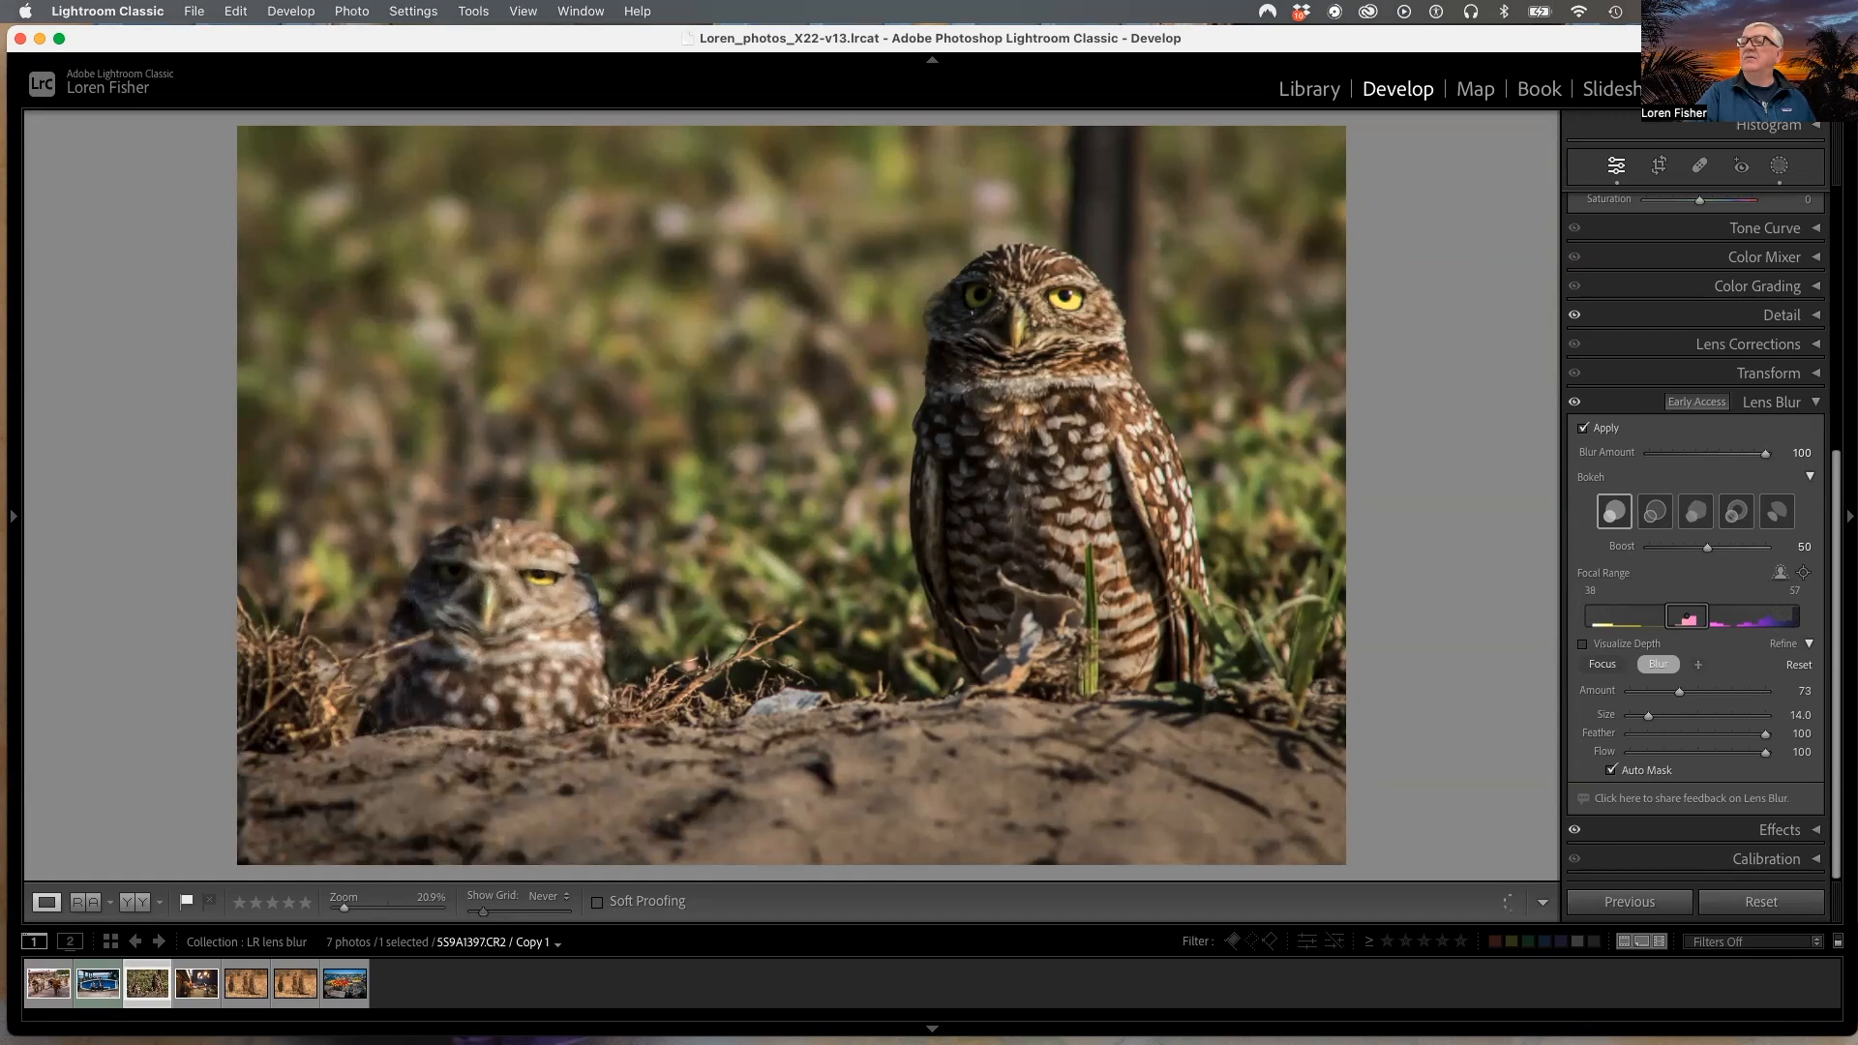
pyautogui.moveTo(545, 578)
pyautogui.mouseDown()
pyautogui.moveTo(450, 578)
pyautogui.moveTo(473, 557)
pyautogui.mouseUp()
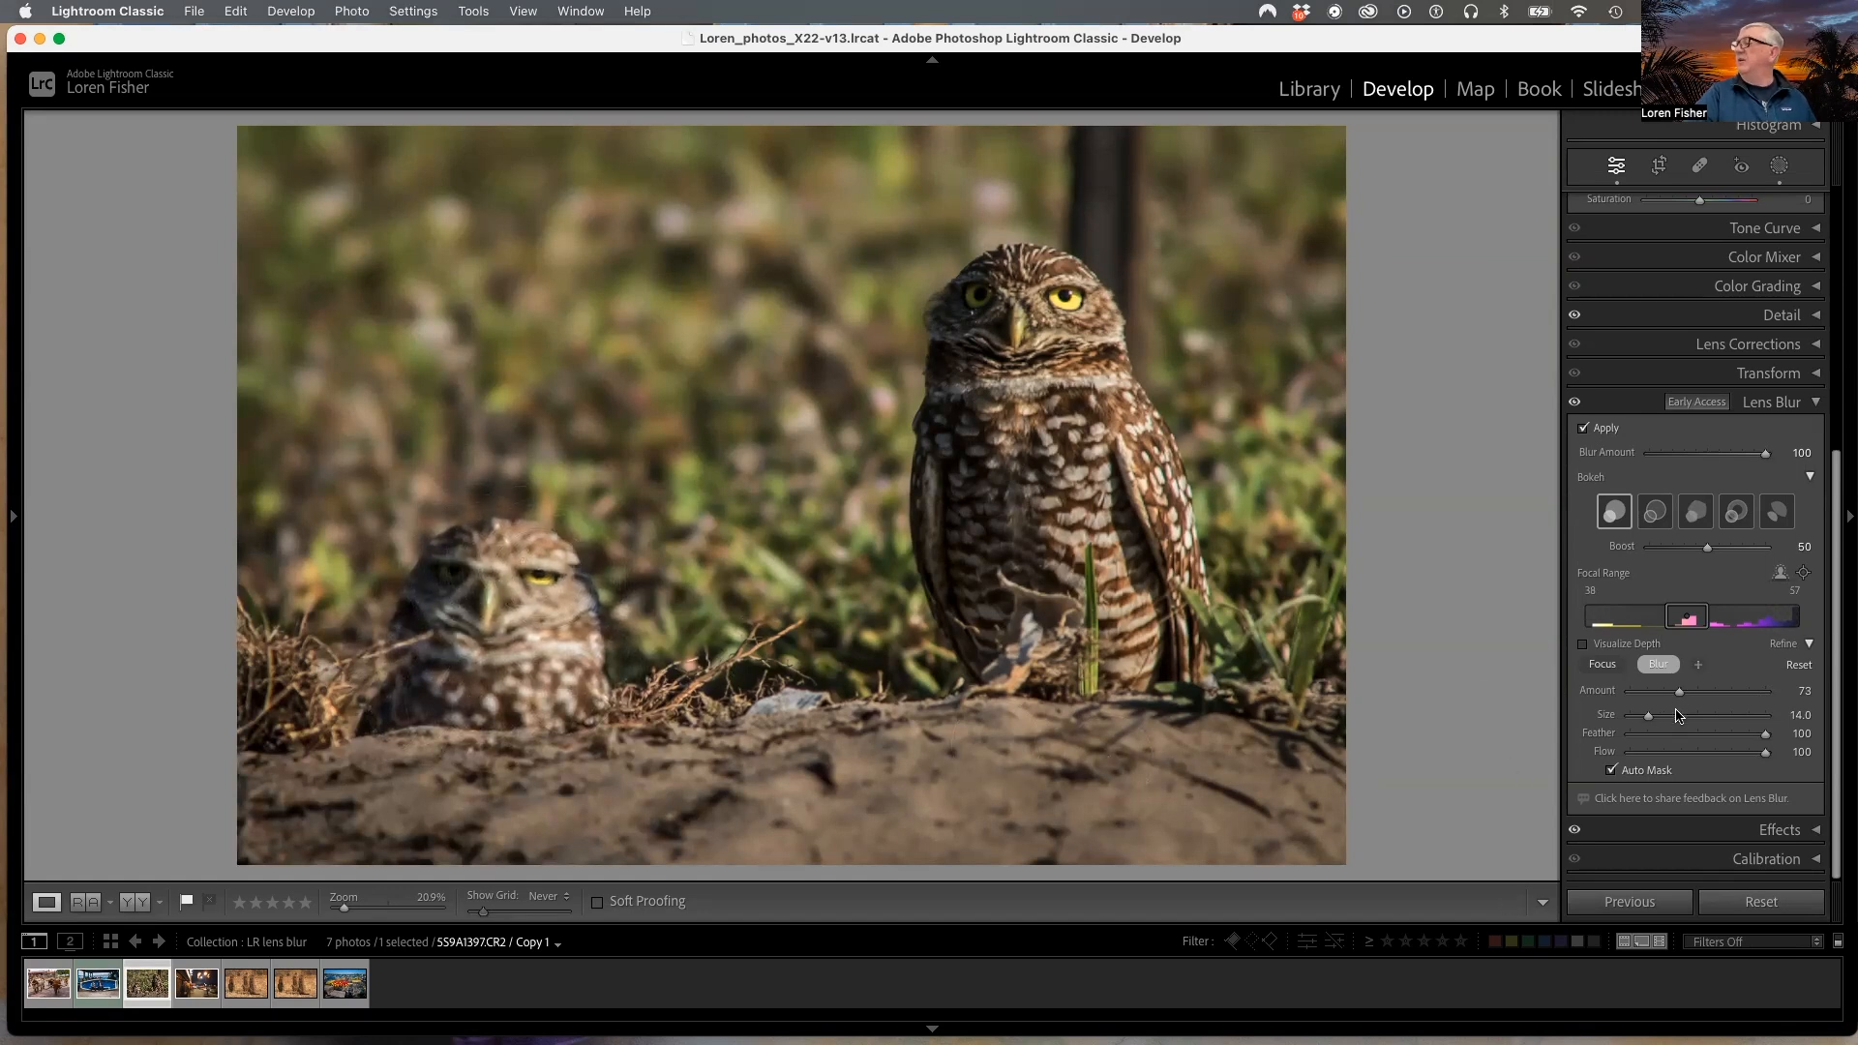
pyautogui.moveTo(1680, 695); pyautogui.dragTo(1724, 689)
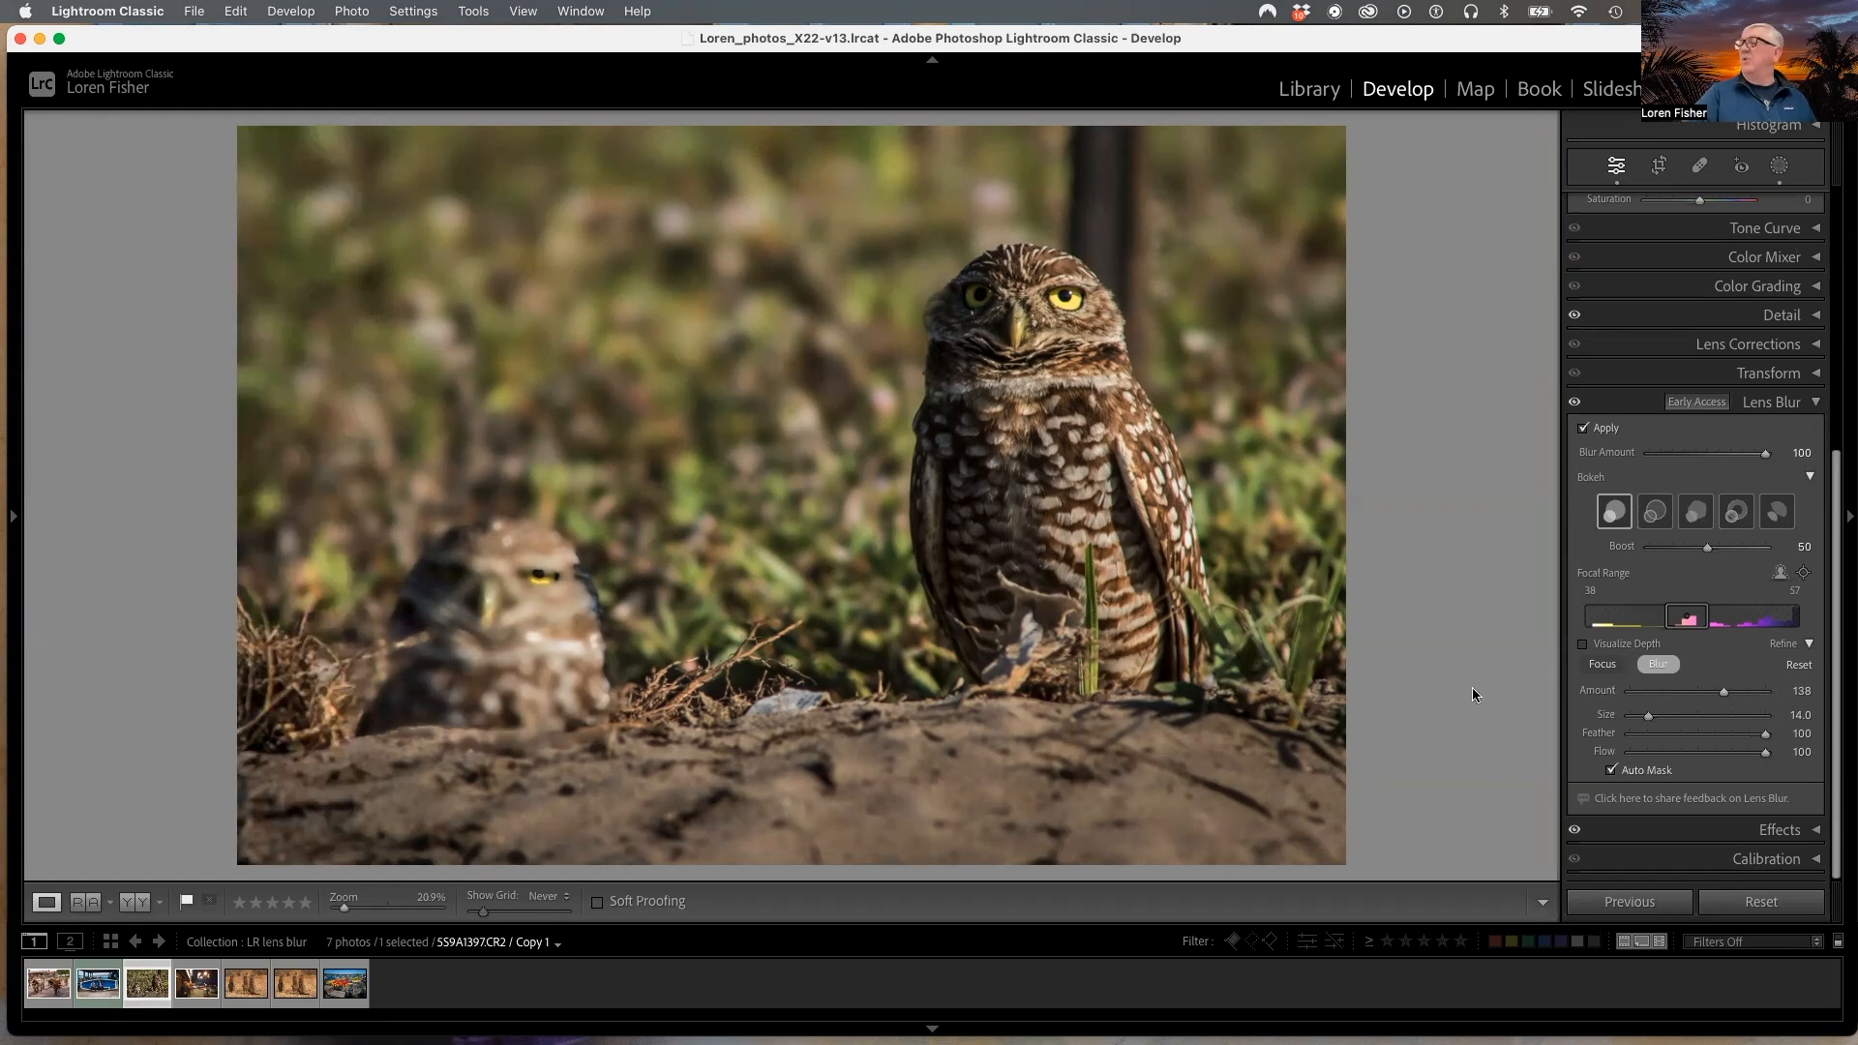
# Step: Paint the small owl back into focus with the Focus brush at size 14 and amount 100, and review the edit history
pyautogui.click(1603, 666)
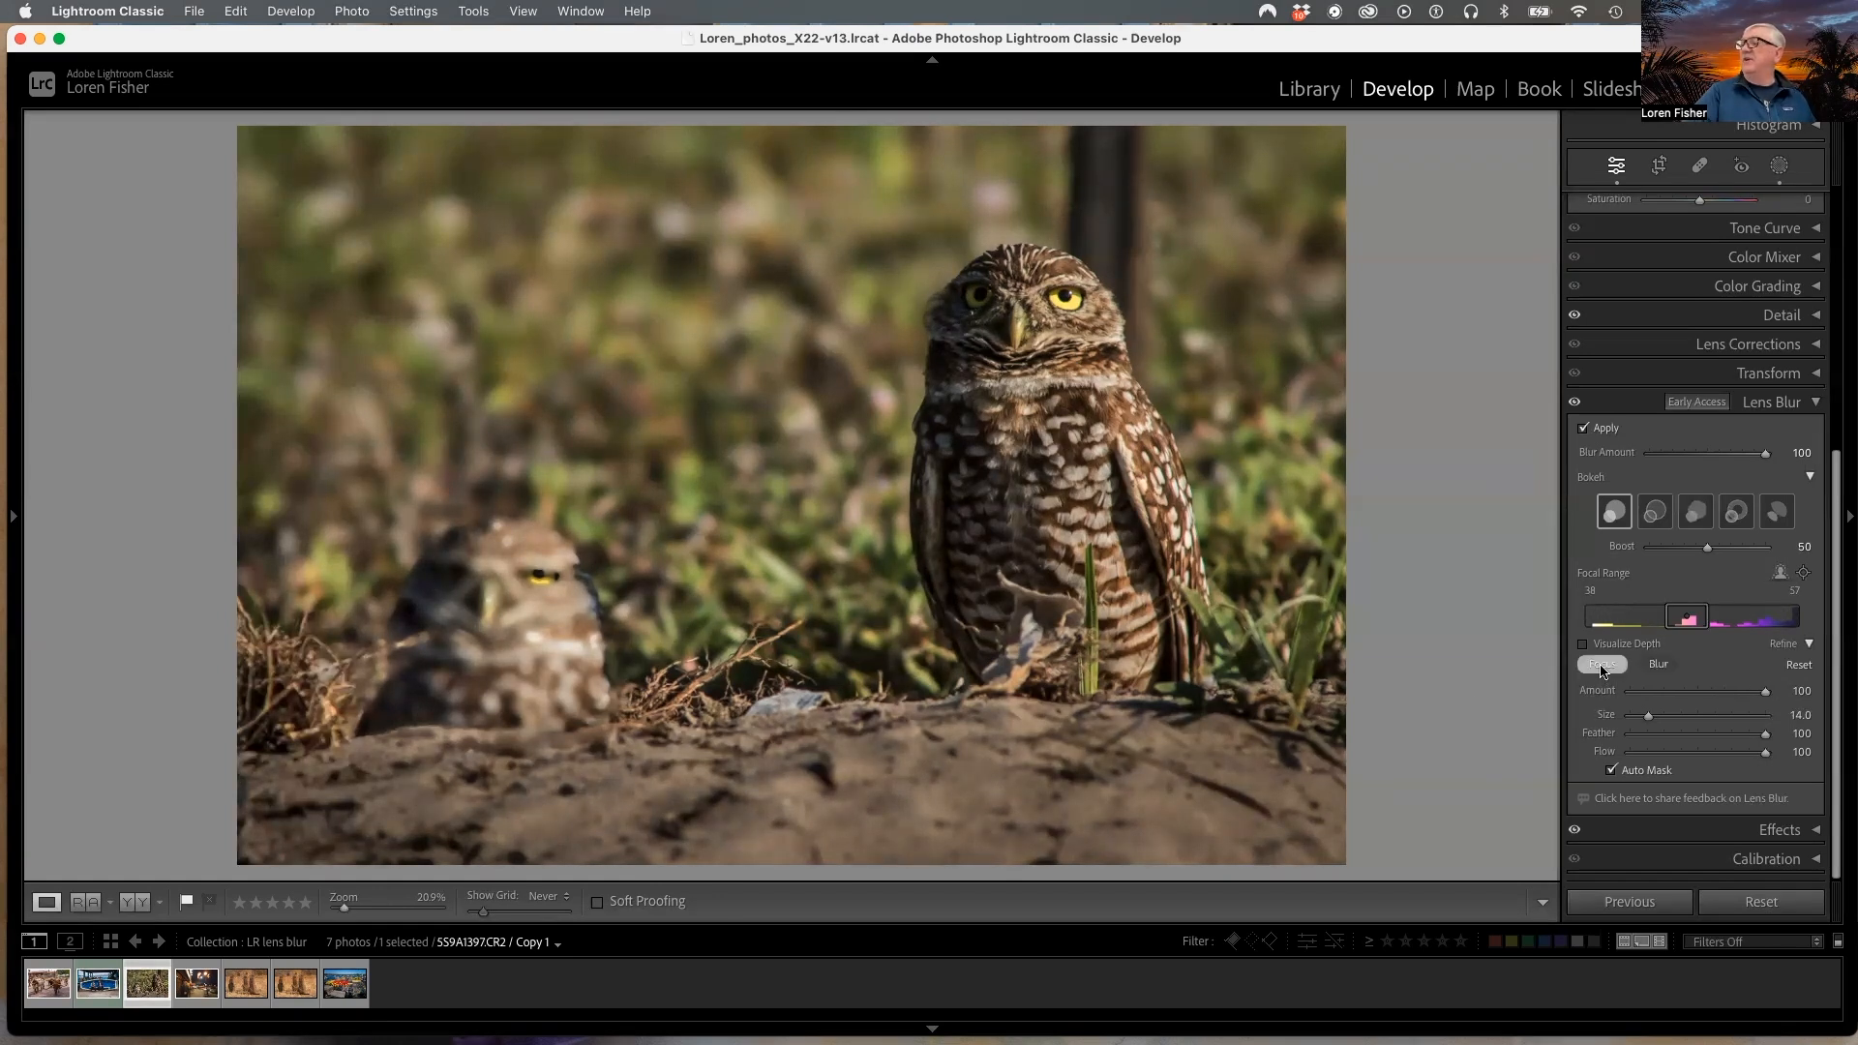
pyautogui.moveTo(552, 646)
pyautogui.mouseDown()
pyautogui.moveTo(534, 560)
pyautogui.moveTo(466, 553)
pyautogui.moveTo(437, 641)
pyautogui.moveTo(447, 695)
pyautogui.moveTo(581, 697)
pyautogui.moveTo(542, 622)
pyautogui.moveTo(463, 591)
pyautogui.mouseUp()
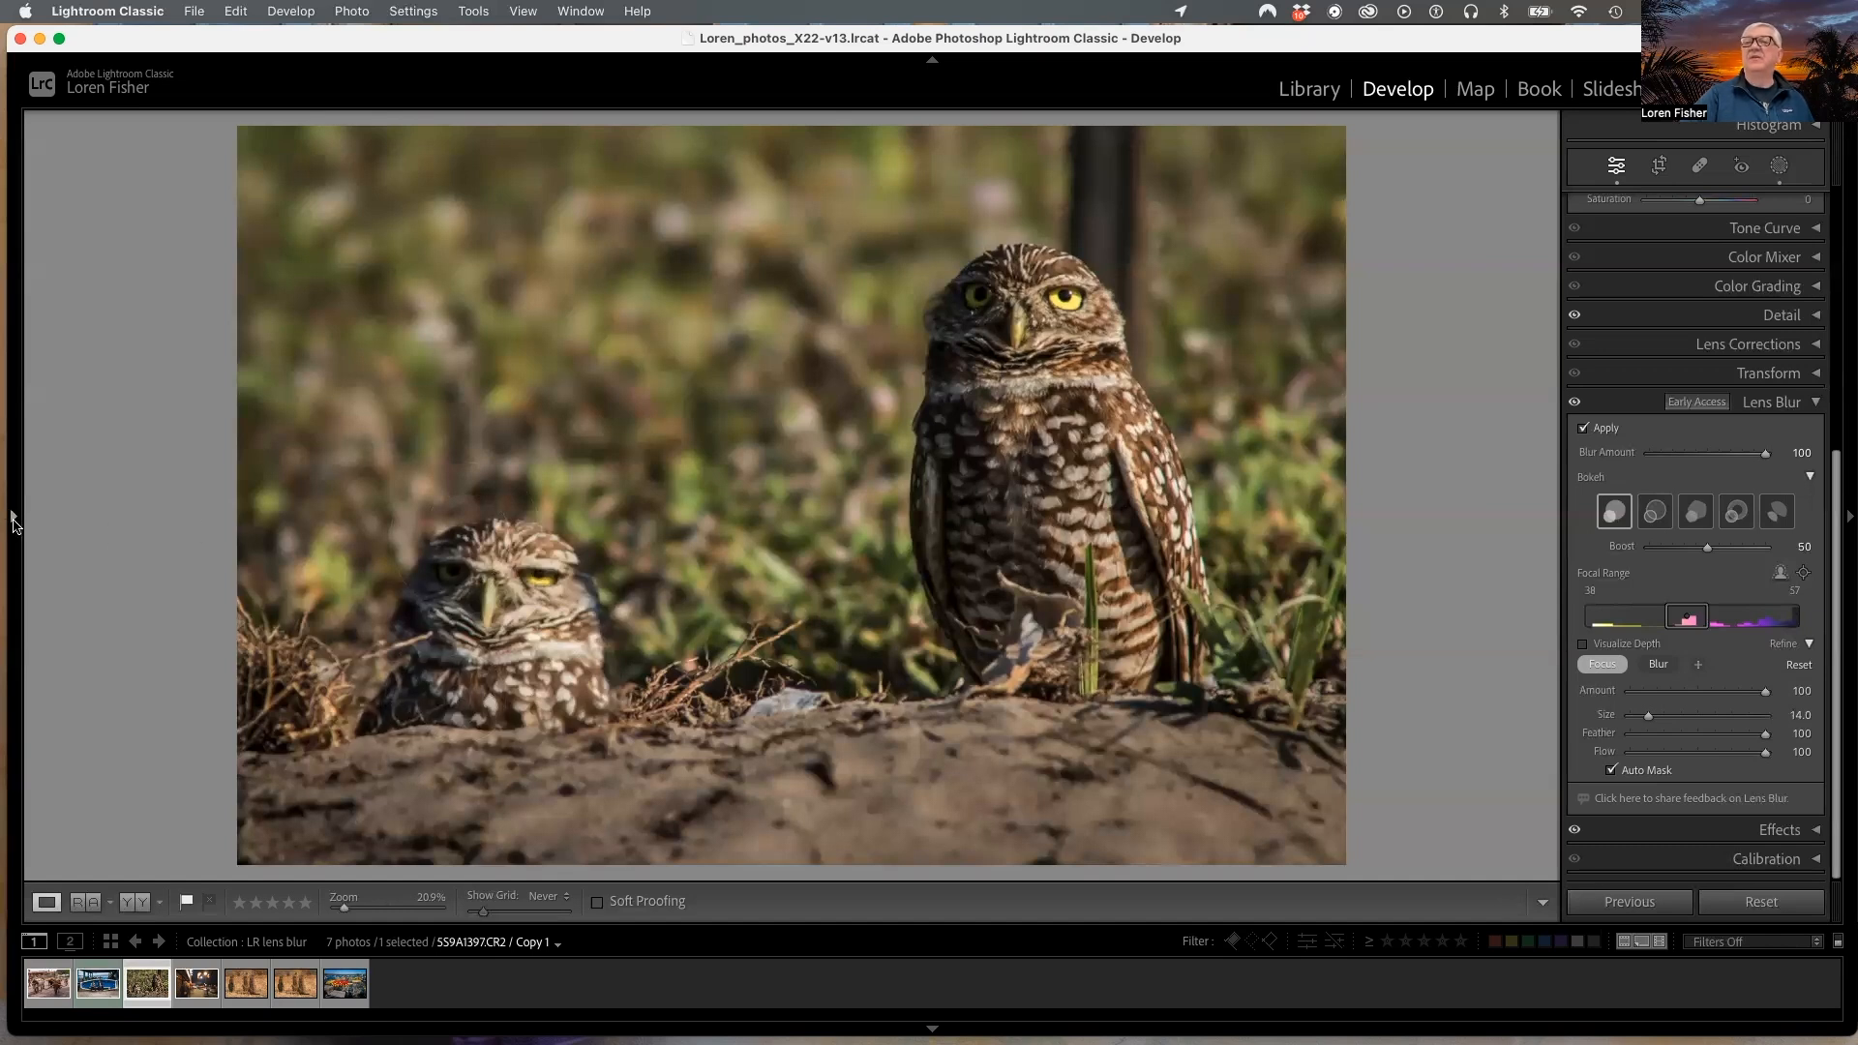
pyautogui.click(13, 517)
pyautogui.click(174, 535)
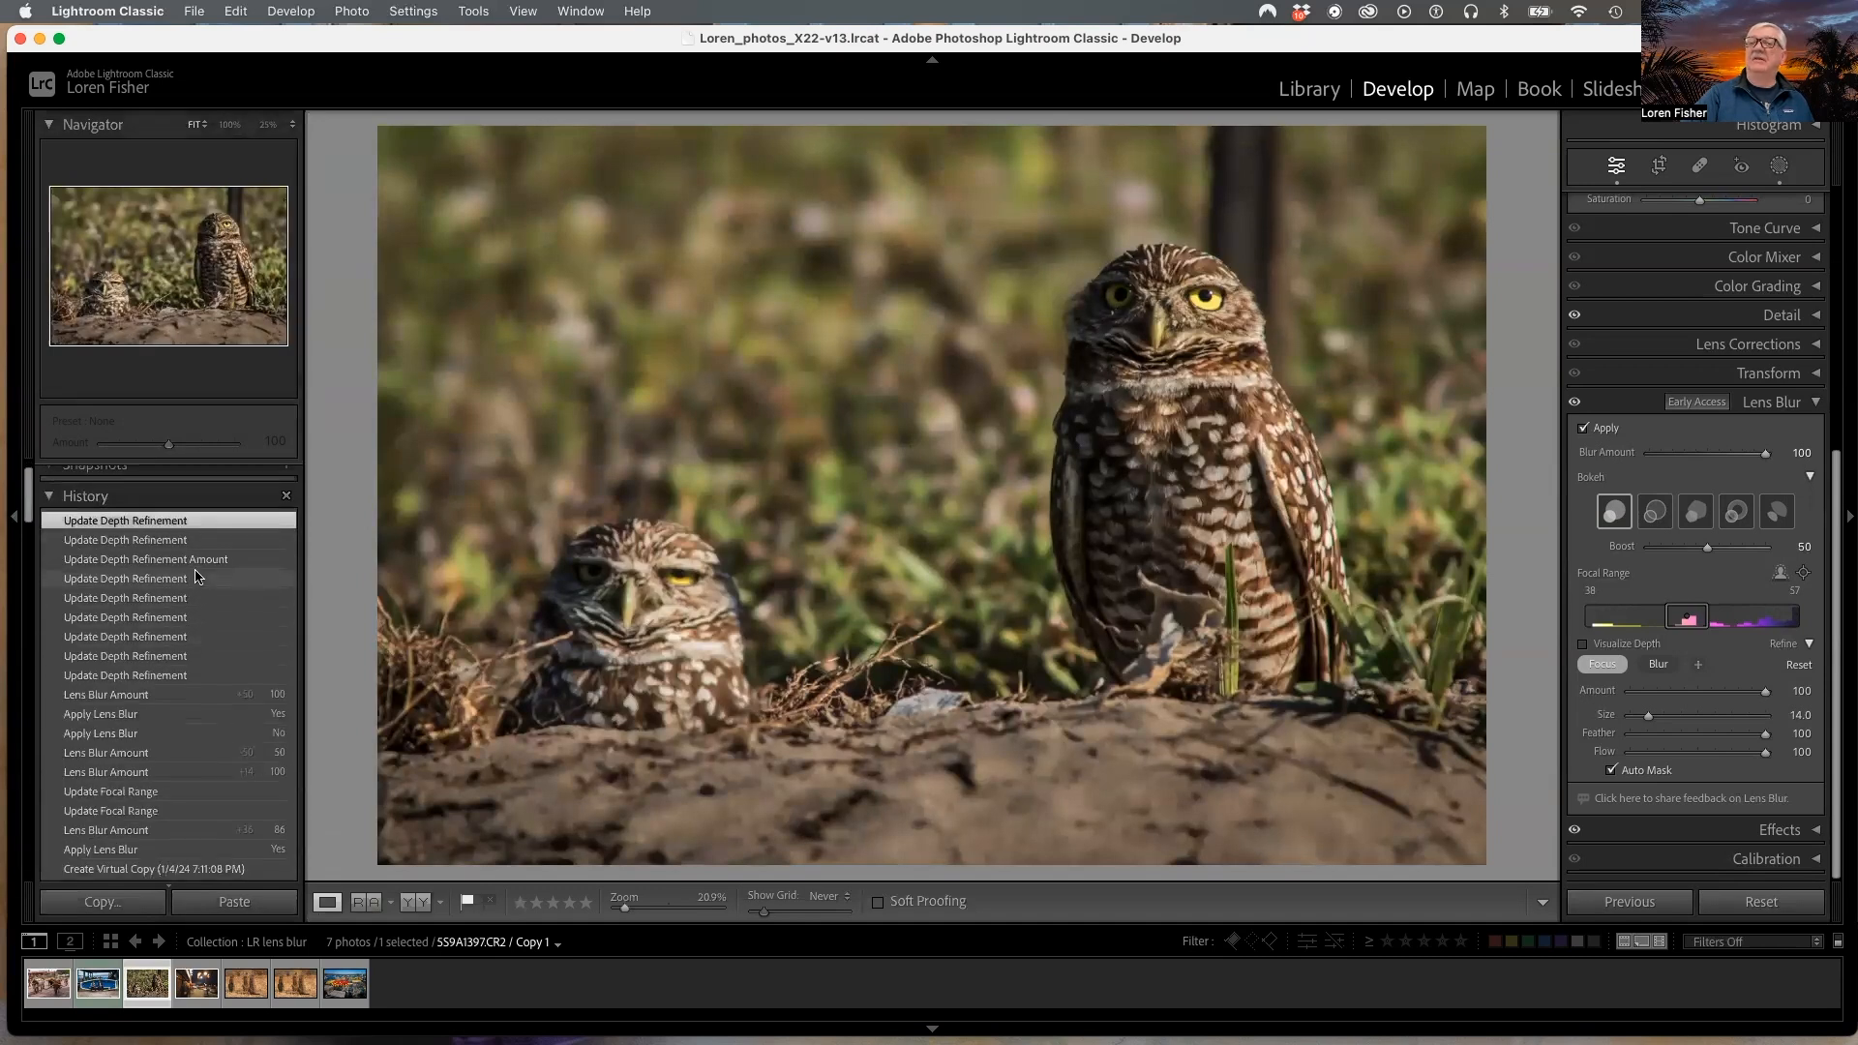
pyautogui.scroll(-2, 197, 591)
pyautogui.scroll(3, 196, 581)
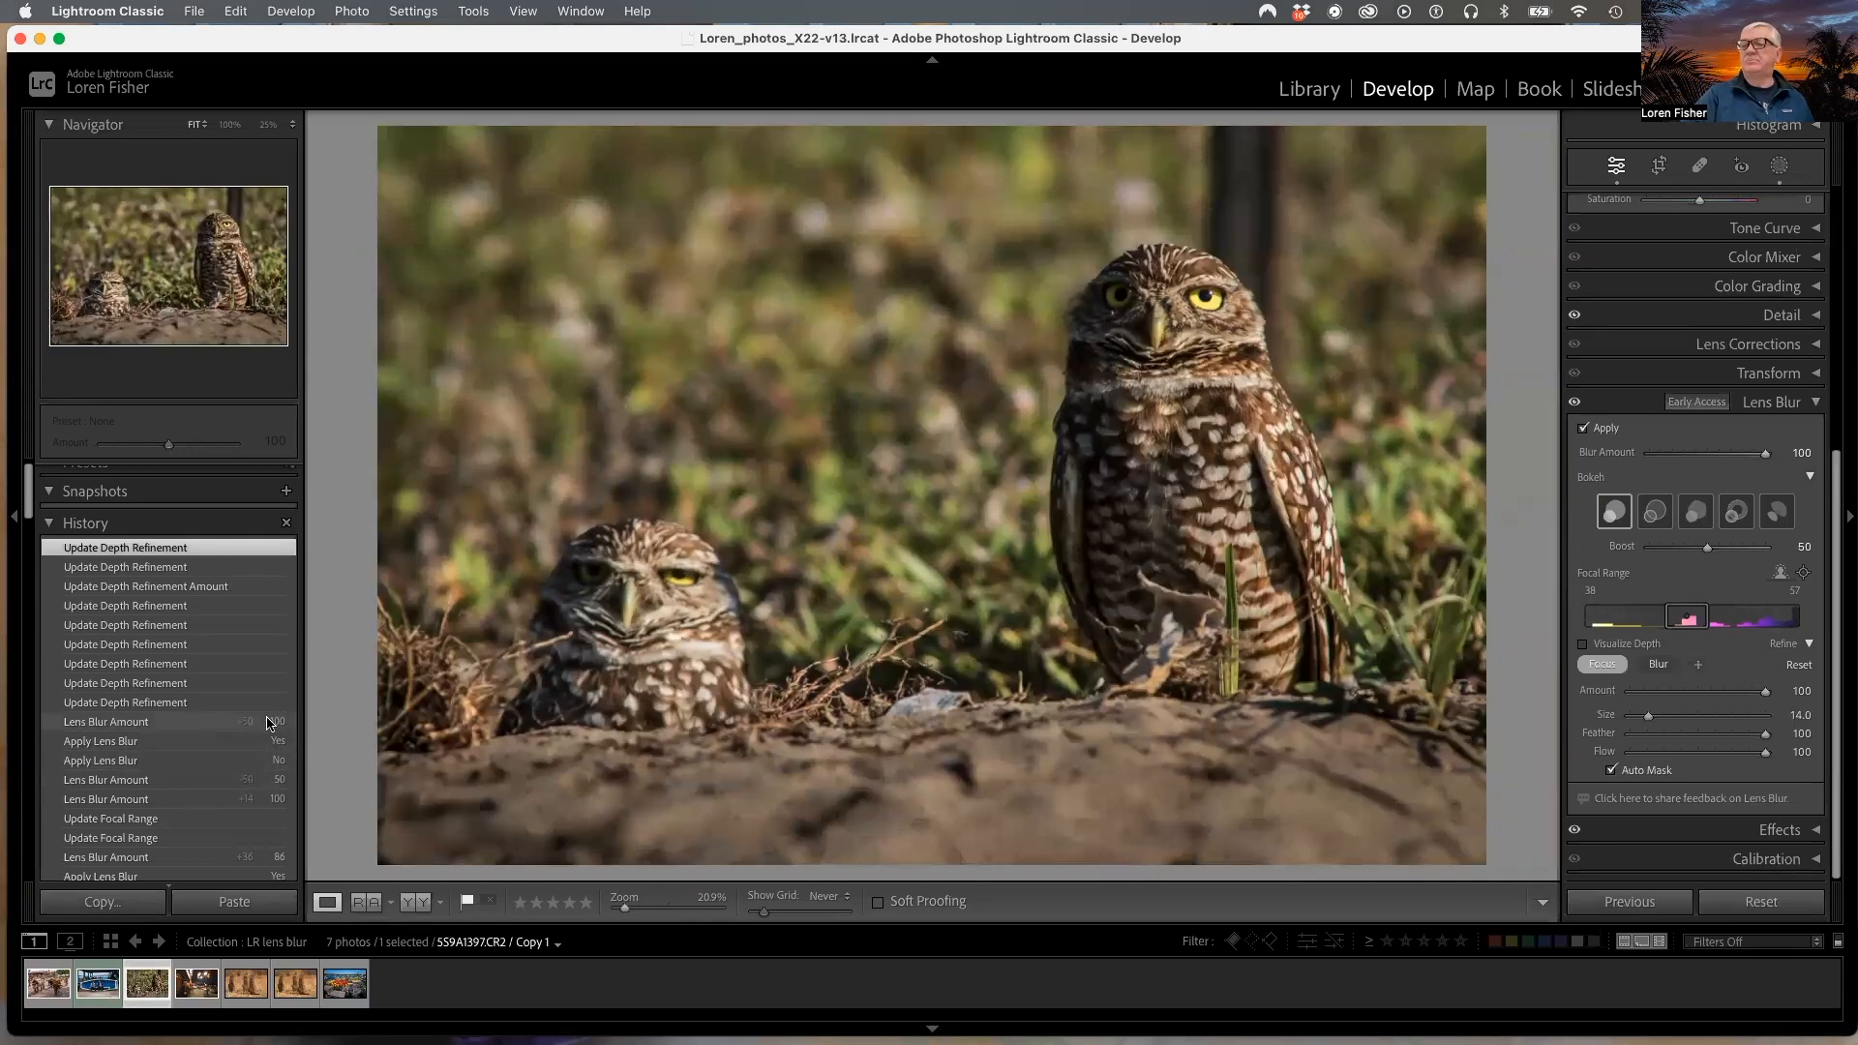
# Step: Open the longhorn photo 338A2310-2.CR3, apply Lens Blur with a blur amount of 100, and narrow the focal range to 20–22
pyautogui.click(182, 985)
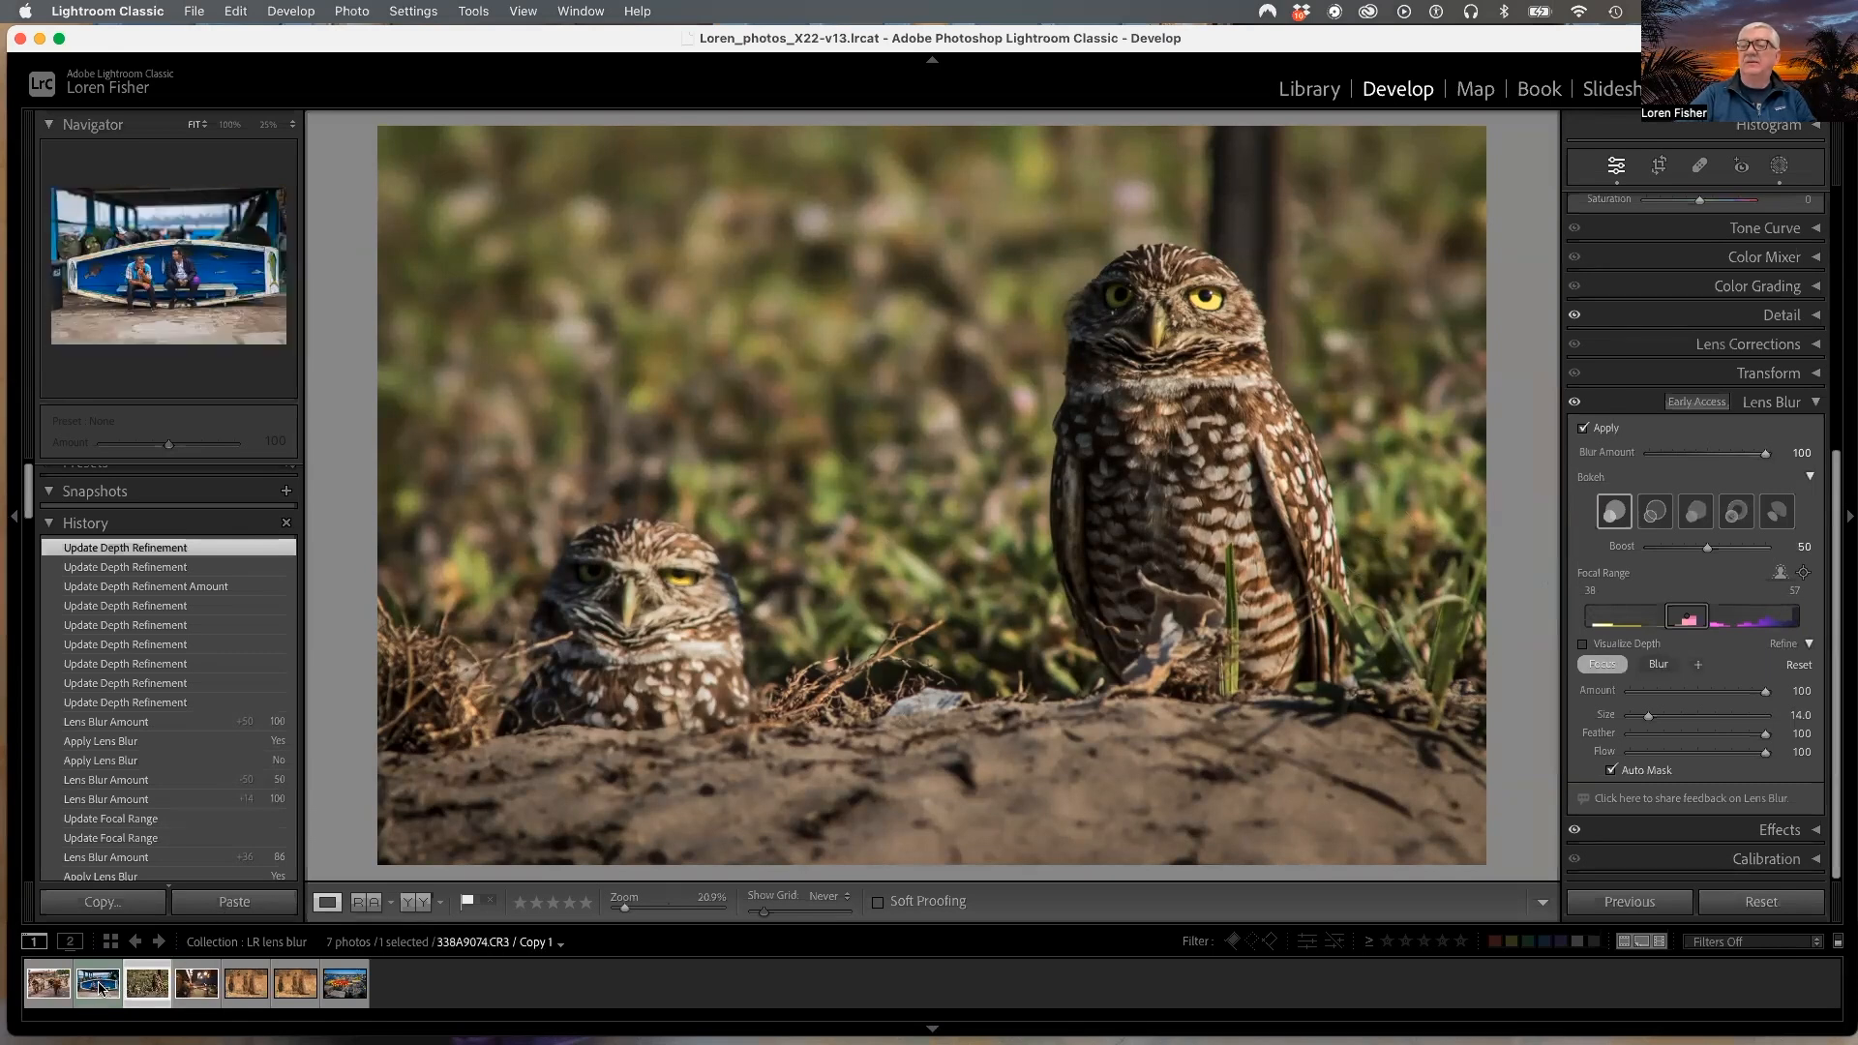
pyautogui.click(42, 986)
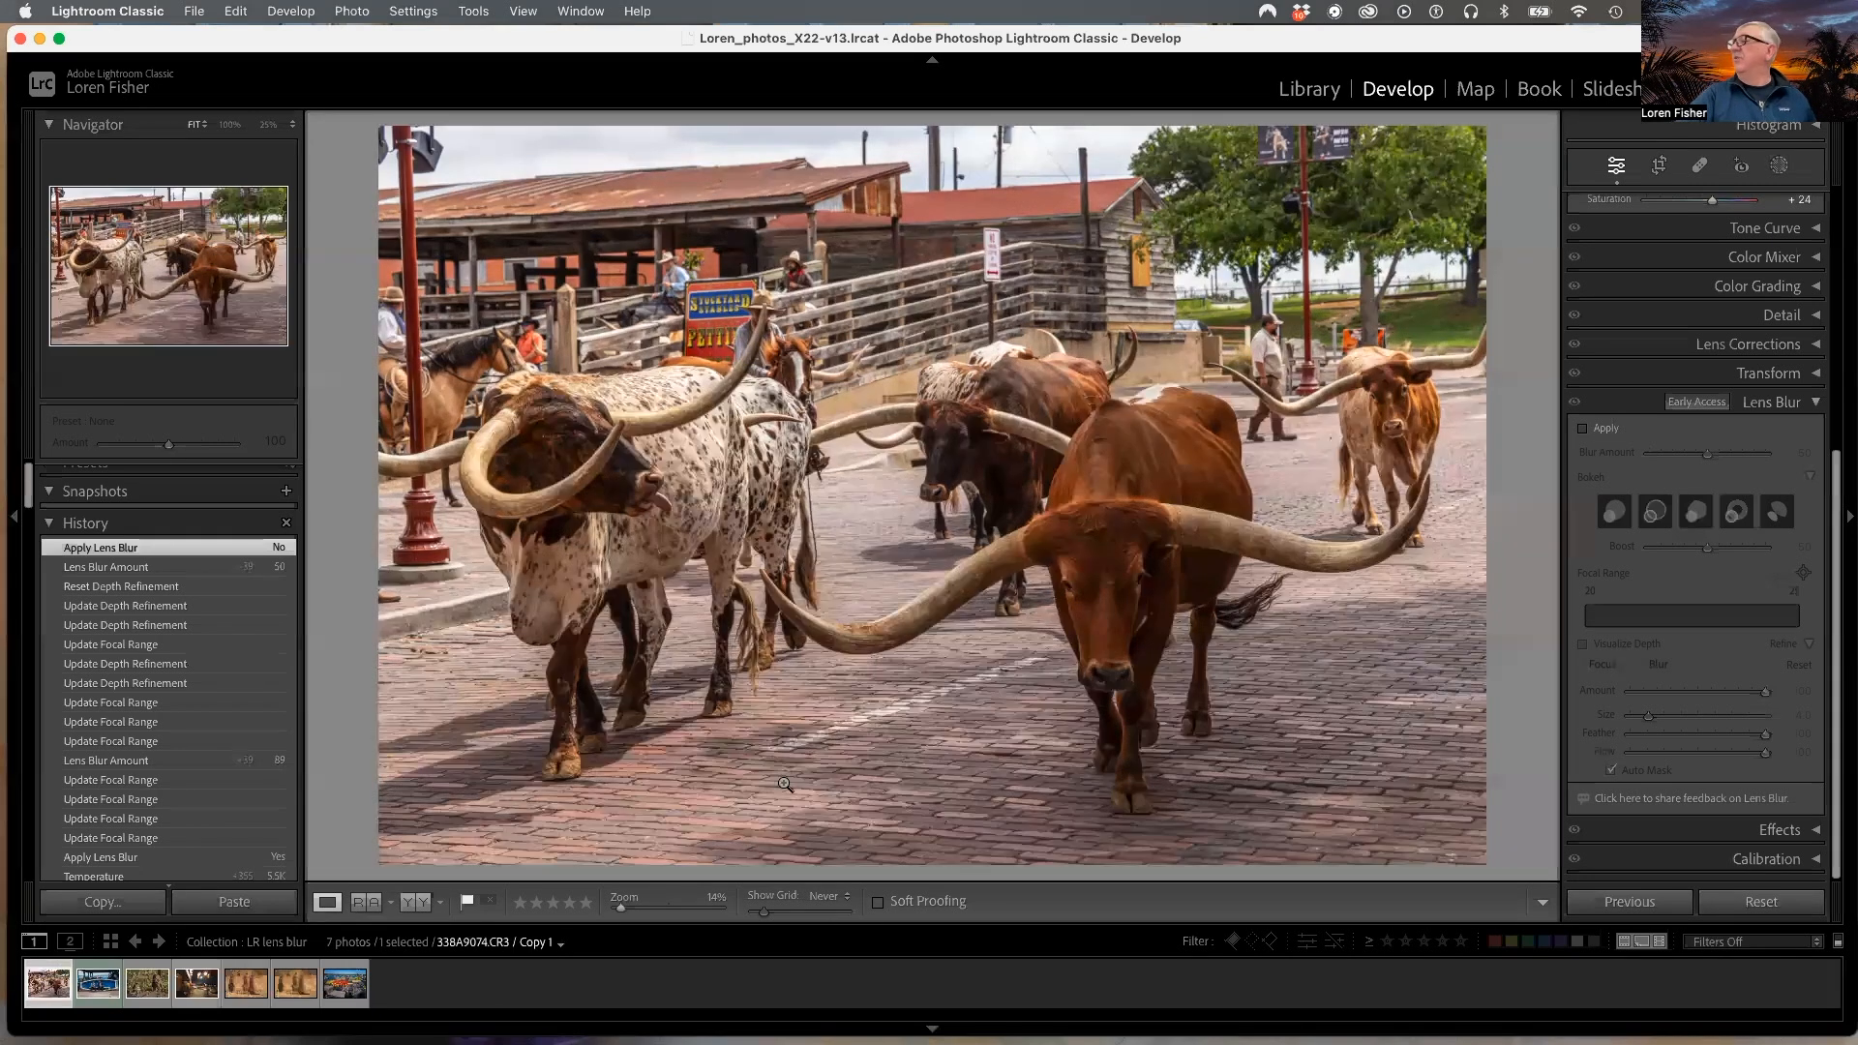
pyautogui.click(1585, 430)
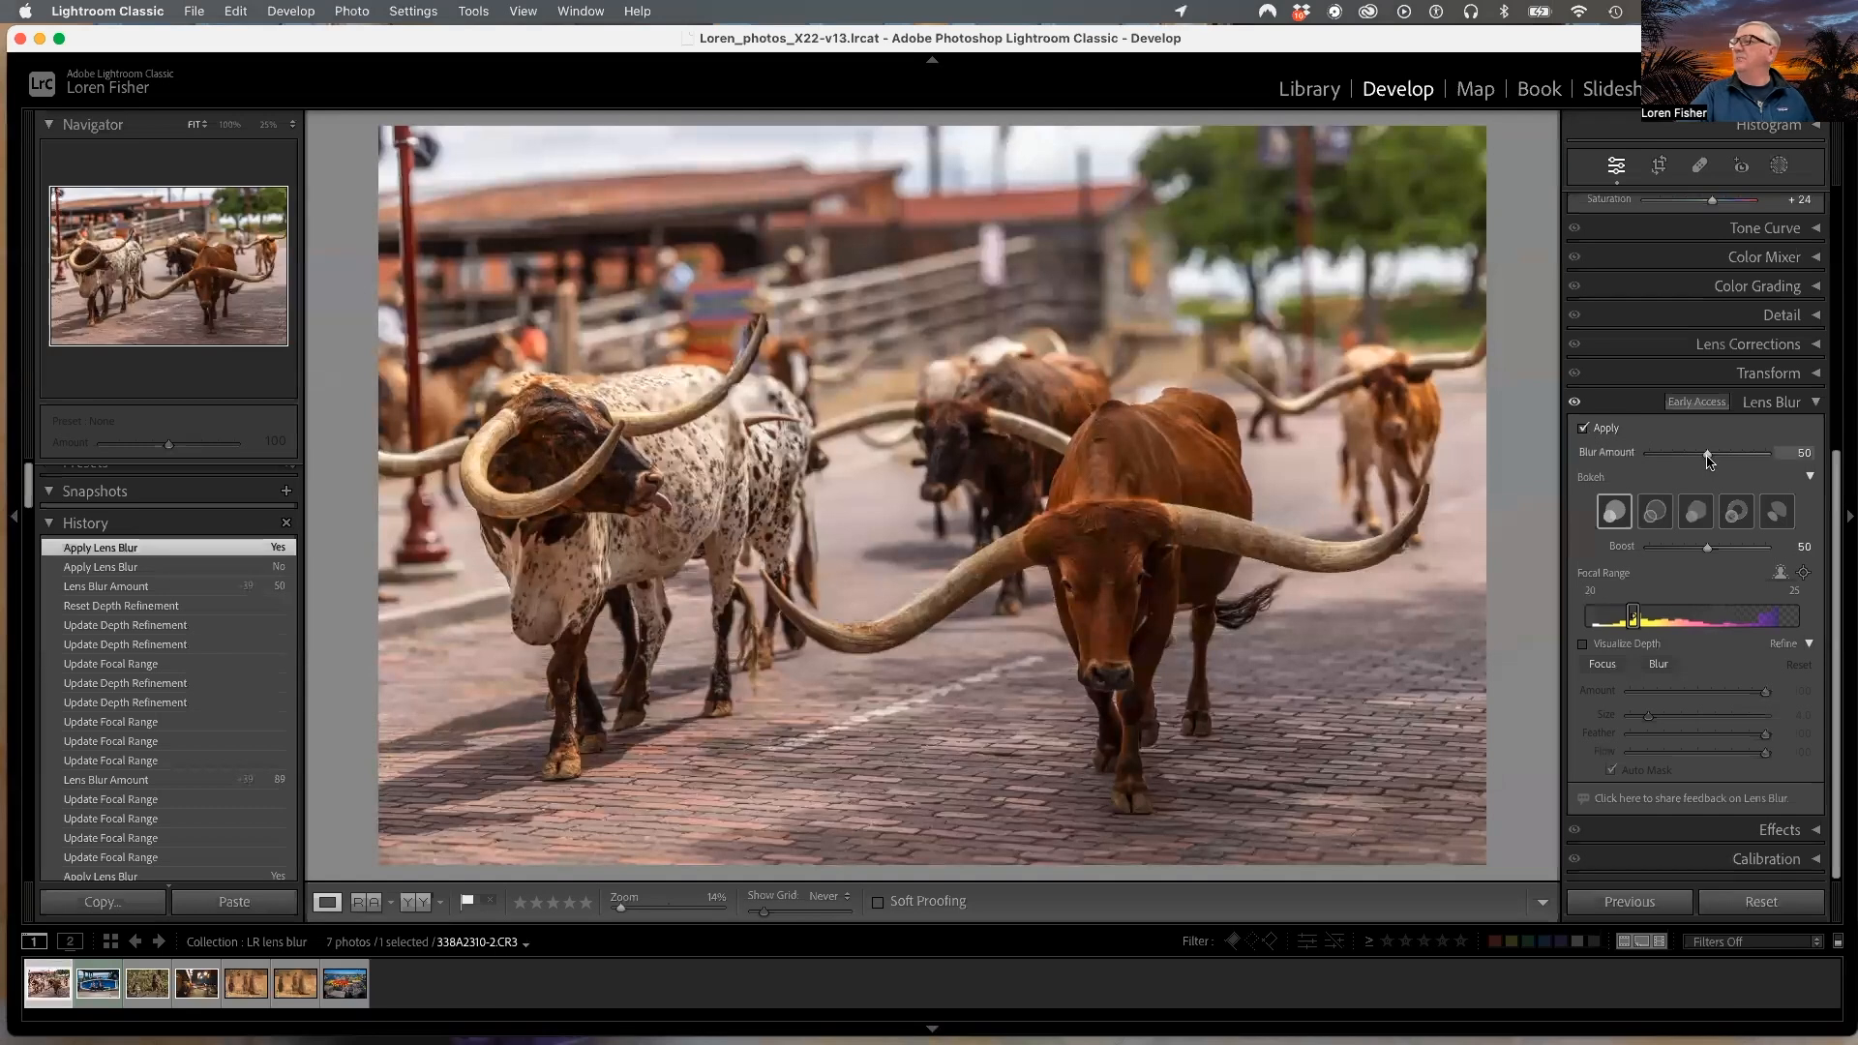
pyautogui.moveTo(1710, 462); pyautogui.dragTo(1804, 455)
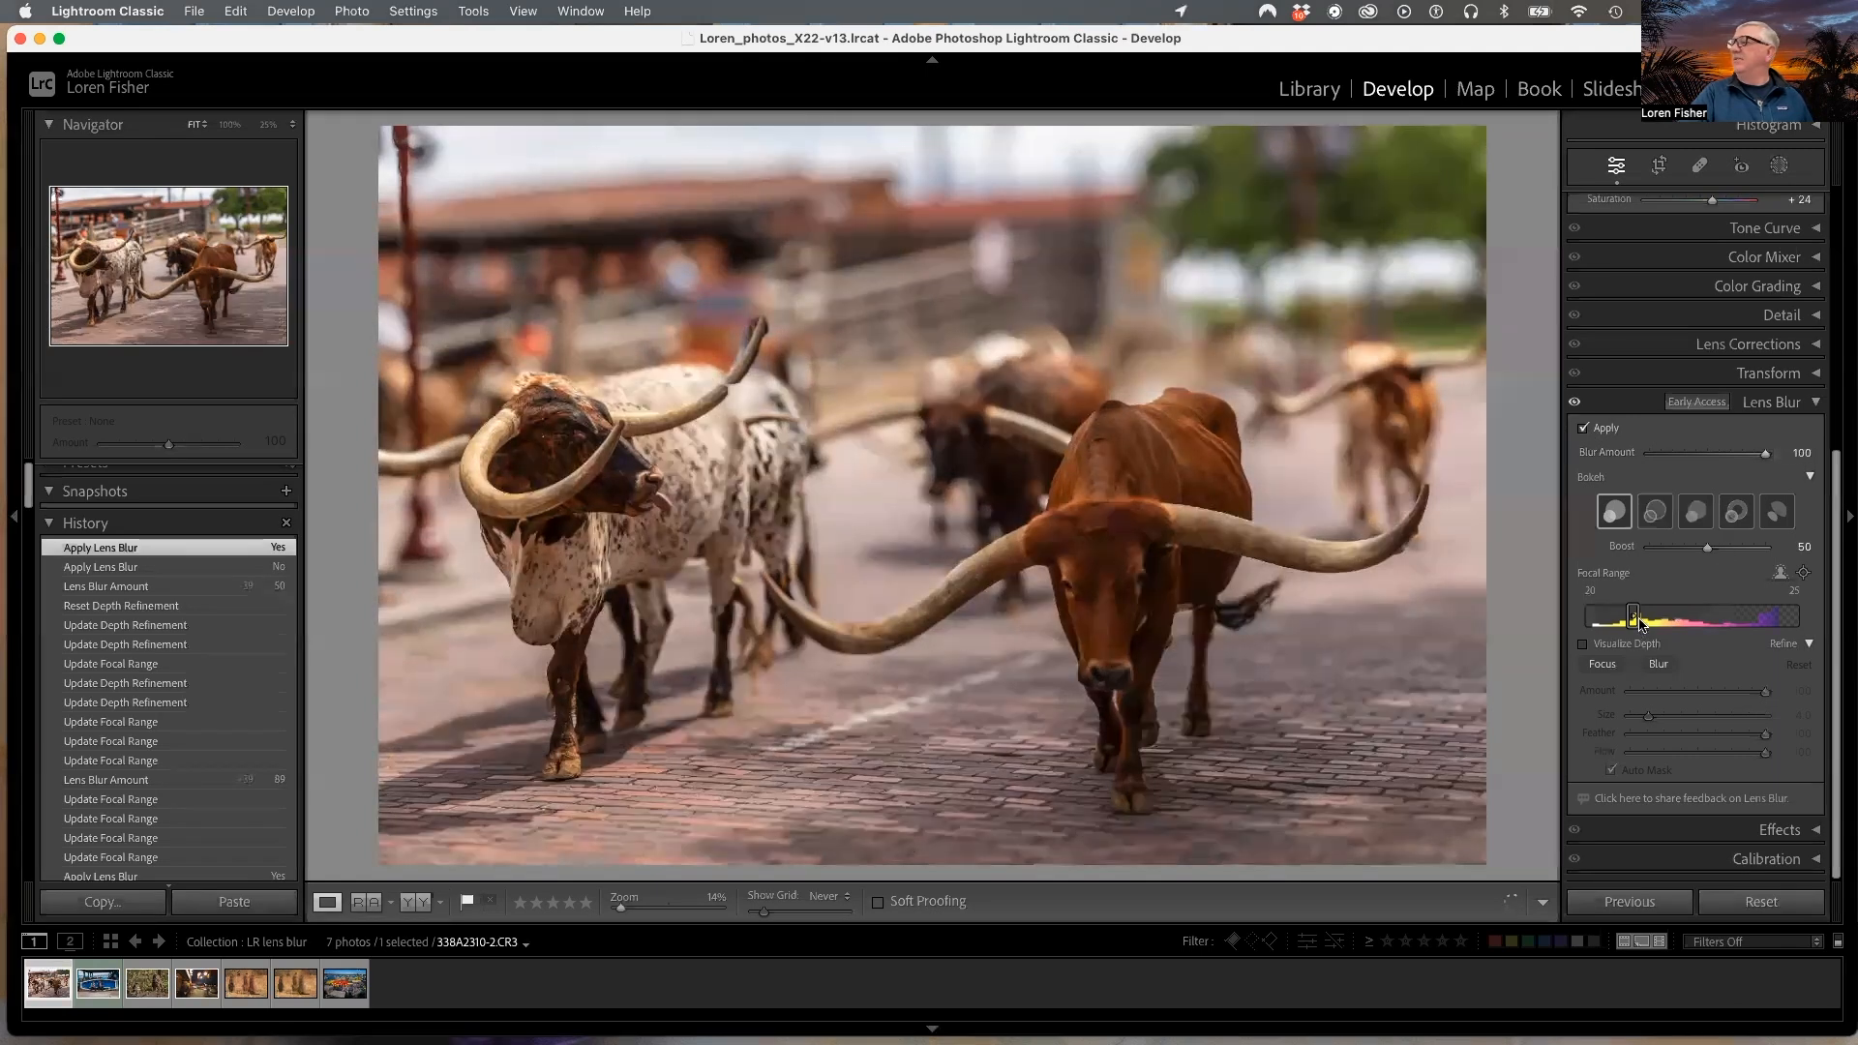
pyautogui.moveTo(1635, 621); pyautogui.dragTo(1633, 620)
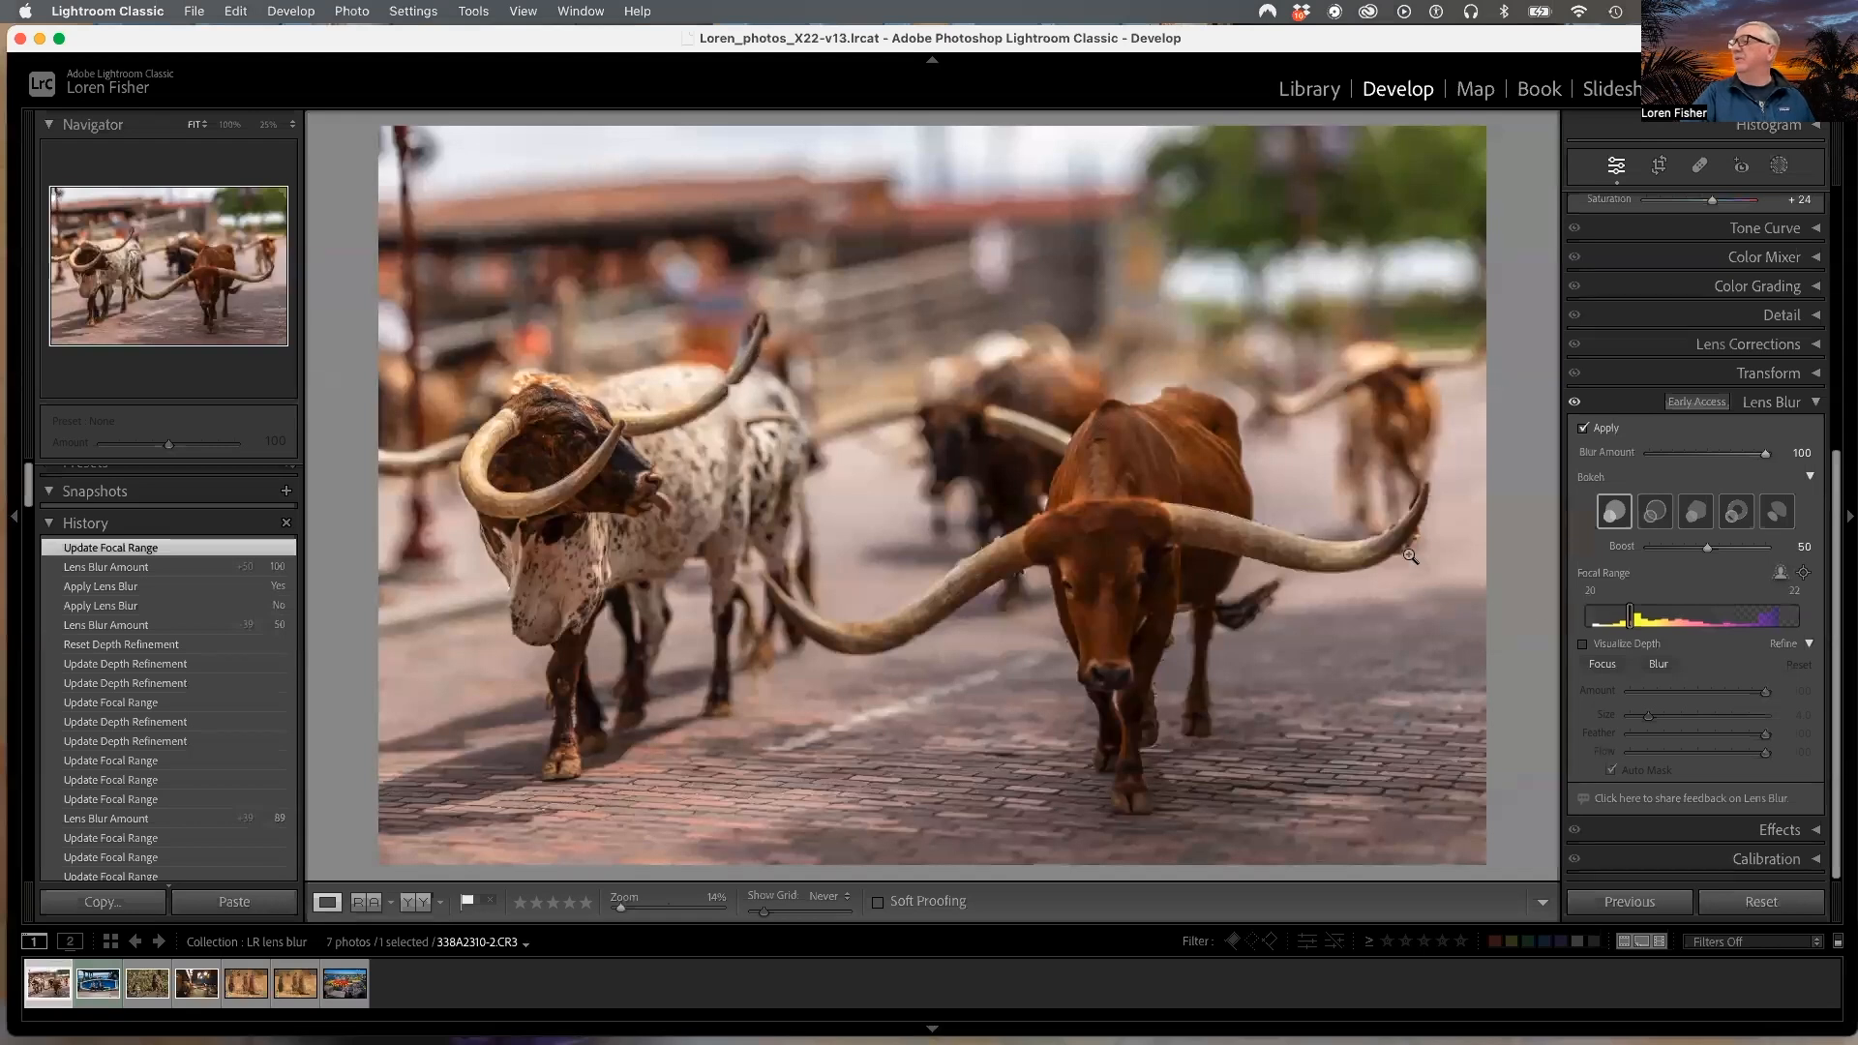
# Step: Blur the background around the horn tips of the front brown and spotted steers with the Blur brush at size 5 and amount 138
pyautogui.click(1657, 665)
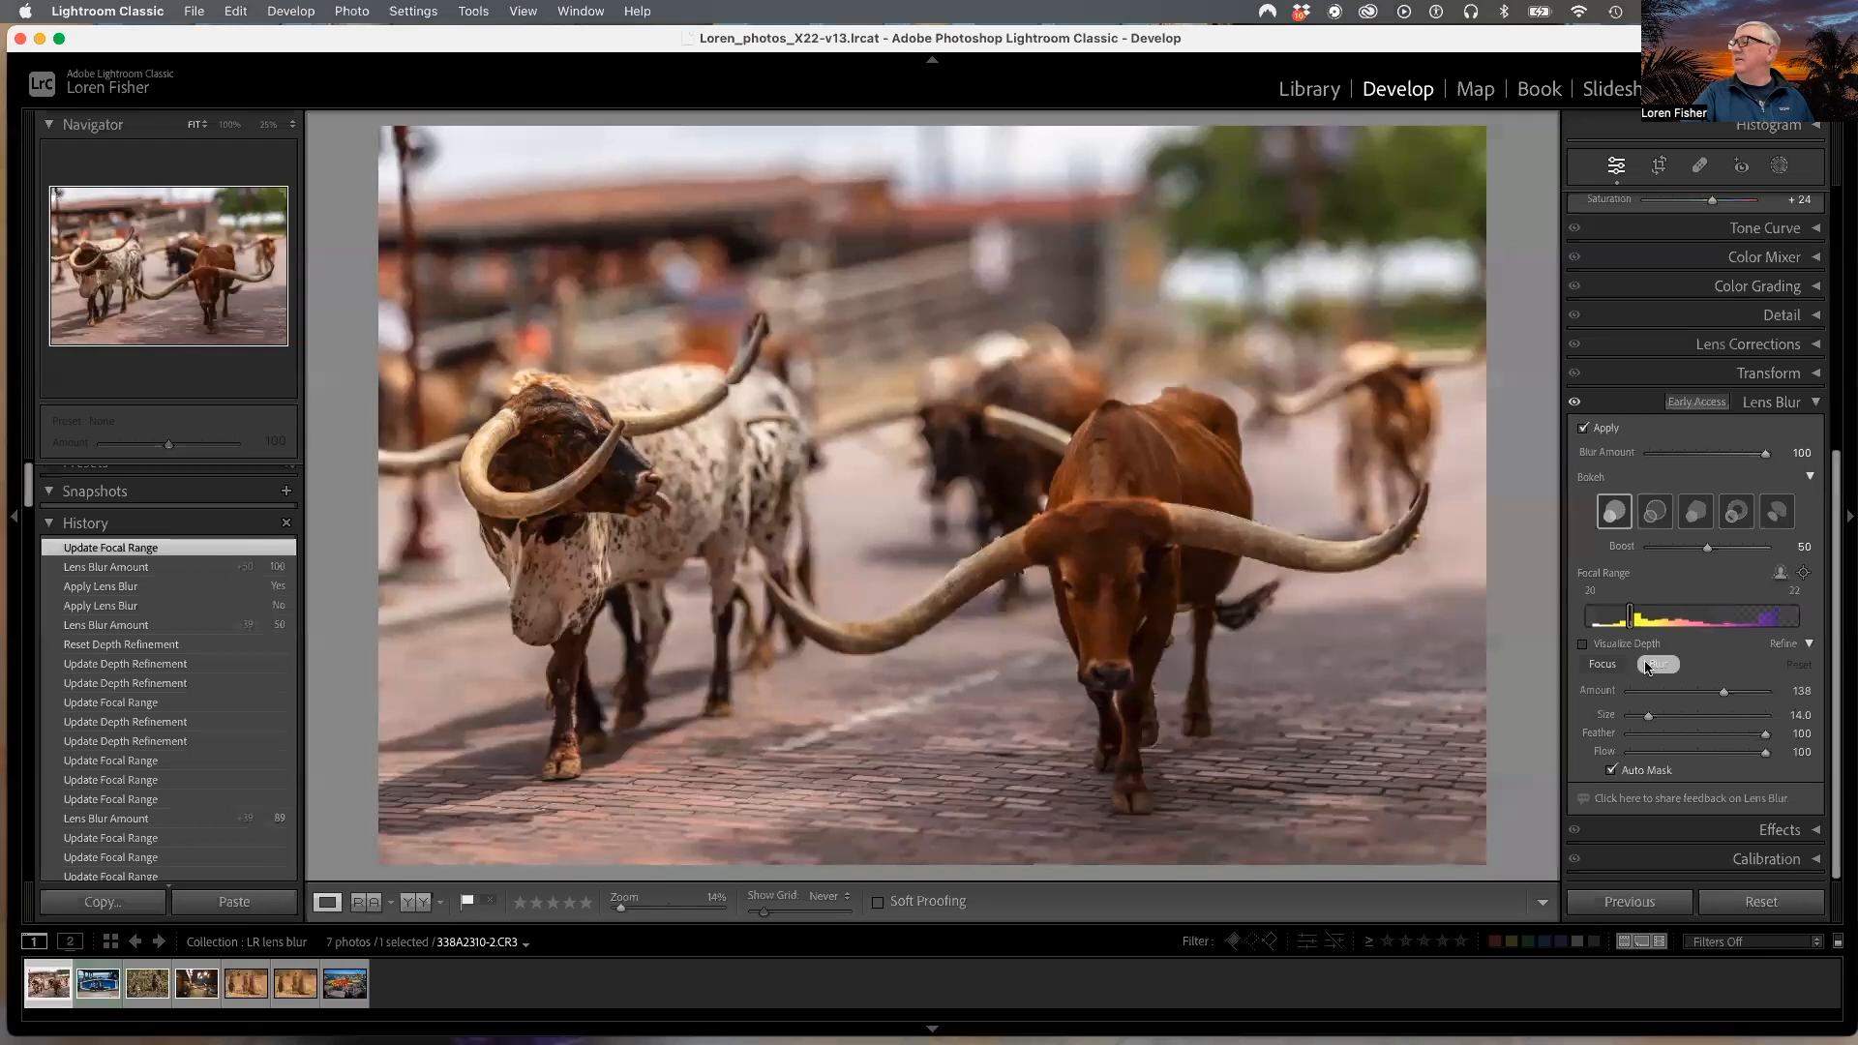
pyautogui.scroll(-5, 1439, 566)
pyautogui.moveTo(1427, 570)
pyautogui.mouseDown()
pyautogui.moveTo(1447, 492)
pyautogui.moveTo(1417, 485)
pyautogui.moveTo(1372, 533)
pyautogui.mouseUp()
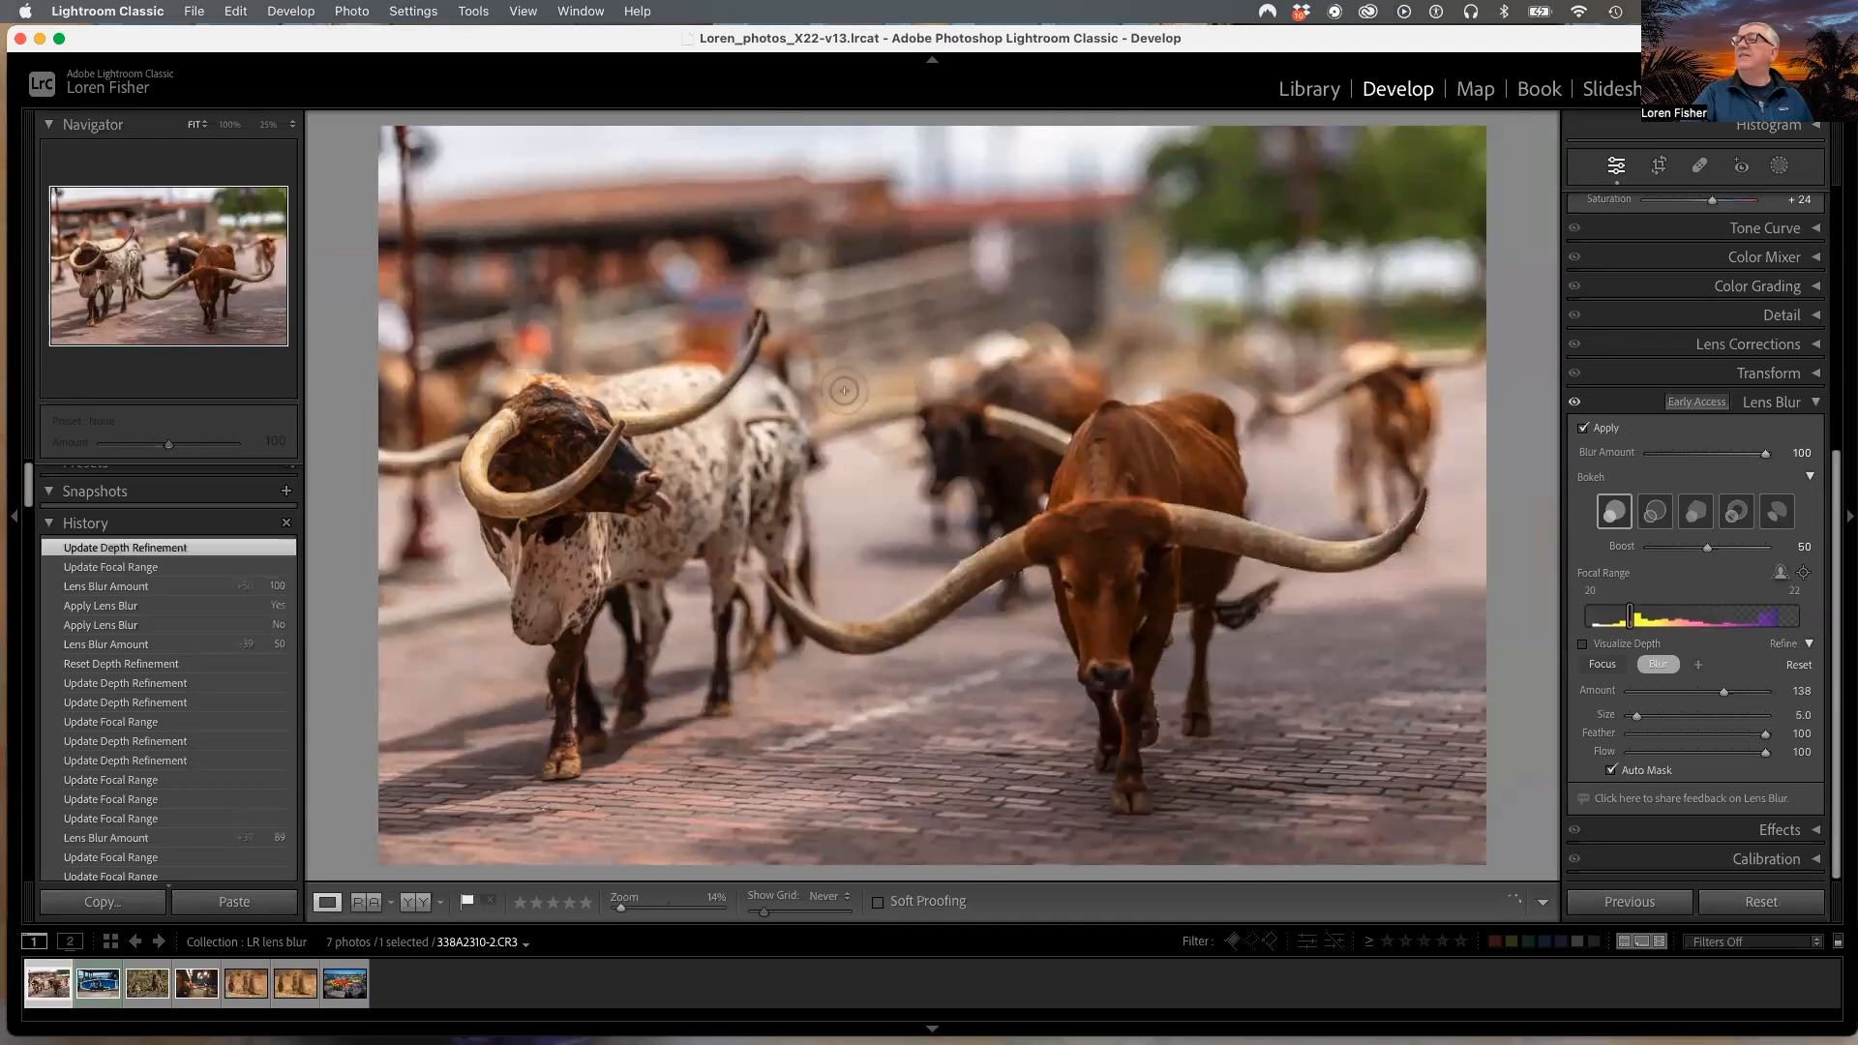
pyautogui.moveTo(771, 346)
pyautogui.mouseDown()
pyautogui.moveTo(779, 312)
pyautogui.moveTo(759, 374)
pyautogui.moveTo(759, 319)
pyautogui.mouseUp()
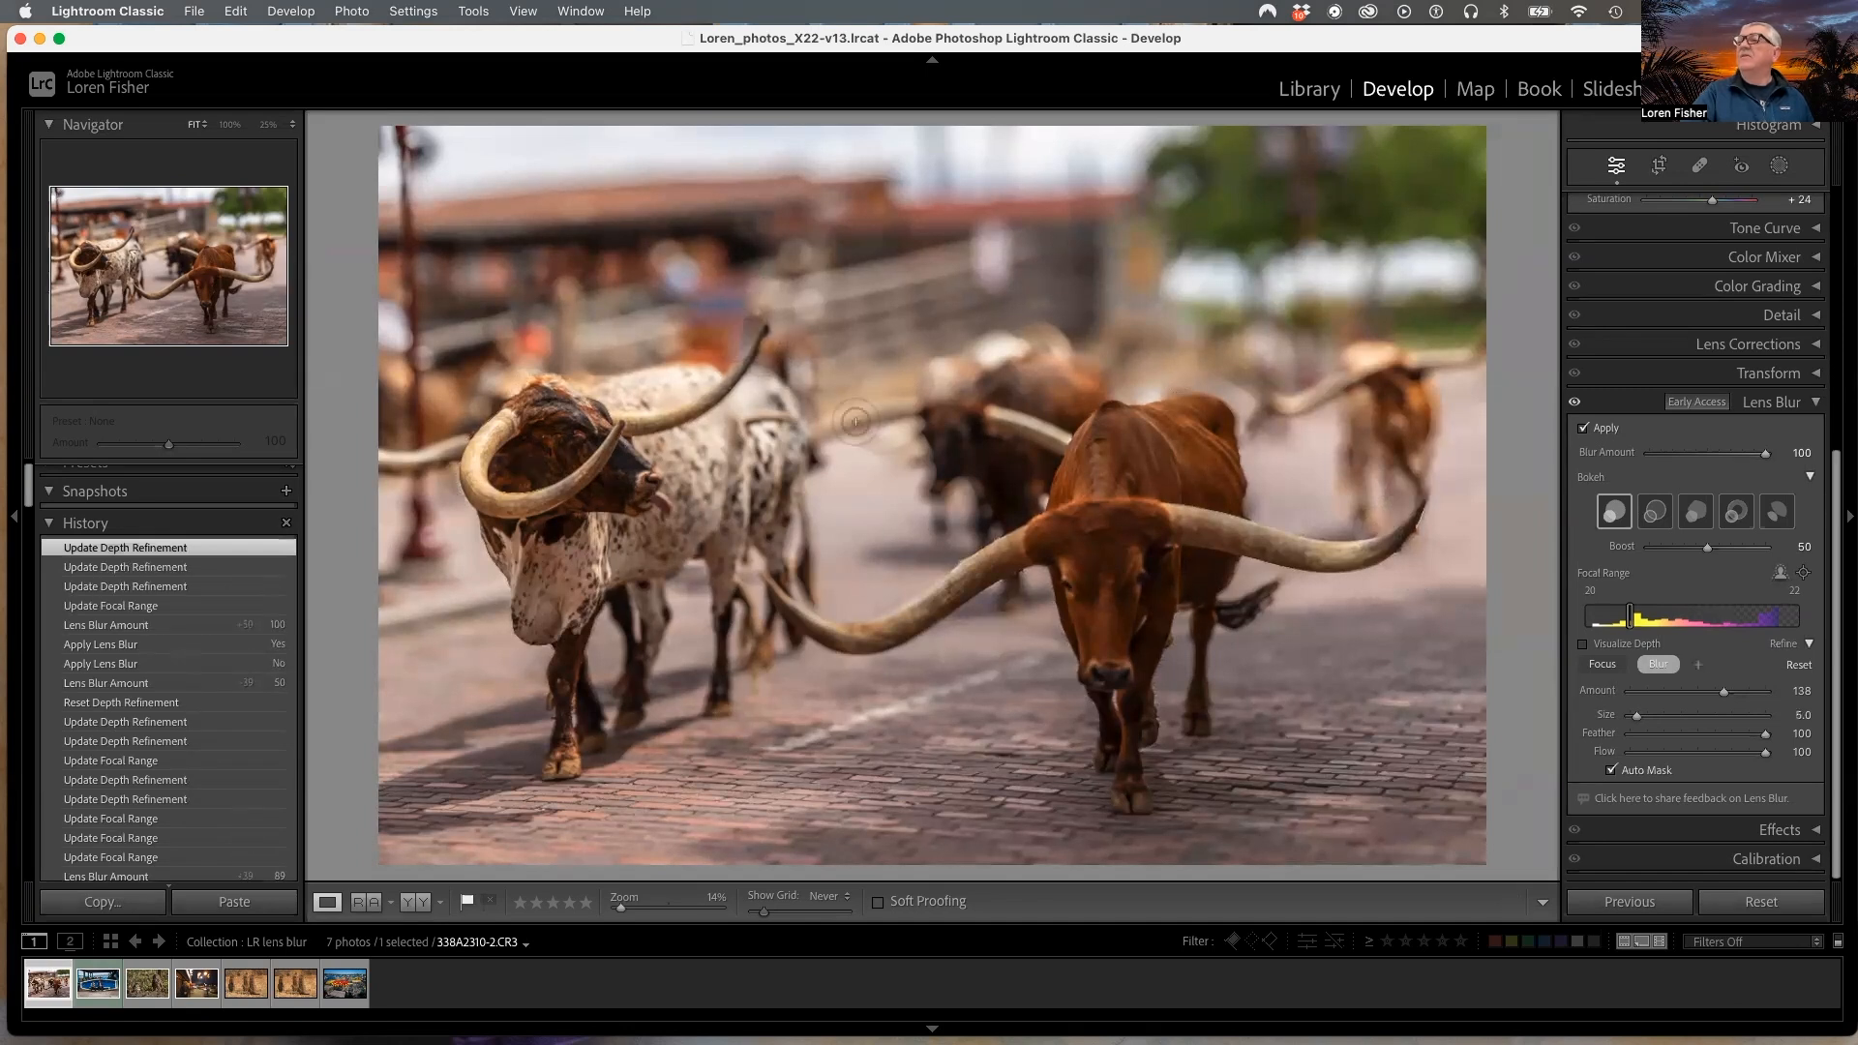
# Step: Refine the spotted steer's horn and hindquarters with the Focus brush at size 4 and amount 100, erasing spill beyond its outline
pyautogui.click(1602, 665)
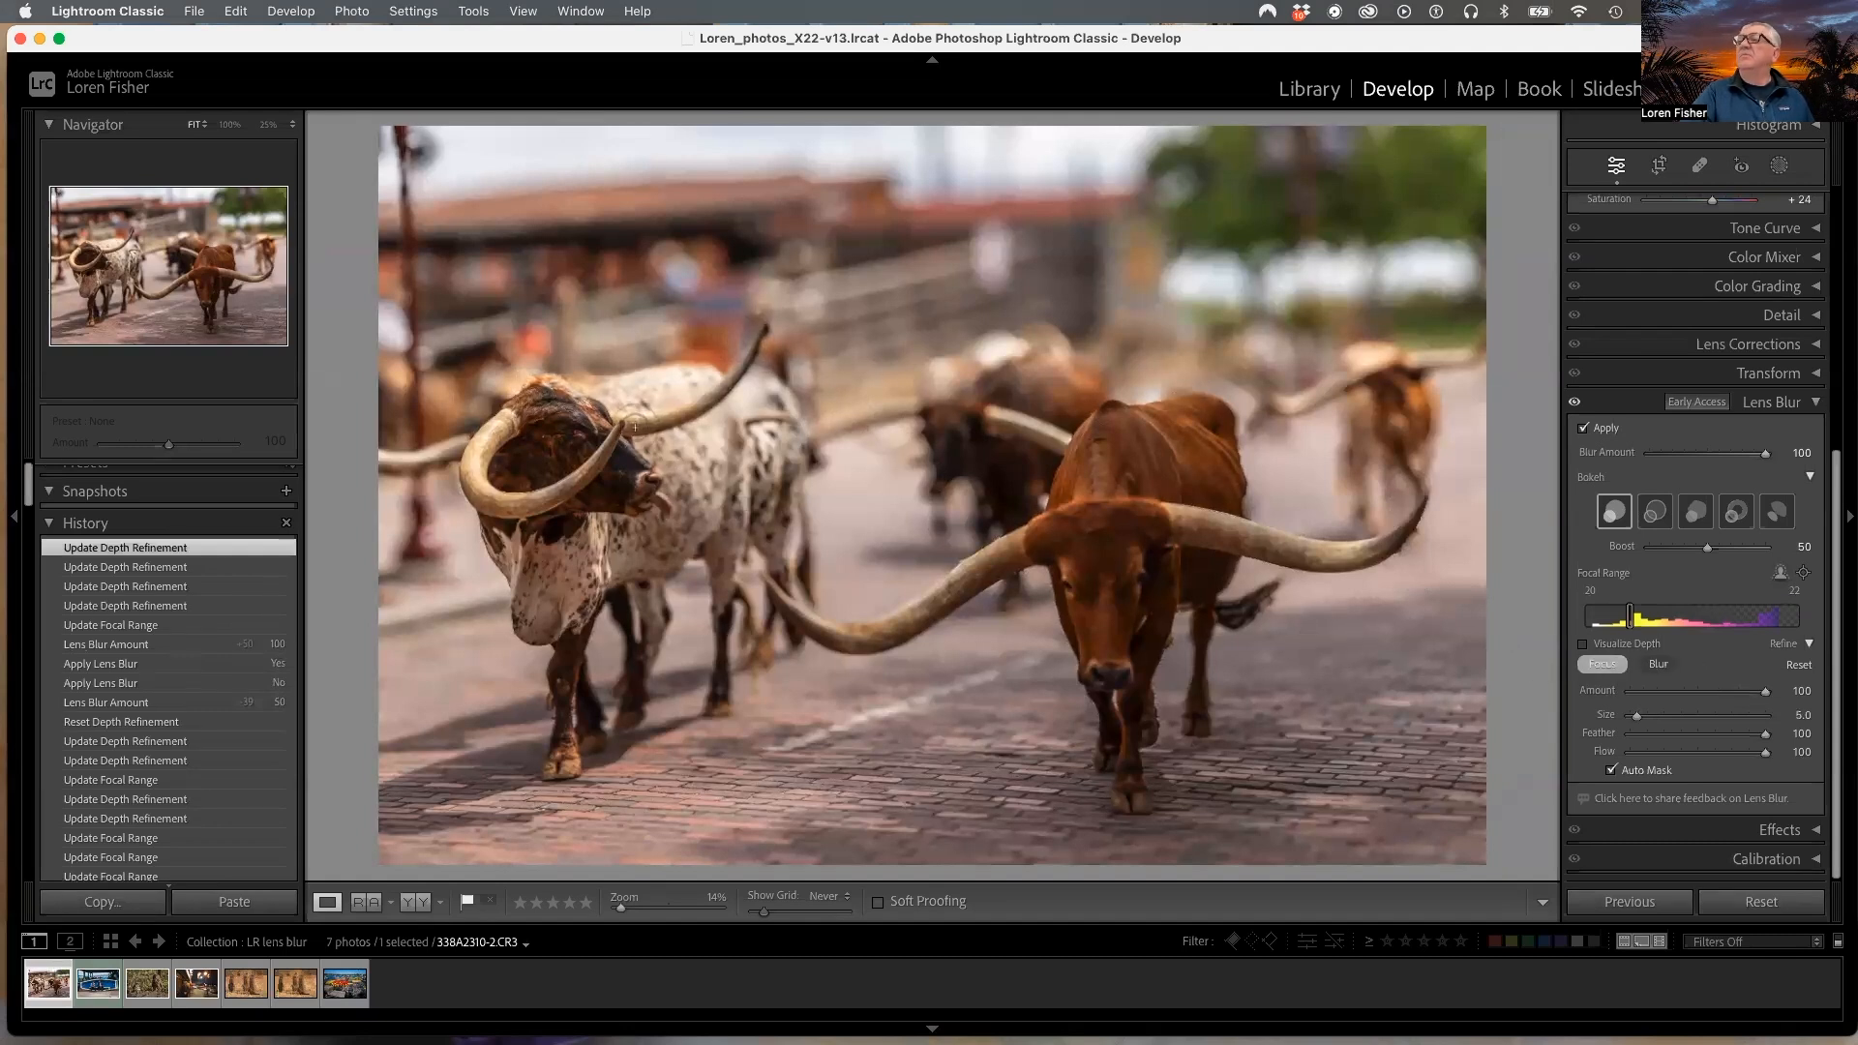
pyautogui.press('[')
pyautogui.moveTo(636, 426)
pyautogui.mouseDown()
pyautogui.moveTo(702, 403)
pyautogui.moveTo(761, 331)
pyautogui.mouseUp()
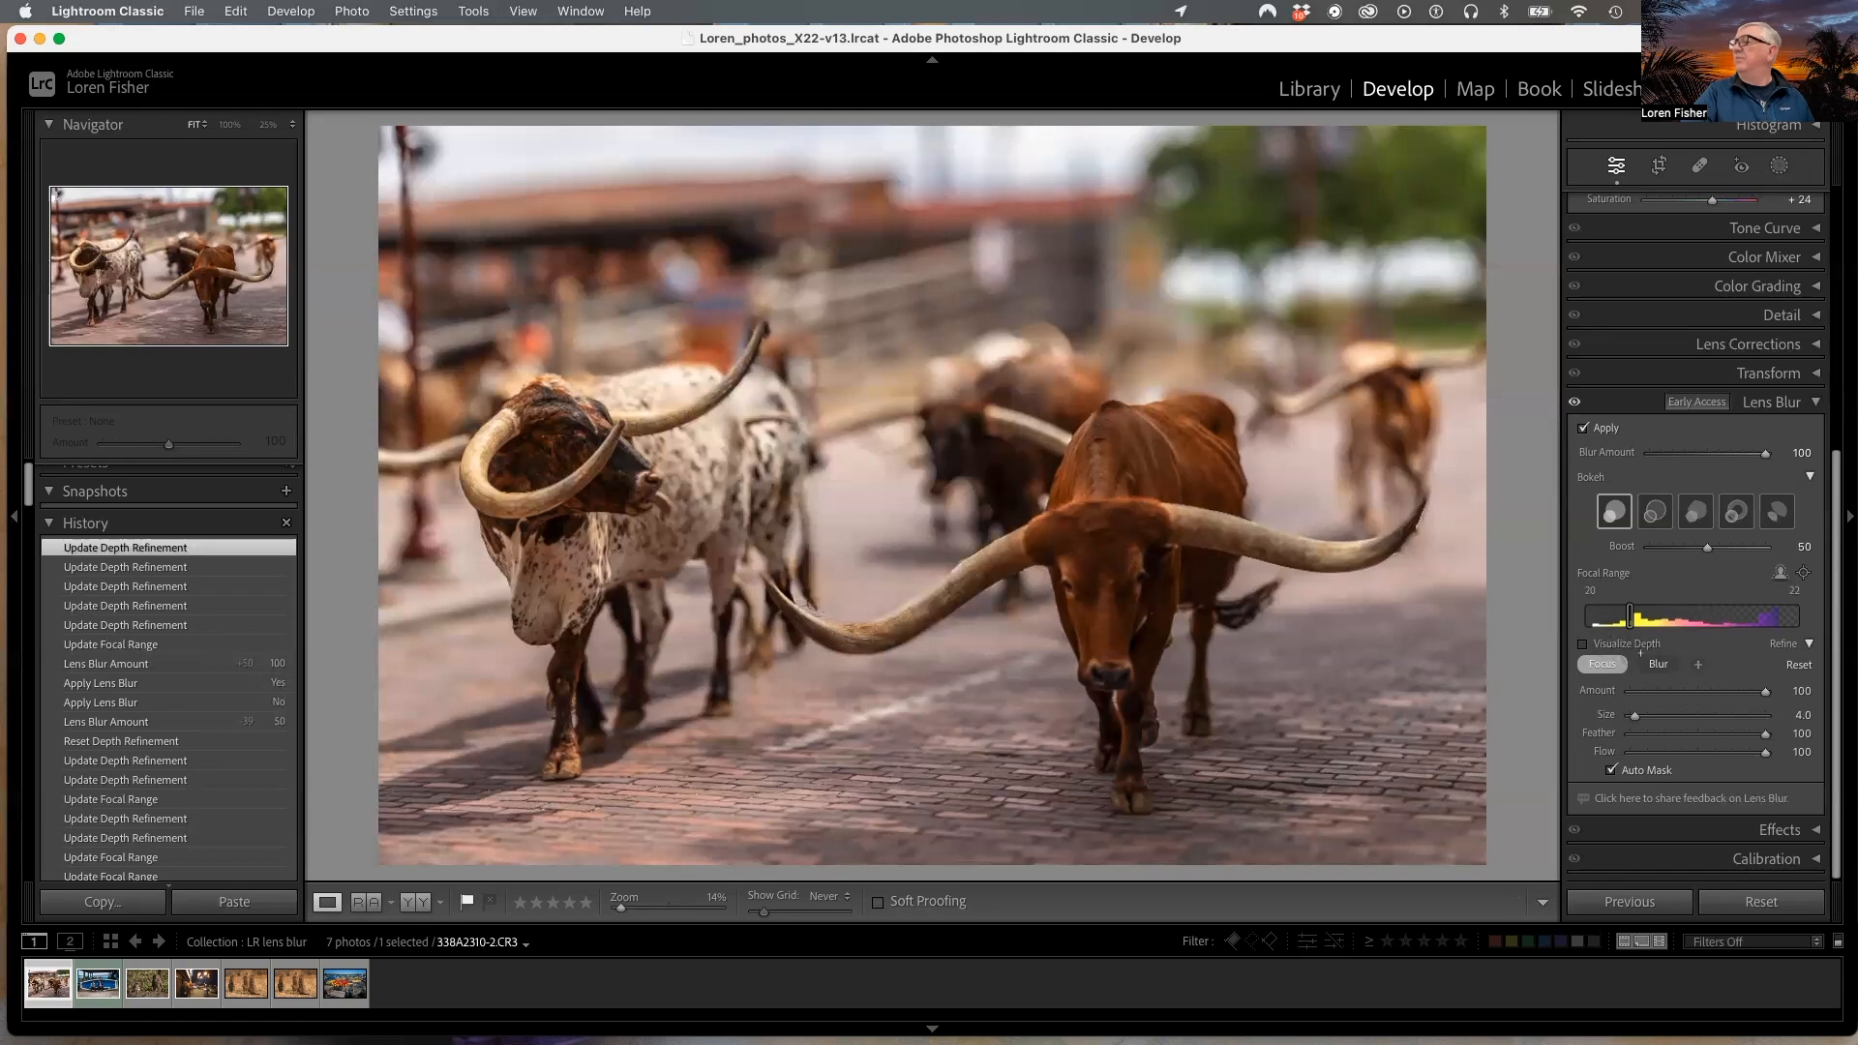
pyautogui.moveTo(768, 570); pyautogui.dragTo(765, 566)
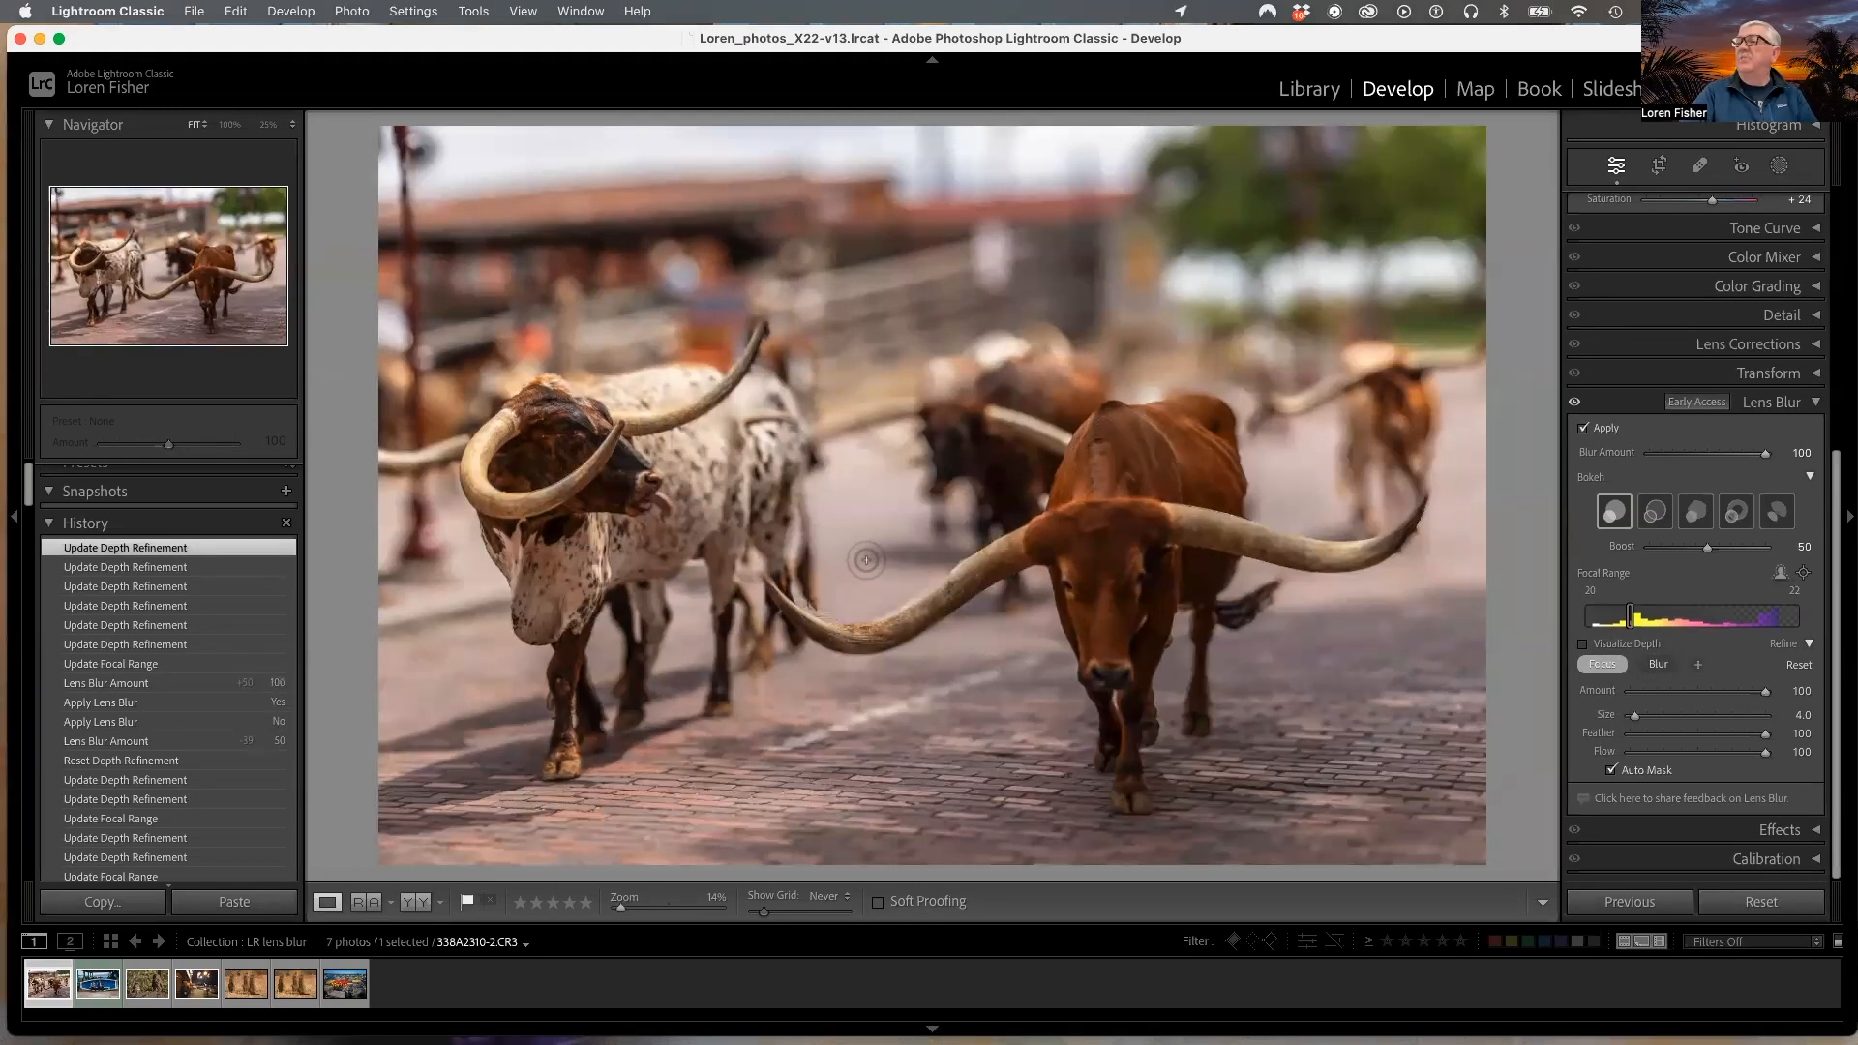
pyautogui.press('alt')
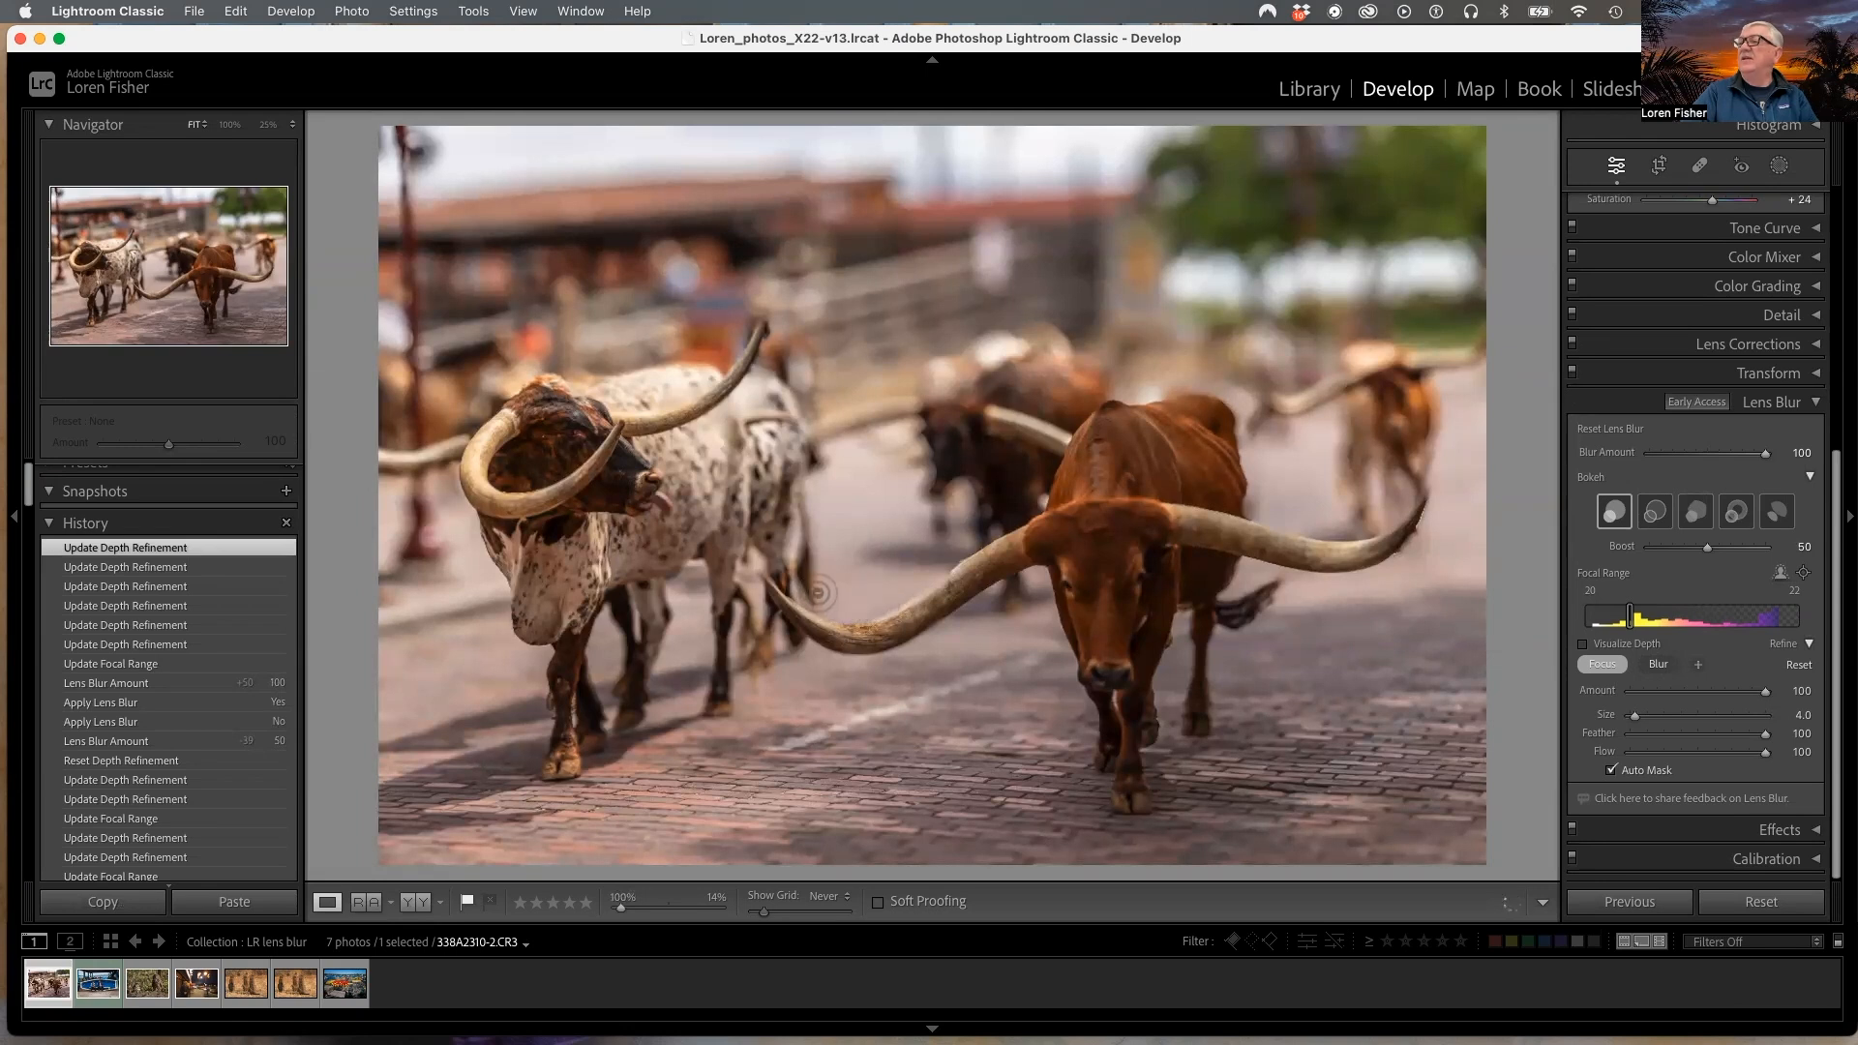
pyautogui.moveTo(836, 469); pyautogui.dragTo(794, 358)
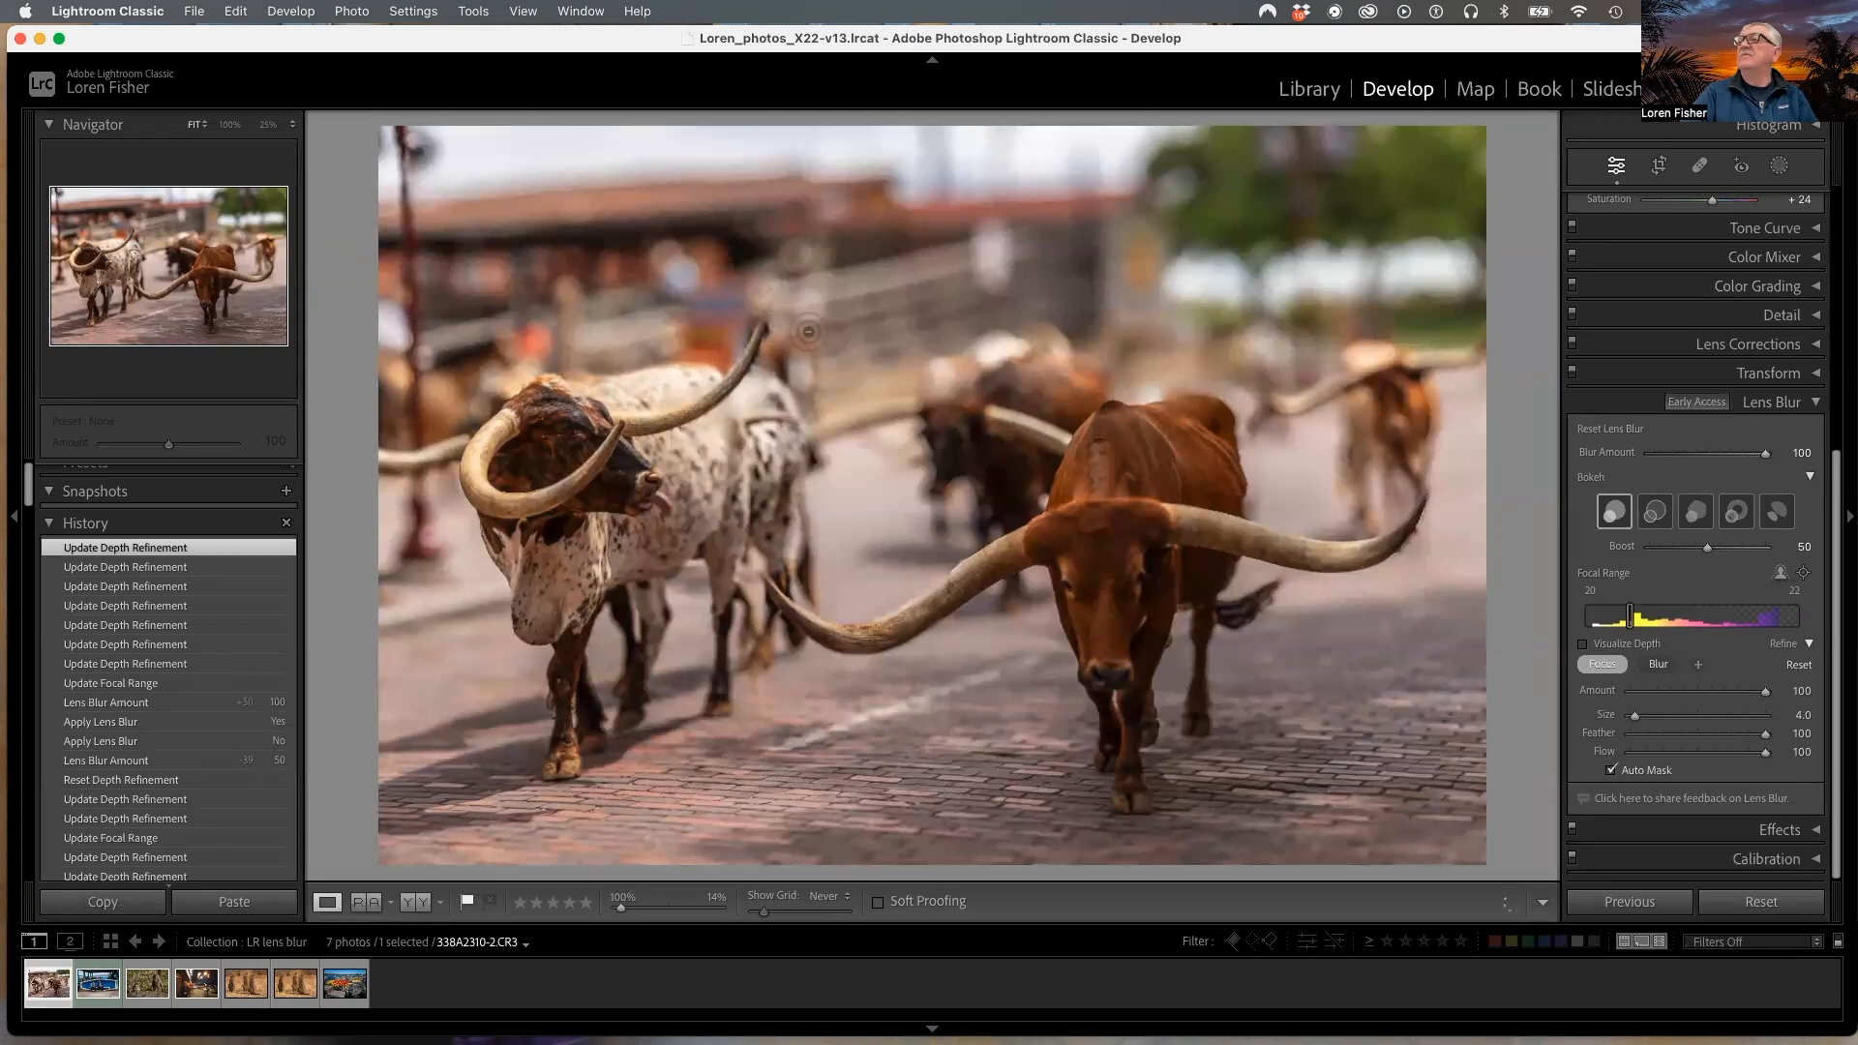
pyautogui.click(1192, 670)
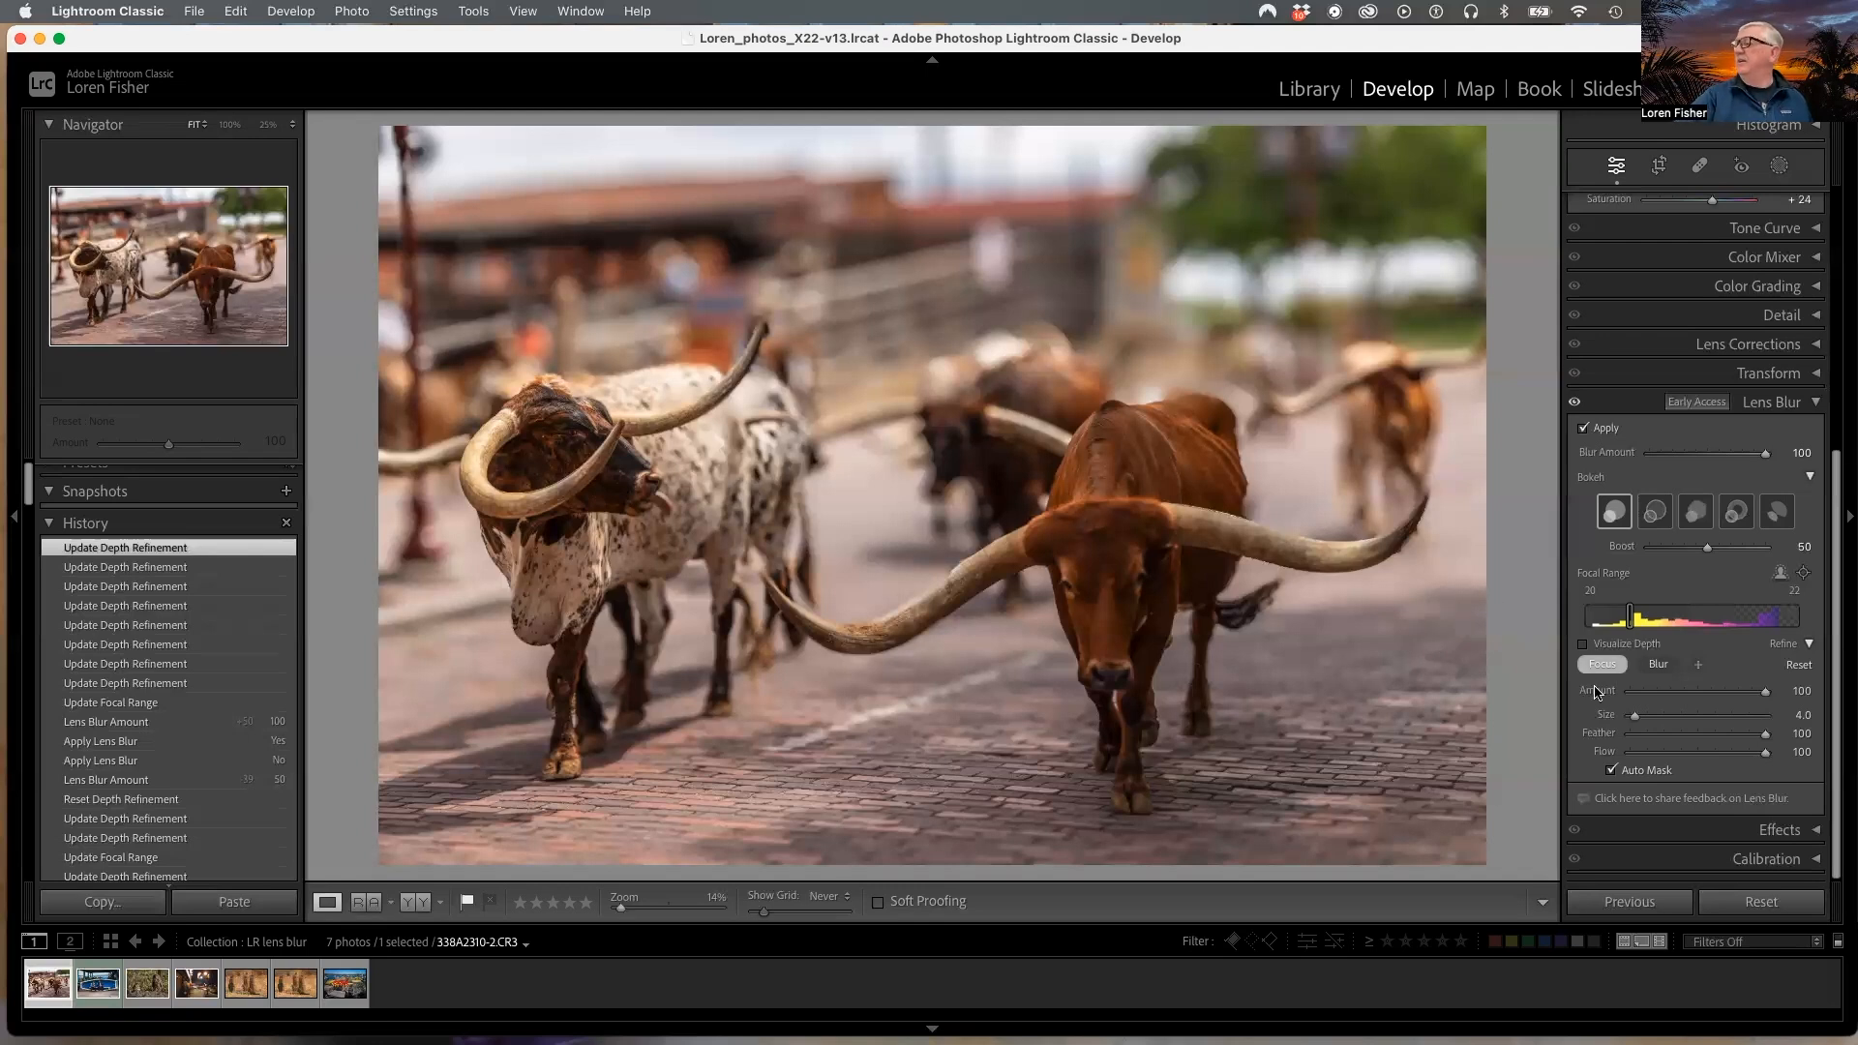
# Step: Paint the head and horn of the dark steer behind the front pair sharp with the Focus brush at size 8
pyautogui.press(']')
pyautogui.press(']')
pyautogui.moveTo(949, 420)
pyautogui.mouseDown()
pyautogui.moveTo(943, 464)
pyautogui.moveTo(950, 405)
pyautogui.moveTo(990, 428)
pyautogui.moveTo(1046, 380)
pyautogui.moveTo(1021, 424)
pyautogui.moveTo(1037, 440)
pyautogui.moveTo(961, 426)
pyautogui.mouseUp()
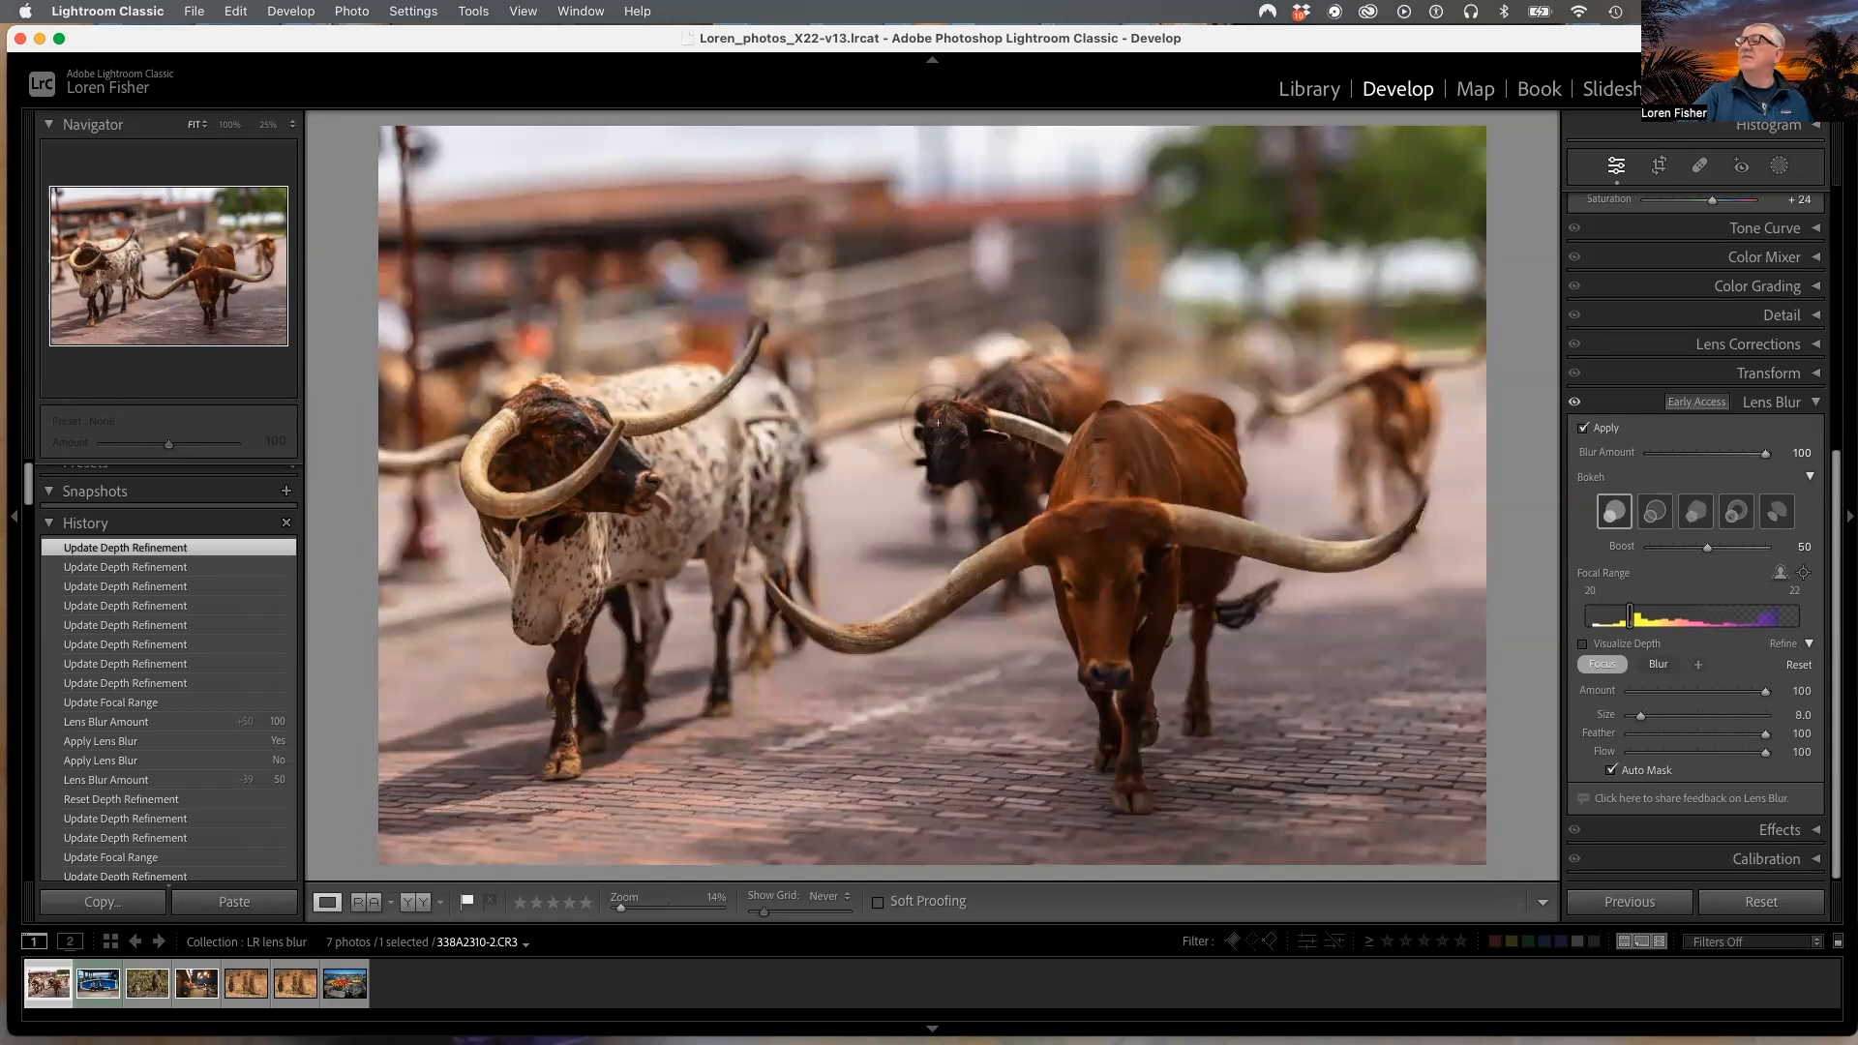
pyautogui.moveTo(817, 431); pyautogui.dragTo(786, 427)
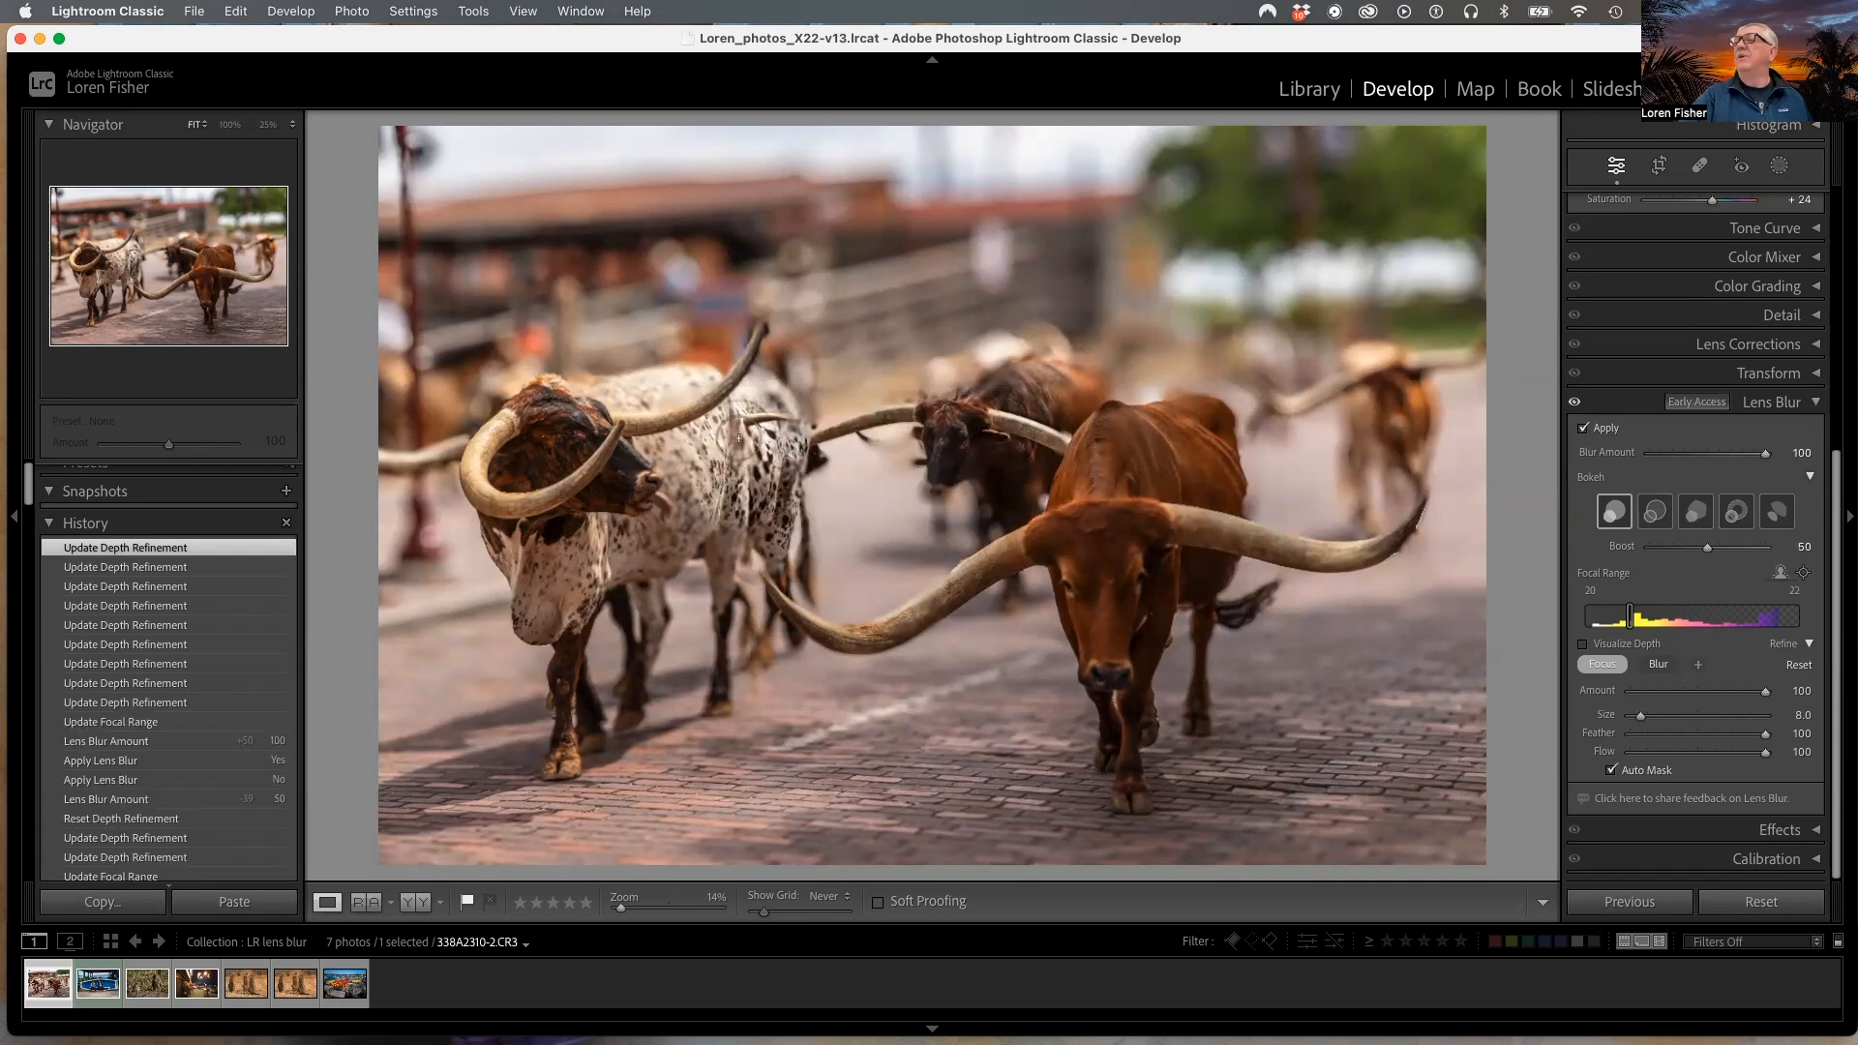
# Step: Paint the distant steer on the right into focus, using brush size 8 for its head and body and size 4 for its far horn
pyautogui.click(1421, 455)
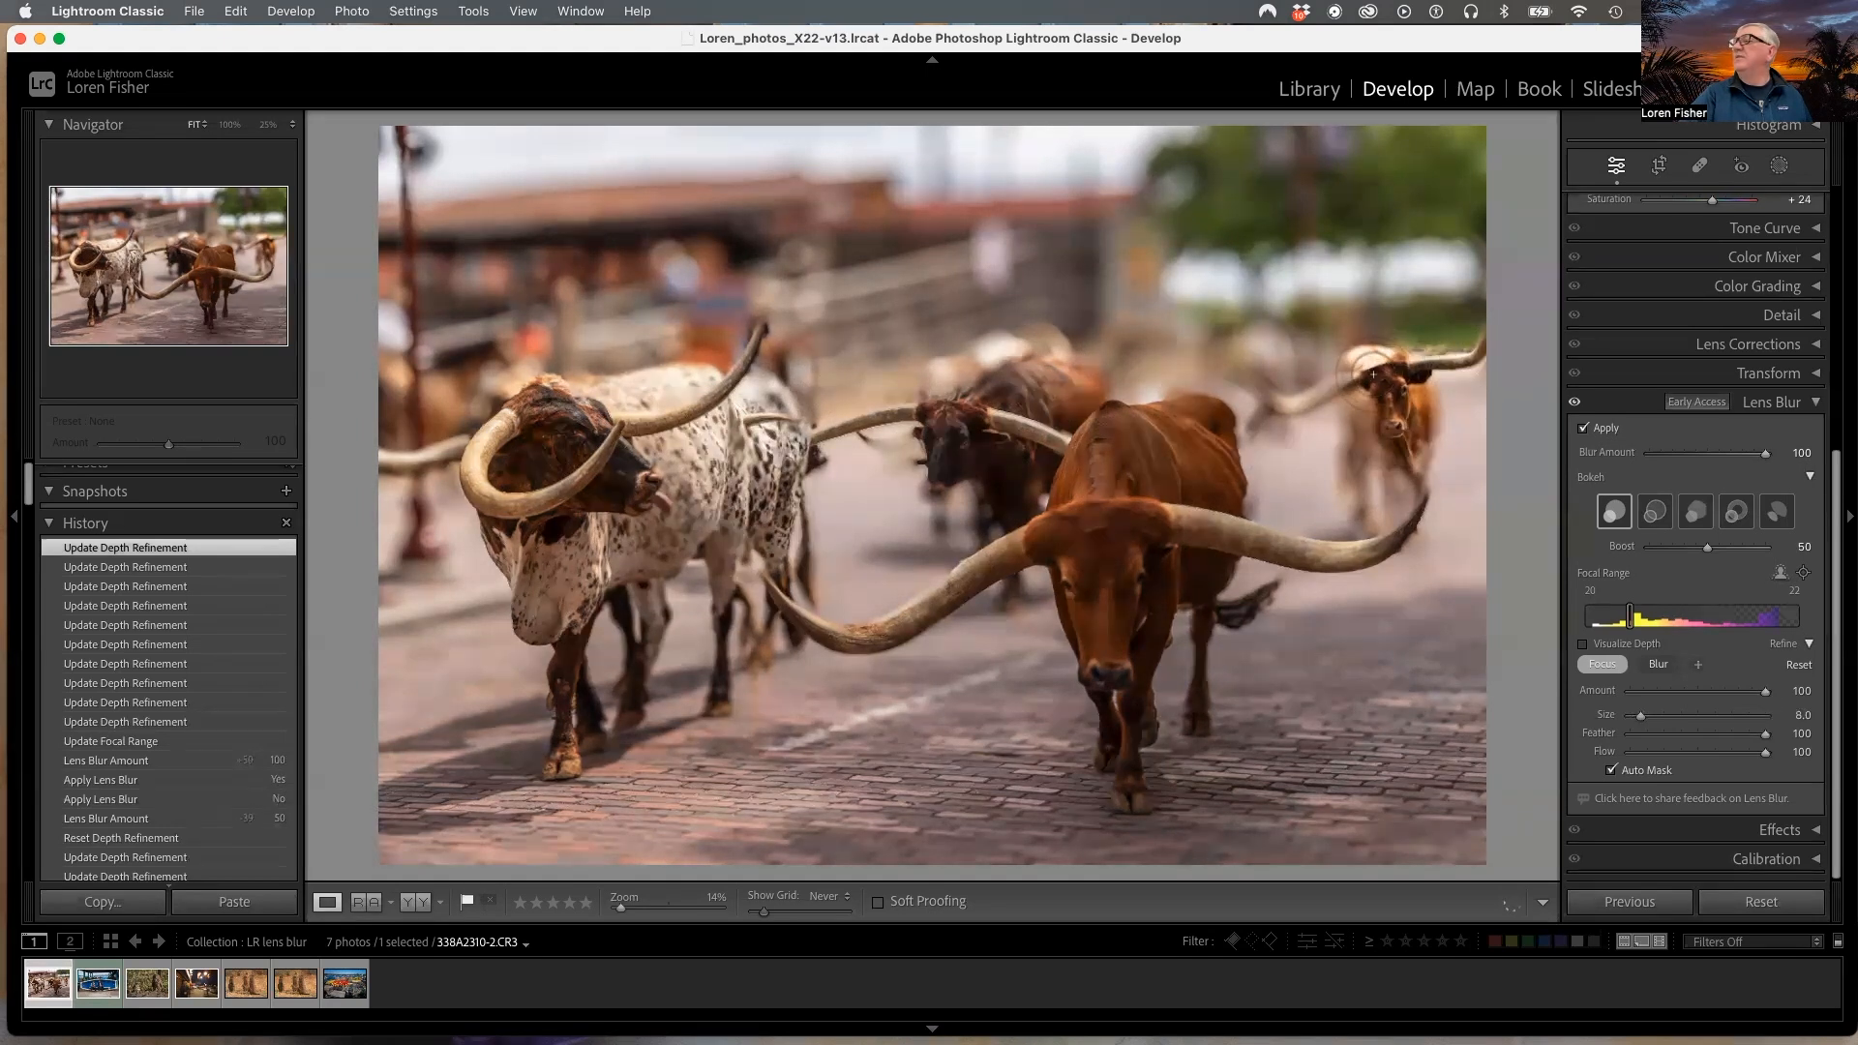
pyautogui.moveTo(1367, 511)
pyautogui.mouseDown()
pyautogui.moveTo(1381, 426)
pyautogui.moveTo(1404, 509)
pyautogui.moveTo(1420, 449)
pyautogui.moveTo(1376, 377)
pyautogui.mouseUp()
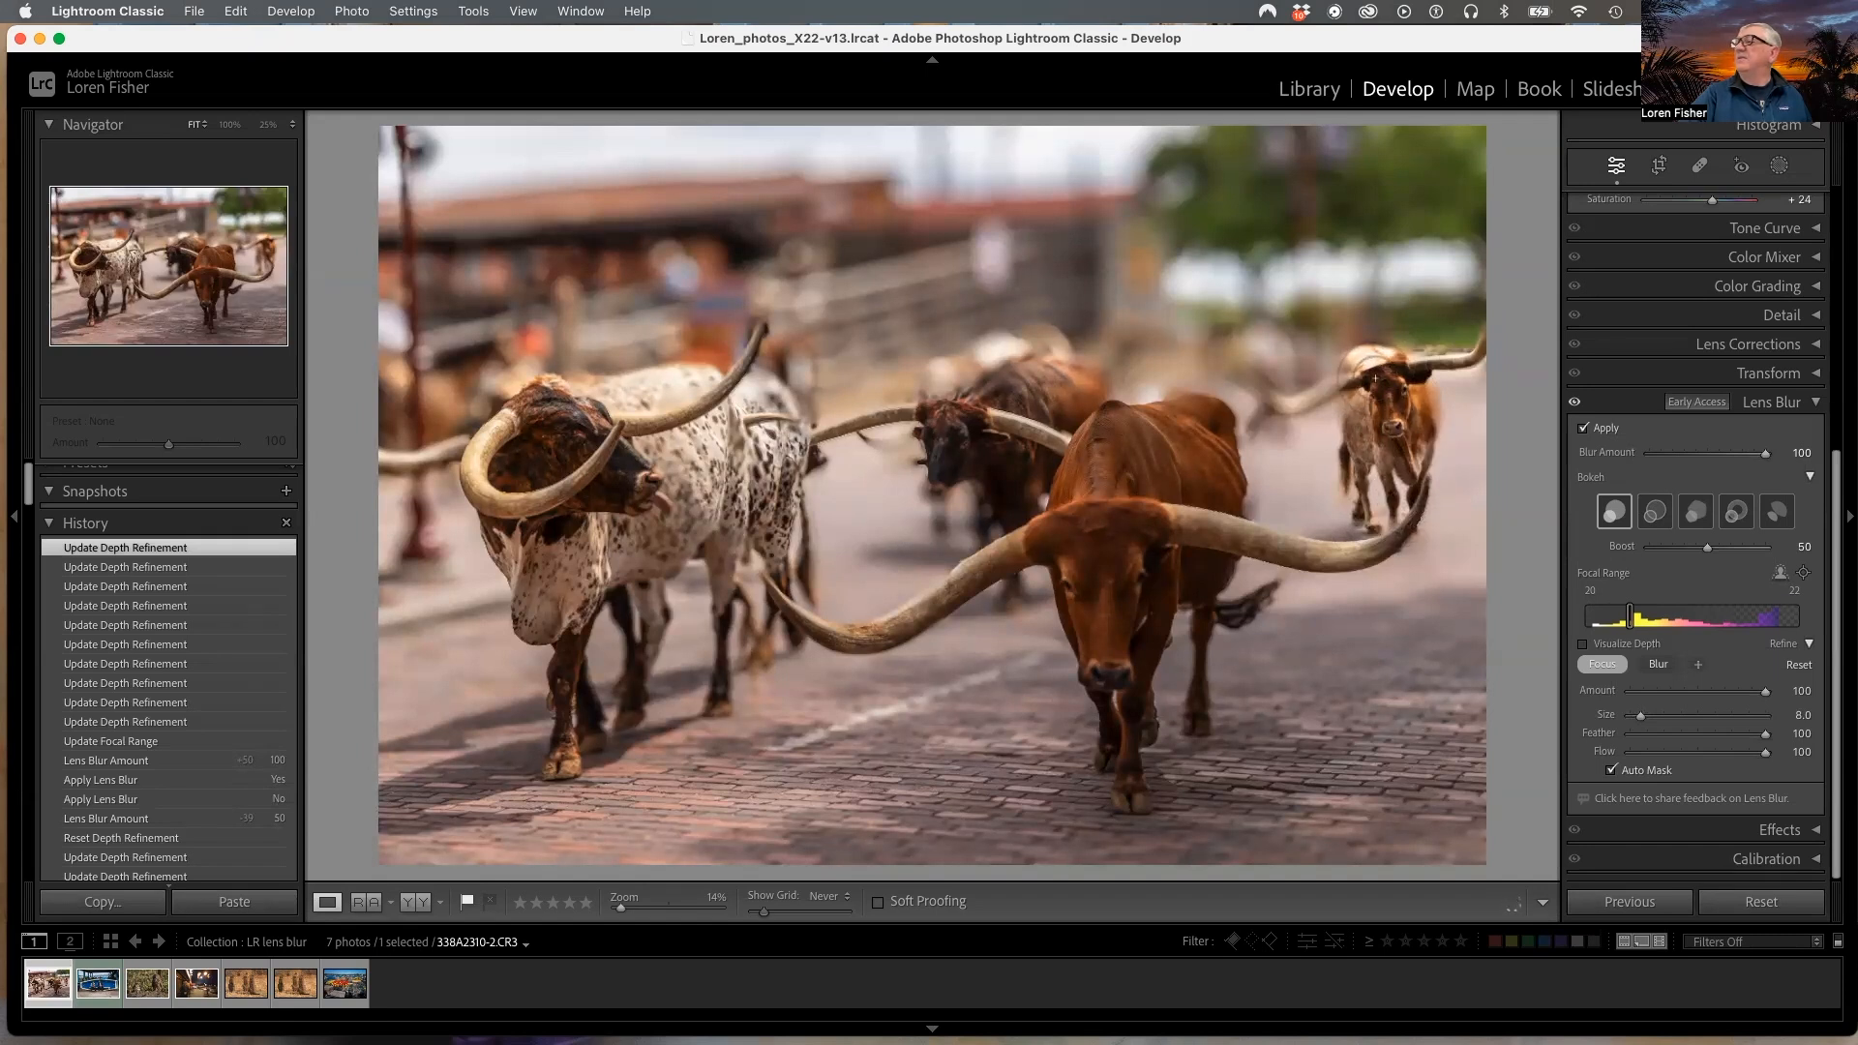
pyautogui.press('[')
pyautogui.press('[')
pyautogui.press('[')
pyautogui.press('[')
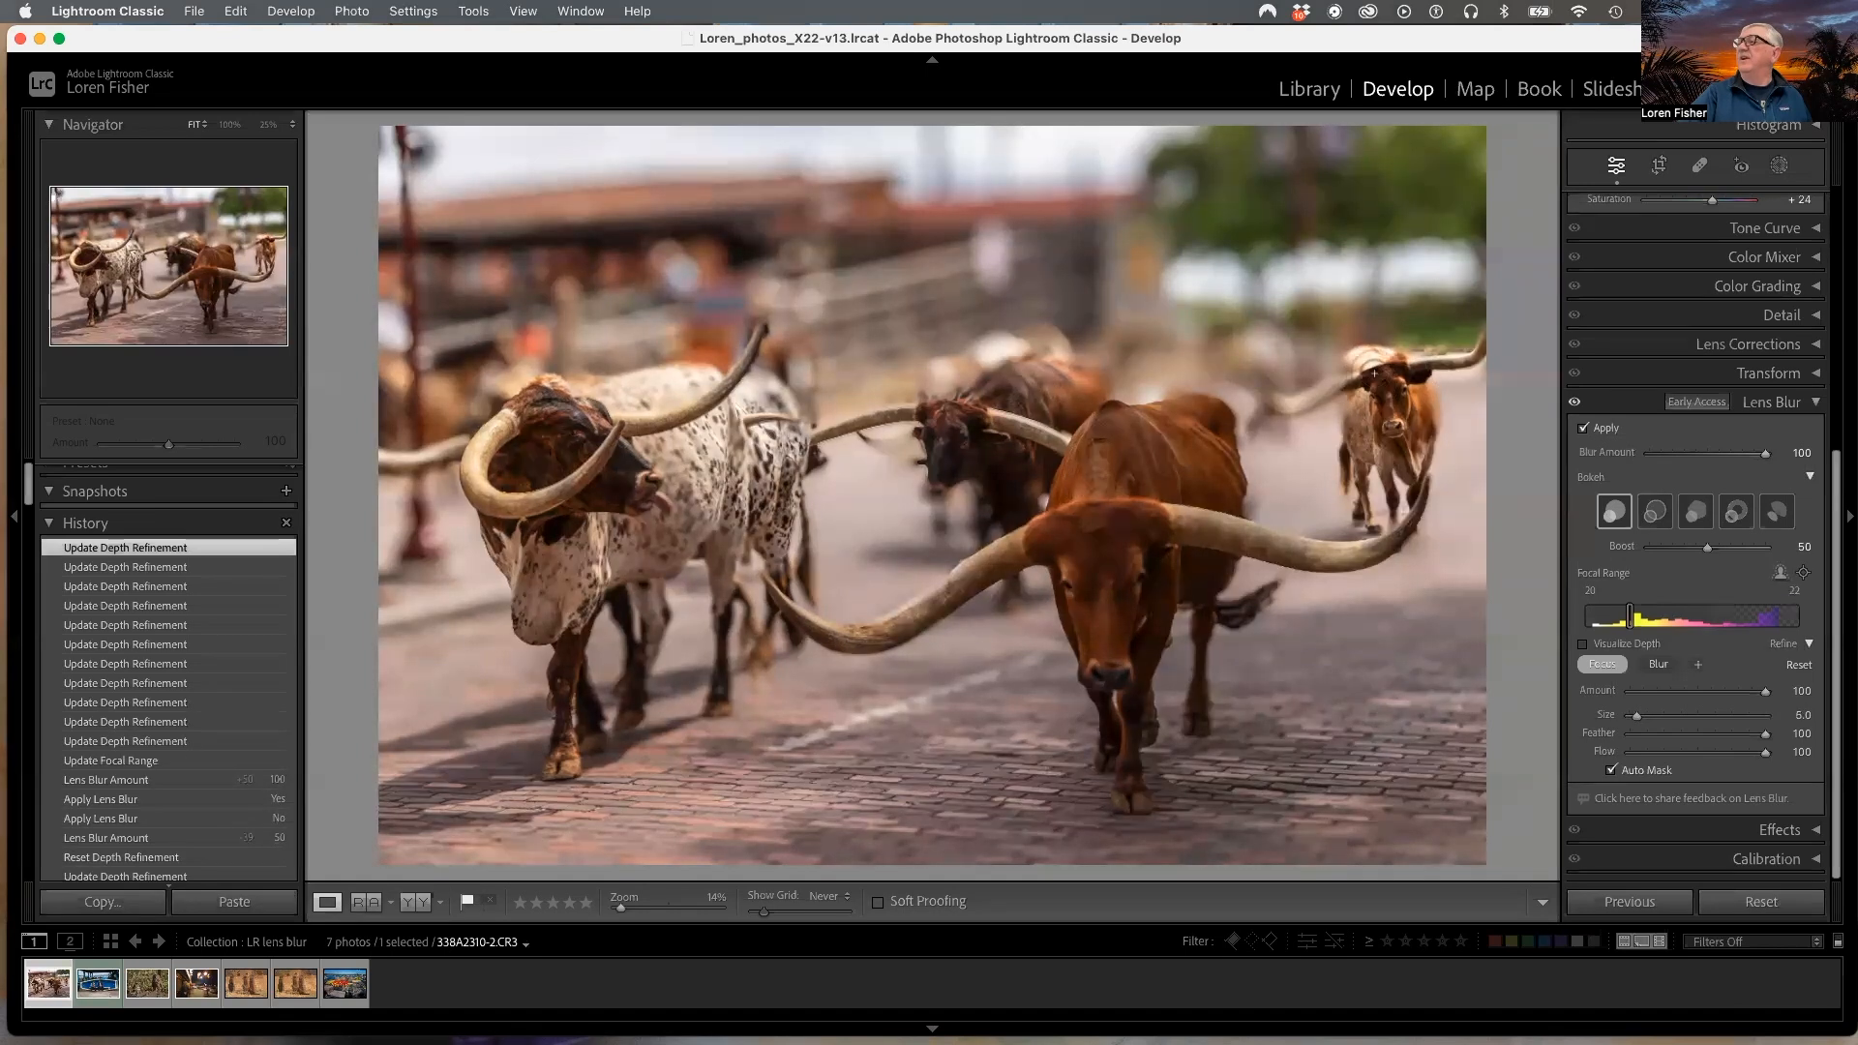
pyautogui.moveTo(1355, 370)
pyautogui.mouseDown()
pyautogui.moveTo(1283, 405)
pyautogui.moveTo(1229, 372)
pyautogui.mouseUp()
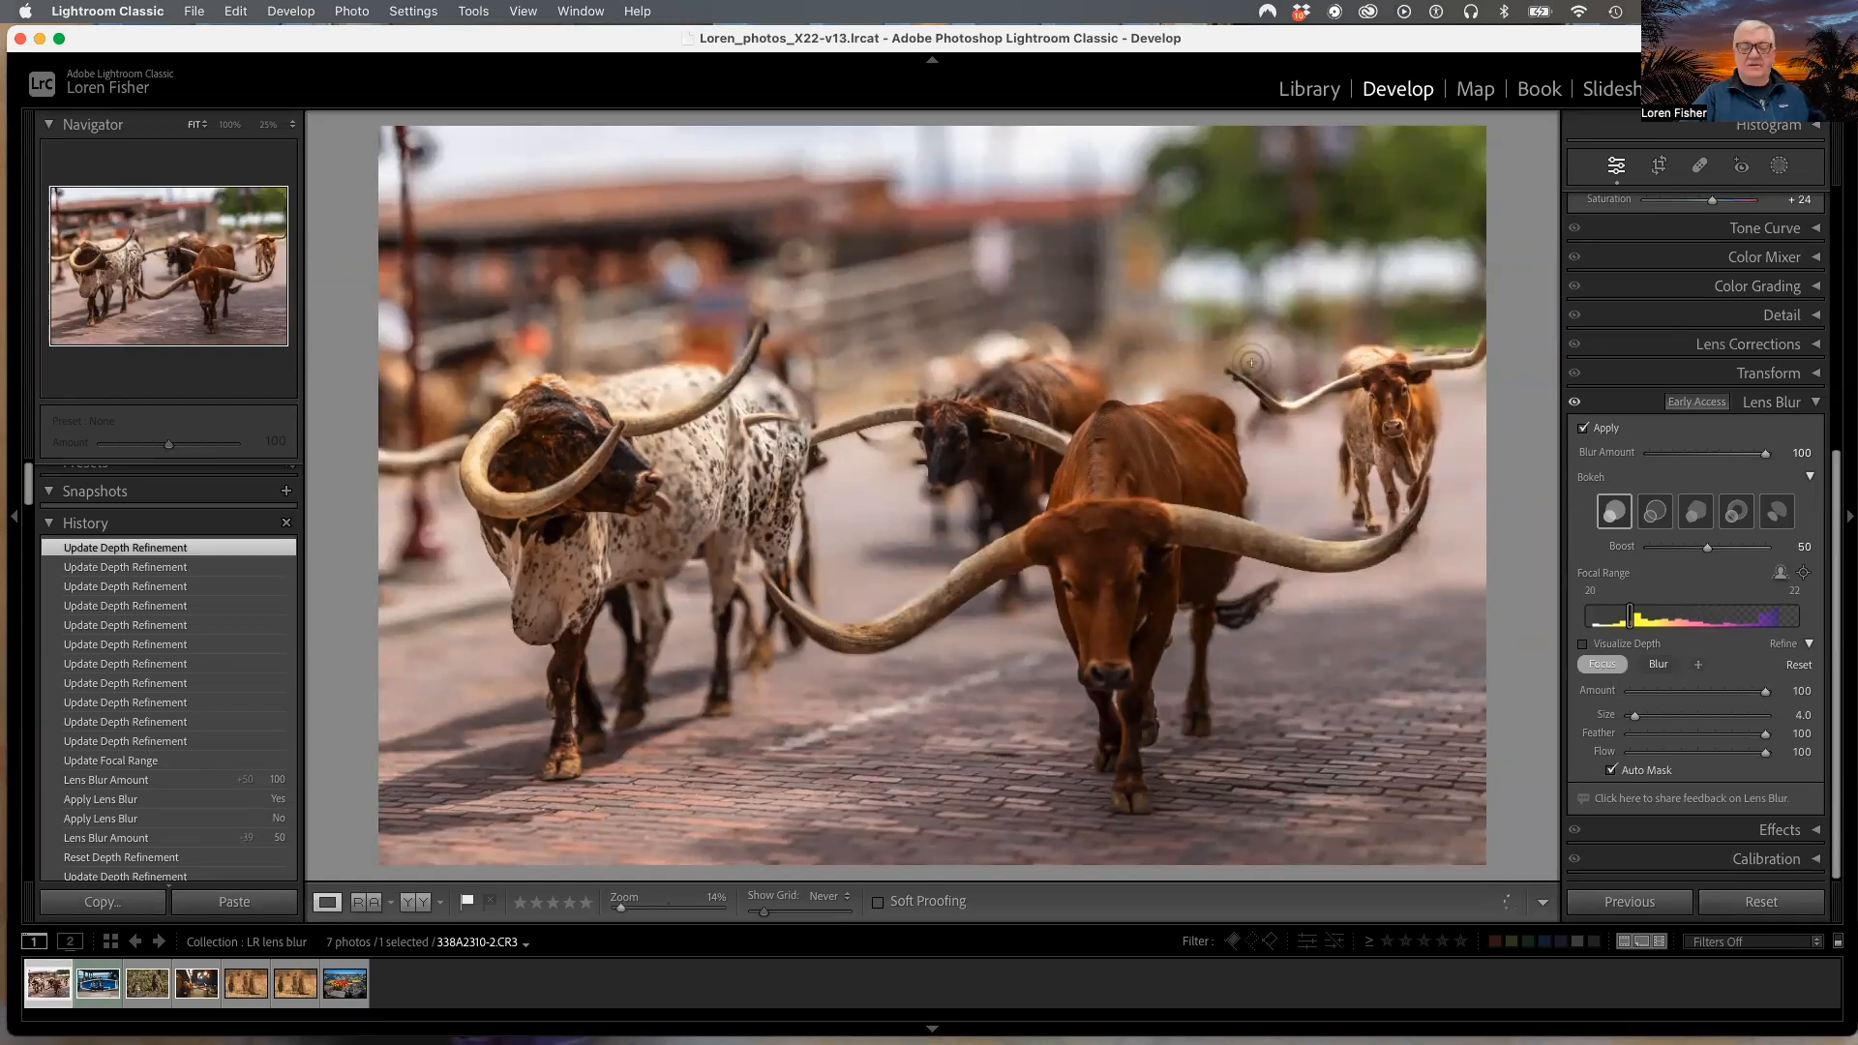
# Step: Erase the excess focus around the distant steer's far horn tip with the brush at size 4
pyautogui.moveTo(1251, 361)
pyautogui.keyDown('alt'); pyautogui.mouseDown()
pyautogui.moveTo(1276, 378)
pyautogui.moveTo(1243, 404)
pyautogui.moveTo(1228, 387)
pyautogui.mouseUp(); pyautogui.keyUp('alt')
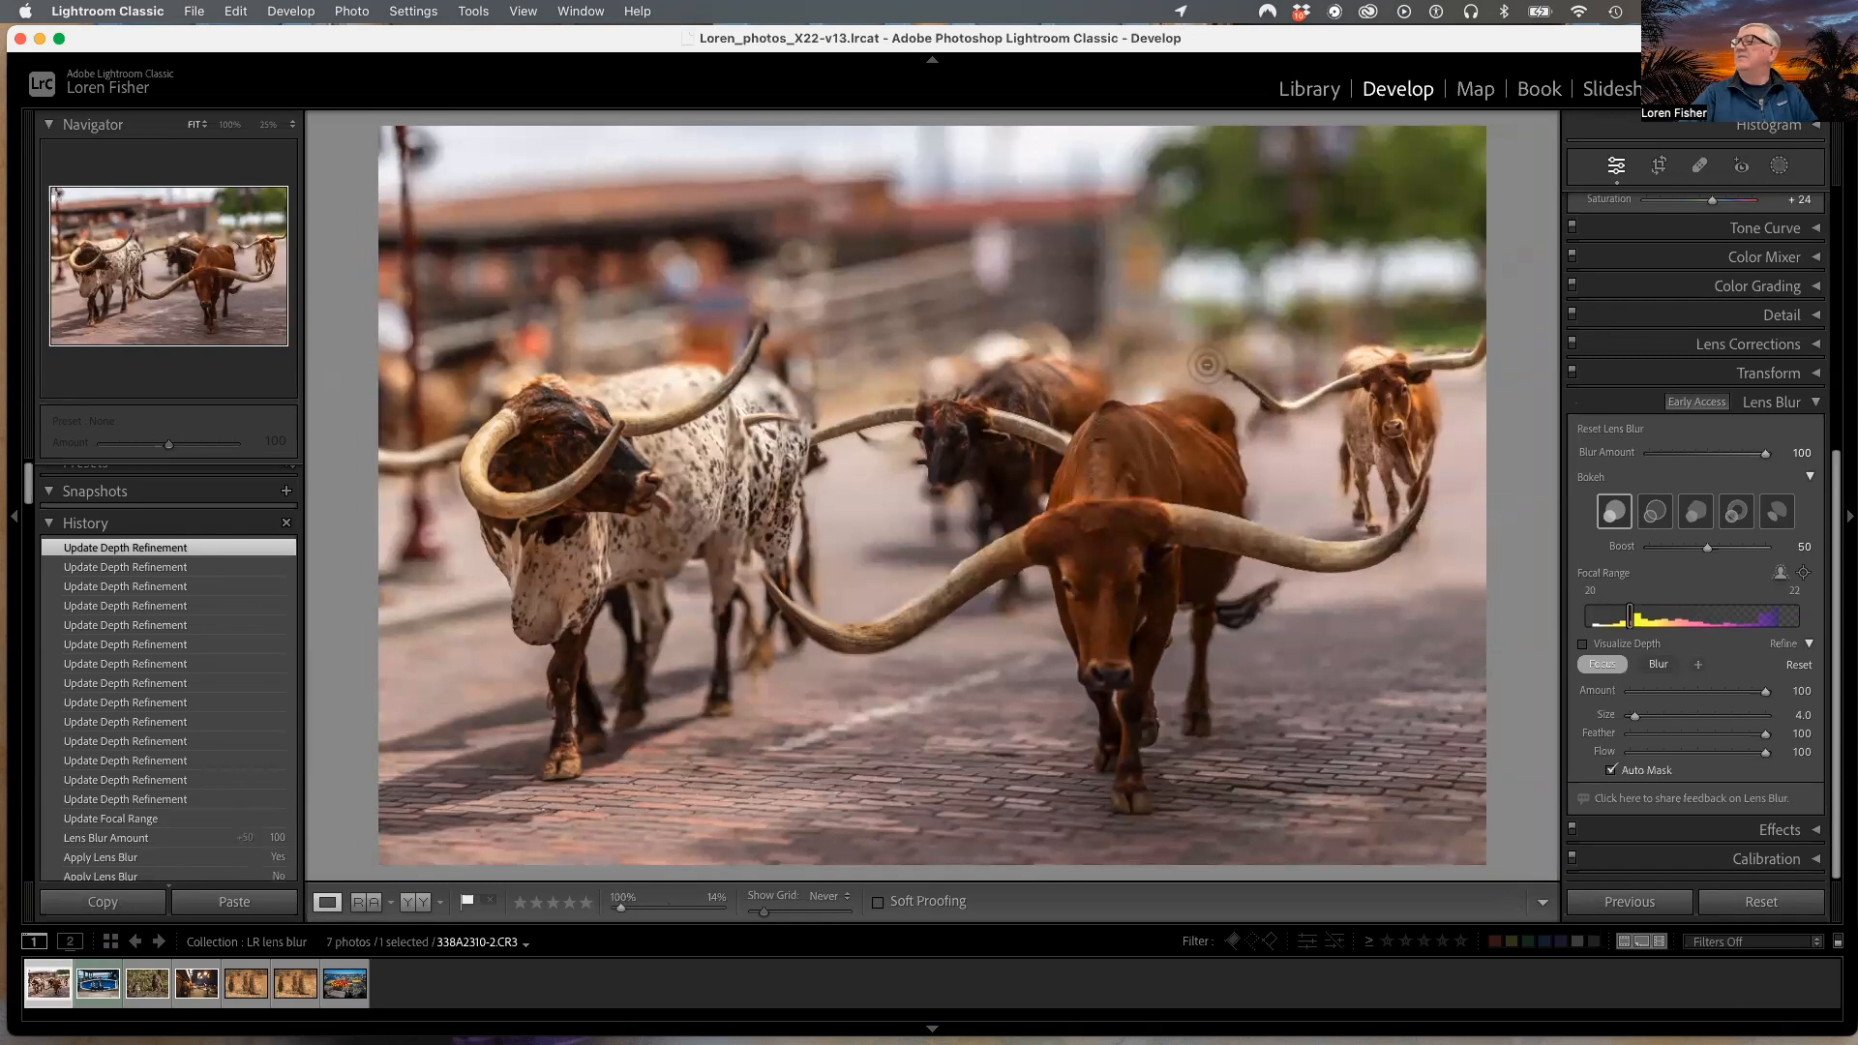
pyautogui.press('alt')
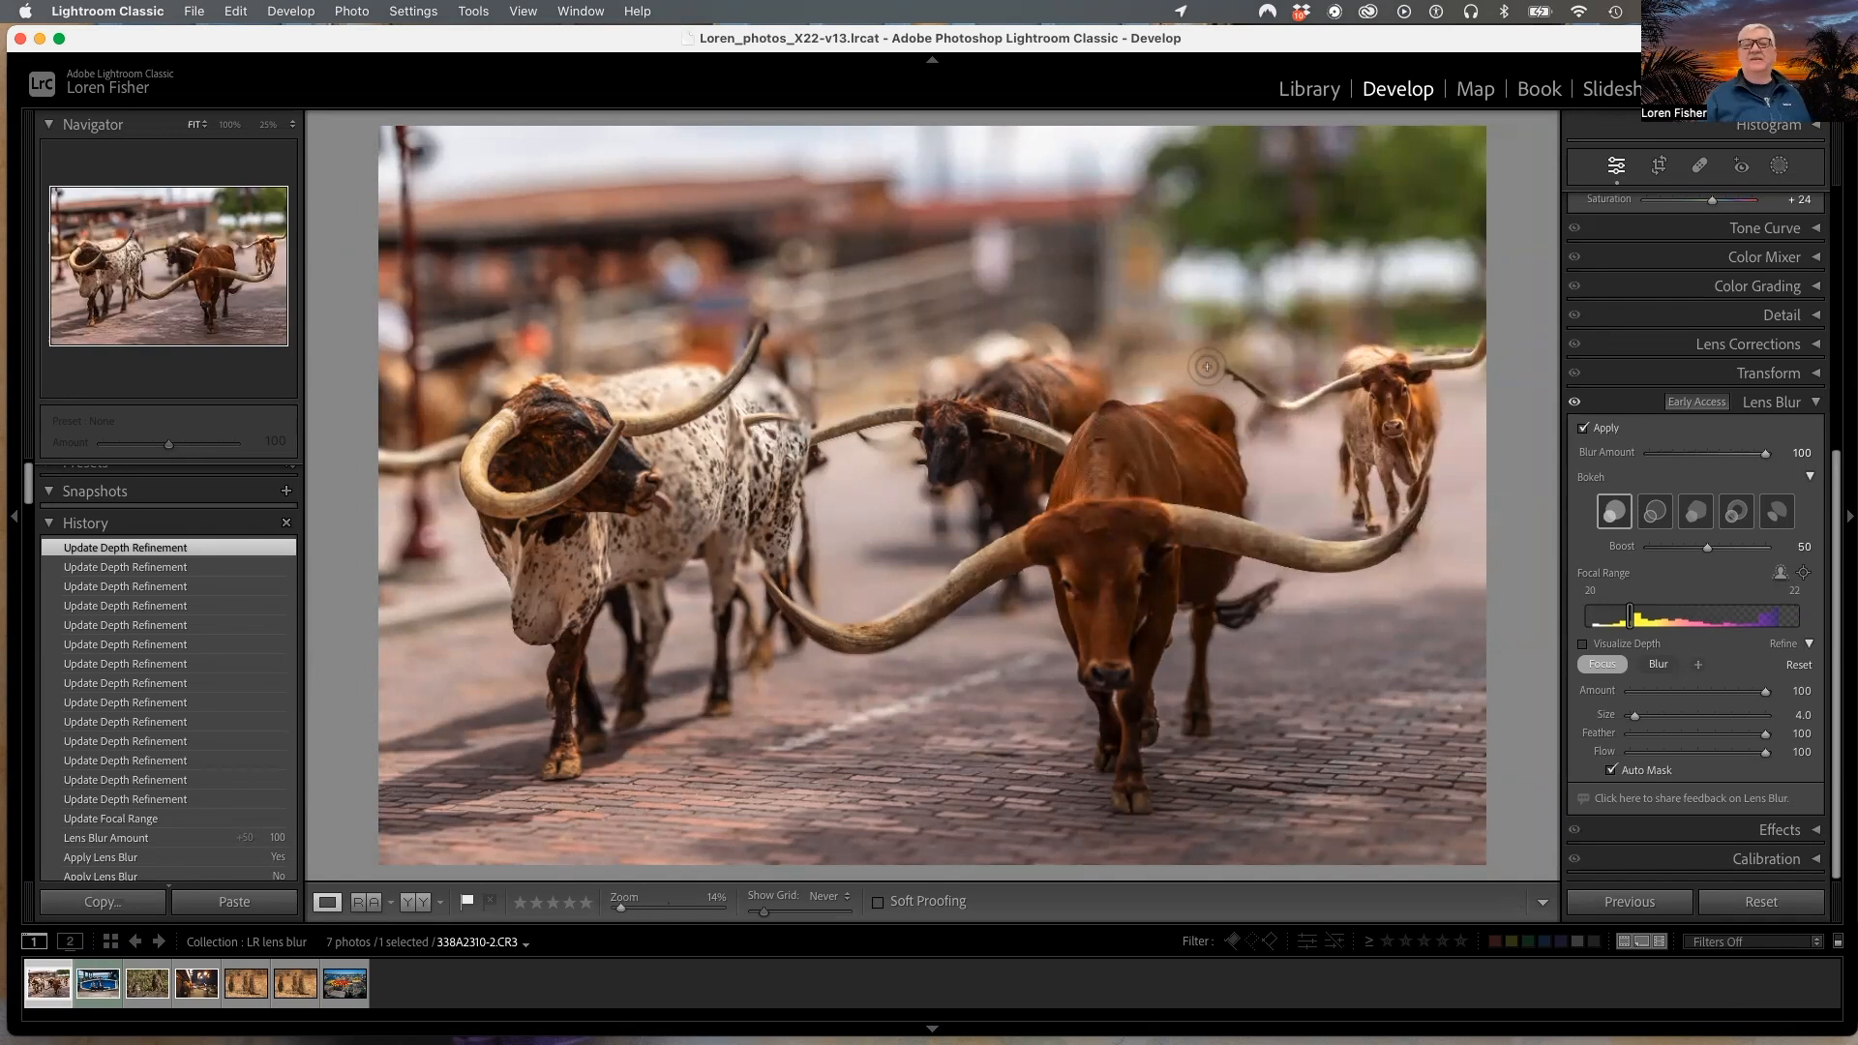
pyautogui.click(1207, 366)
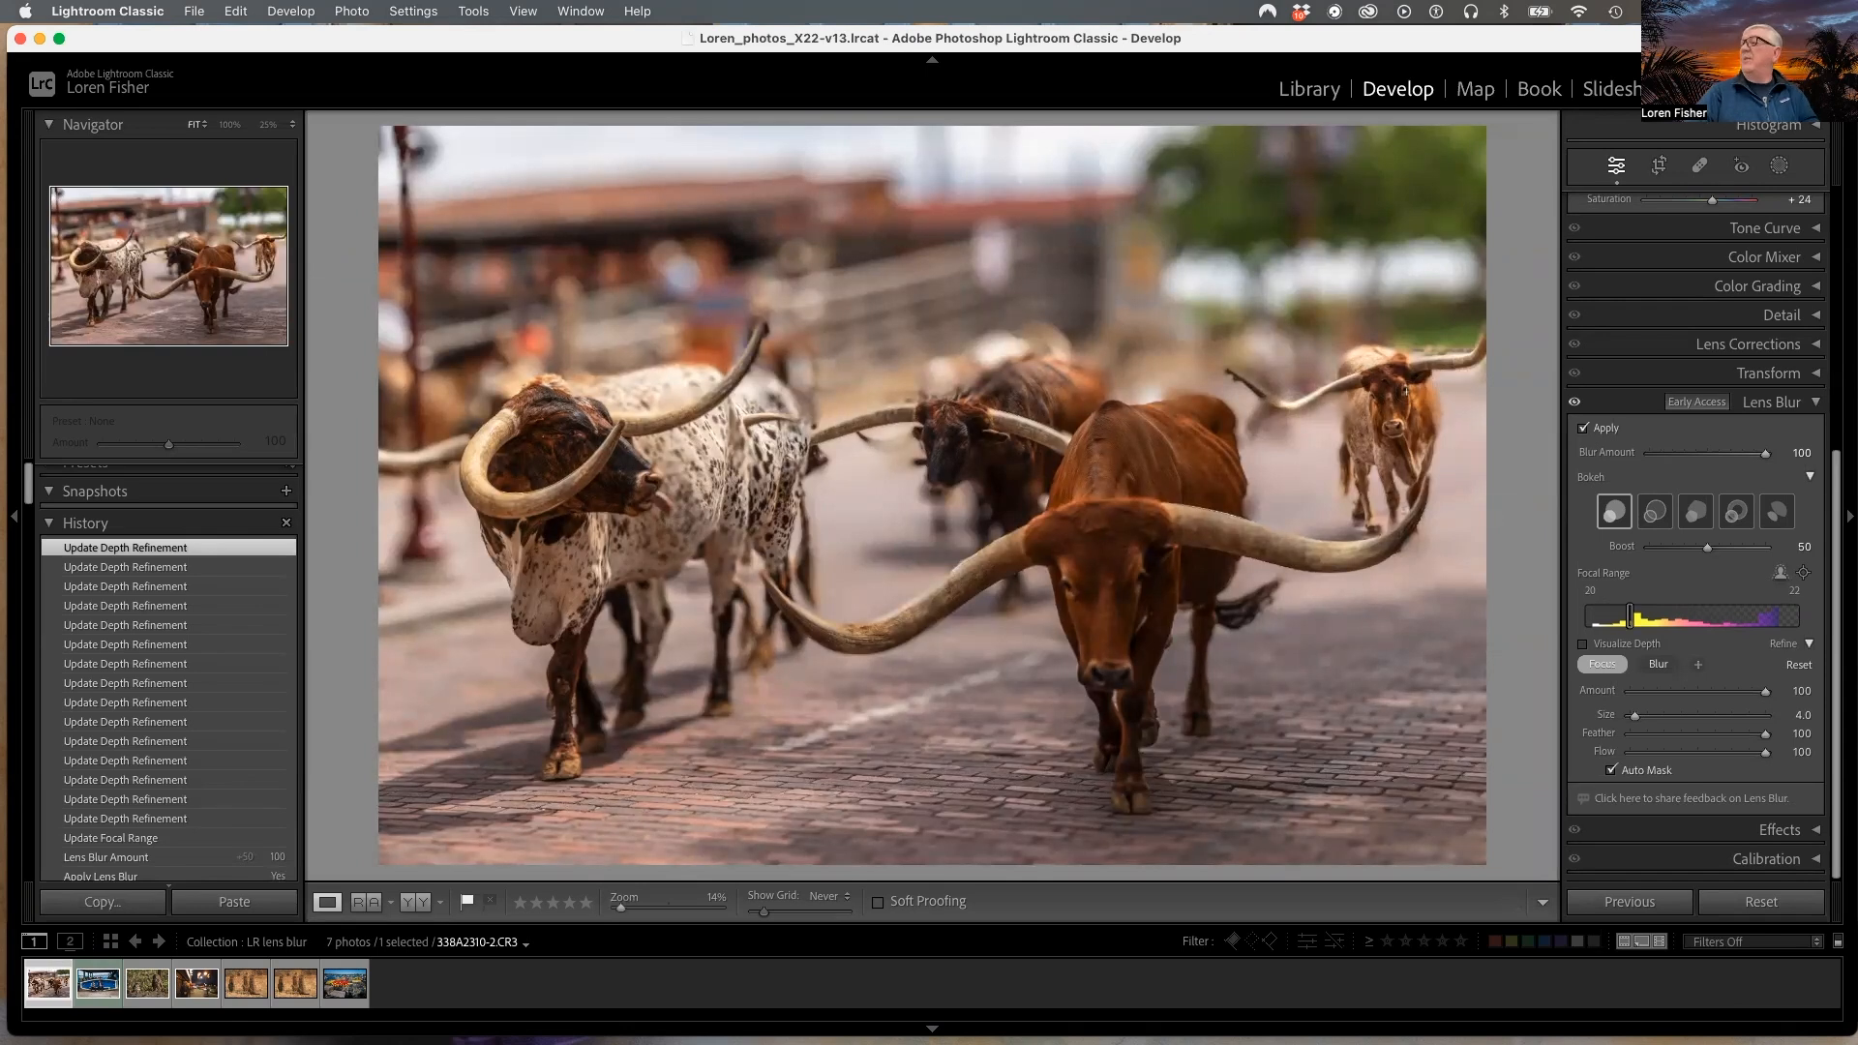
# Step: Blur the distant steer with the Blur brush at size 12 and amount 138, then reduce the brush size to 9
pyautogui.press(']')
pyautogui.press(']')
pyautogui.press(']')
pyautogui.press(']')
pyautogui.press(']')
pyautogui.press(']')
pyautogui.press(']')
pyautogui.press(']')
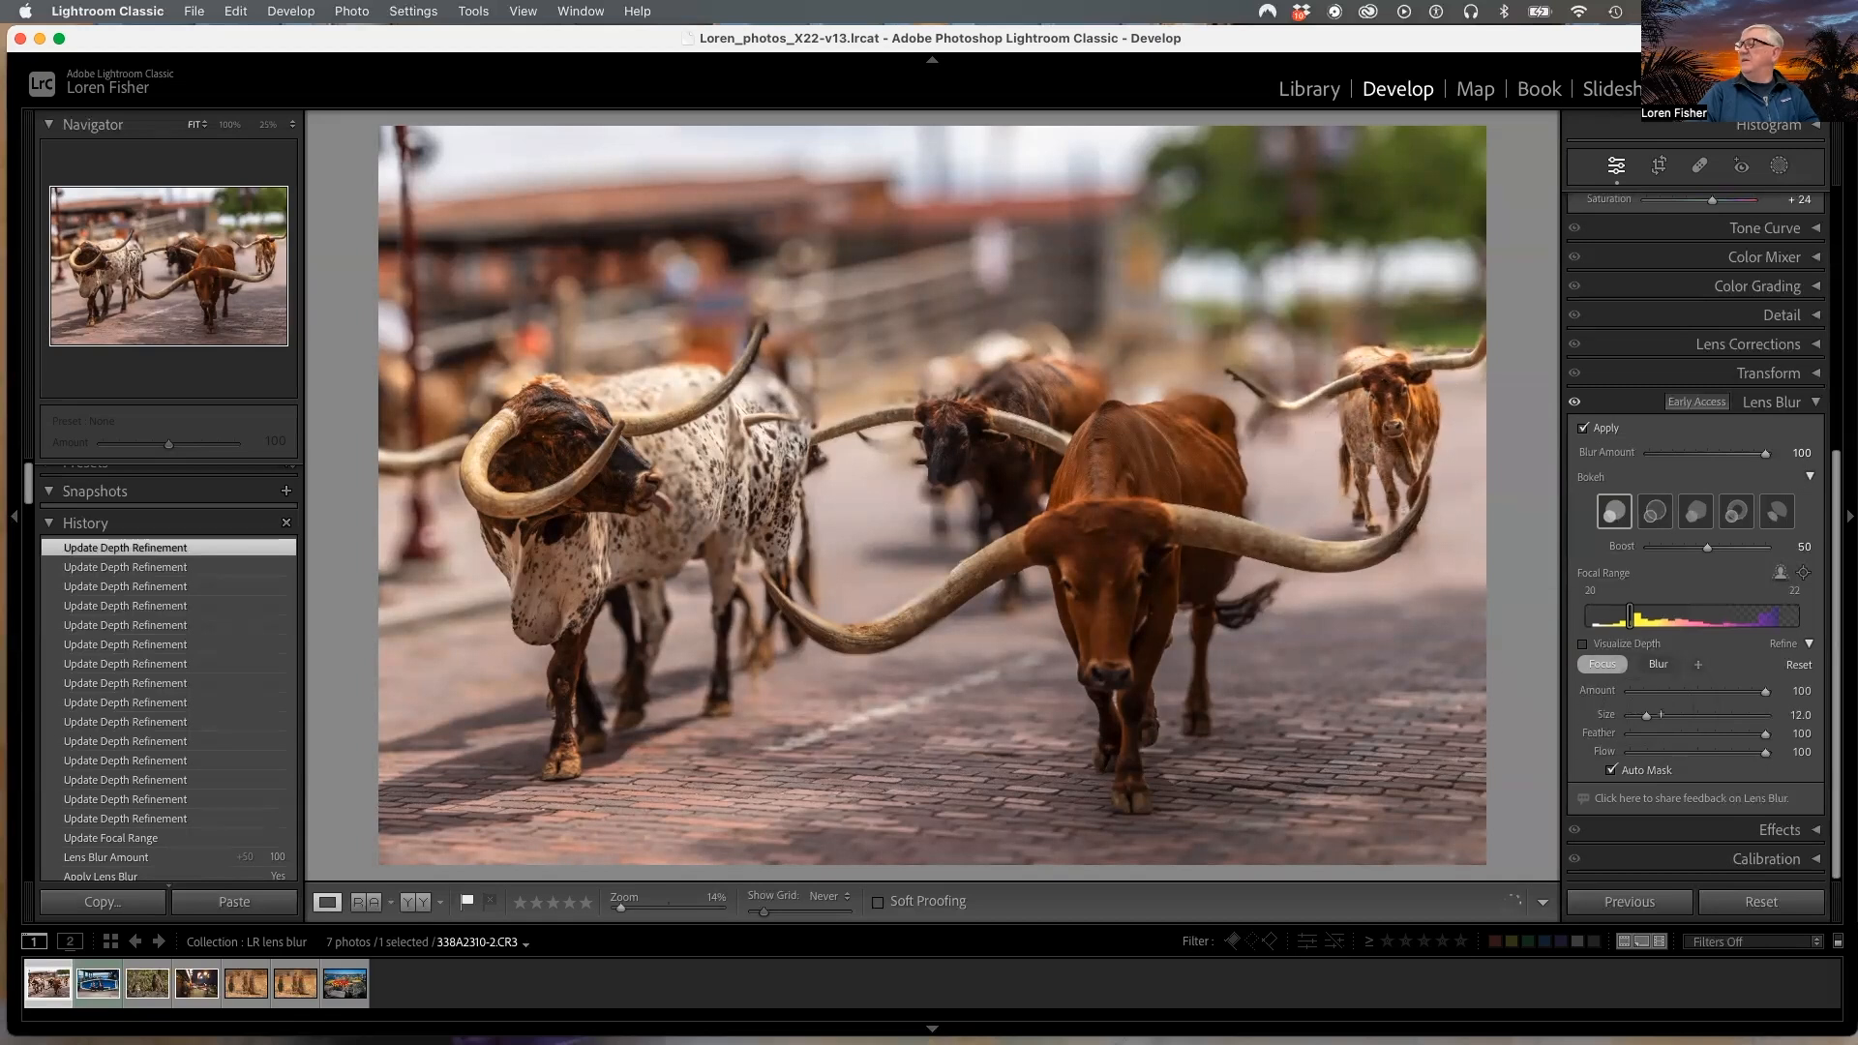
pyautogui.click(1659, 664)
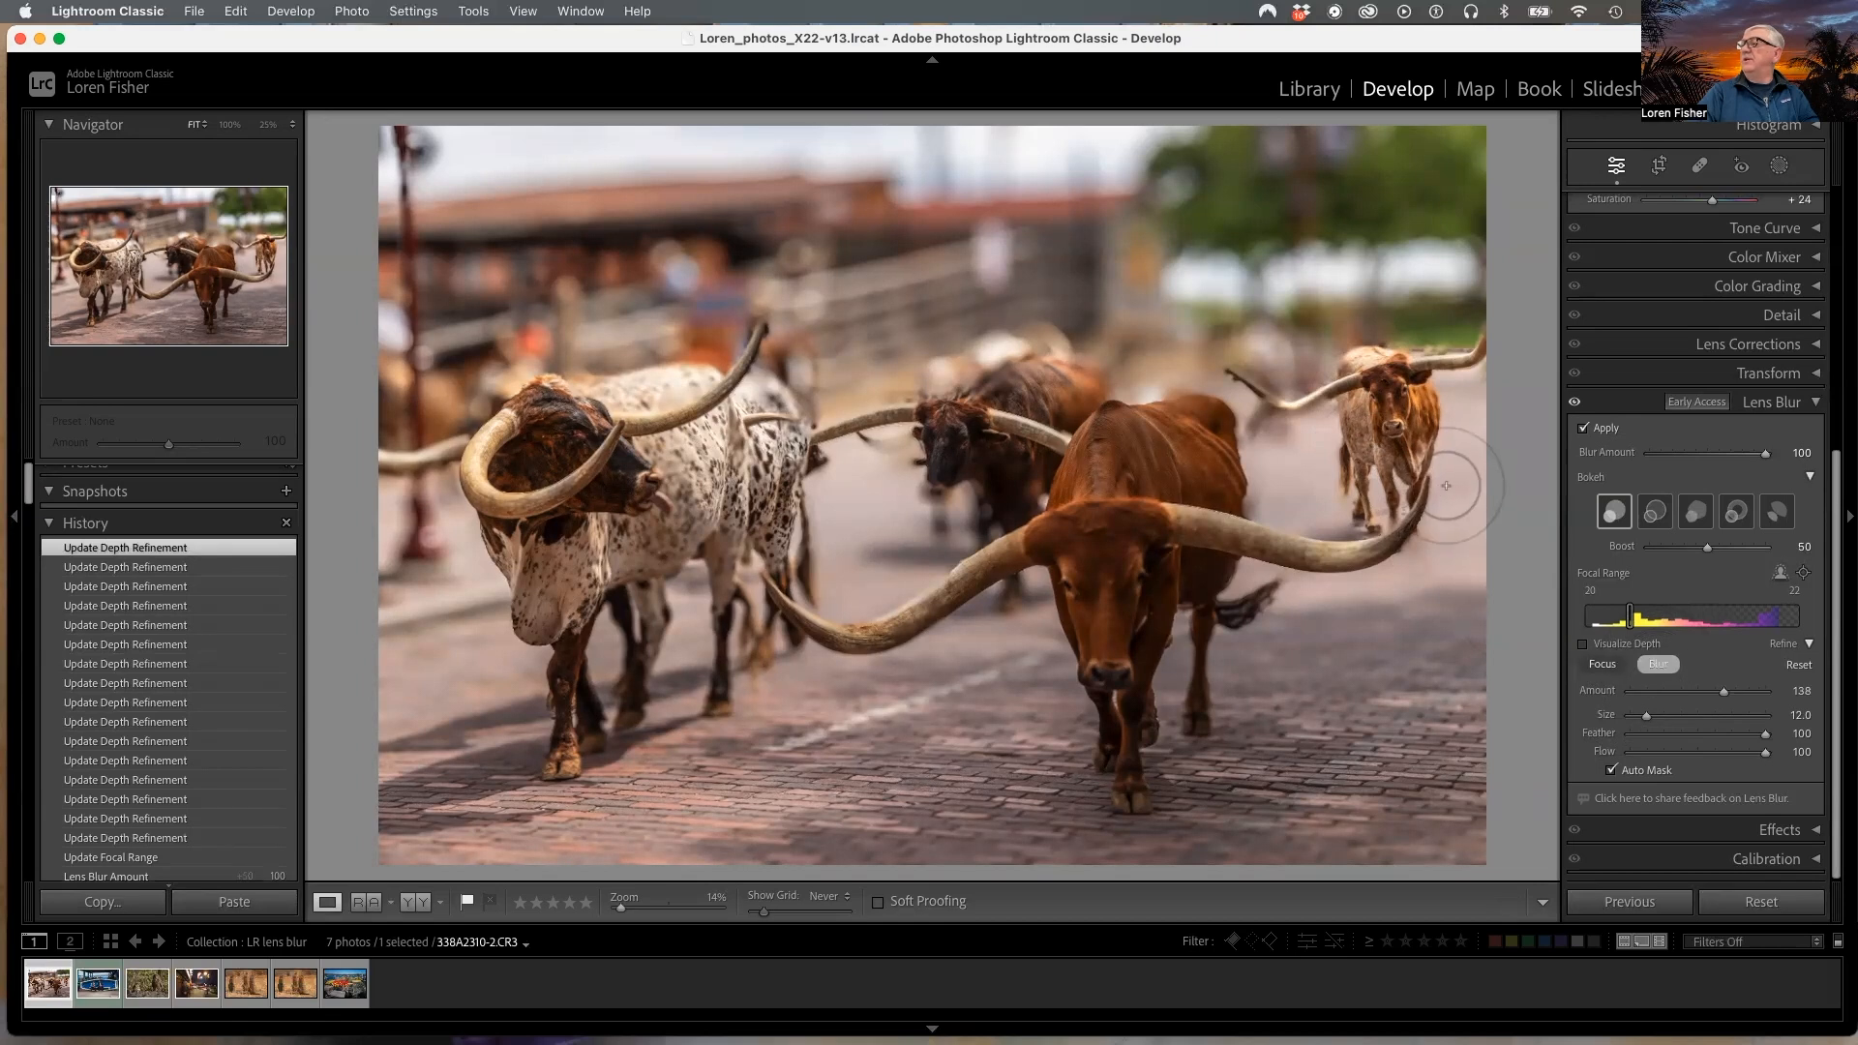
pyautogui.moveTo(1398, 443)
pyautogui.mouseDown()
pyautogui.moveTo(1374, 482)
pyautogui.moveTo(1402, 391)
pyautogui.moveTo(1464, 343)
pyautogui.moveTo(1319, 410)
pyautogui.moveTo(1220, 363)
pyautogui.moveTo(1293, 363)
pyautogui.moveTo(1373, 419)
pyautogui.moveTo(1368, 476)
pyautogui.mouseUp()
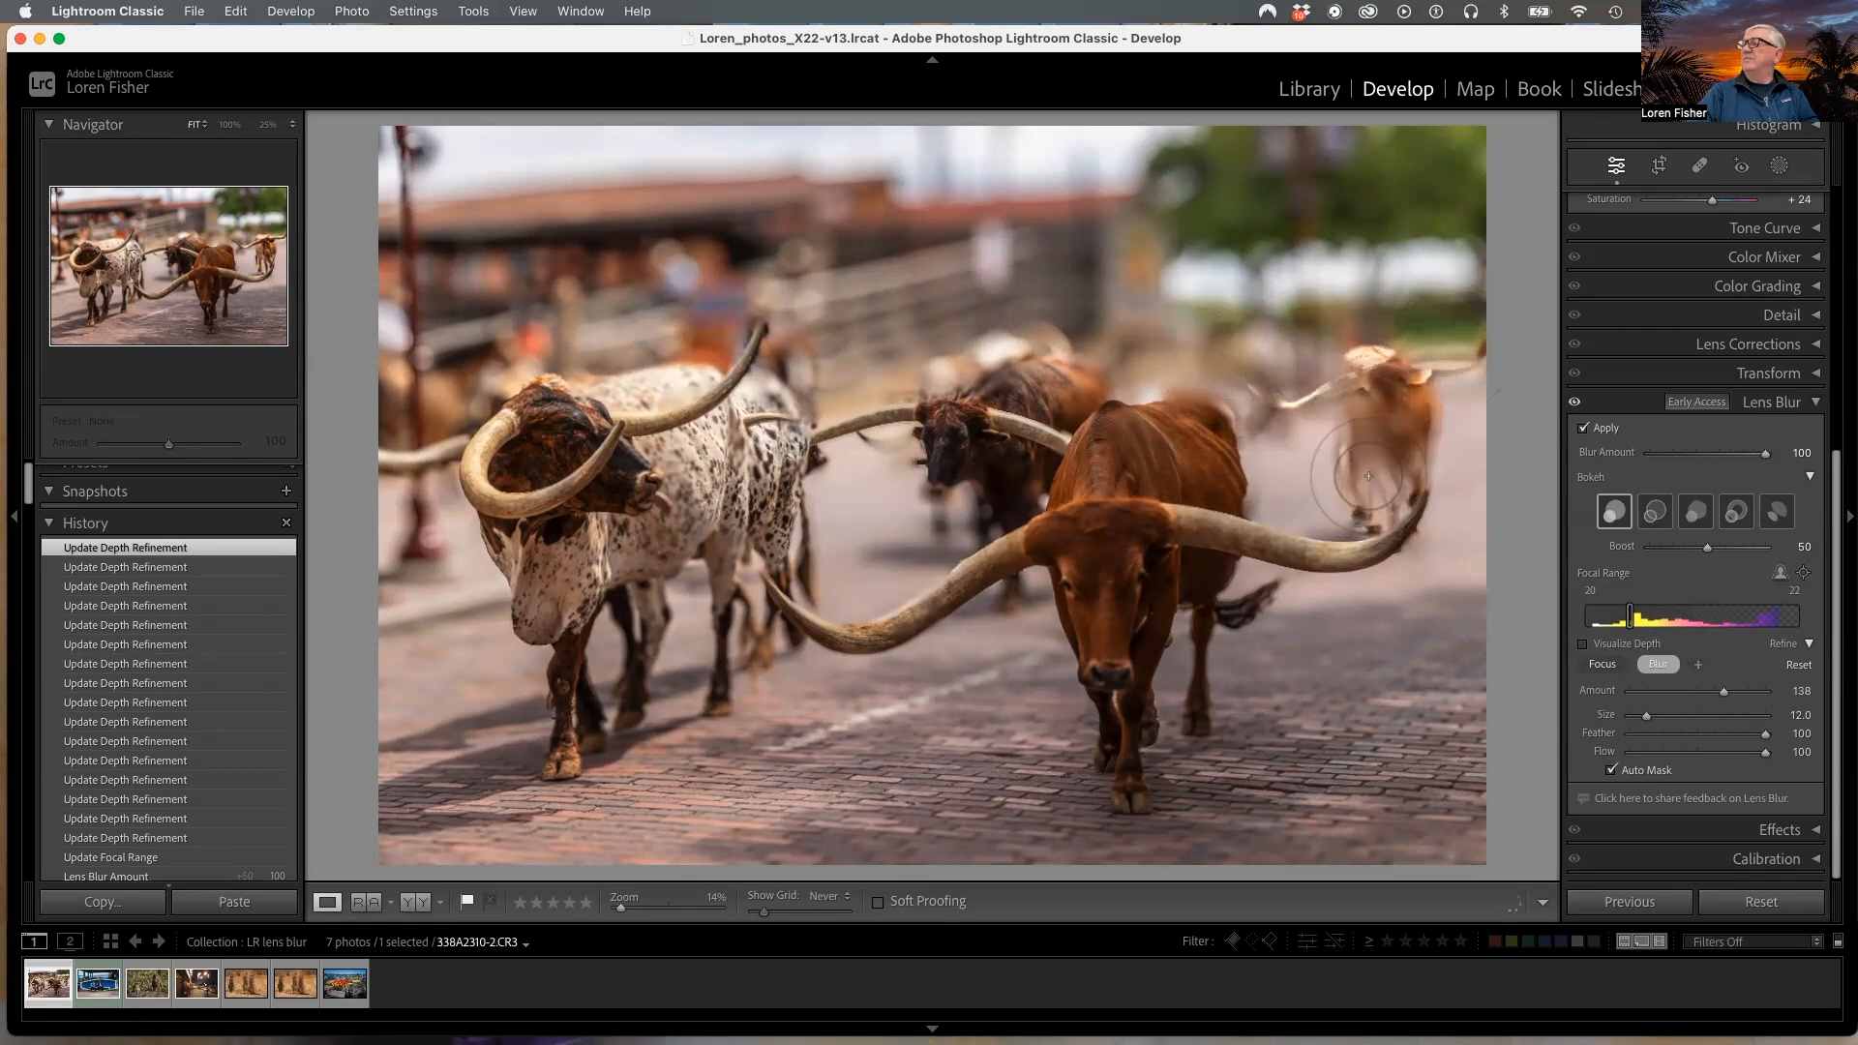
pyautogui.scroll(-3, 1371, 478)
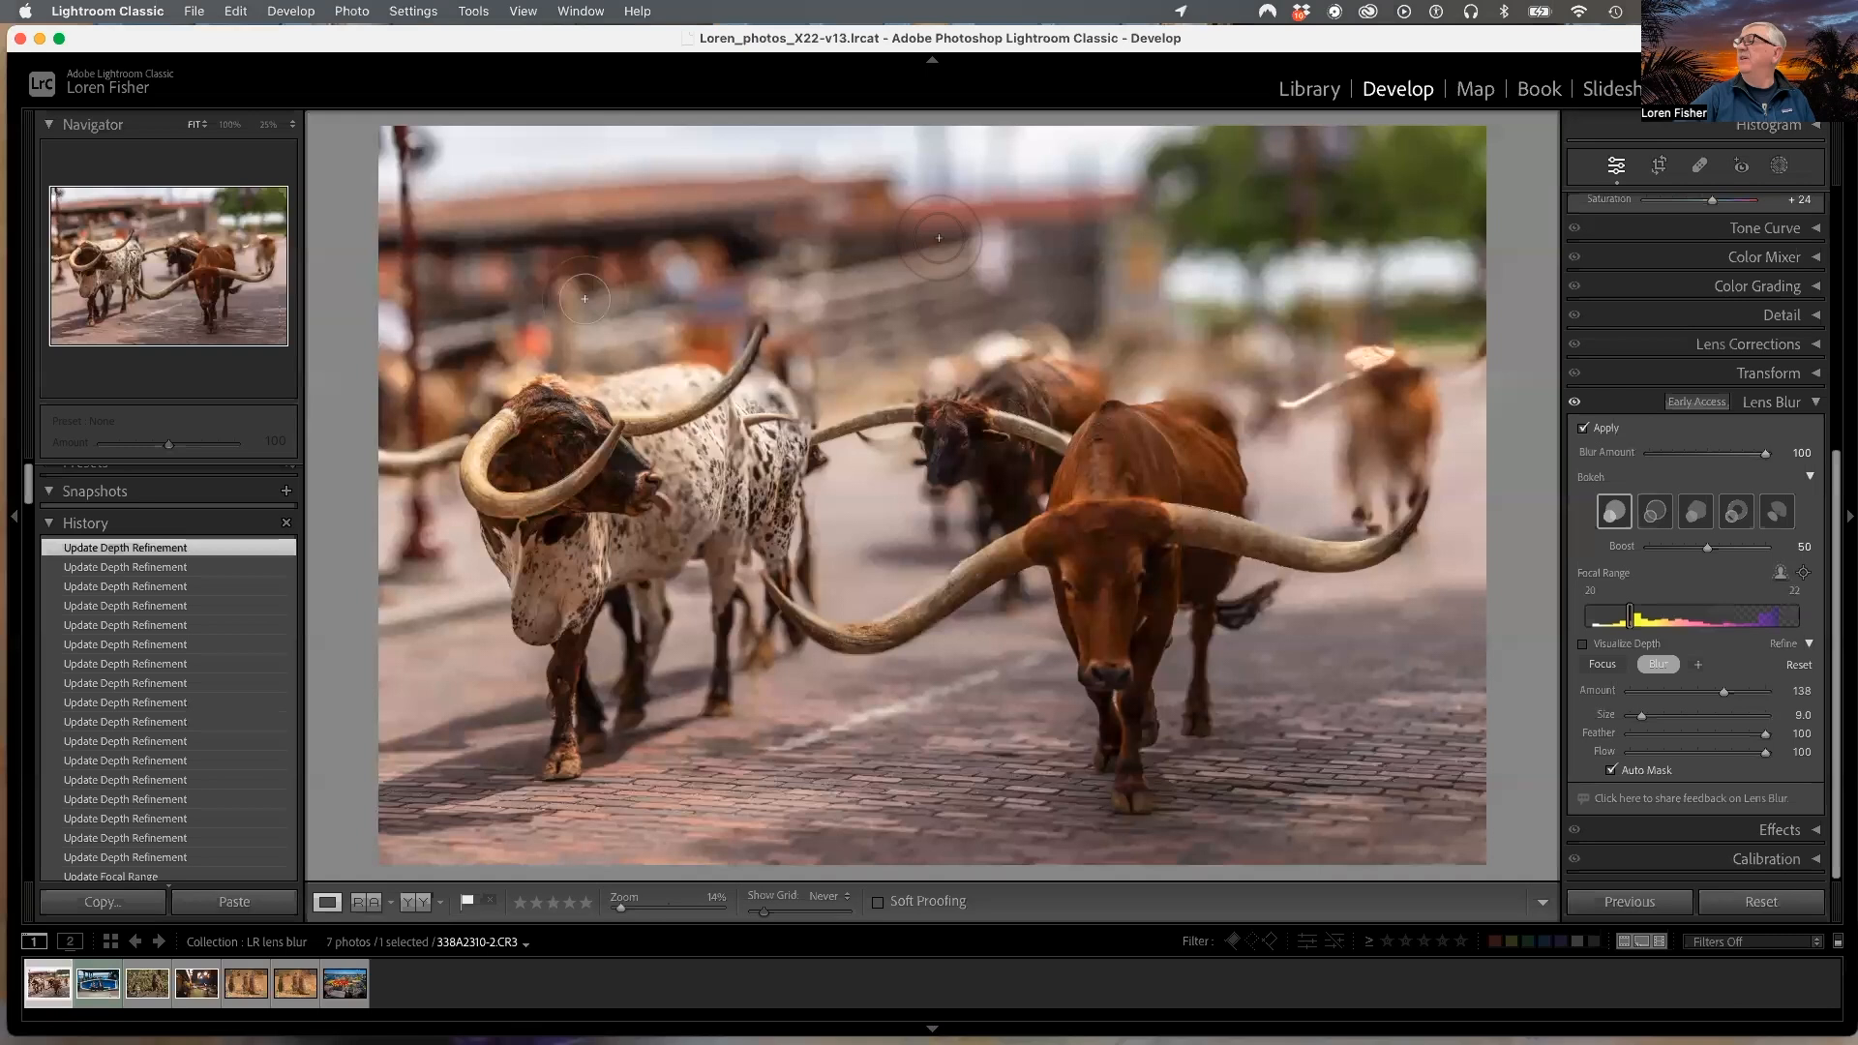
# Step: Remove the stray horn at the photo's left edge behind the spotted steer with the Remove tool at size 77 and opacity 100
pyautogui.click(1701, 168)
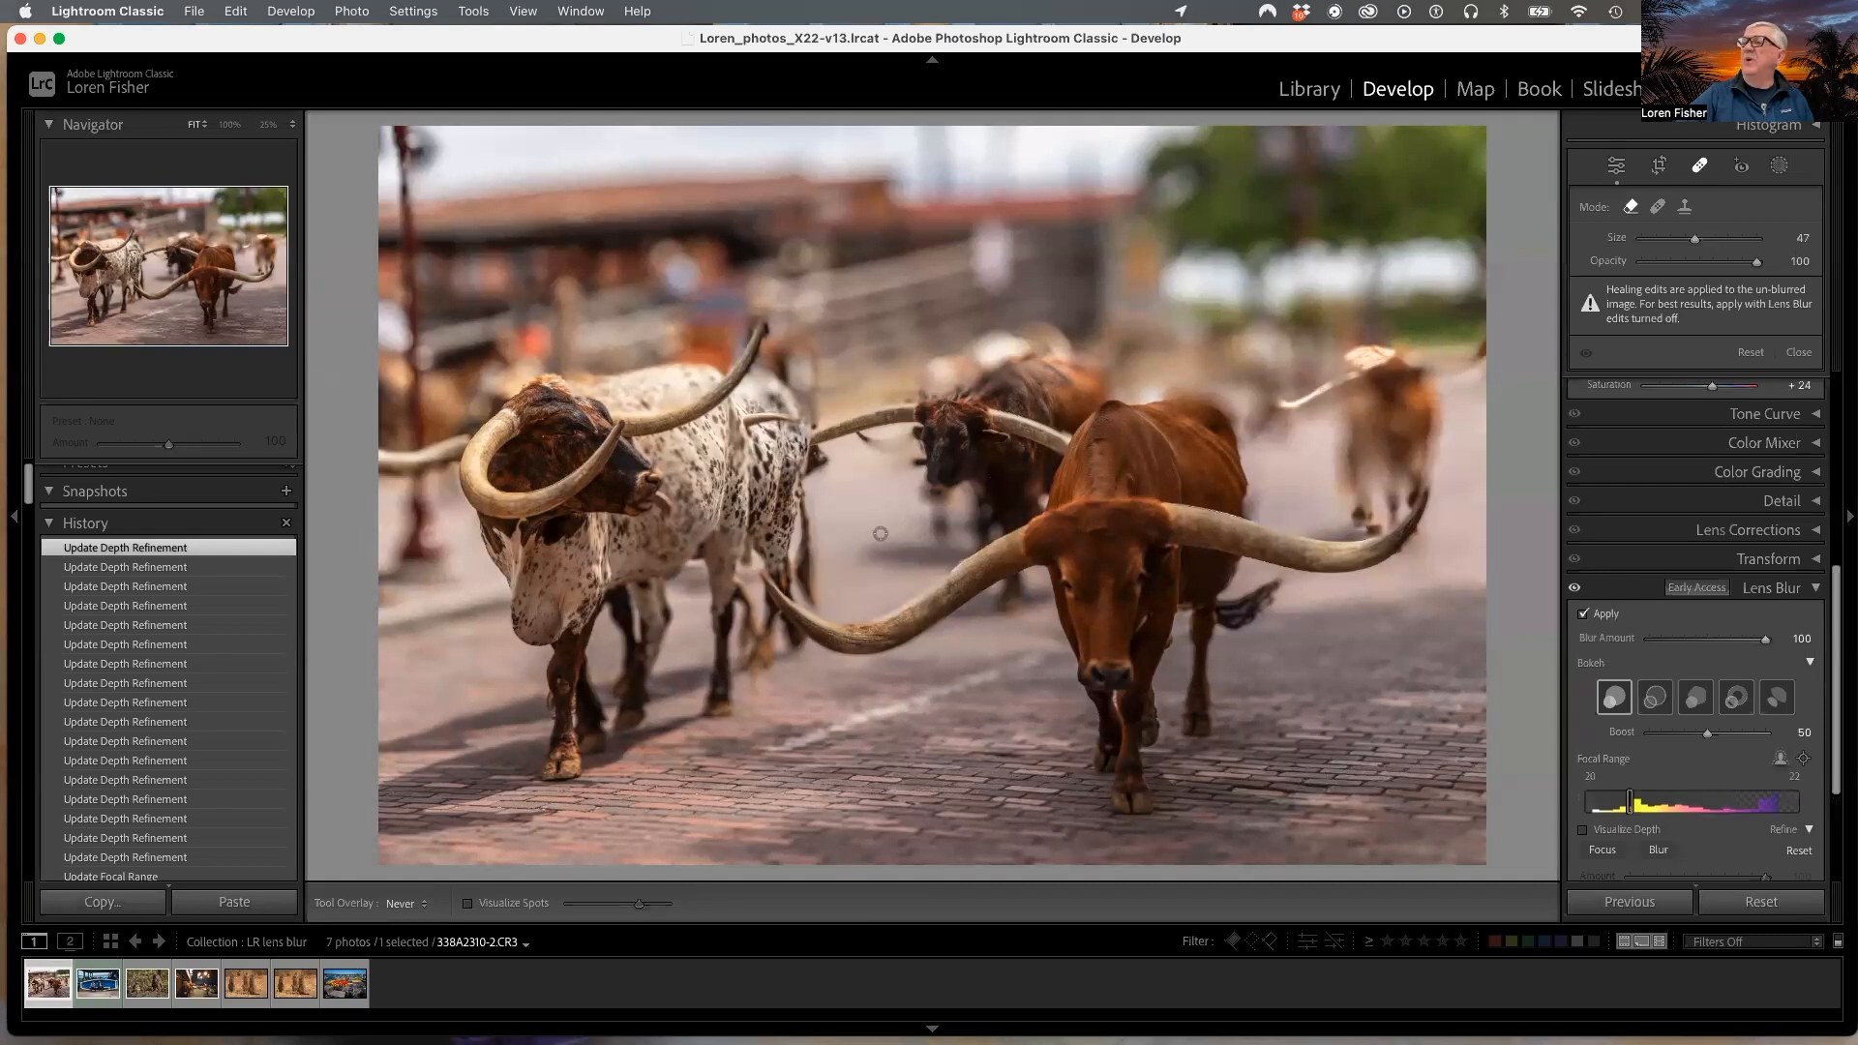
pyautogui.scroll(10, 443, 454)
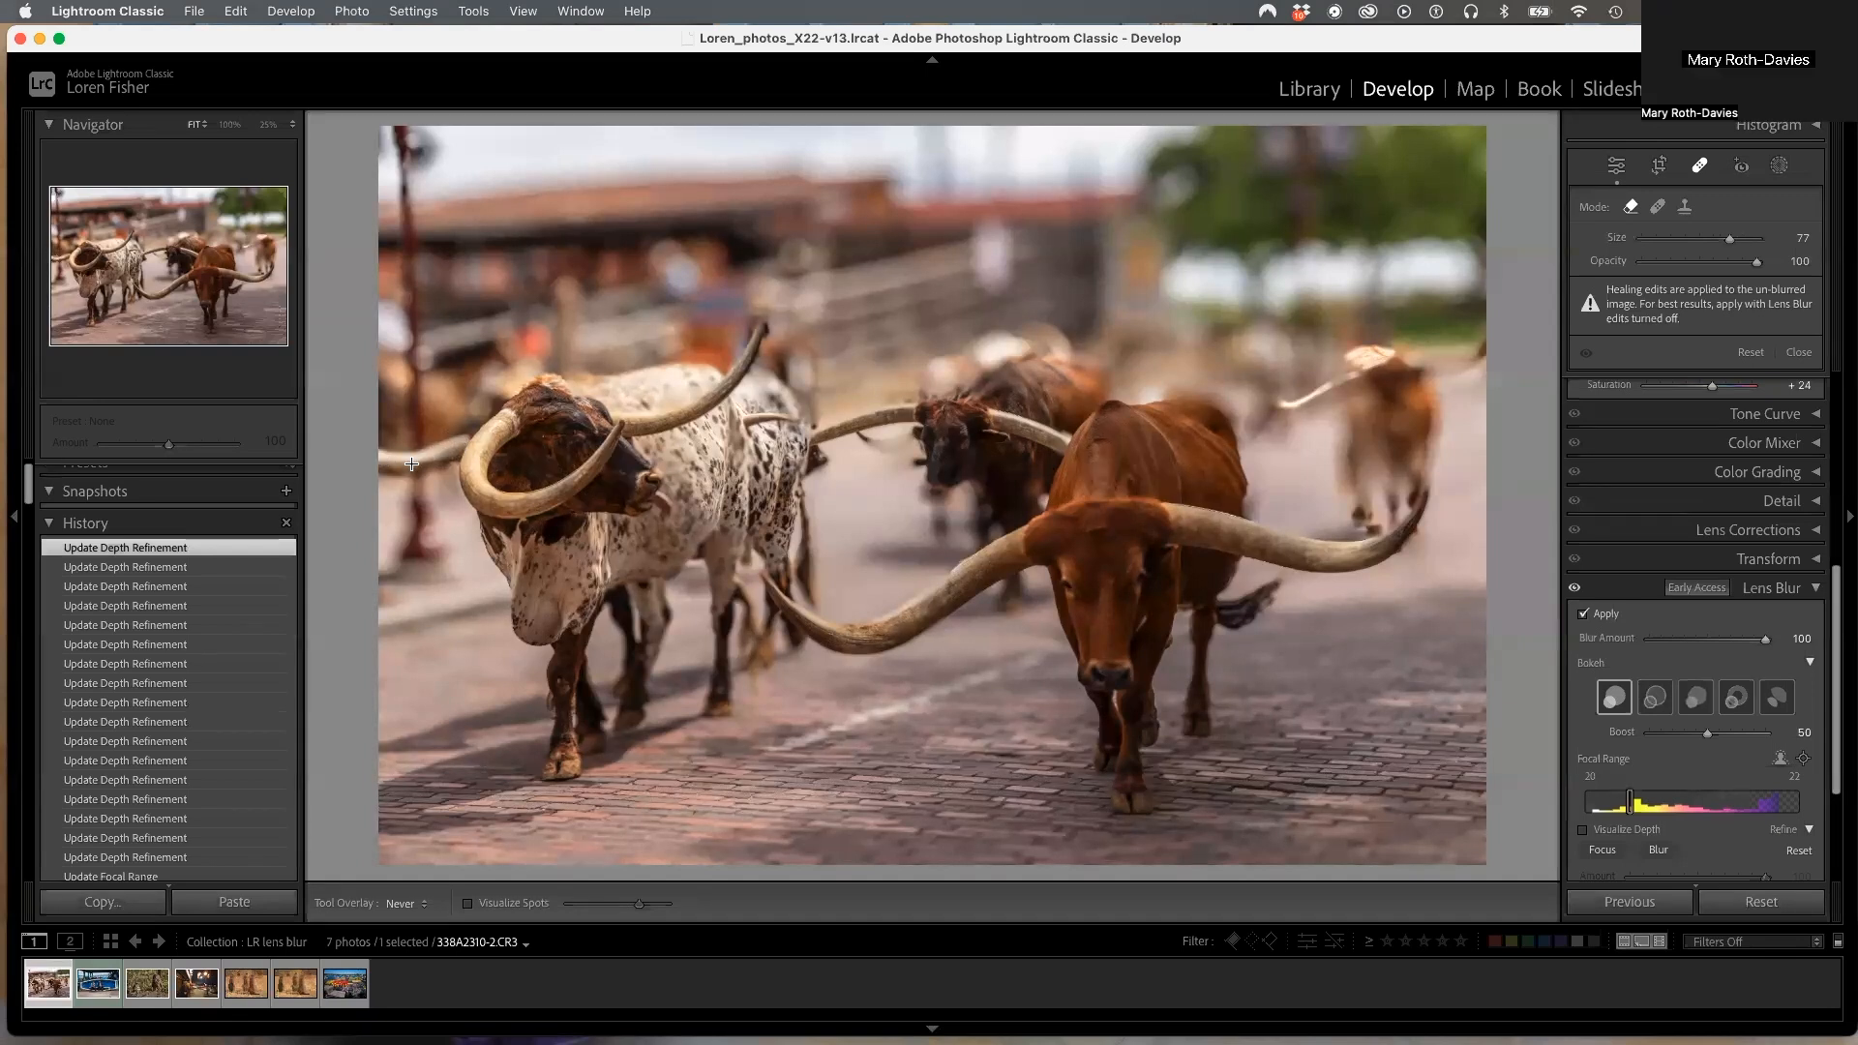
pyautogui.moveTo(421, 465); pyautogui.dragTo(383, 463)
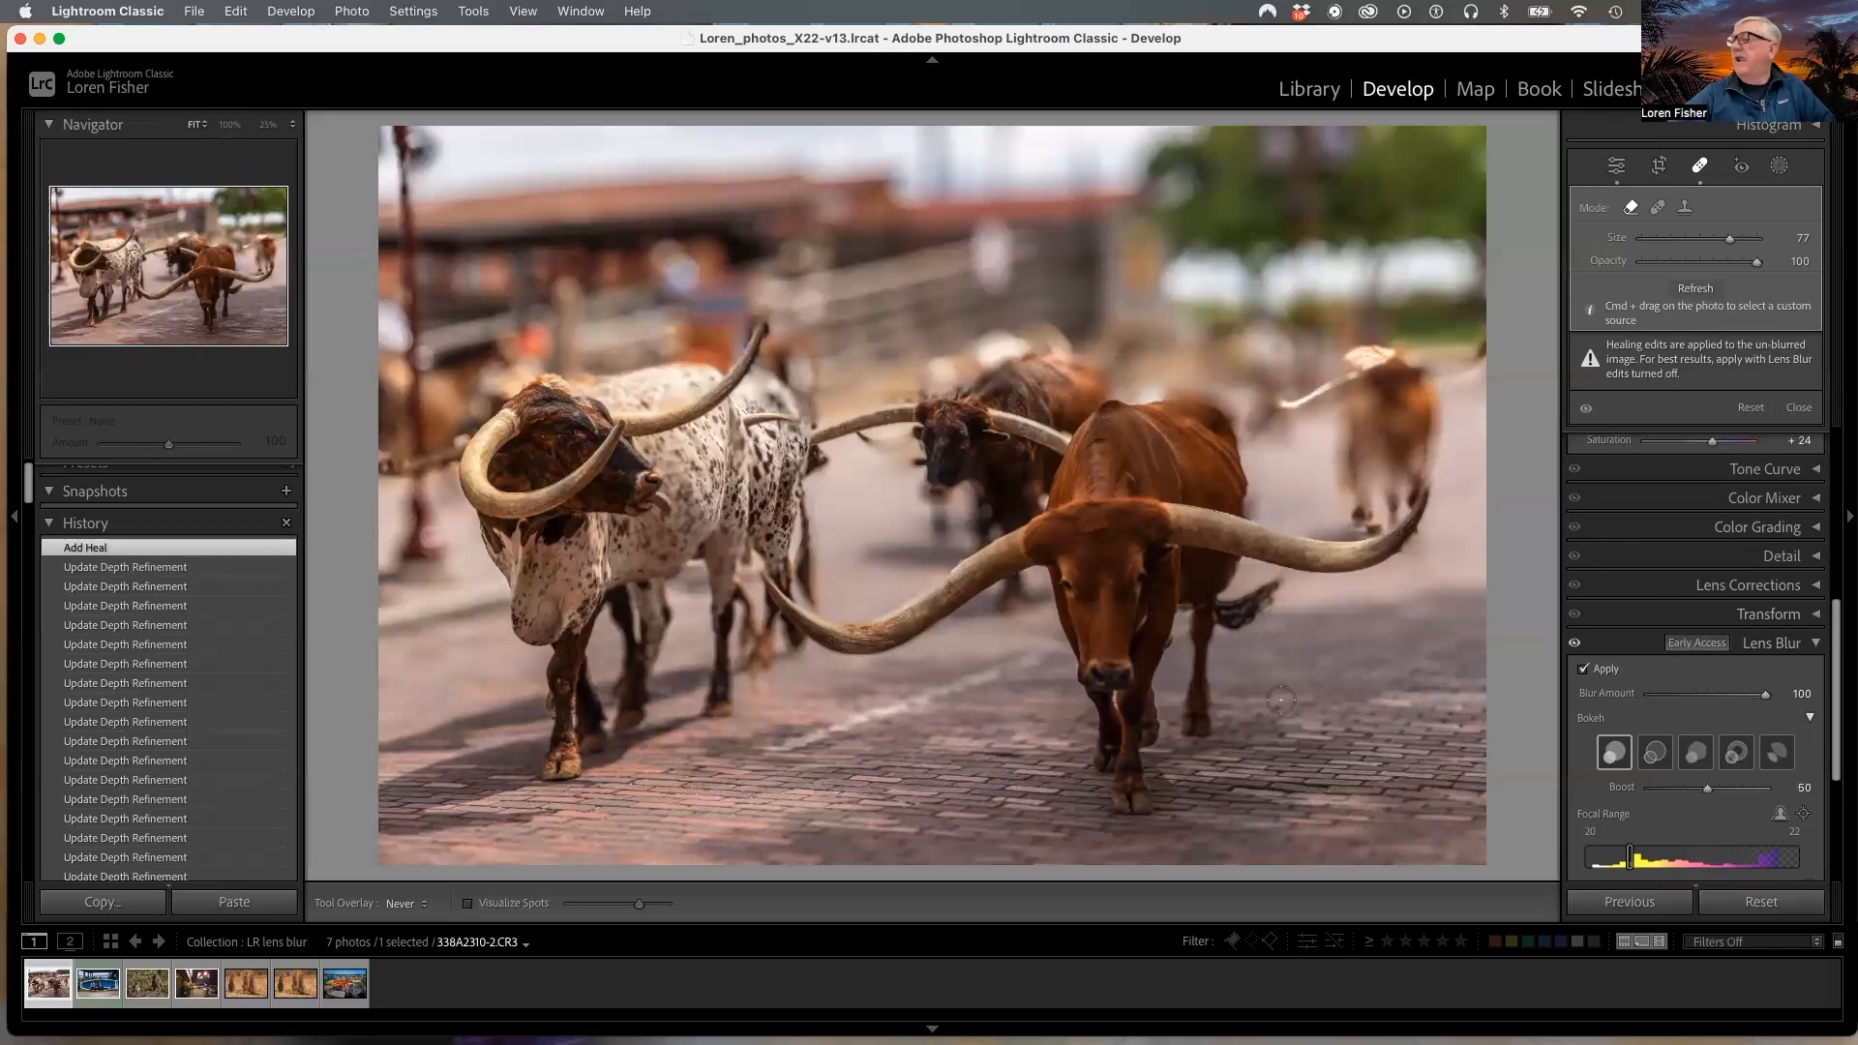
pyautogui.scroll(-1, 1708, 711)
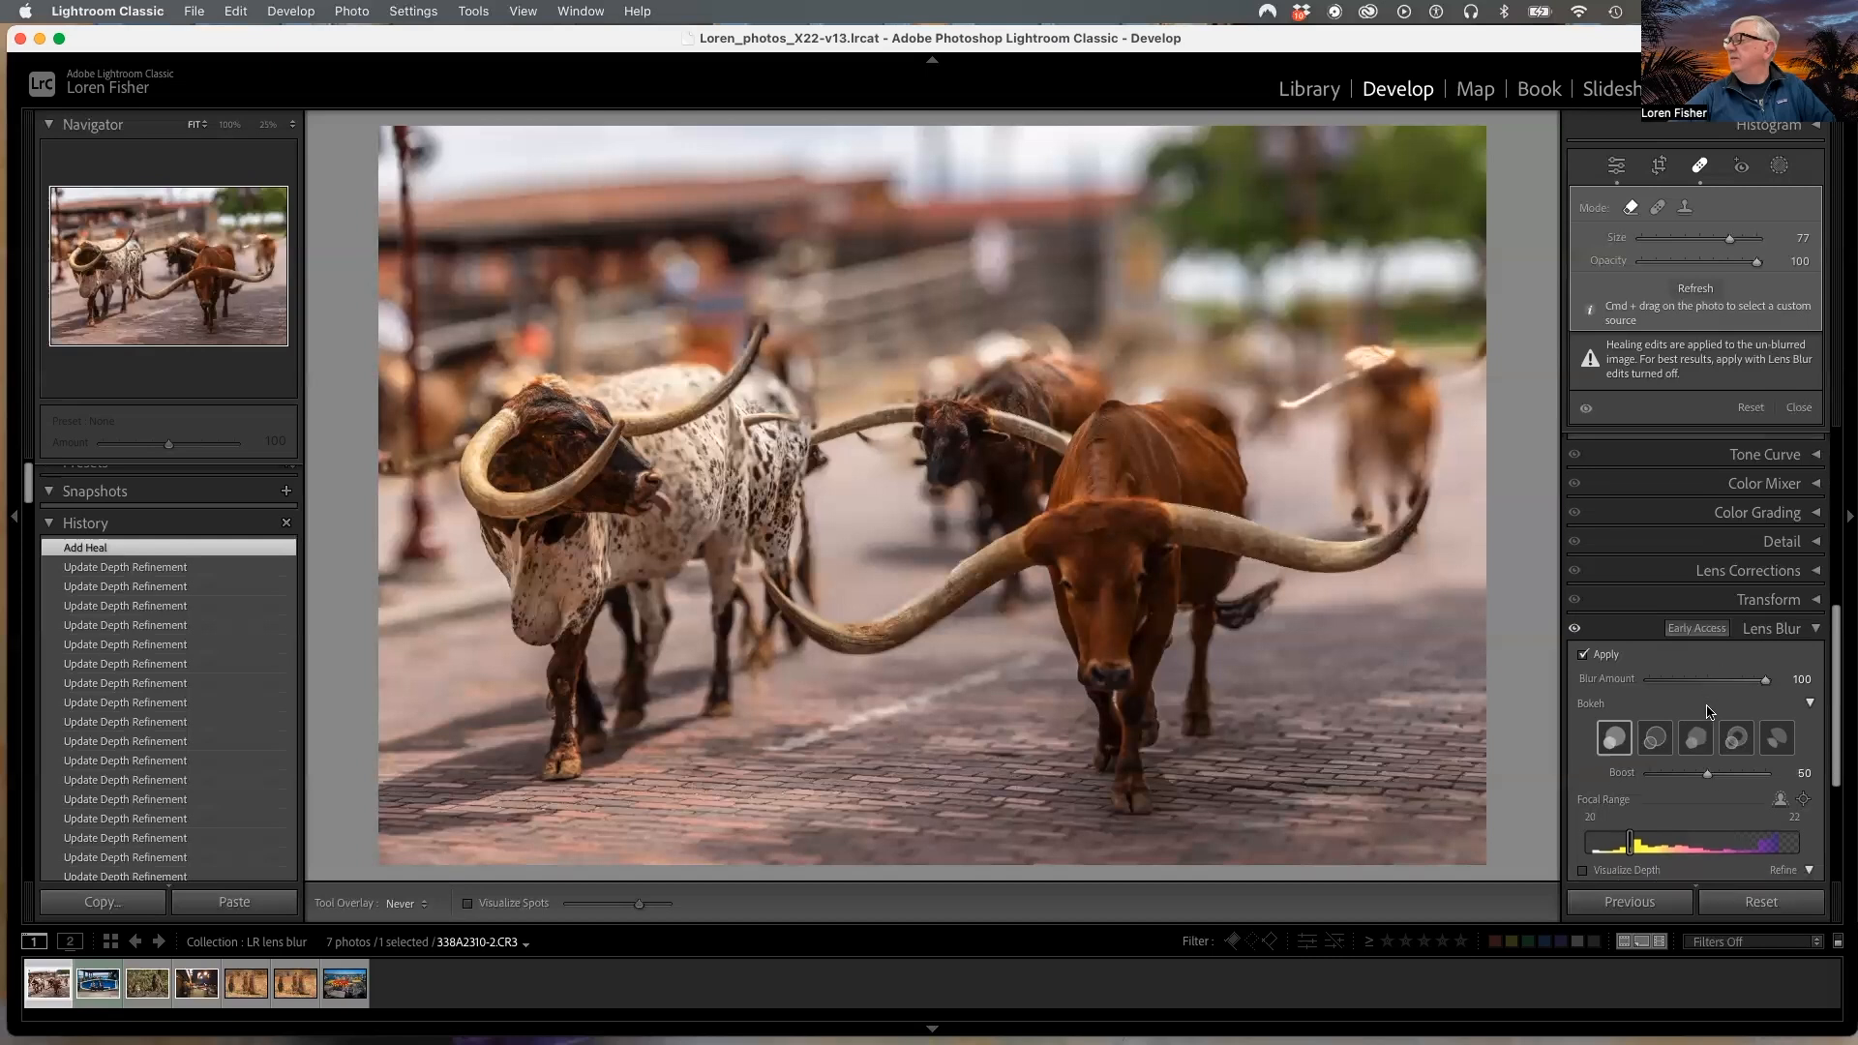
# Step: Reset the Lens Blur depth refinements on the longhorn photo and set the blur amount to 54
pyautogui.scroll(-5, 1707, 711)
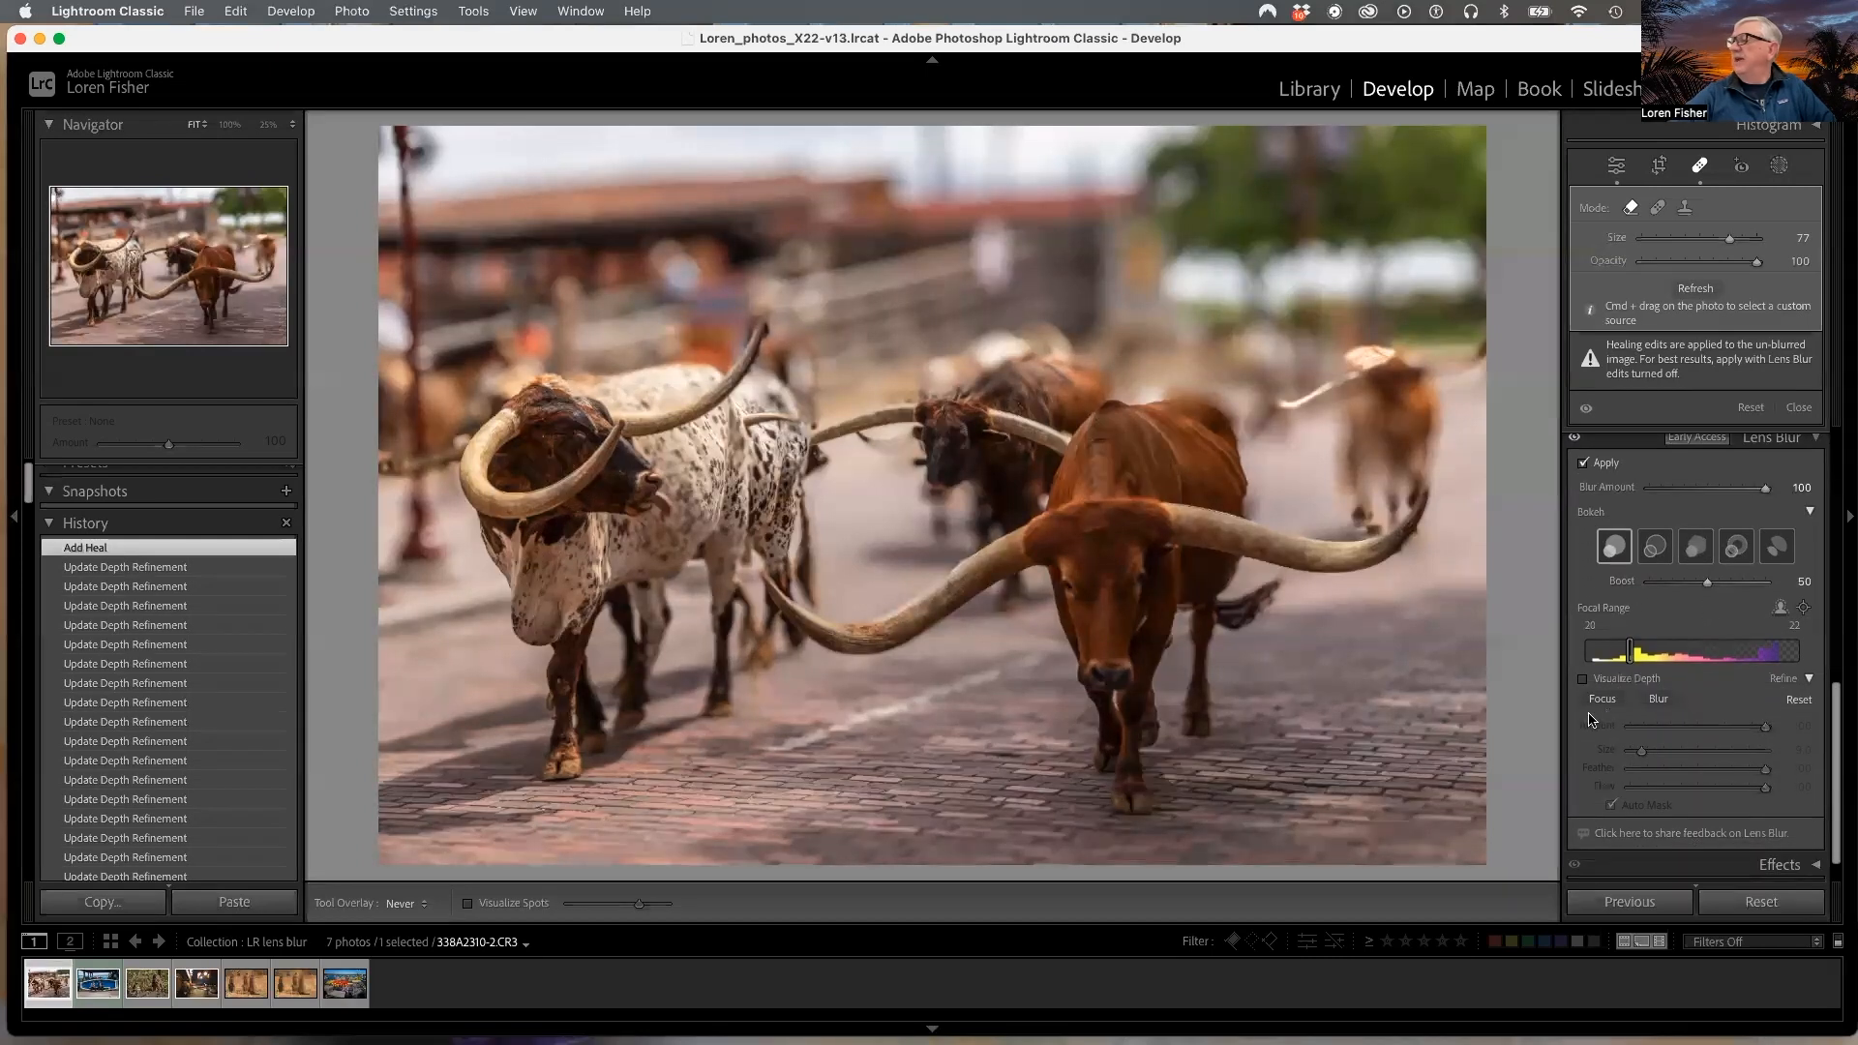
pyautogui.click(1803, 708)
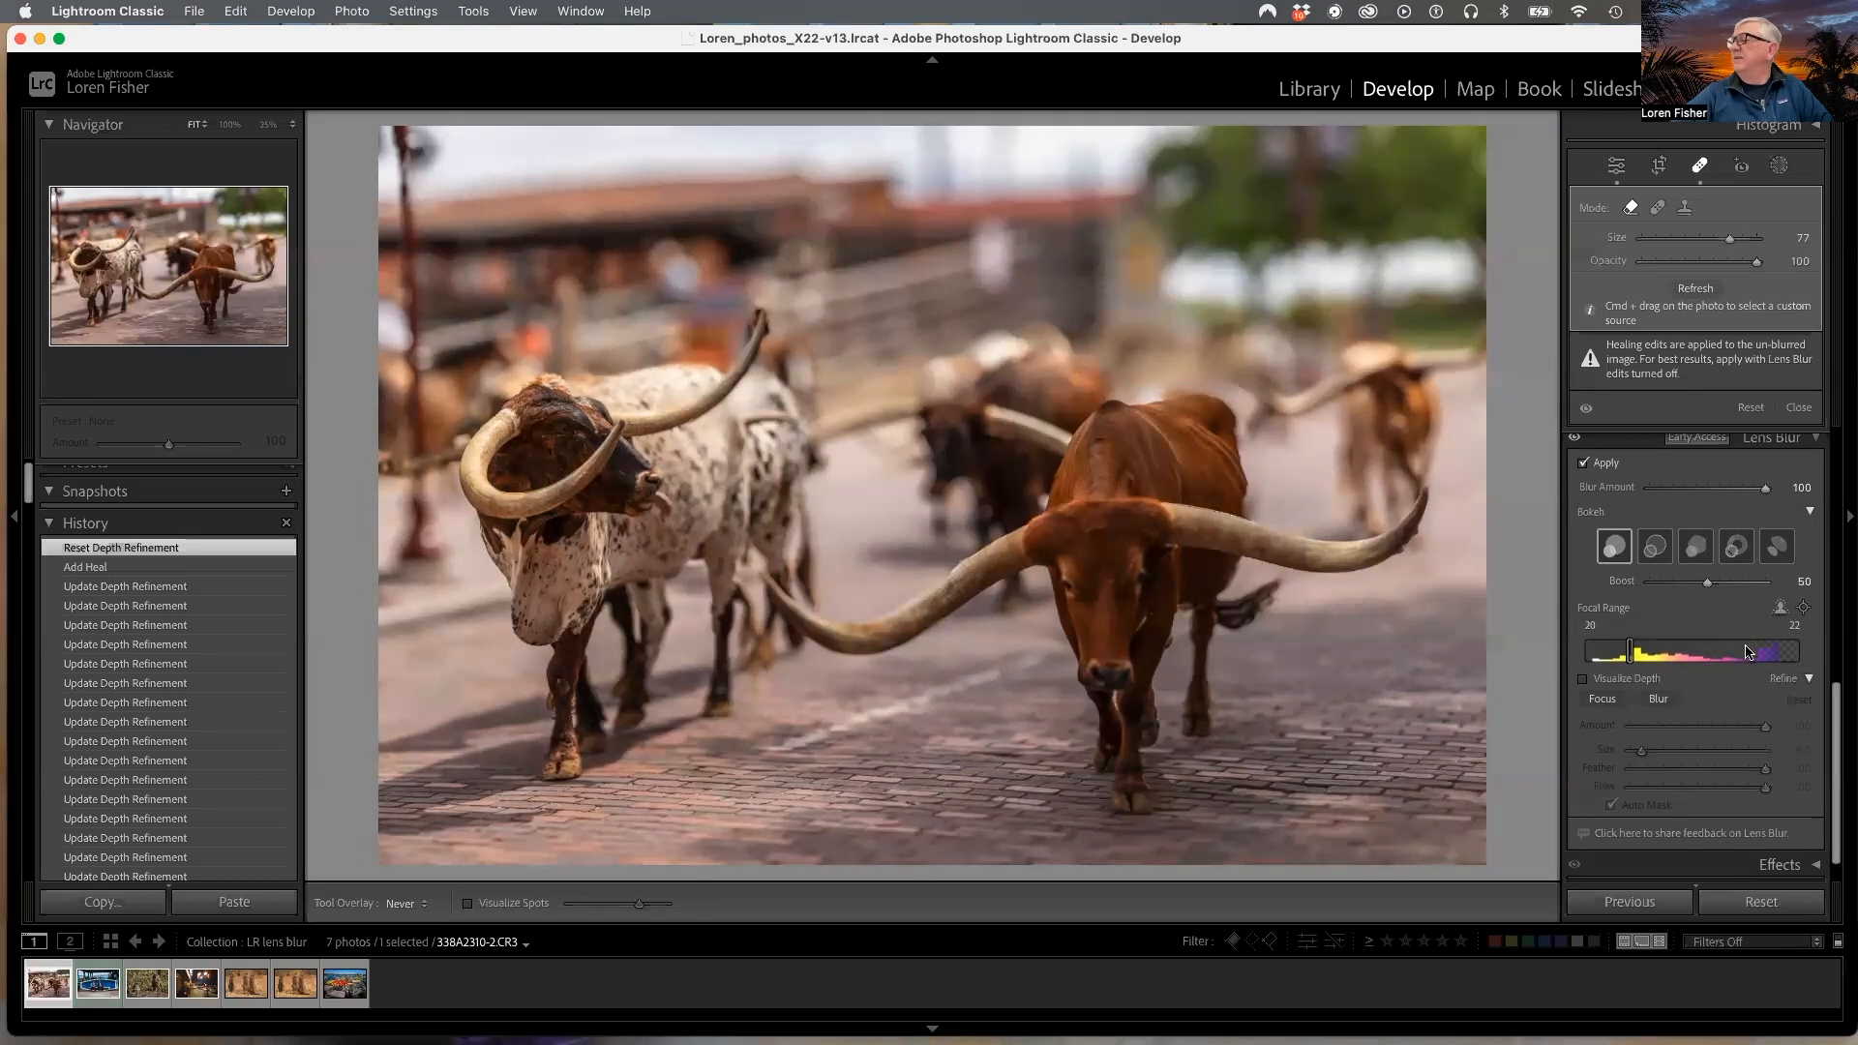
pyautogui.moveTo(1767, 489); pyautogui.dragTo(1719, 495)
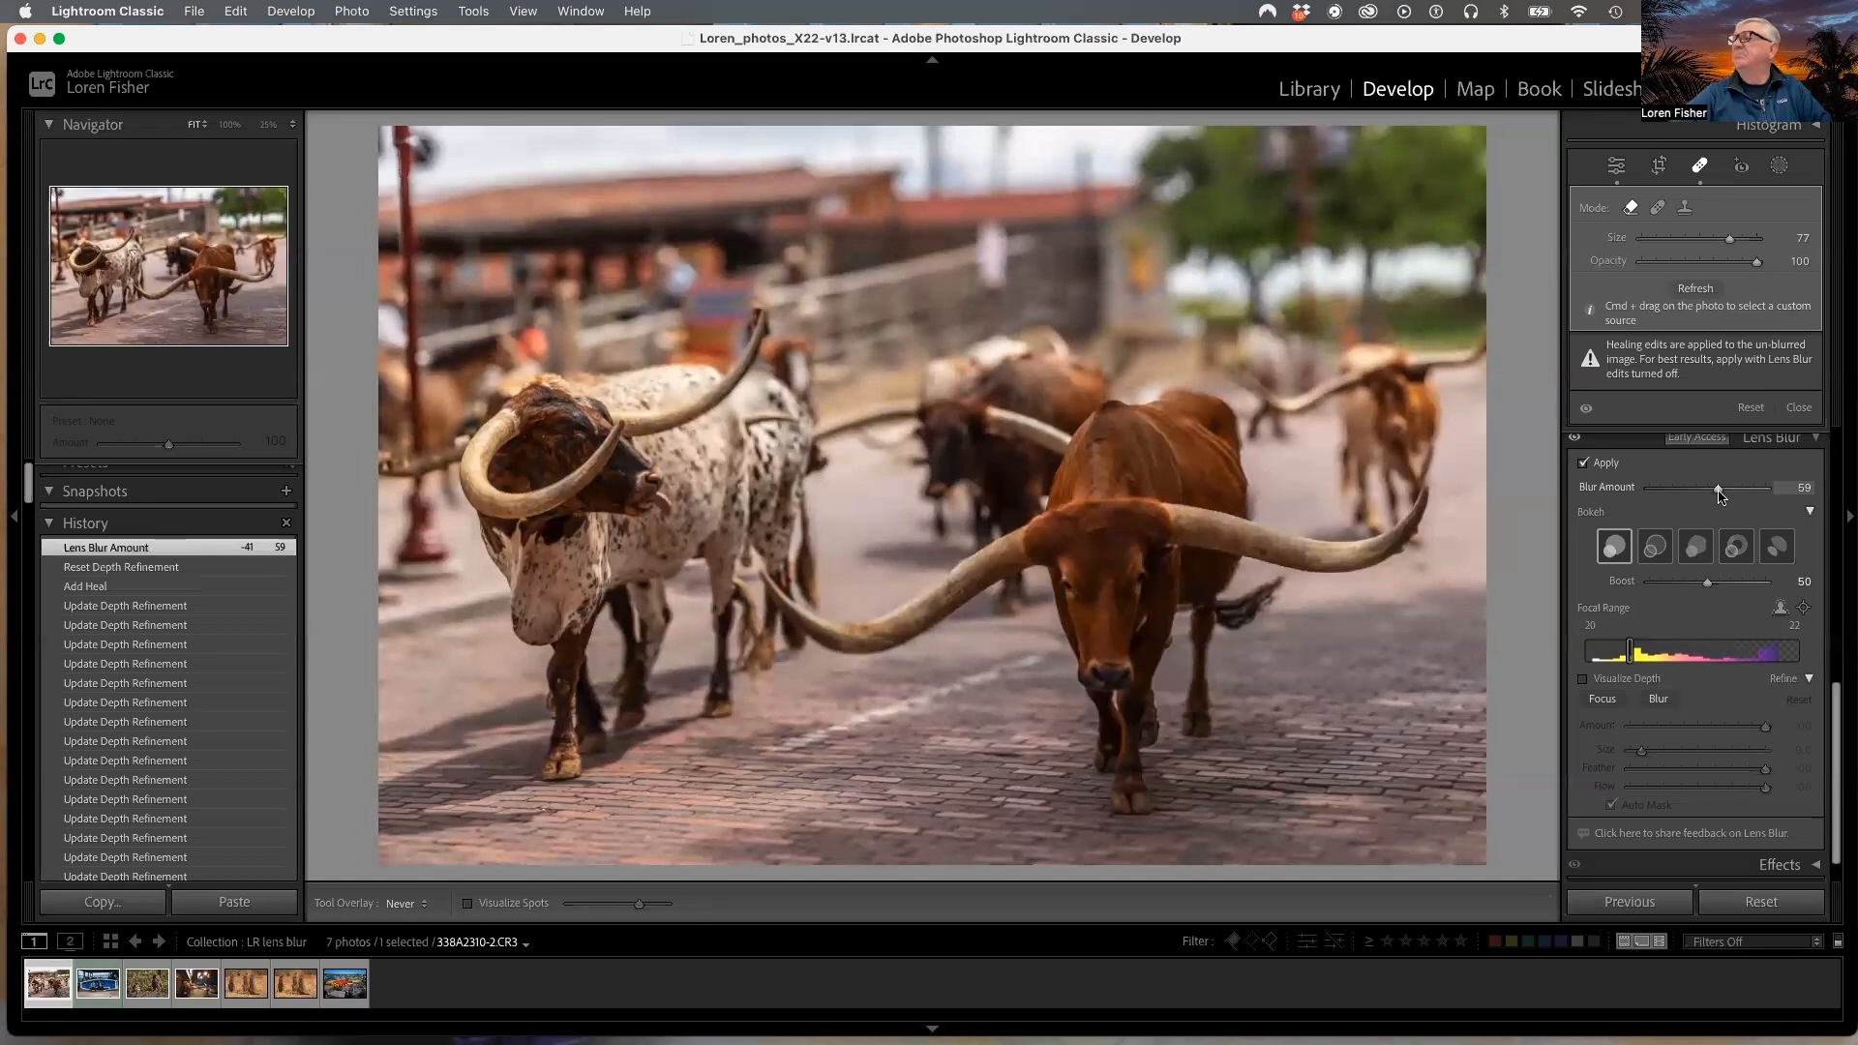
pyautogui.moveTo(1720, 494); pyautogui.dragTo(1714, 497)
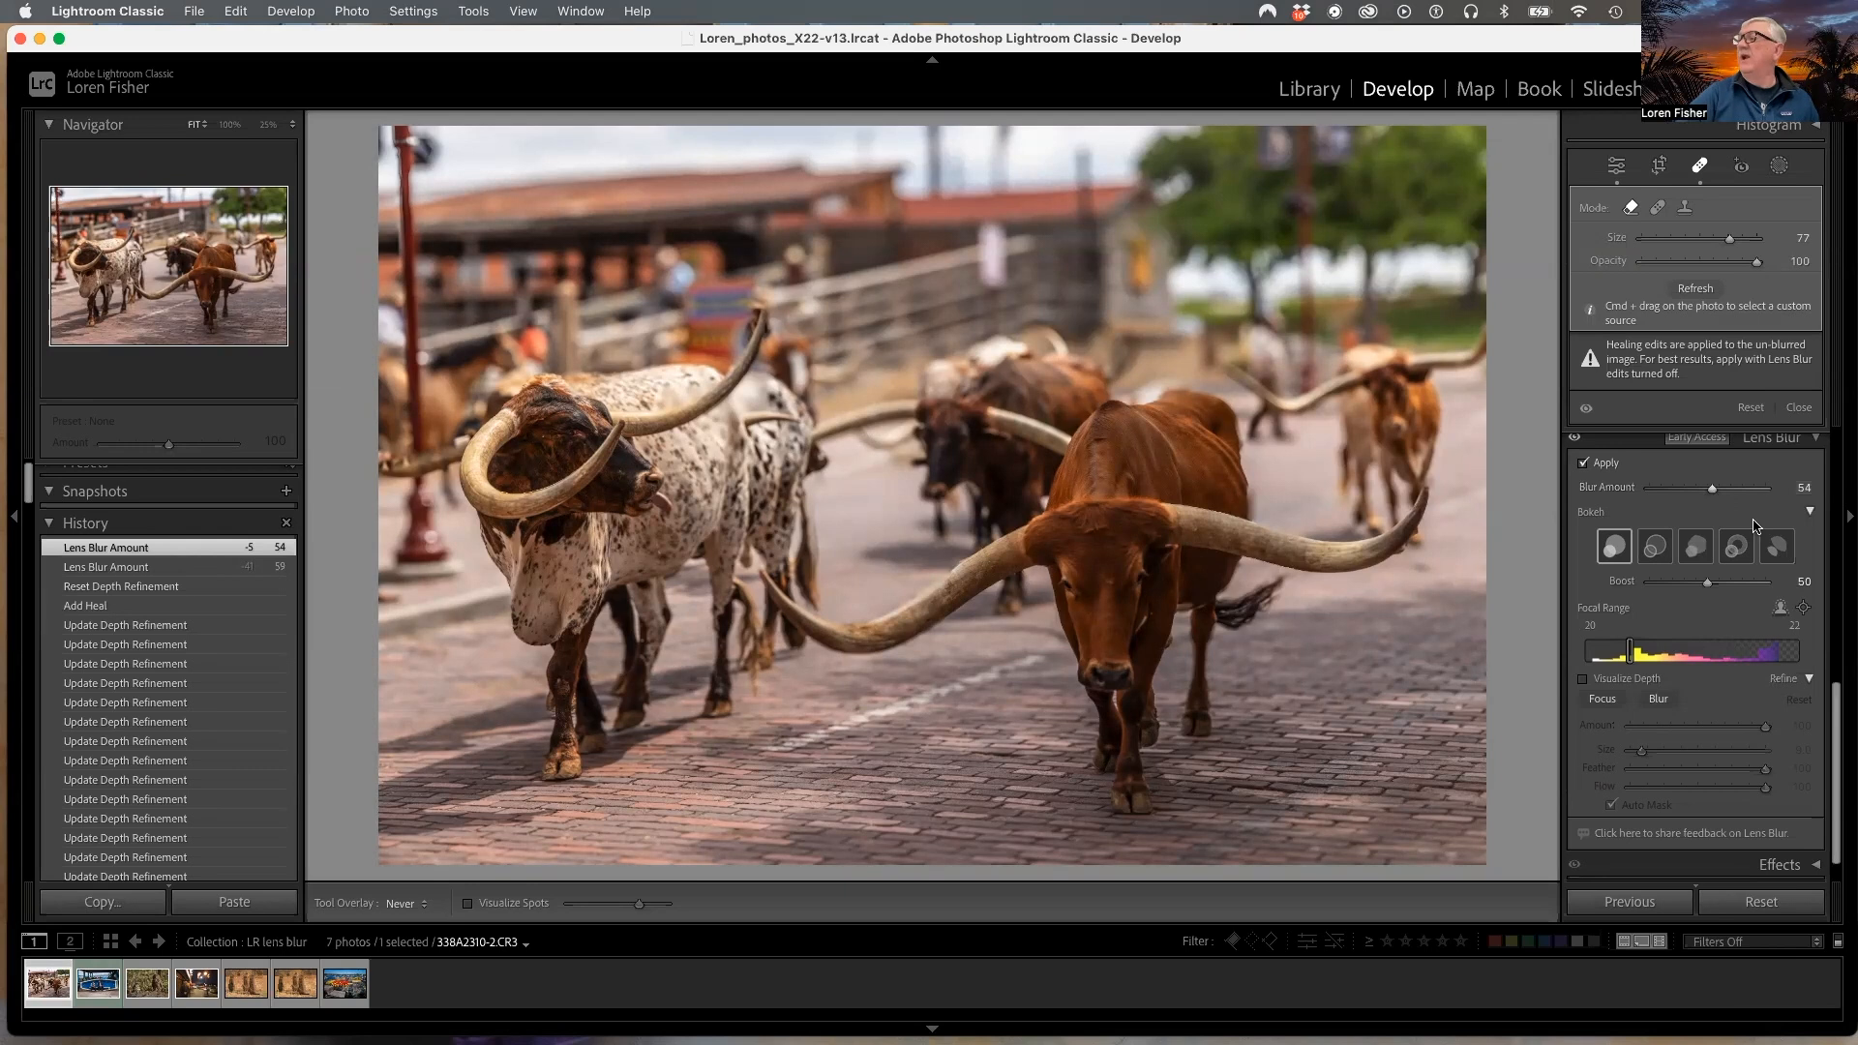
# Step: Paint the distant right-hand steer's head and upper body into focus with the Focus brush at size 9 and amount 100
pyautogui.click(1603, 700)
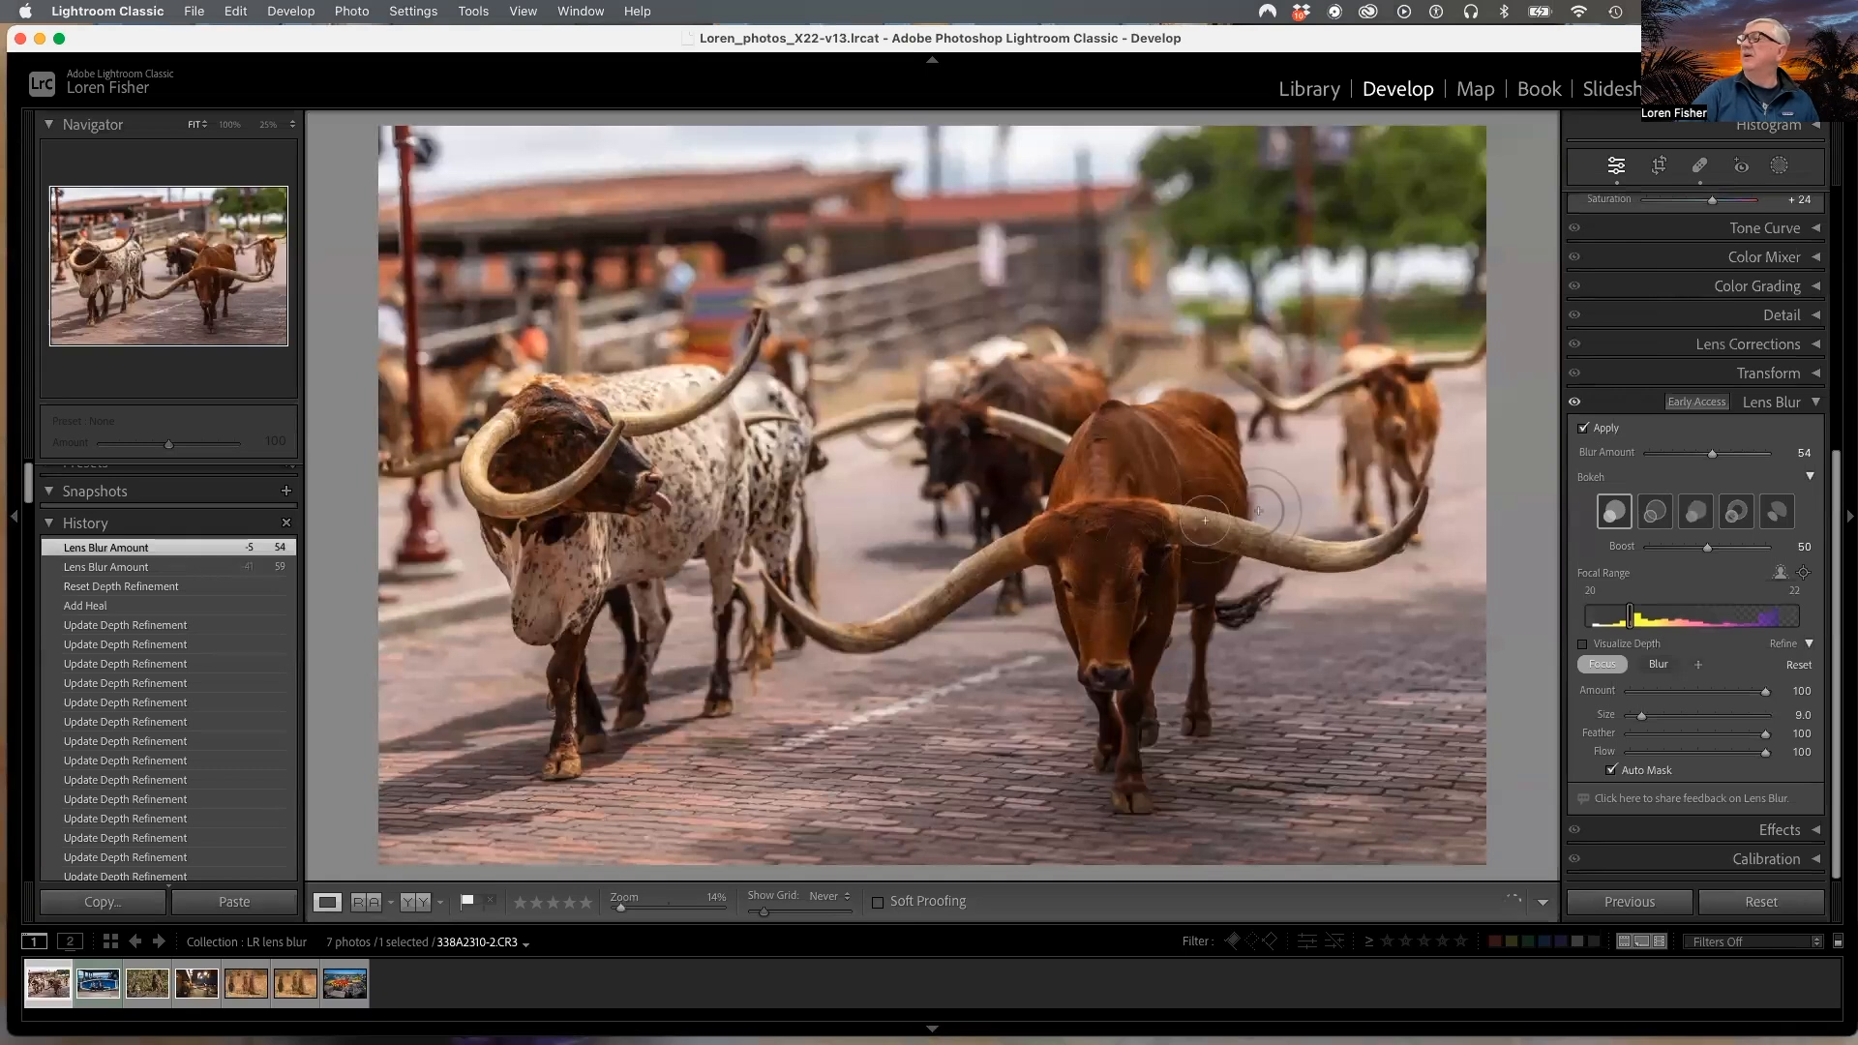
pyautogui.click(1420, 394)
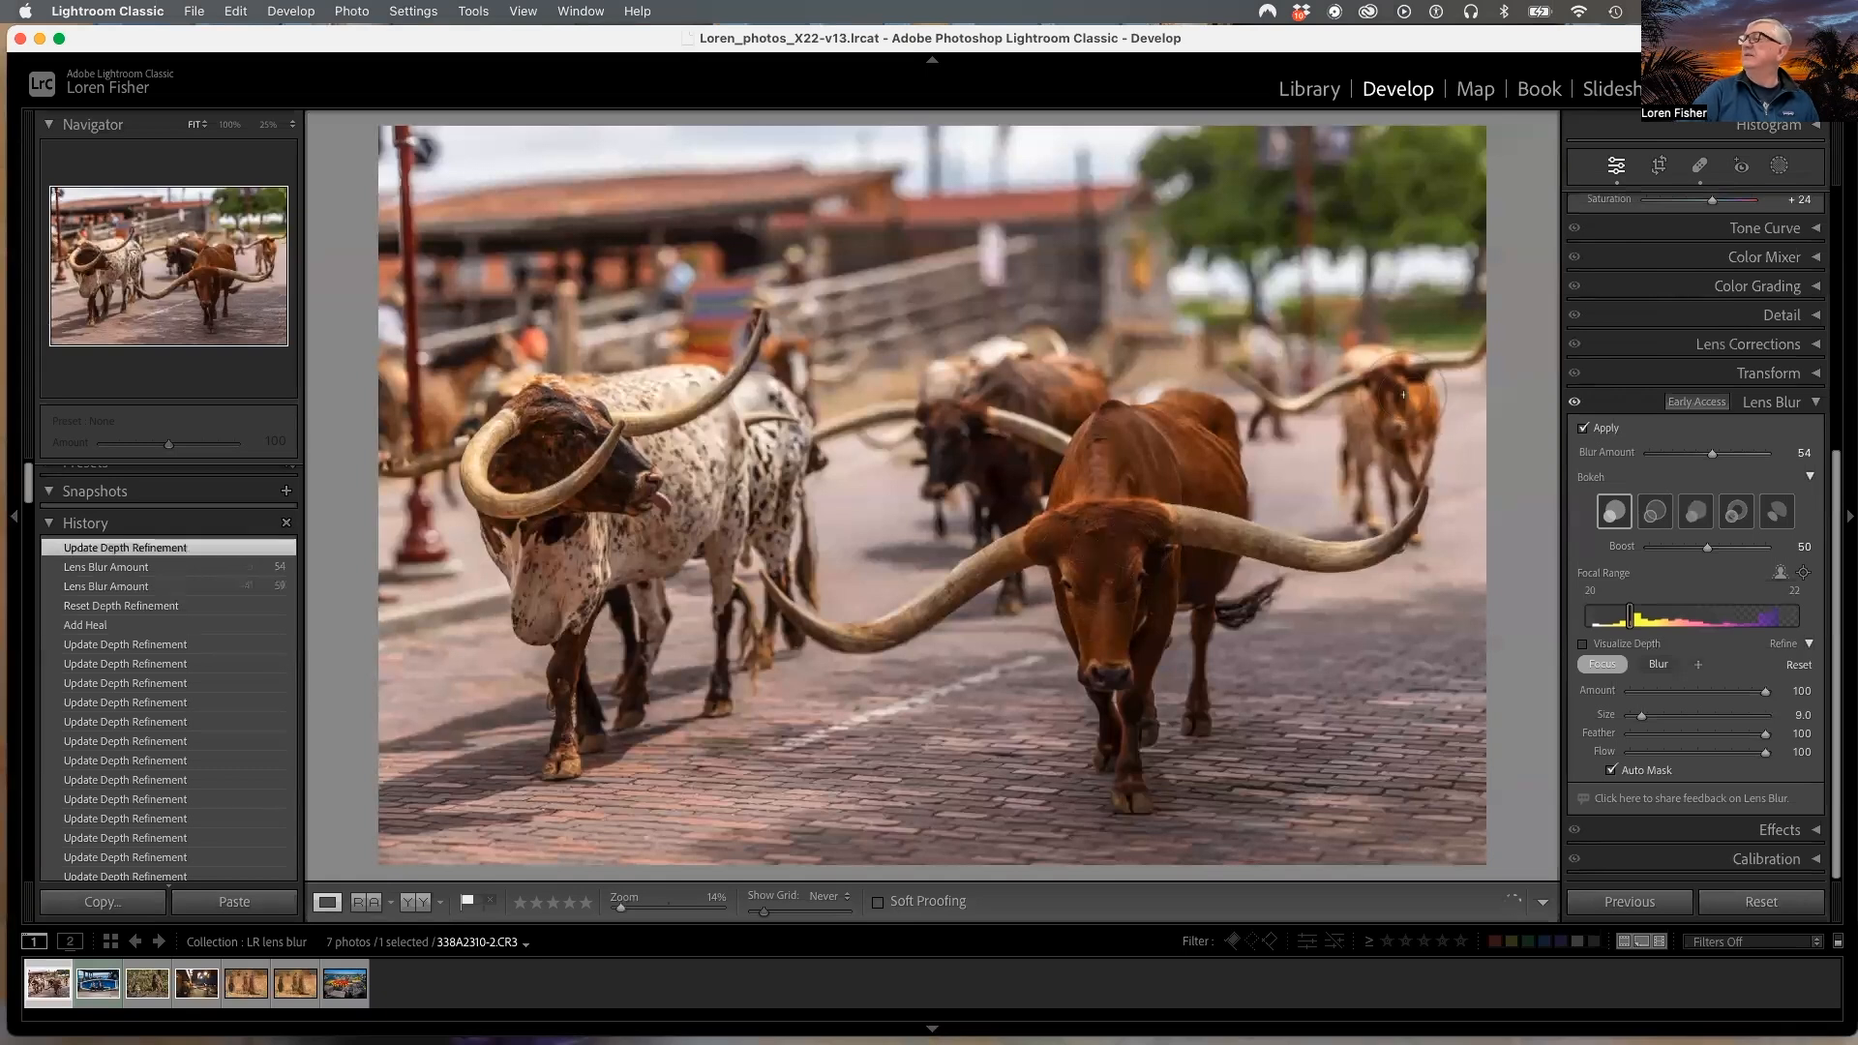
pyautogui.moveTo(1376, 383); pyautogui.dragTo(1422, 391)
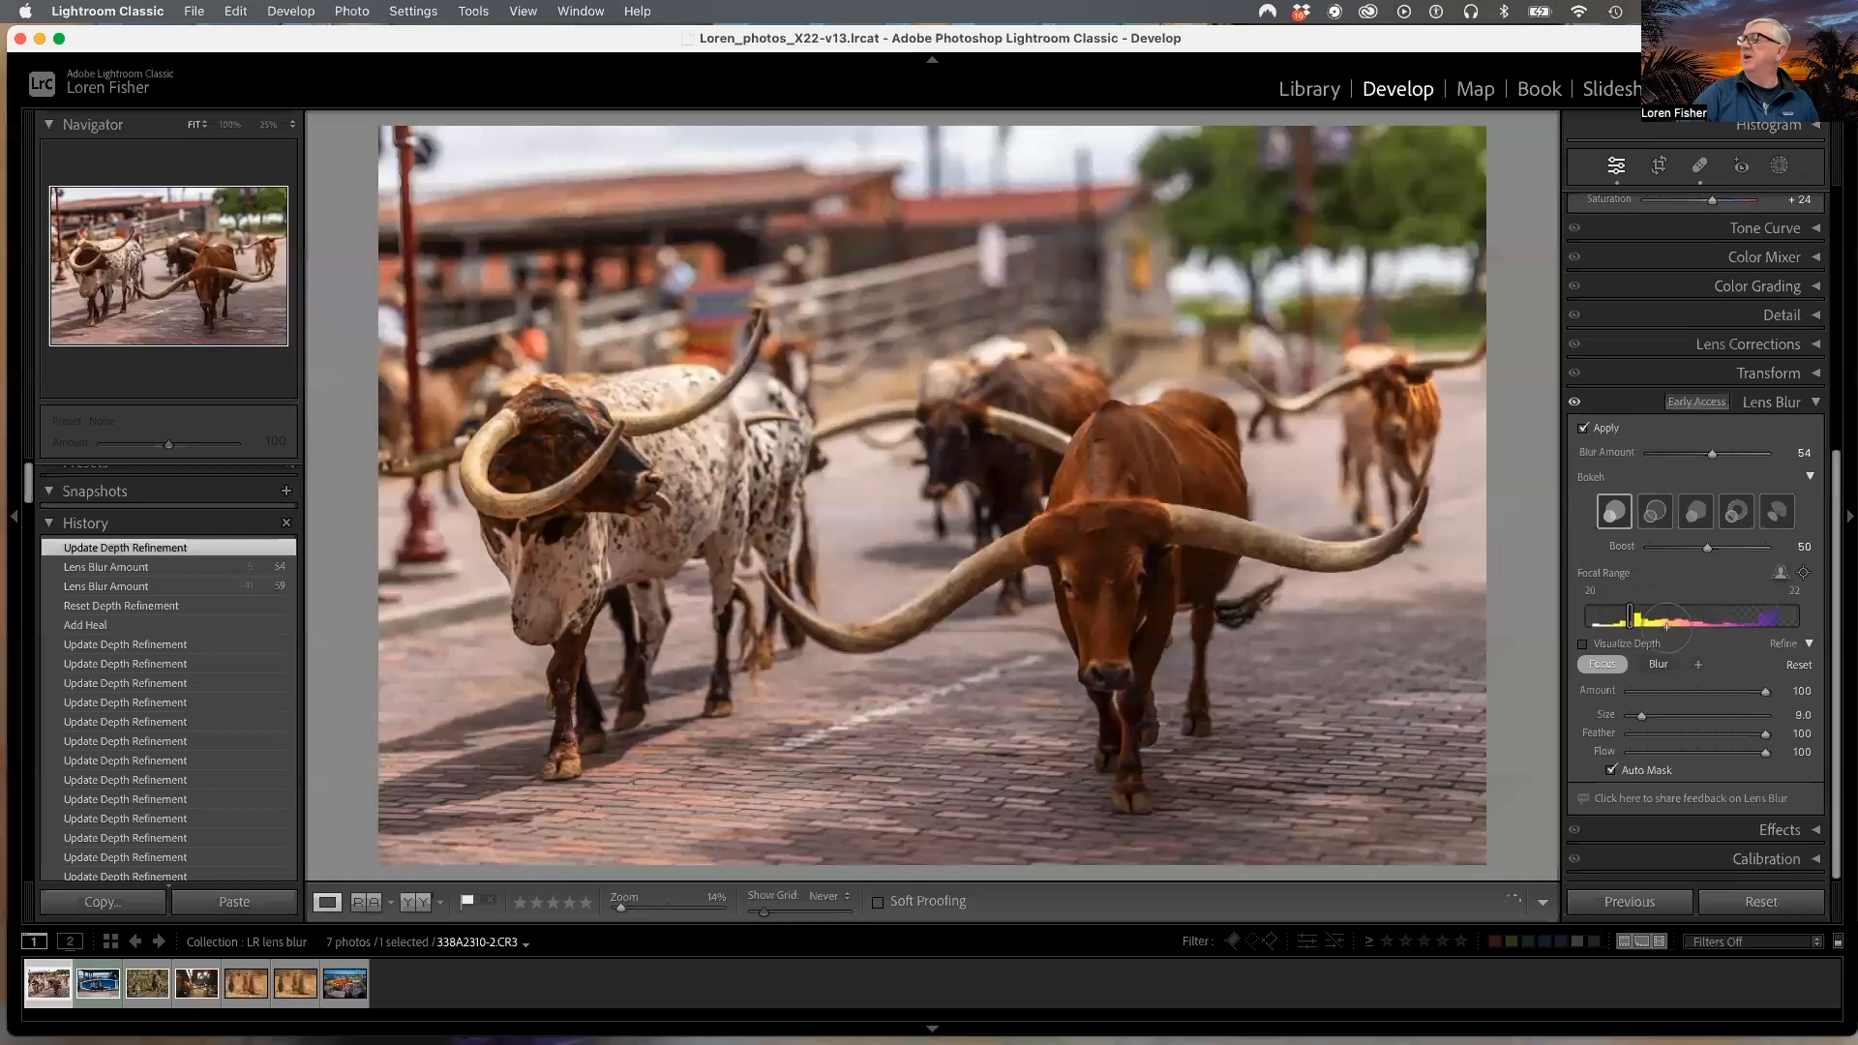